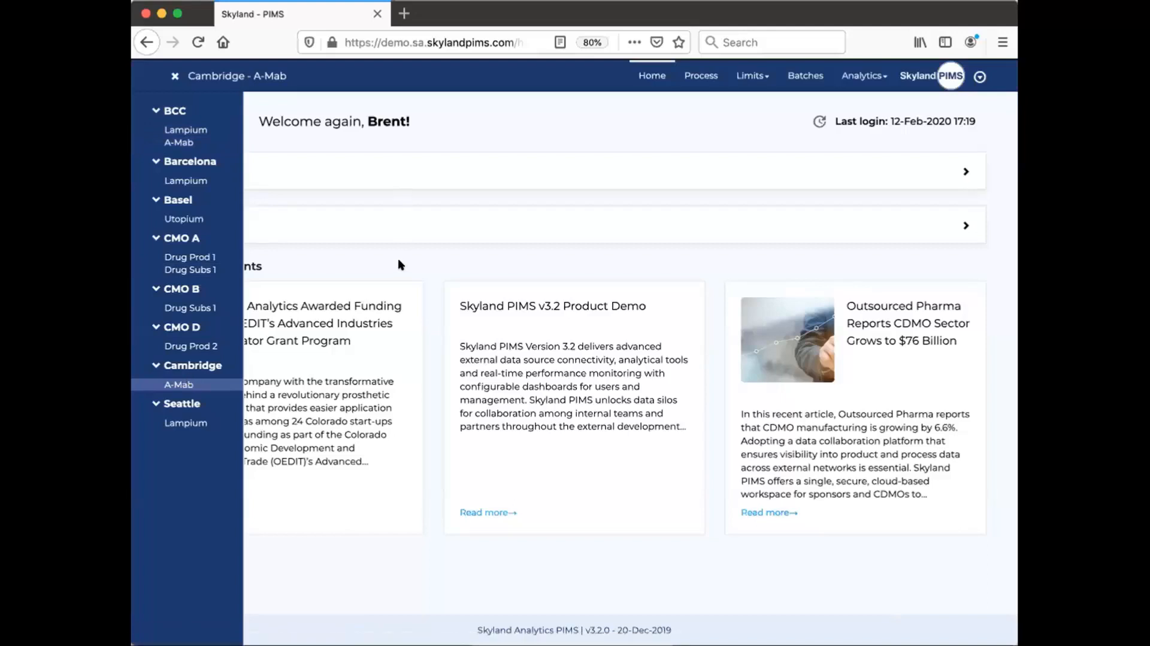
Open the product definitions and display the details of the Cambridge site's A-Mab product
click(973, 77)
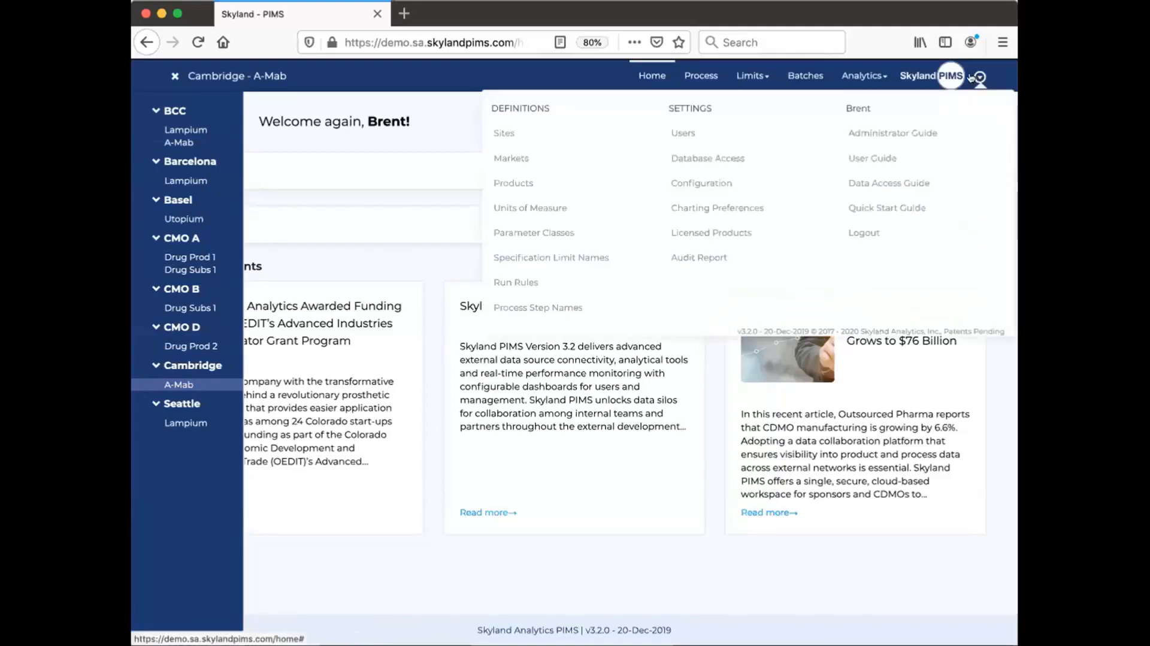
click(514, 183)
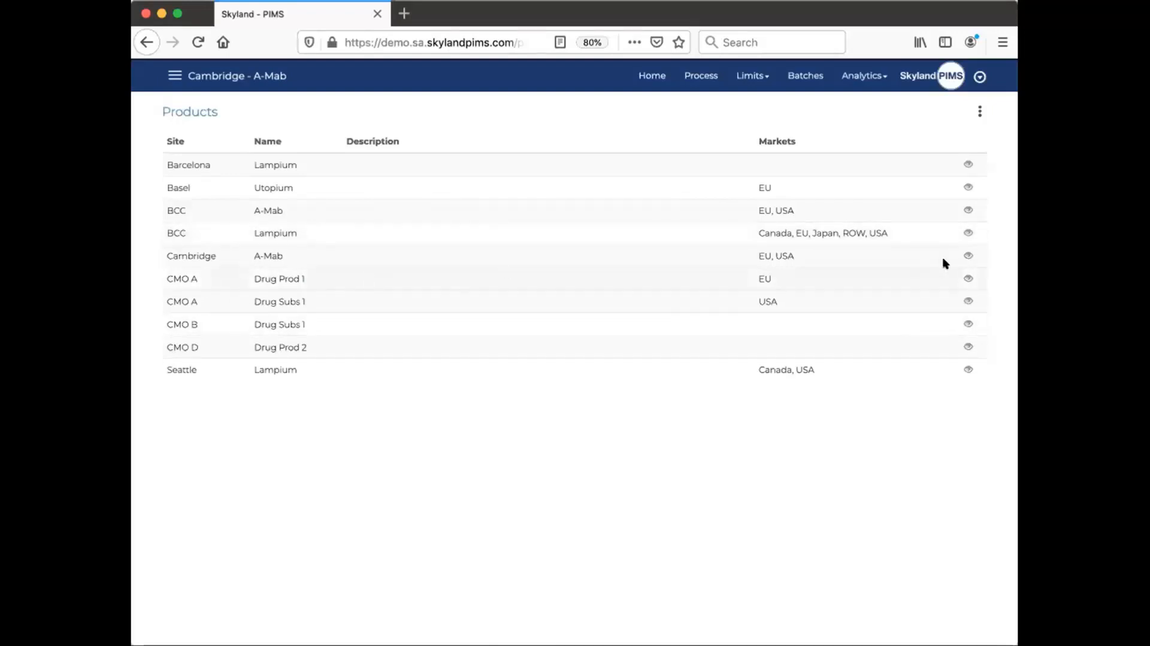
click(968, 256)
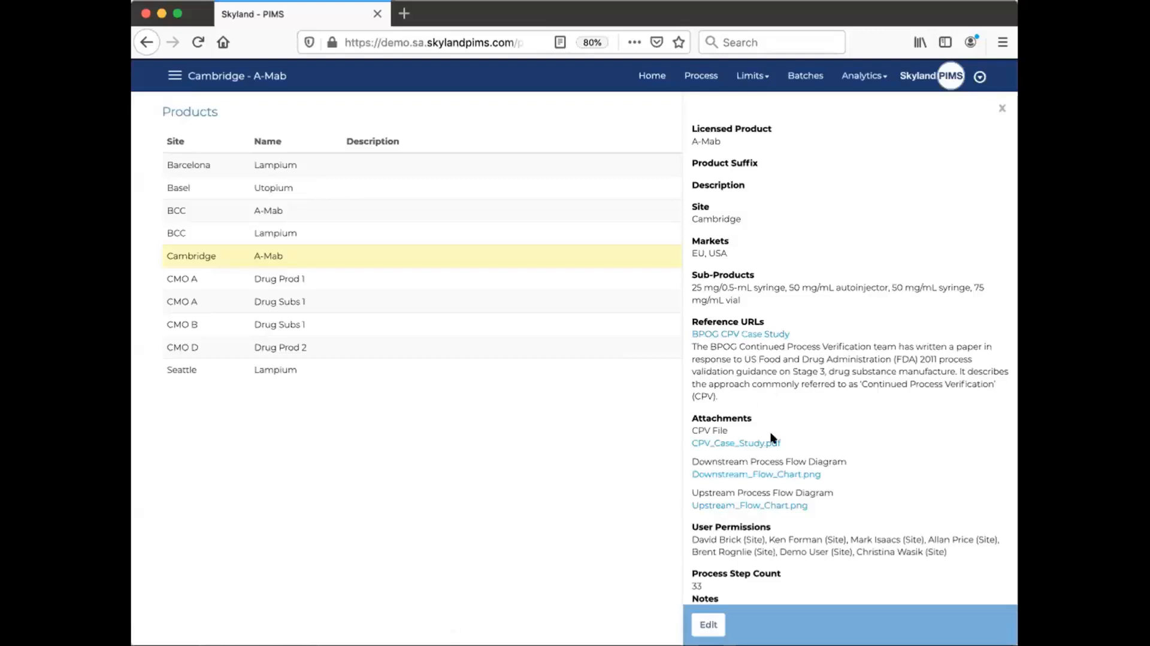
View the Upstream_Flow_Chart.png attachment of the A-Mab product, return to the product record and close its details
click(758, 506)
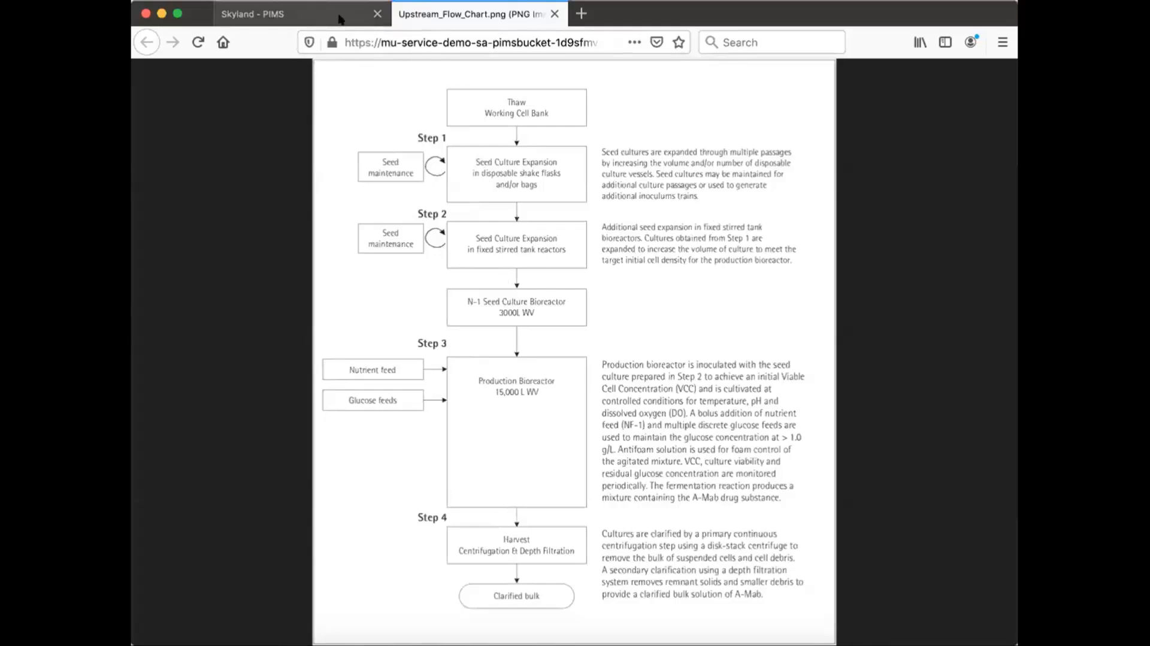
click(310, 19)
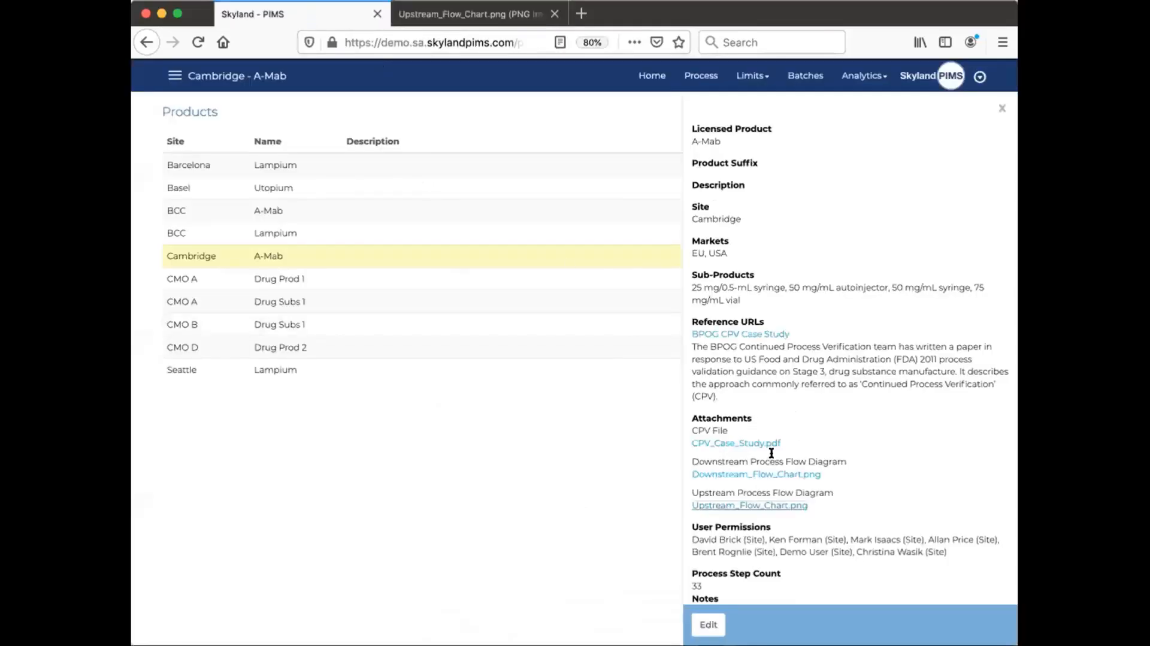
scroll(763, 450, down, 1)
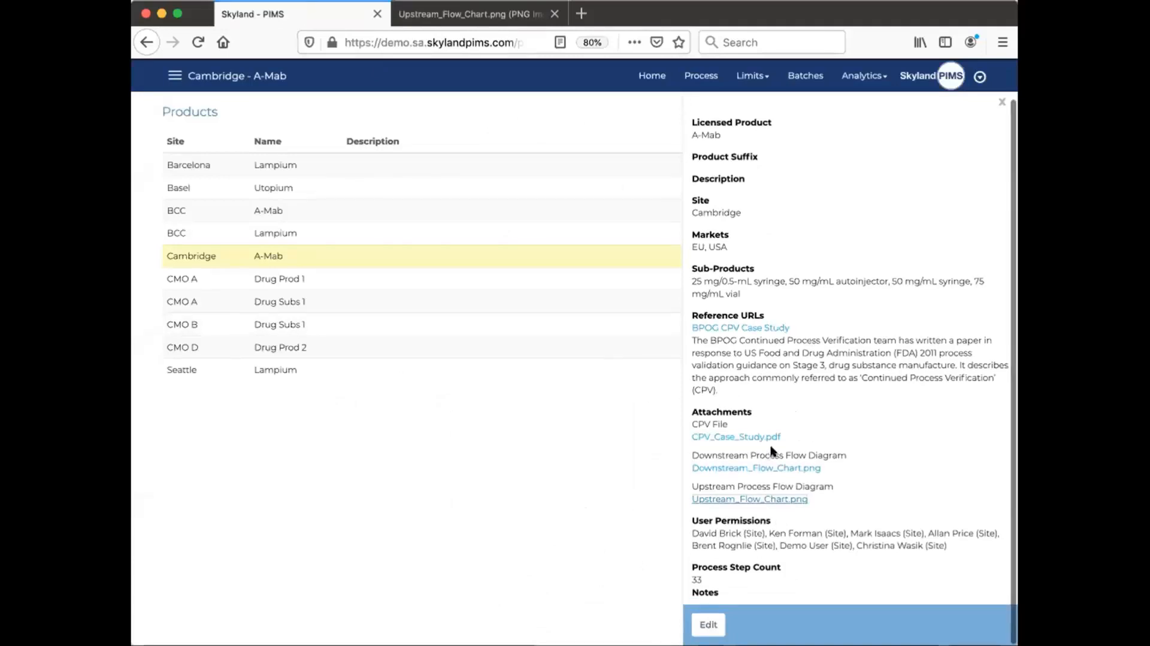
click(1000, 101)
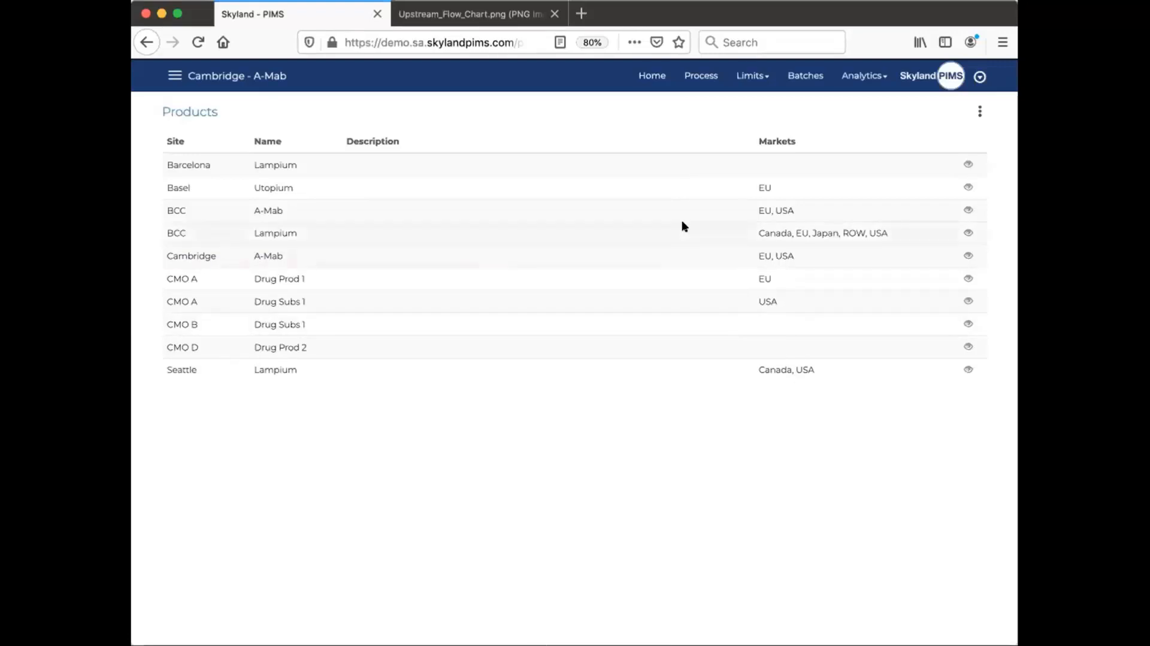
Go to the home page and expand the My Charts section
click(651, 77)
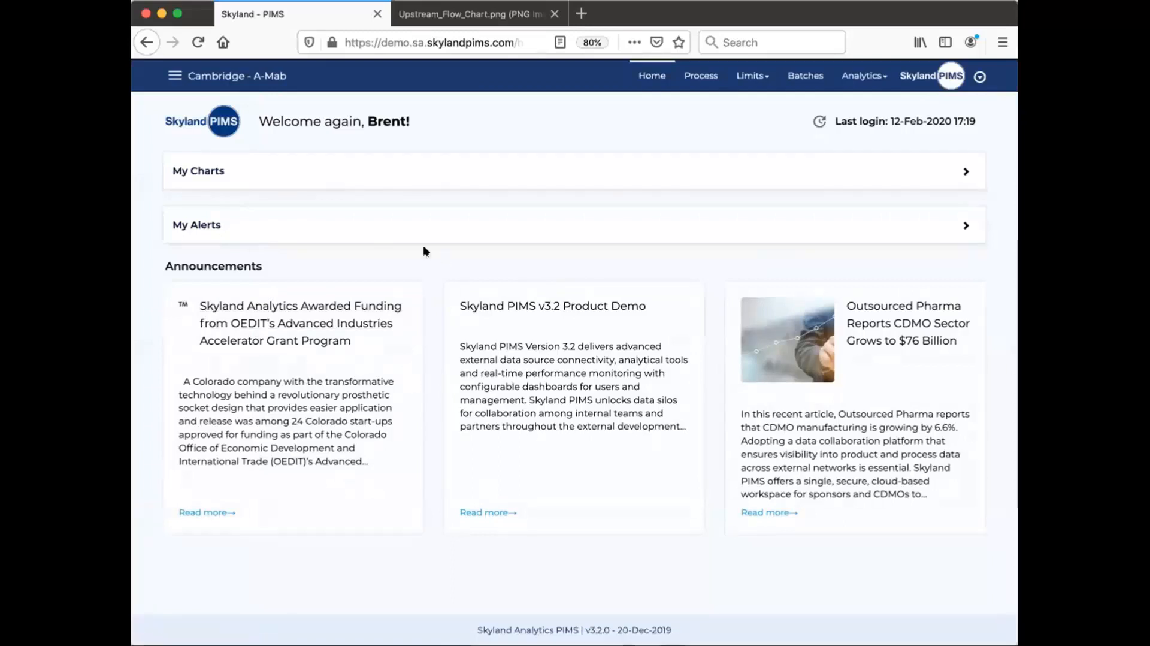
click(197, 172)
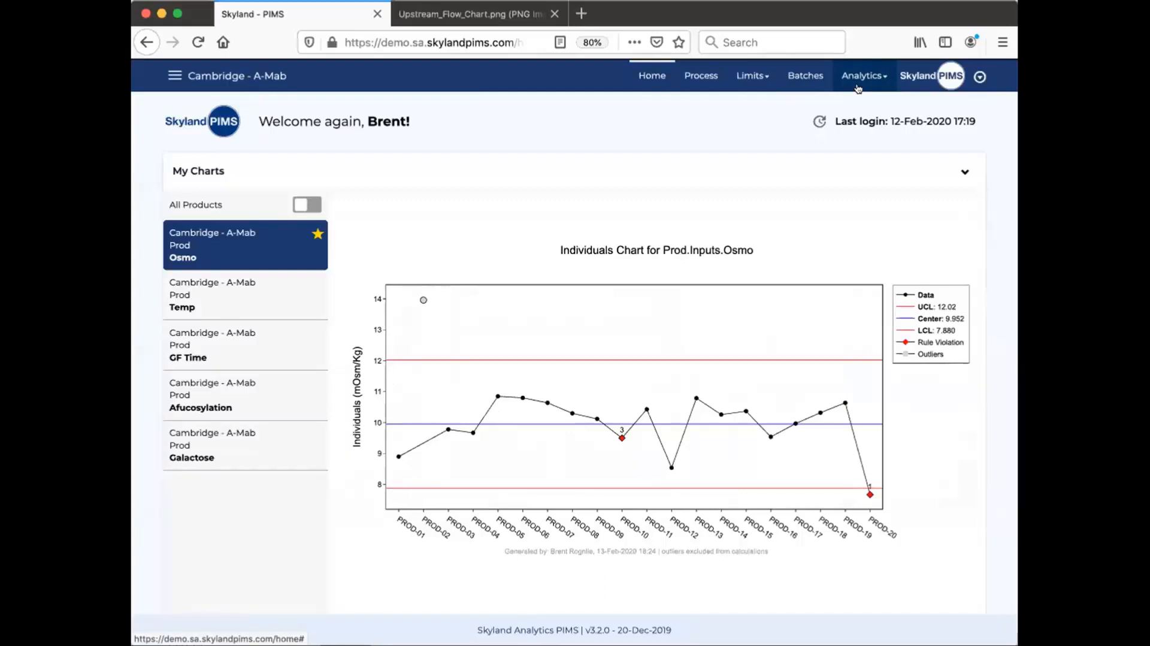
click(759, 76)
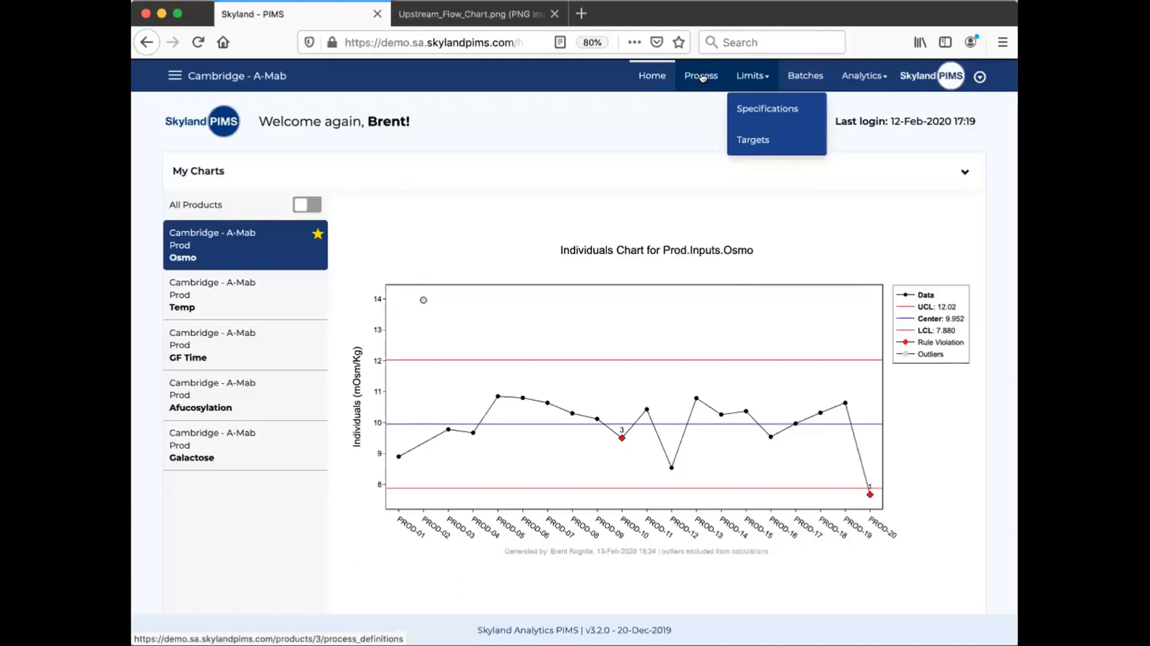
click(580, 117)
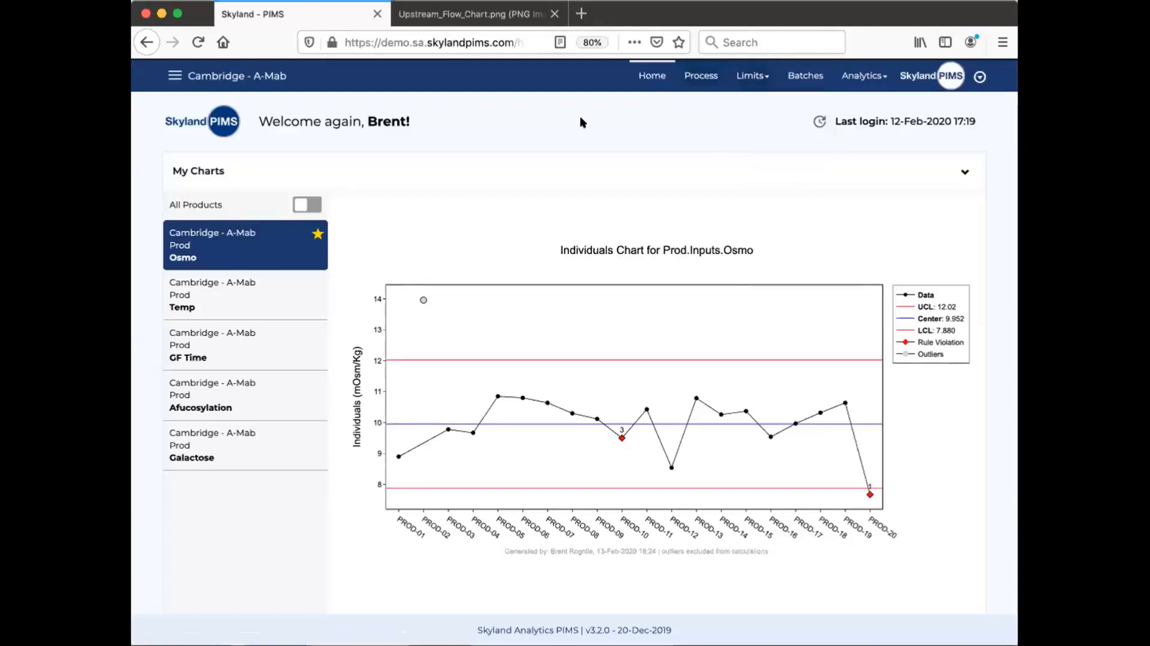
View the Cambridge A-Mab Temp chart in My Charts and switch back to the Osmo chart
click(234, 293)
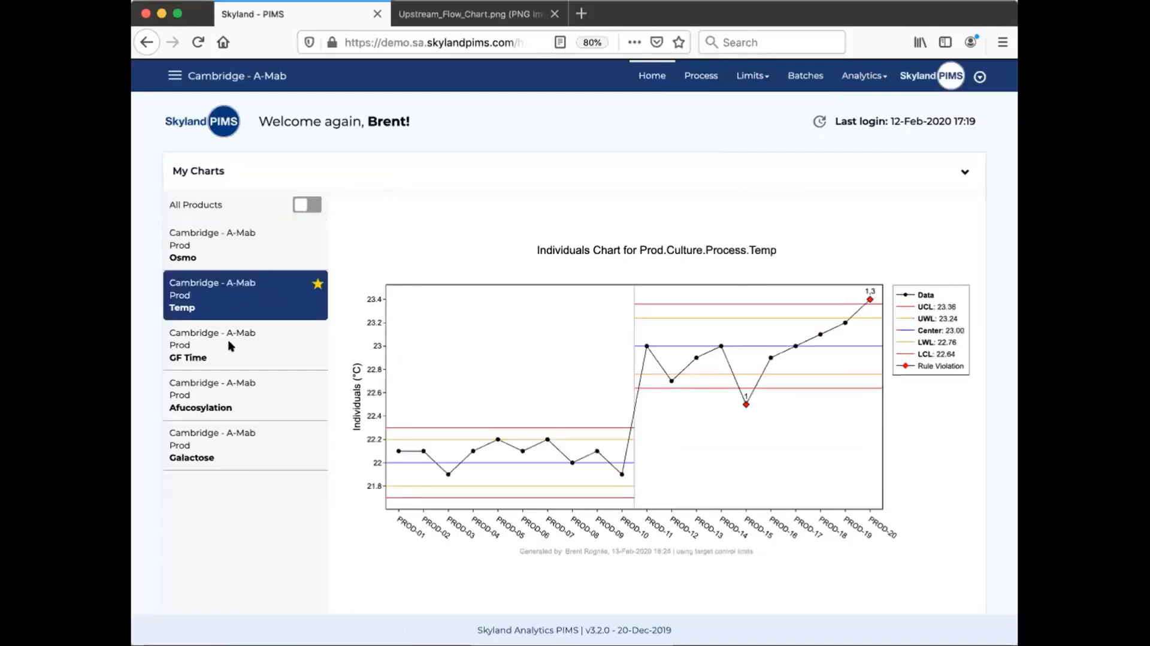
mouse_move(631, 471)
mouse_move(644, 345)
click(260, 250)
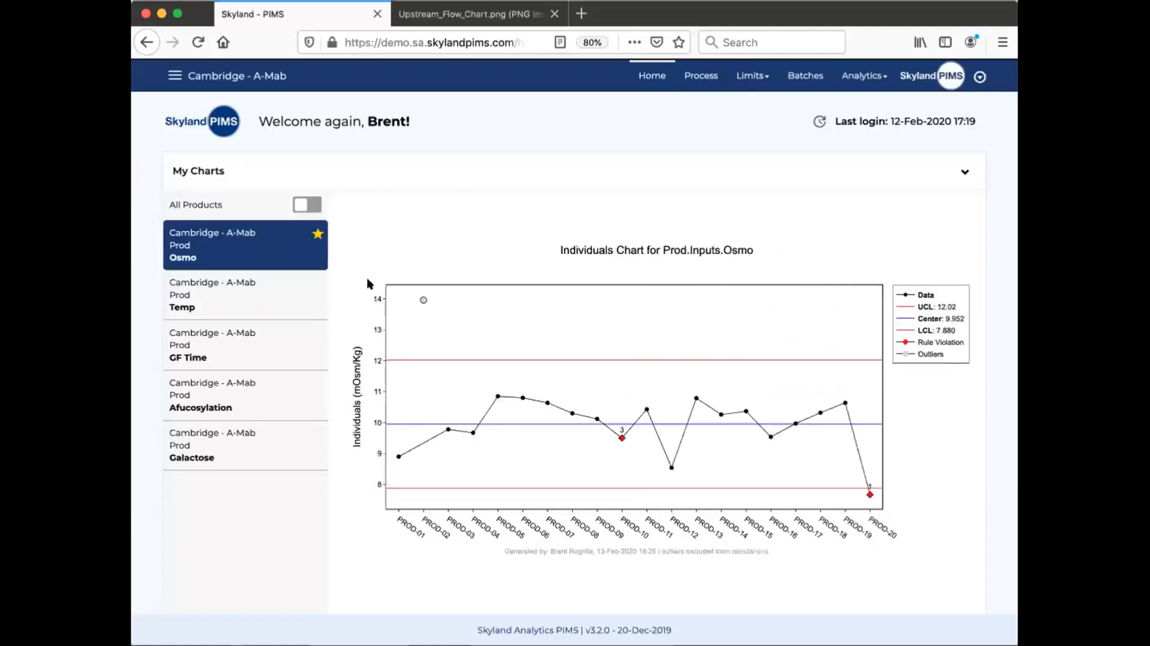
Open the Osmo individuals chart in Analytics and review the available analysis types
click(592, 364)
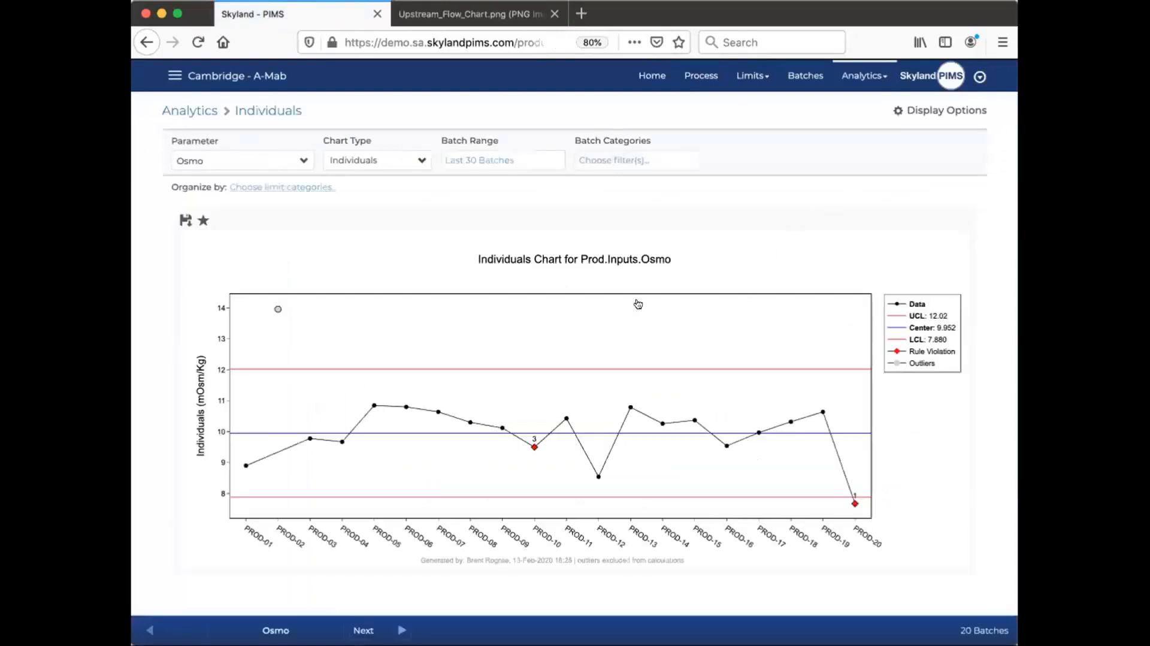
click(872, 77)
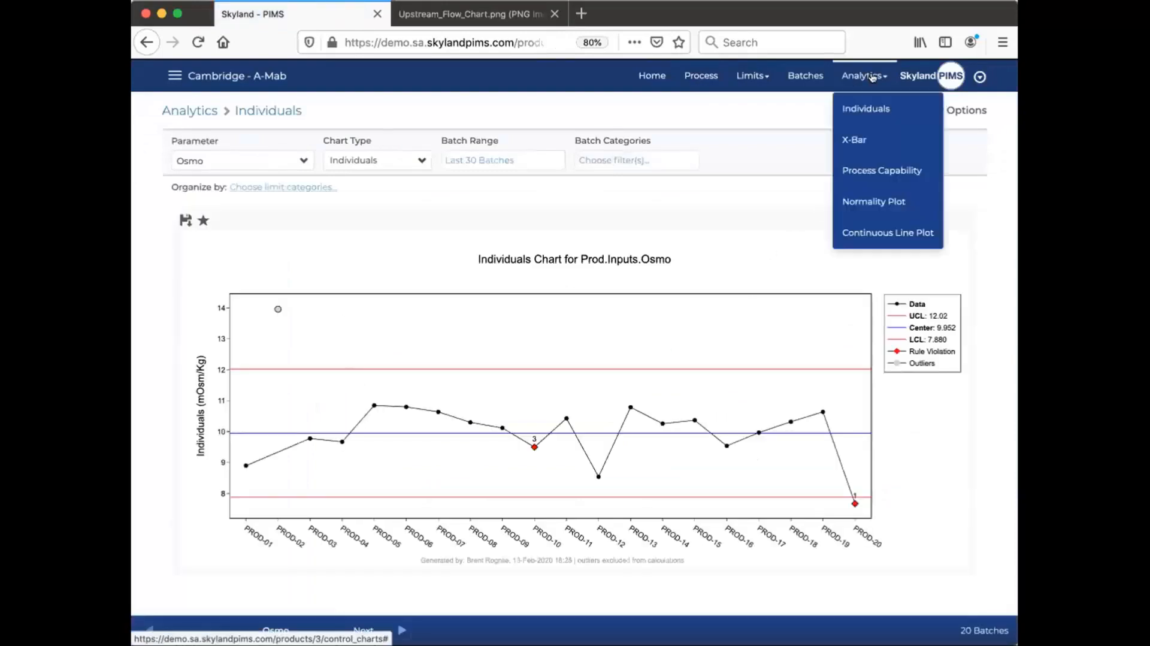
click(872, 76)
click(872, 76)
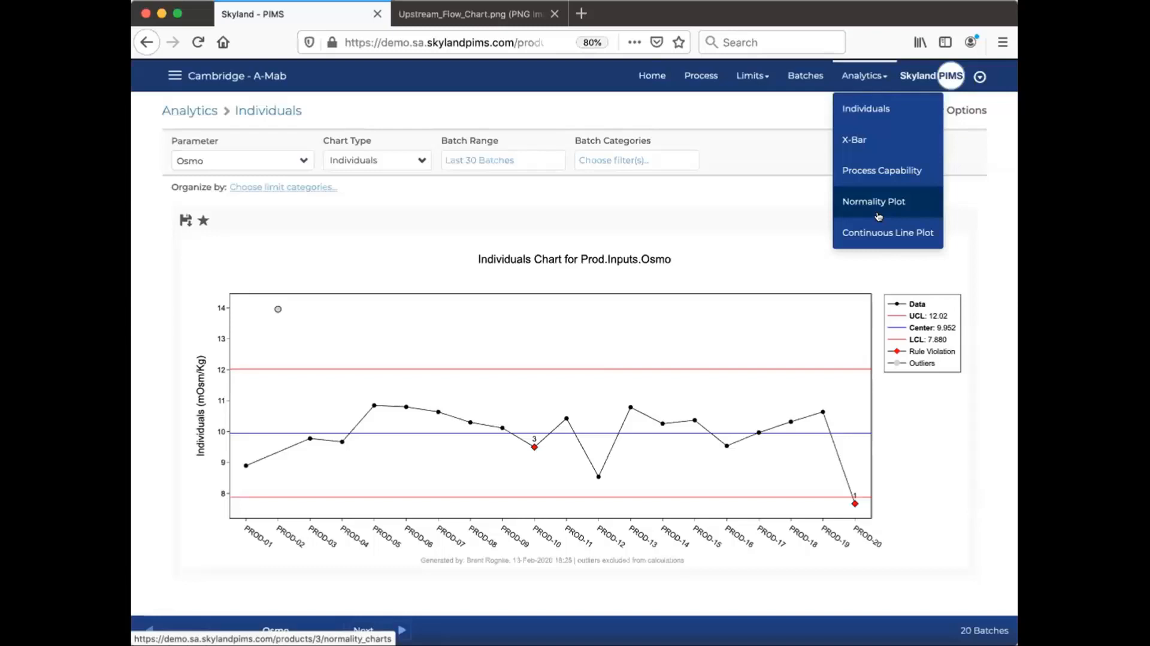
click(311, 246)
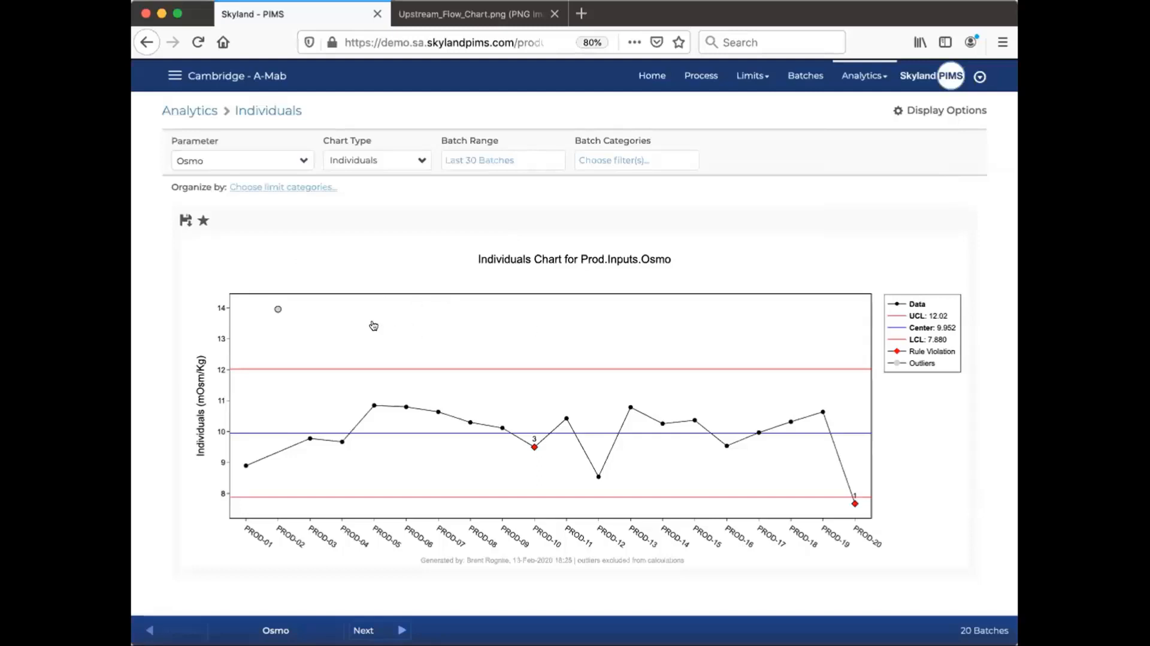
Inspect the details, value history and batch metadata of the PROD-02 outlier on the Osmo chart
mouse_move(276, 308)
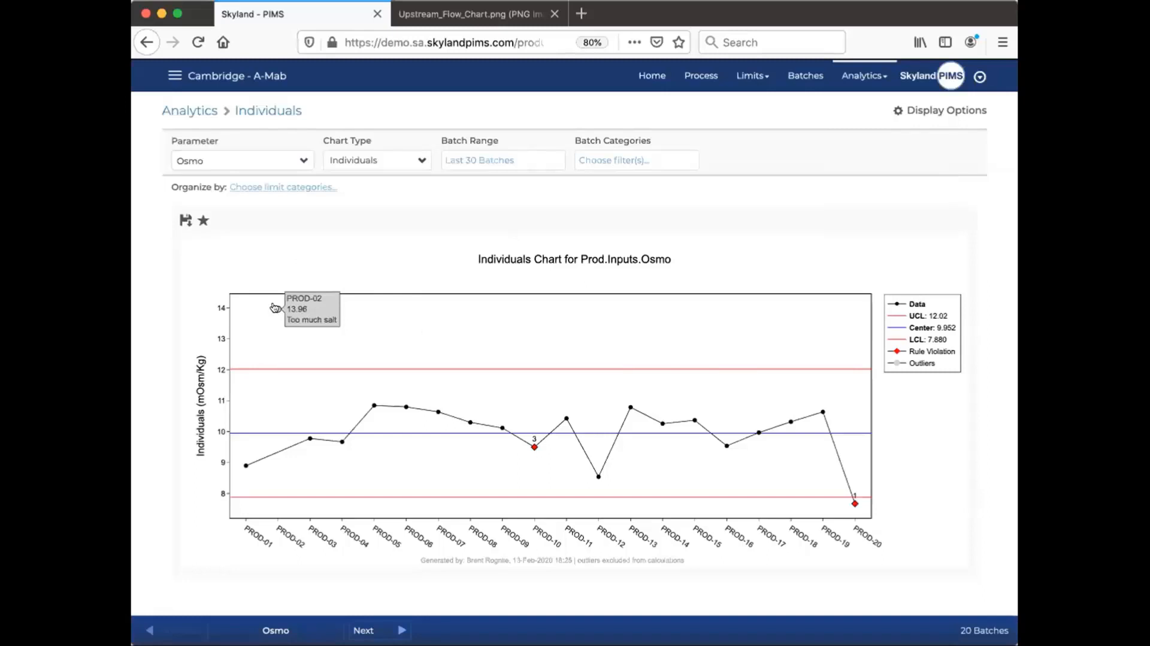
click(276, 308)
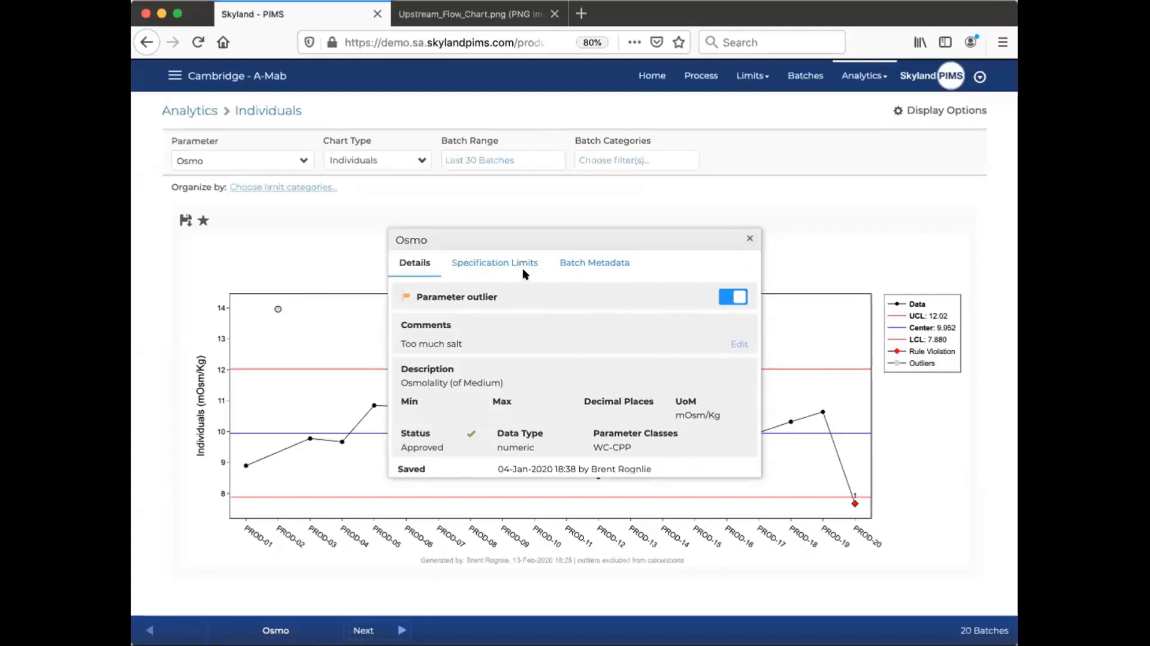
scroll(515, 424, down, 3)
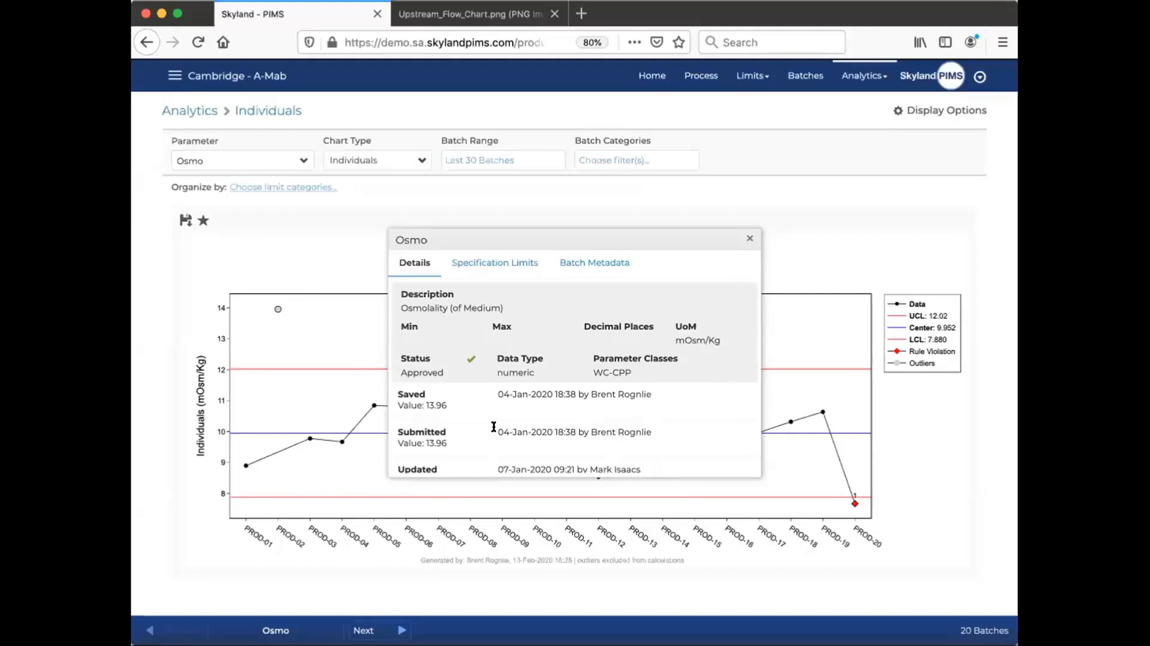
click(574, 264)
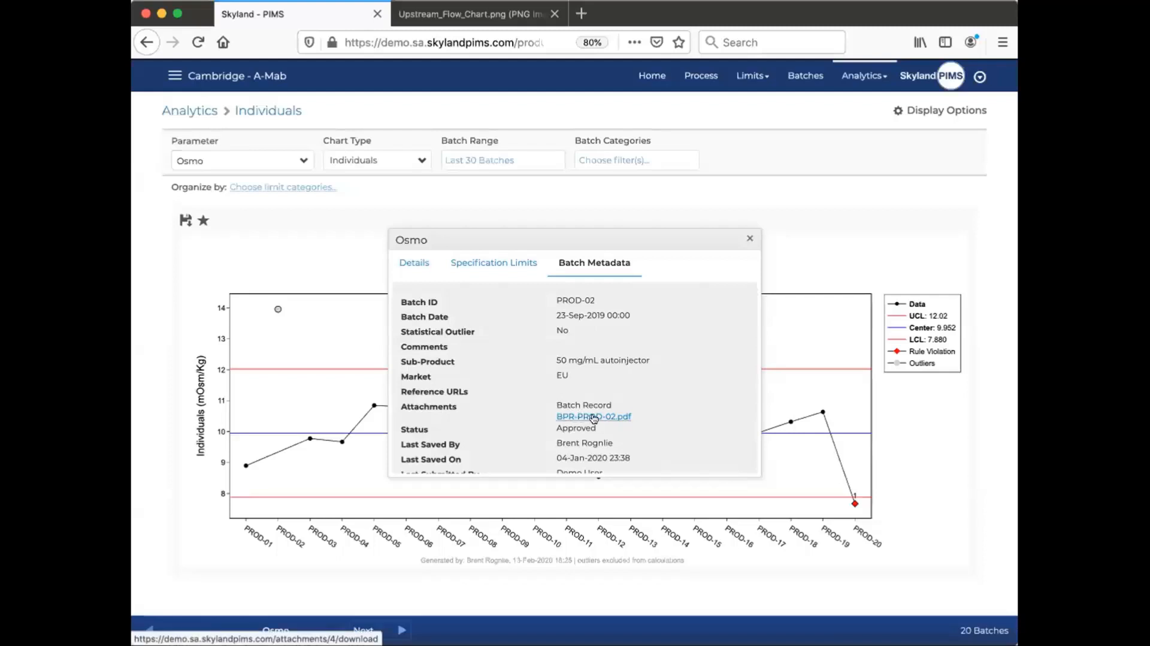
Read through the attached batch record BPR-PROD-02.pdf, return to the Osmo chart and close the data point's information
click(594, 417)
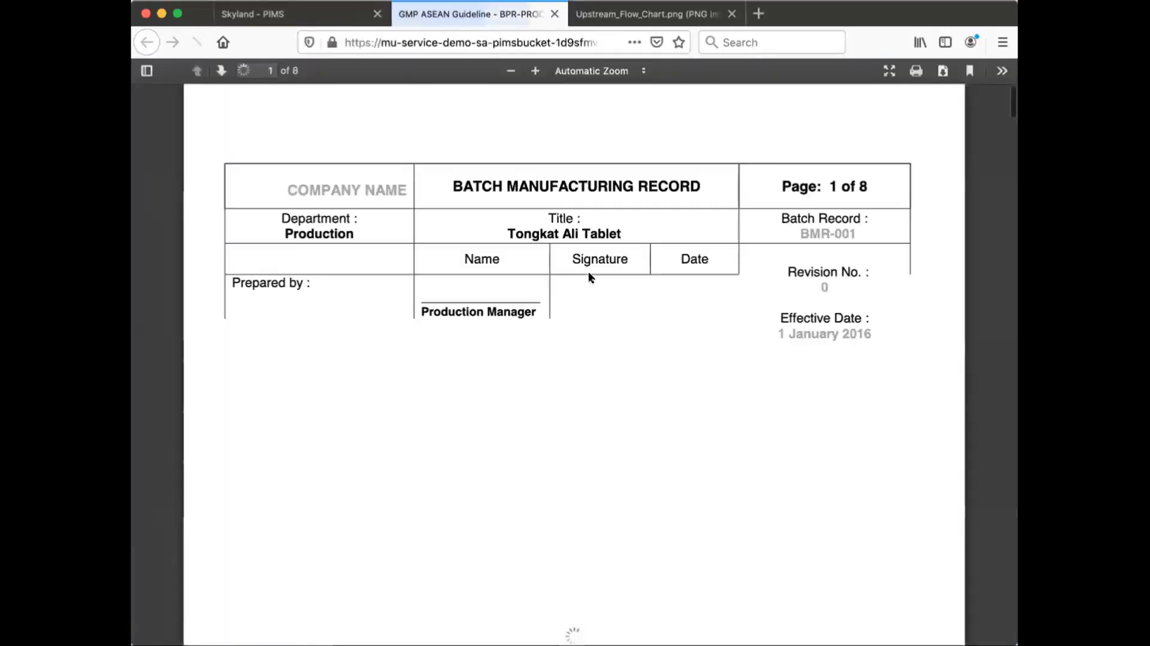
scroll(536, 455, down, 15)
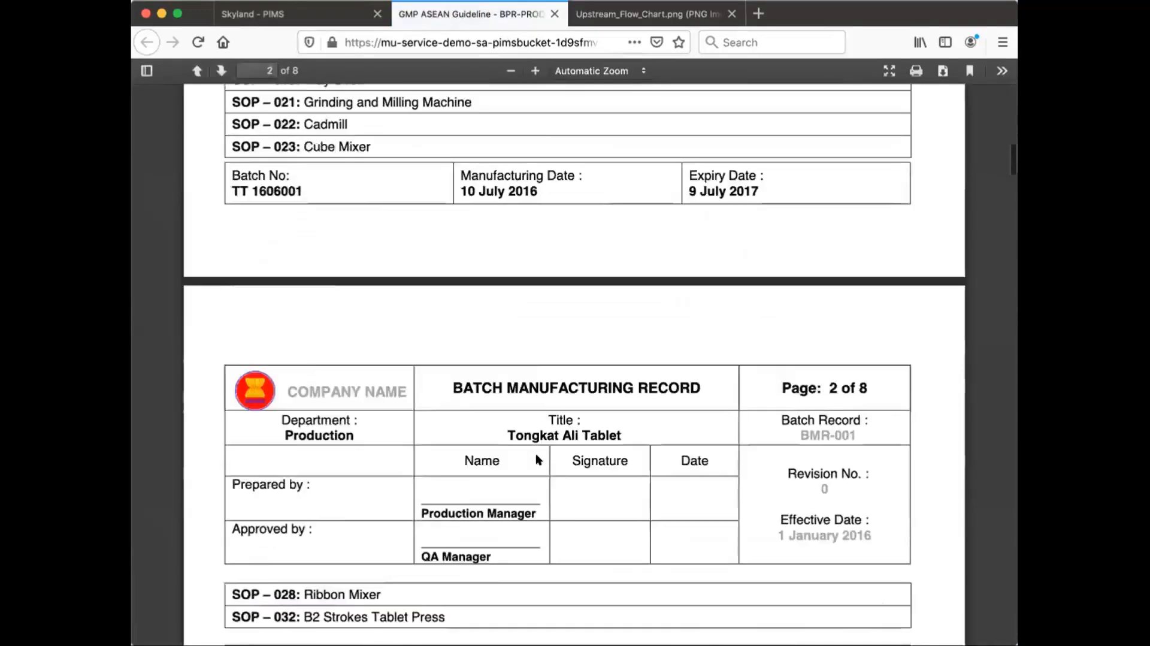
scroll(537, 459, down, 15)
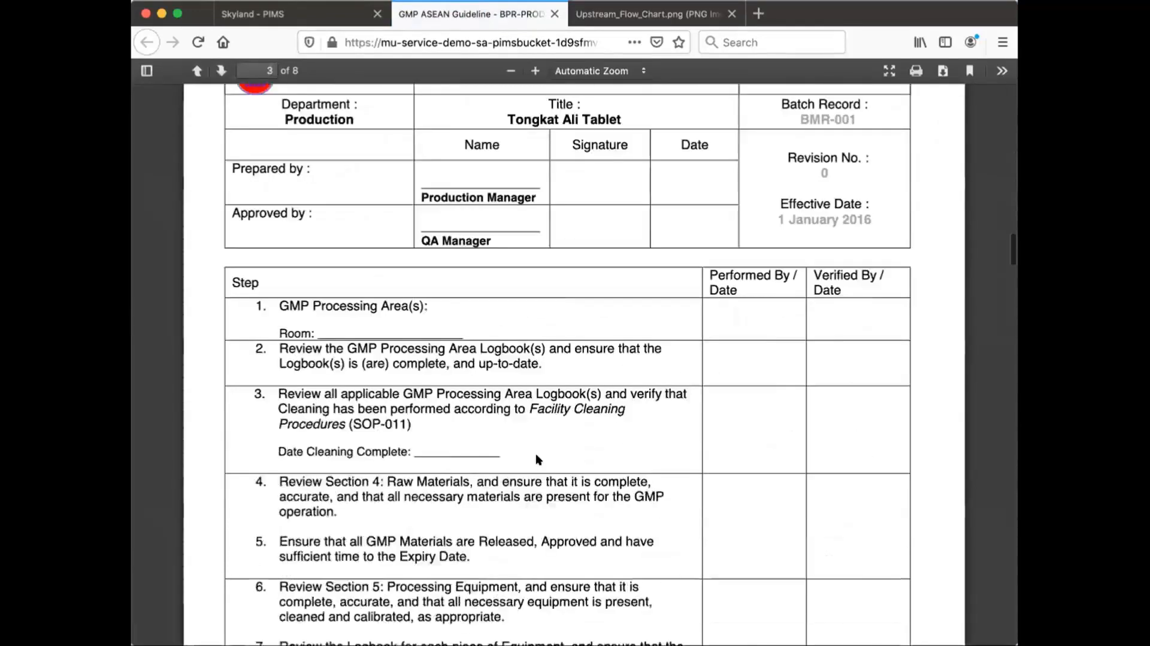
scroll(535, 454, down, 12)
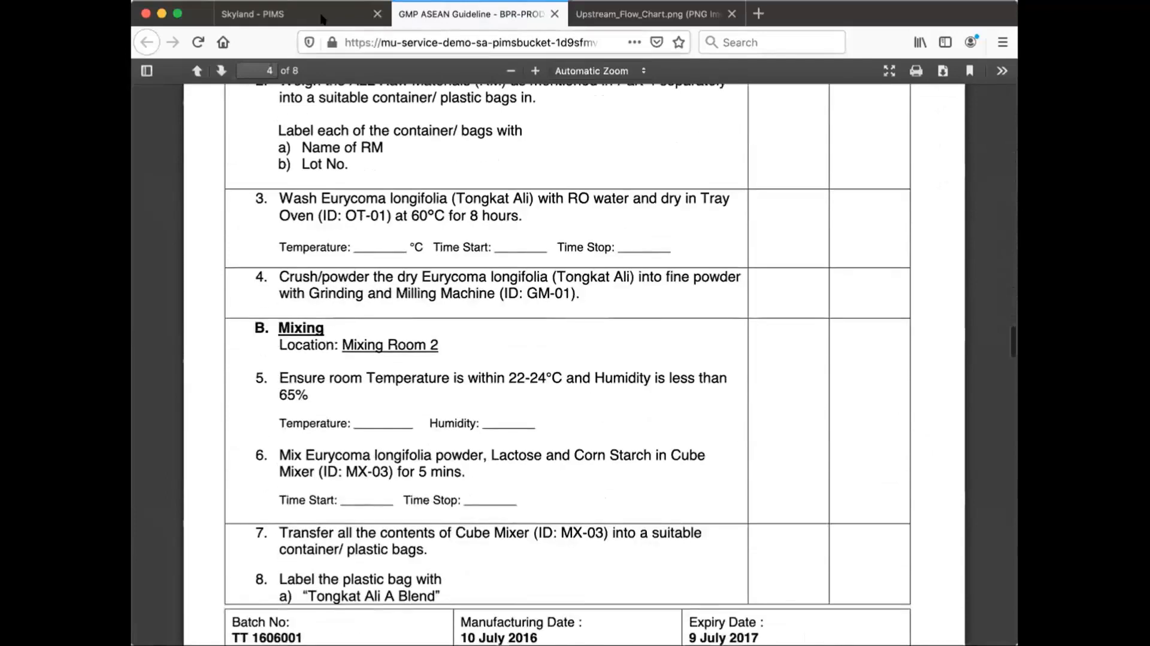
click(302, 13)
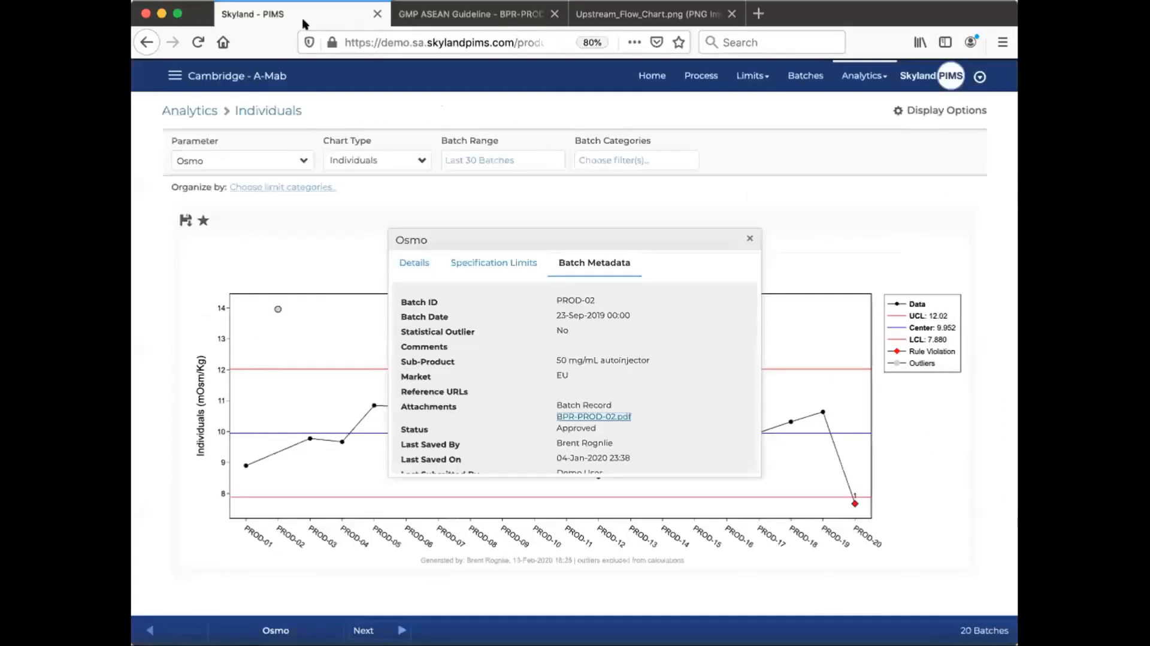
click(748, 237)
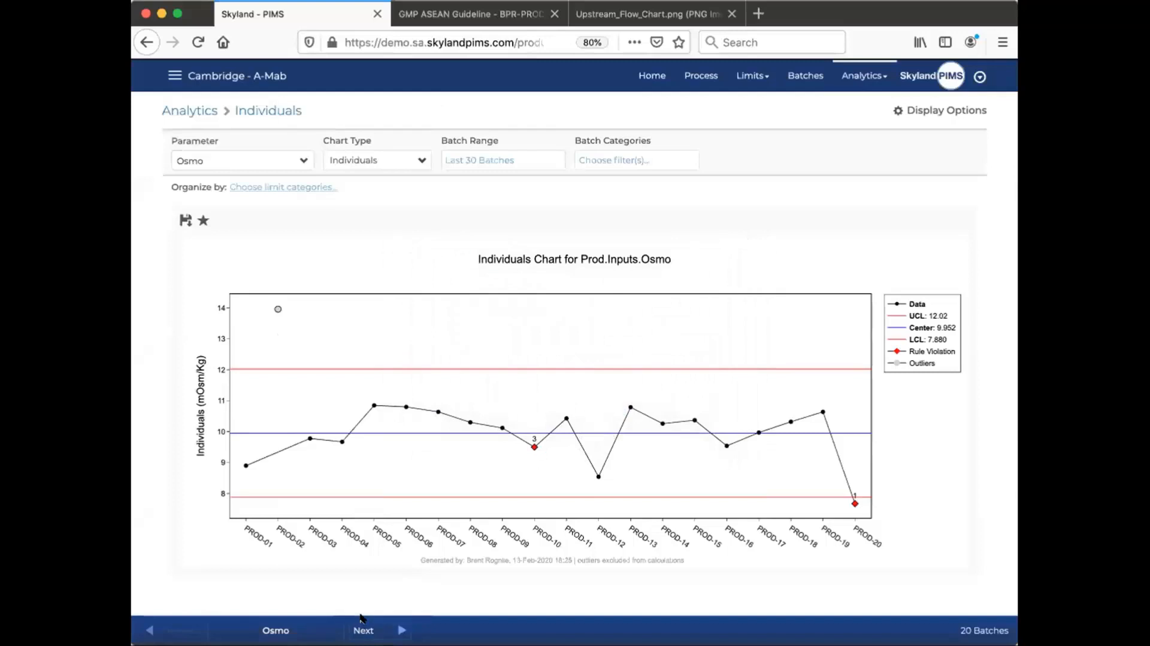
Browse the chart parameter tree through N-1, Harvest, Pro A and its Load branch, leaving Osmo selected
click(296, 157)
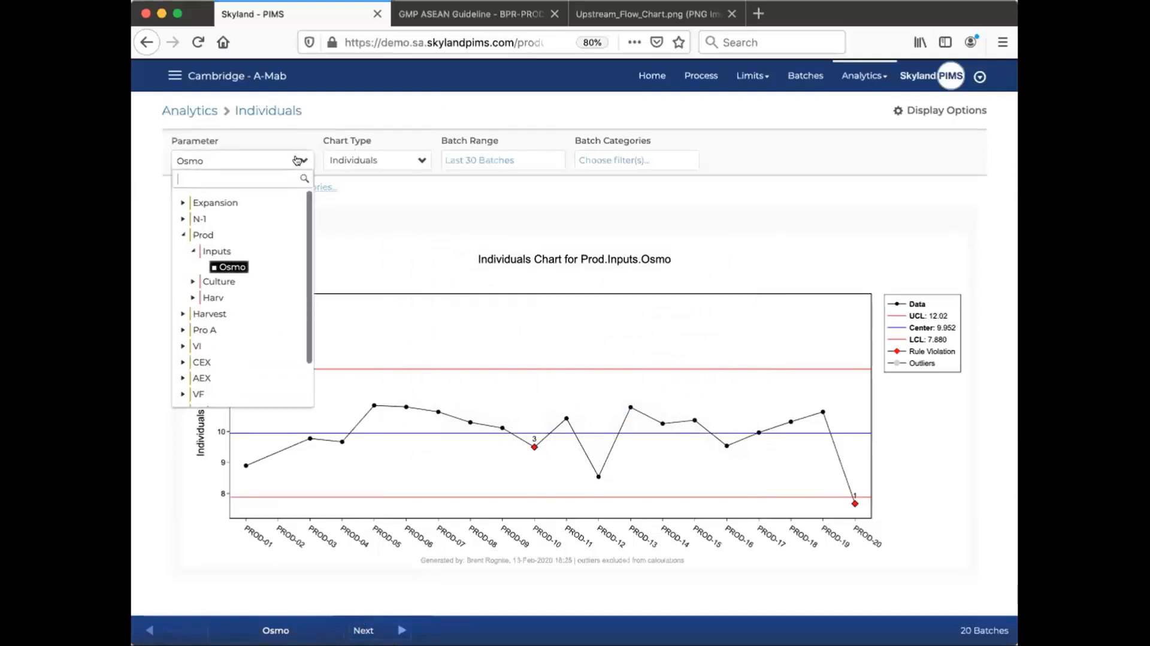
click(179, 218)
scroll(187, 228, down, 1)
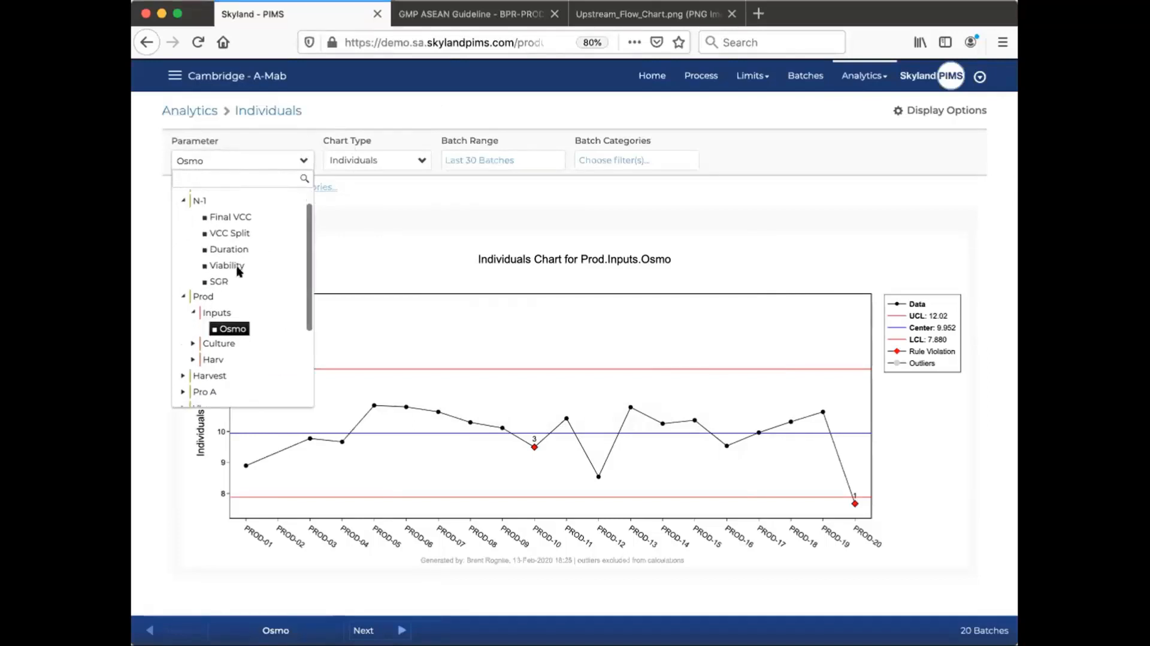
click(178, 376)
scroll(180, 335, down, 5)
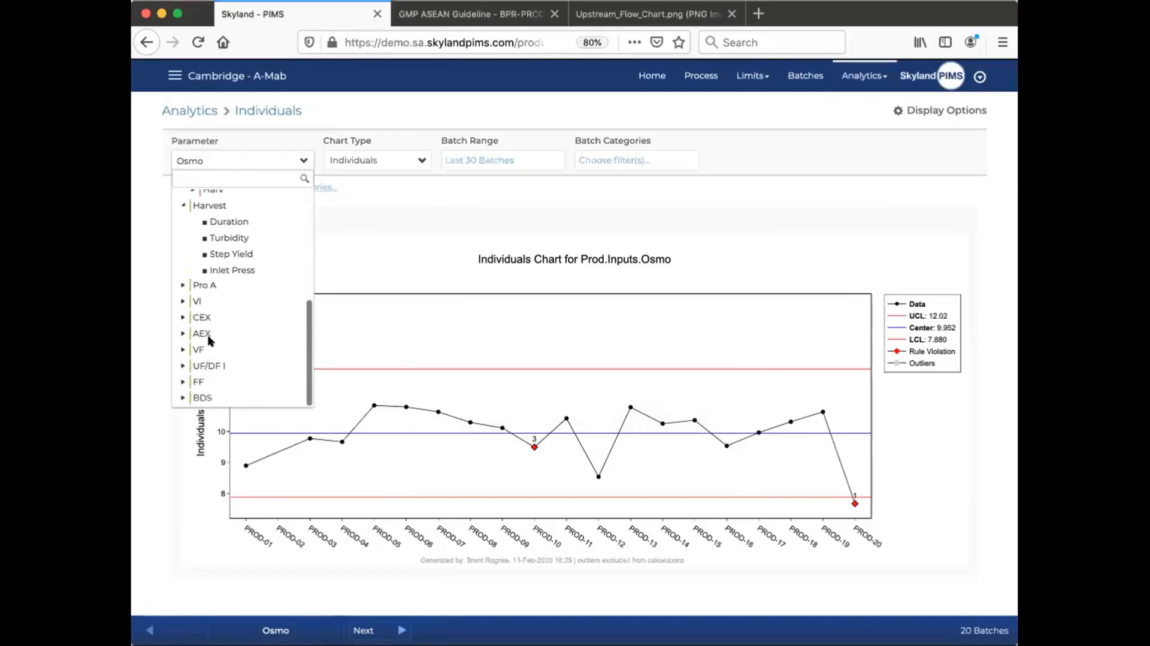
click(179, 286)
scroll(190, 298, down, 3)
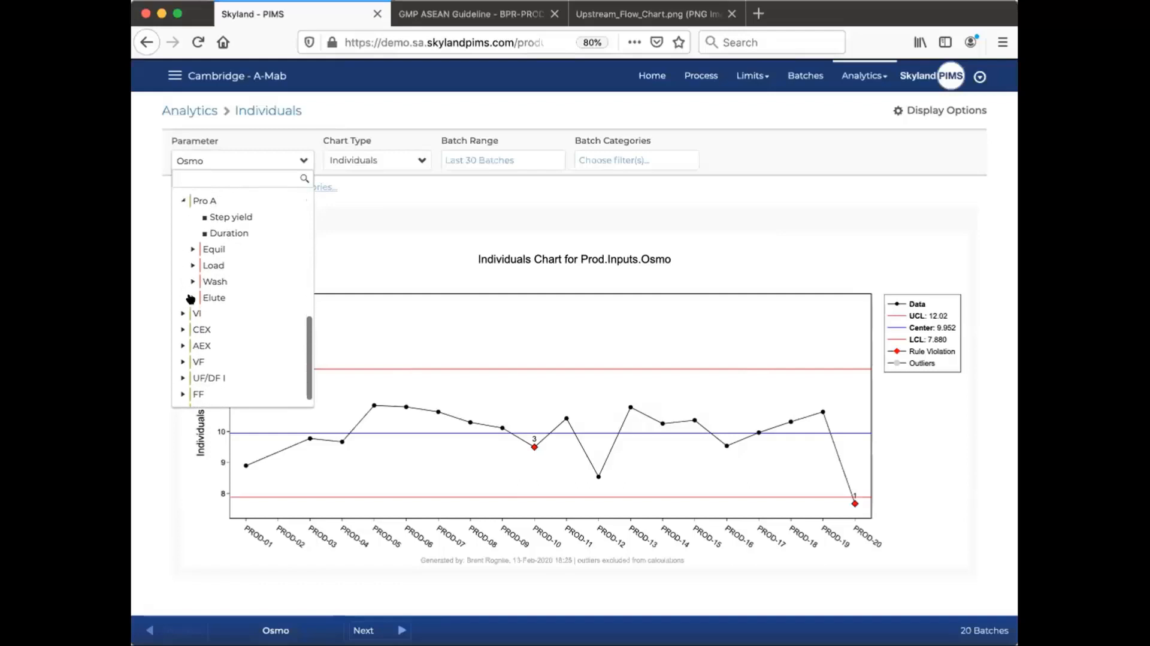
click(191, 265)
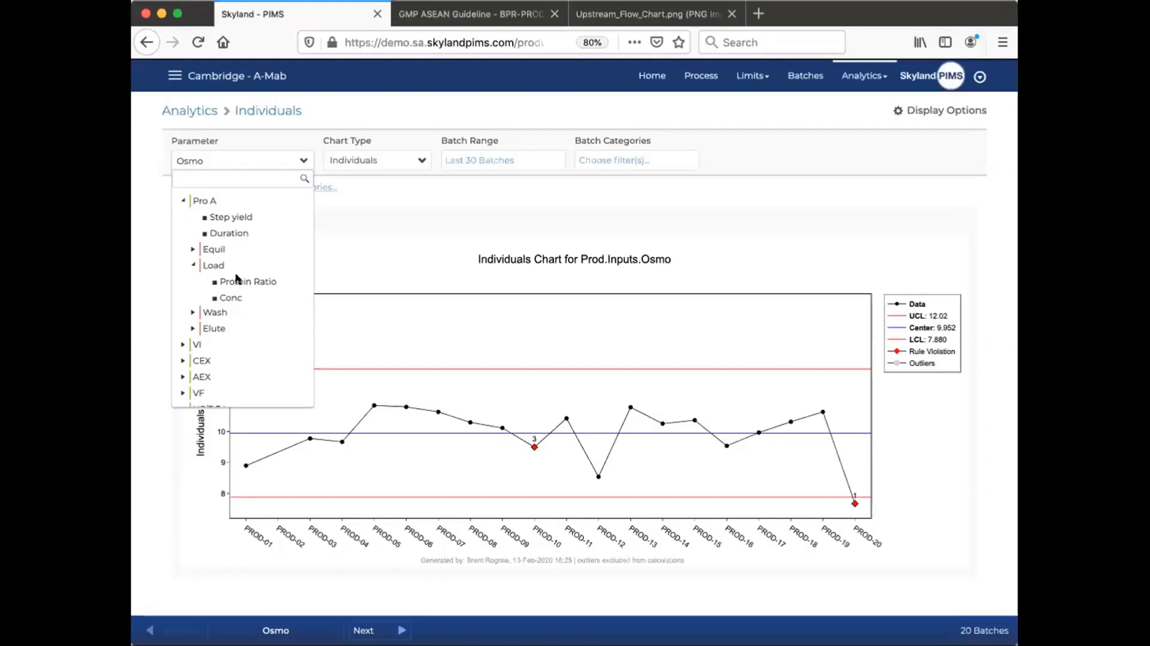
click(354, 250)
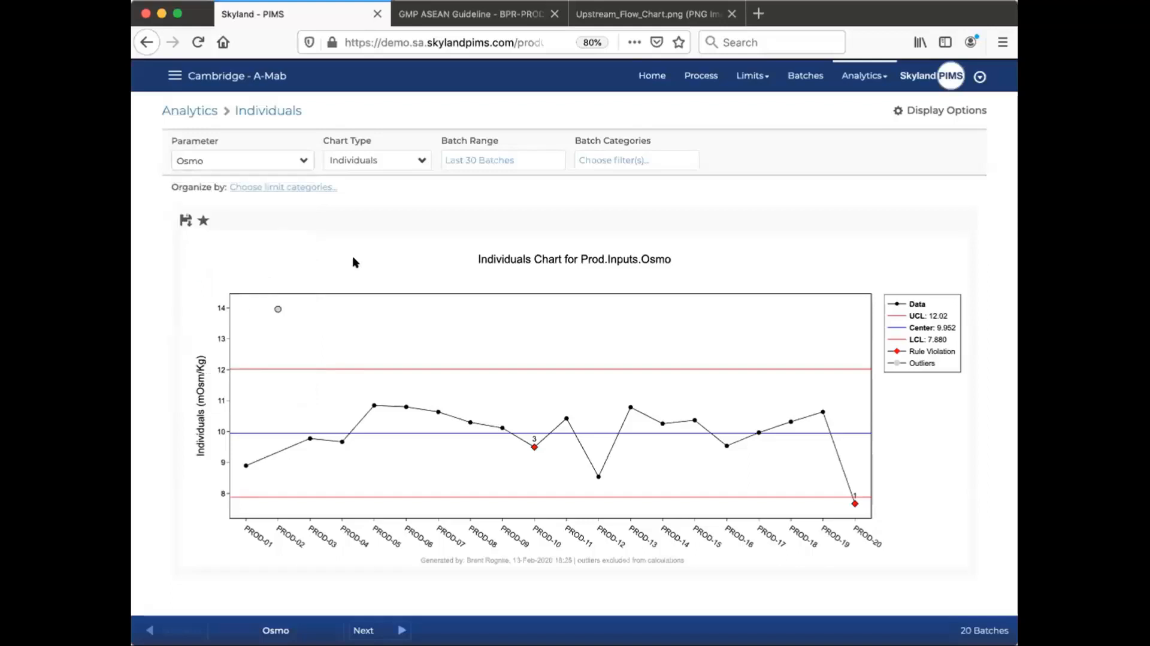
Advance the individuals chart through the following Prod Culture parameters, GF Time and Duration
click(355, 630)
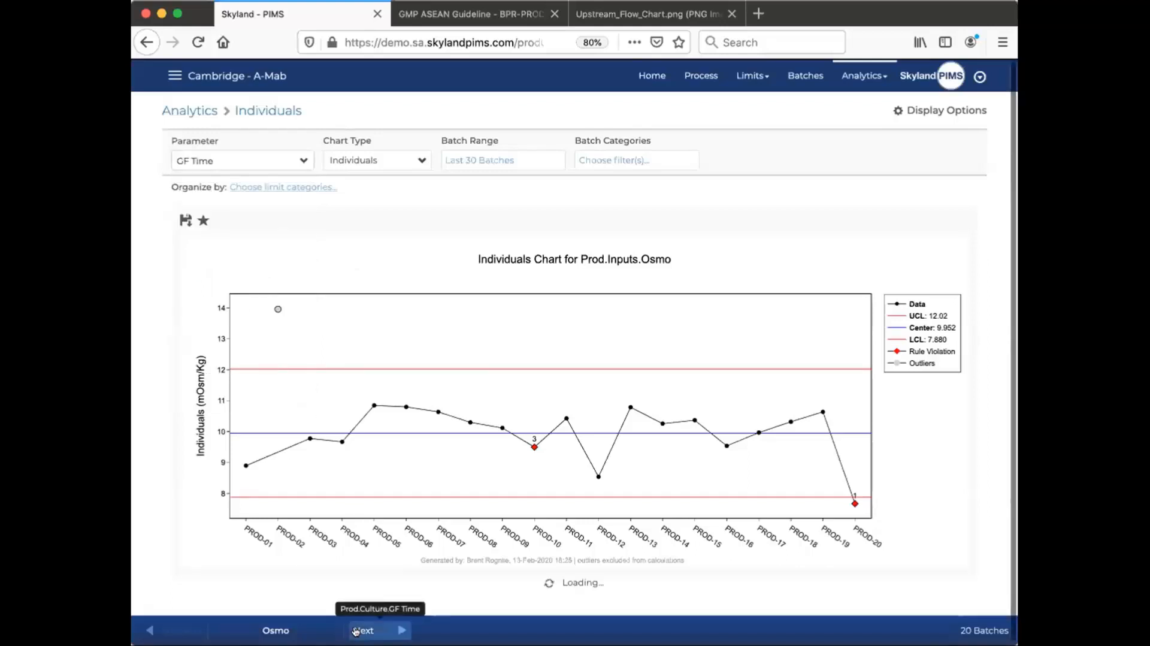
click(357, 628)
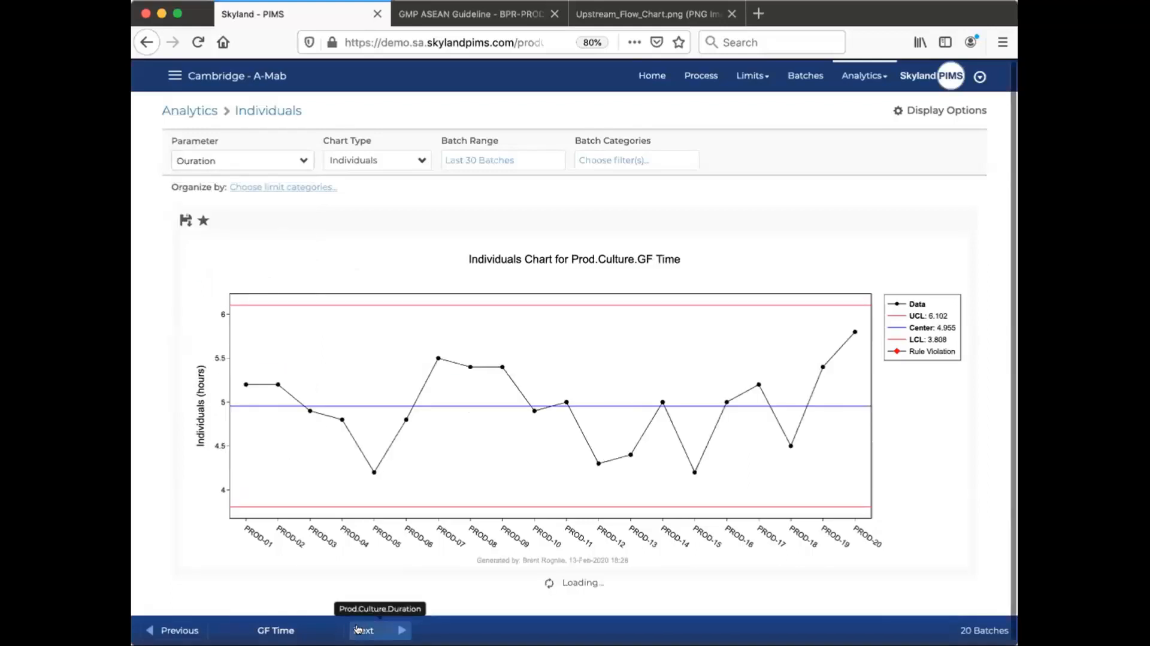
Advance to the Prod Culture Process Temp individuals chart and examine the target limits of the PROD-10 data point
click(357, 629)
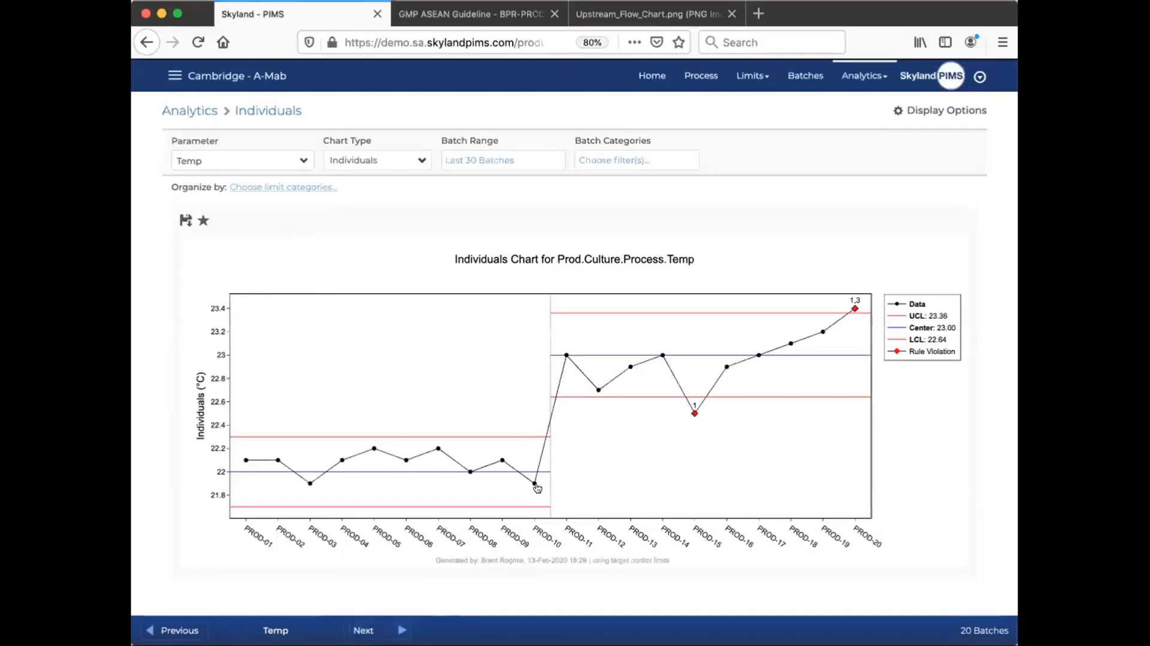
click(531, 480)
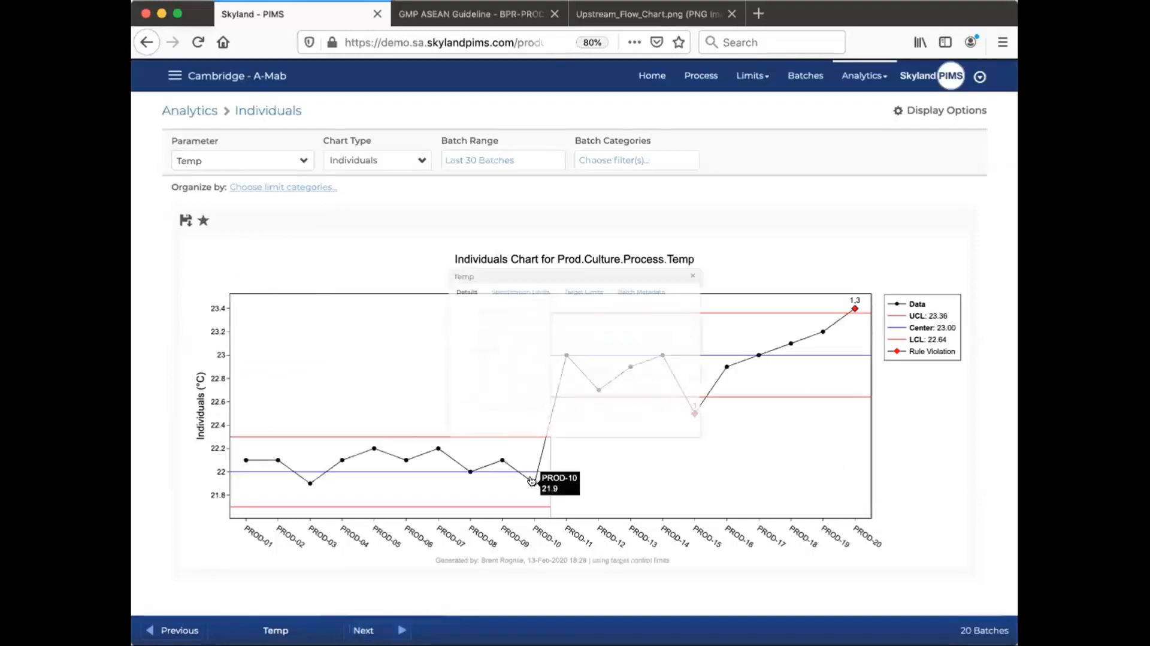
drag(459, 234, 297, 219)
click(332, 253)
scroll(330, 335, down, 2)
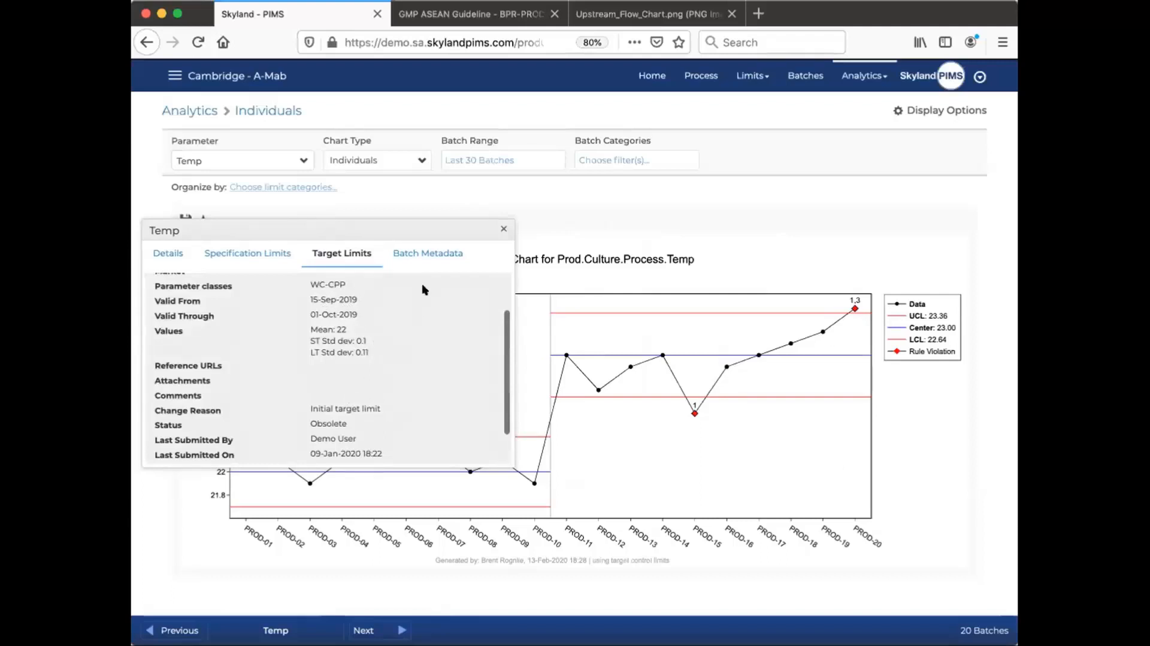
Examine the target limits and change reason of the PROD-11 data point, and close its information
click(566, 355)
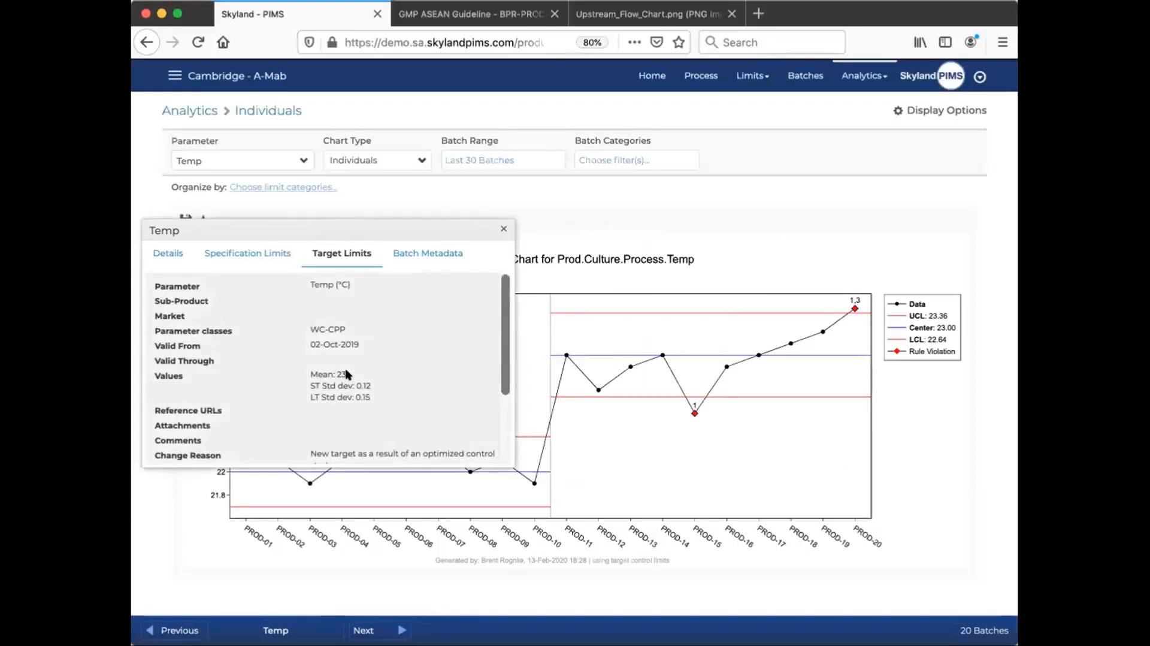
scroll(349, 384, down, 3)
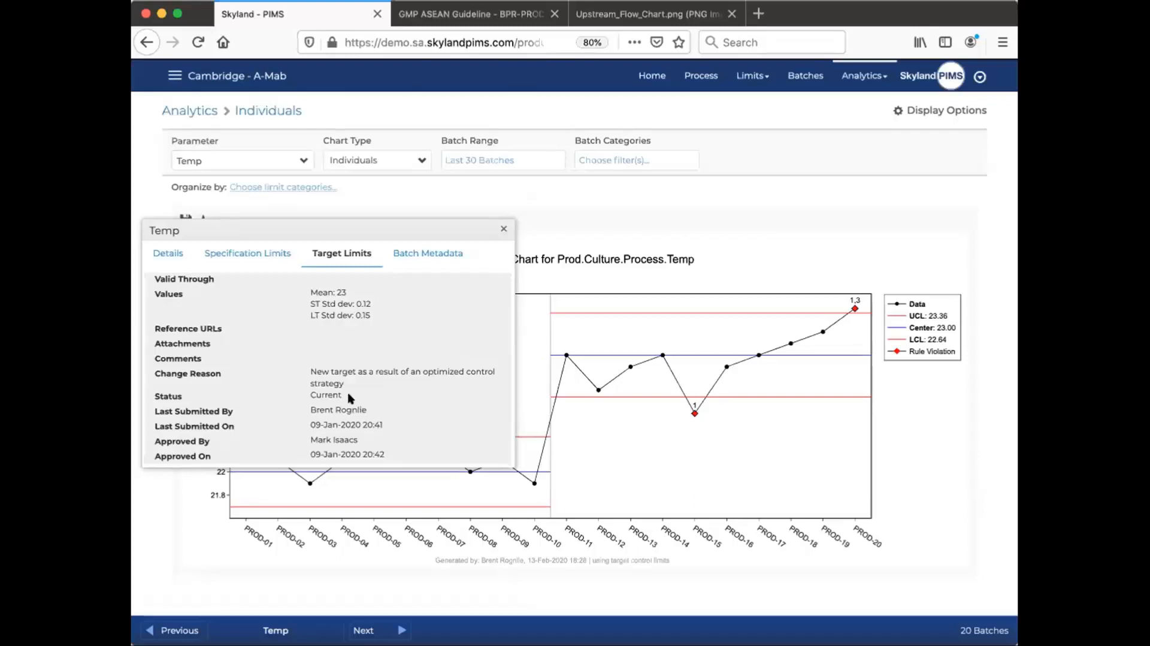
click(503, 228)
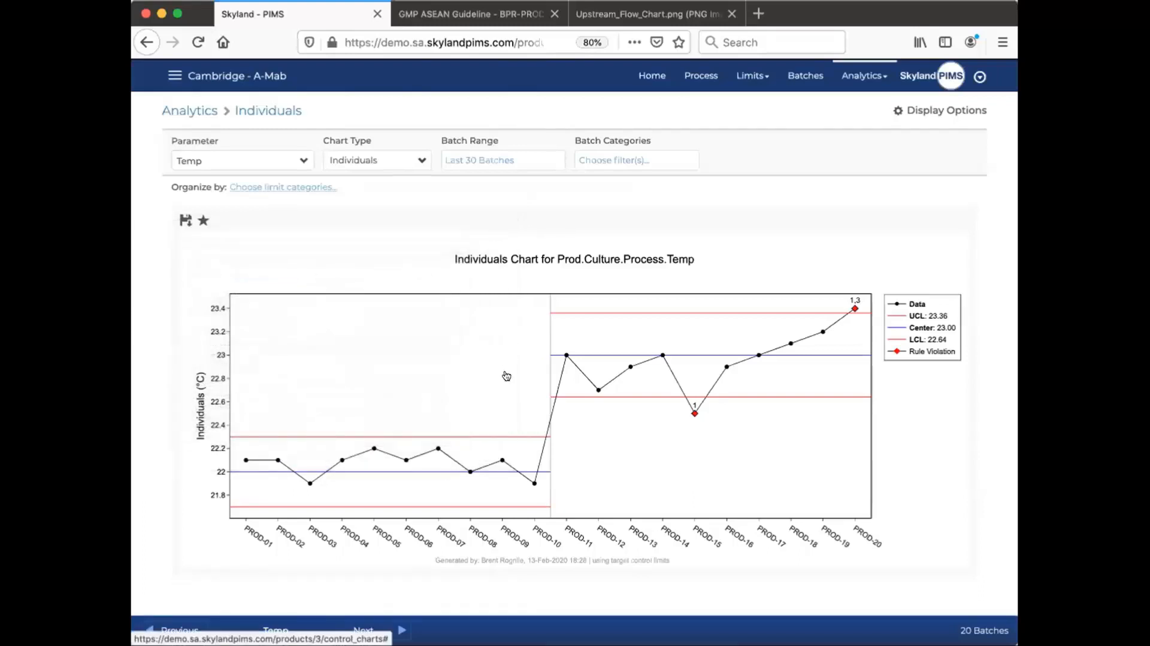
Read through the rule violation alerts of the PROD-20 data point on the Temp chart and close its information
click(851, 307)
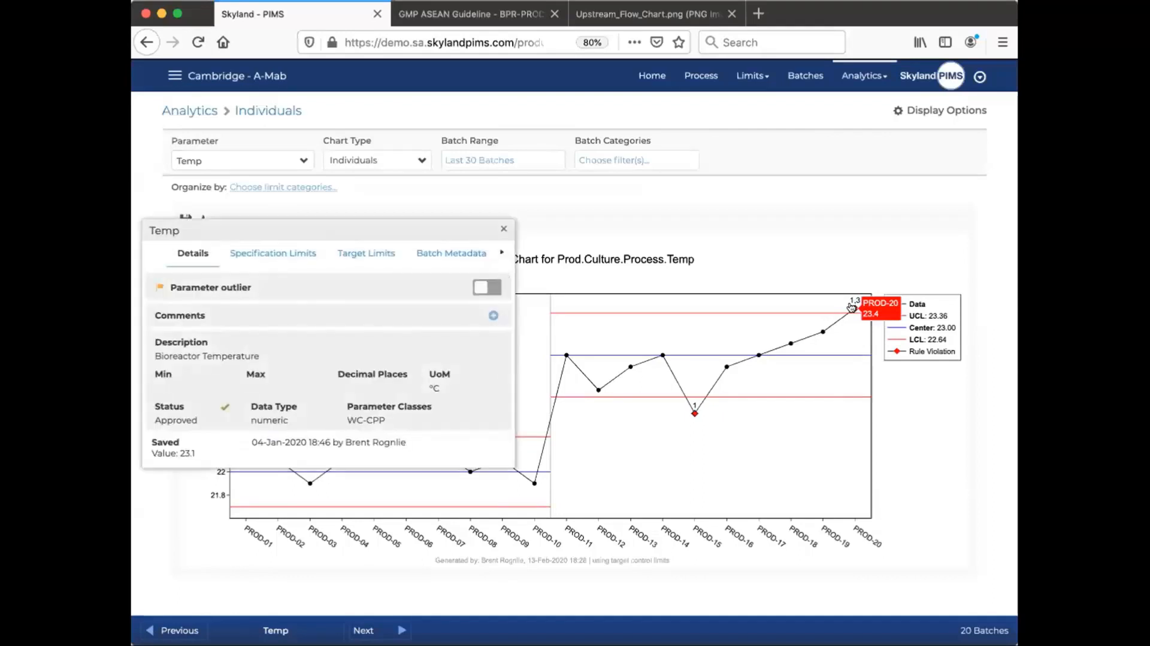
drag(360, 233, 423, 234)
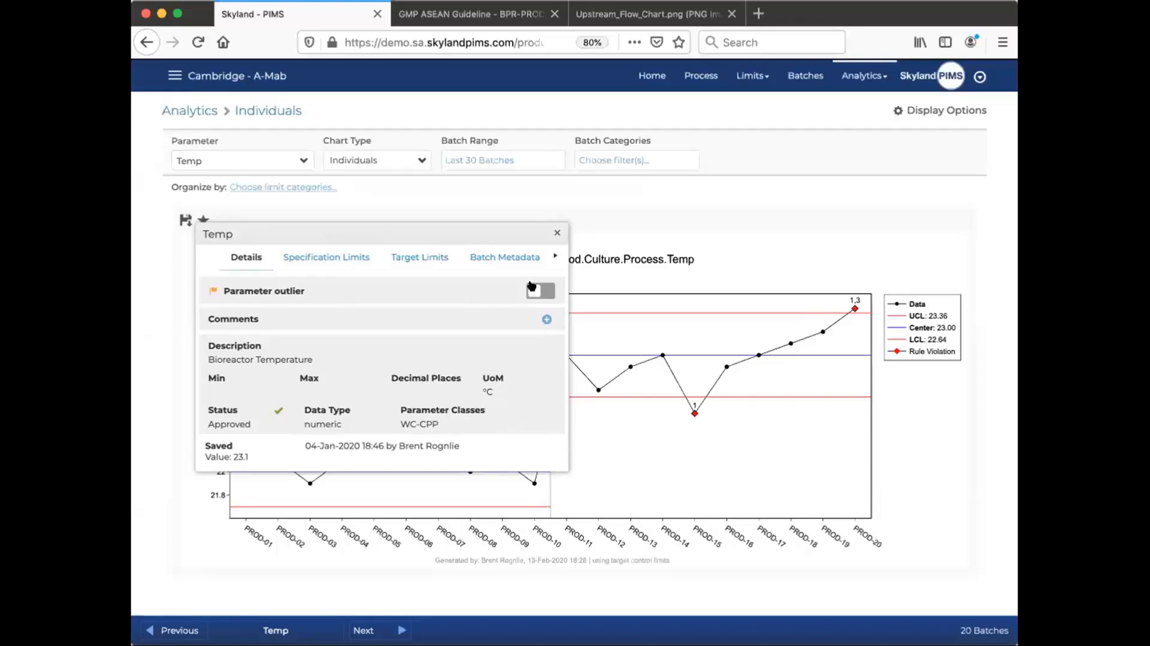
click(552, 254)
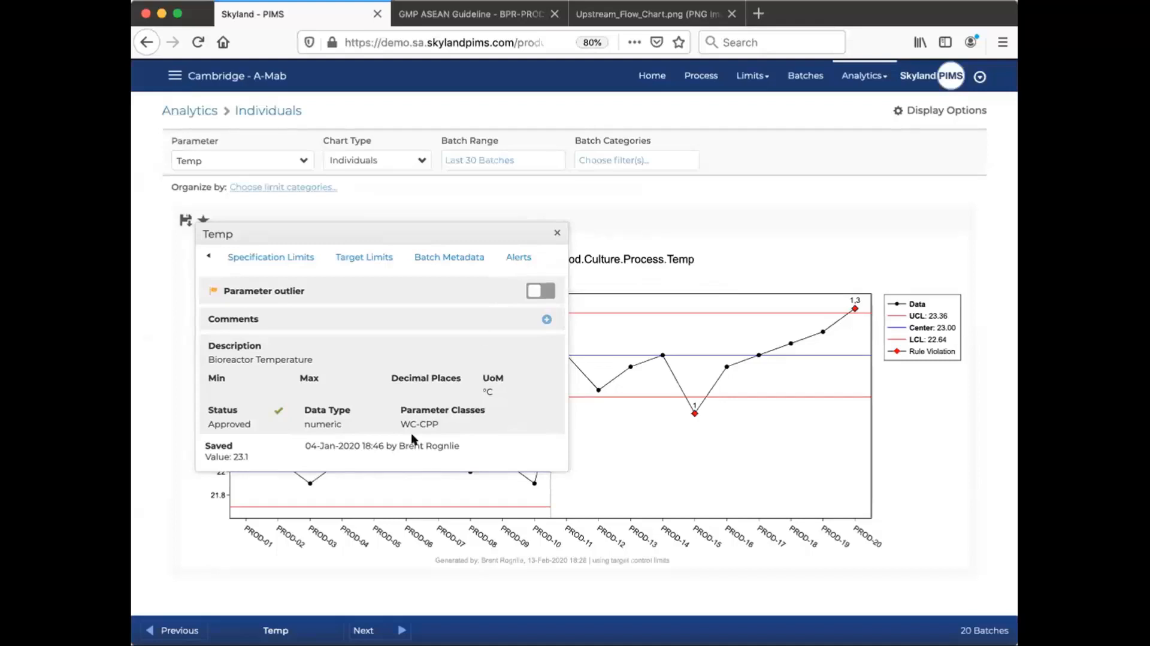
click(519, 256)
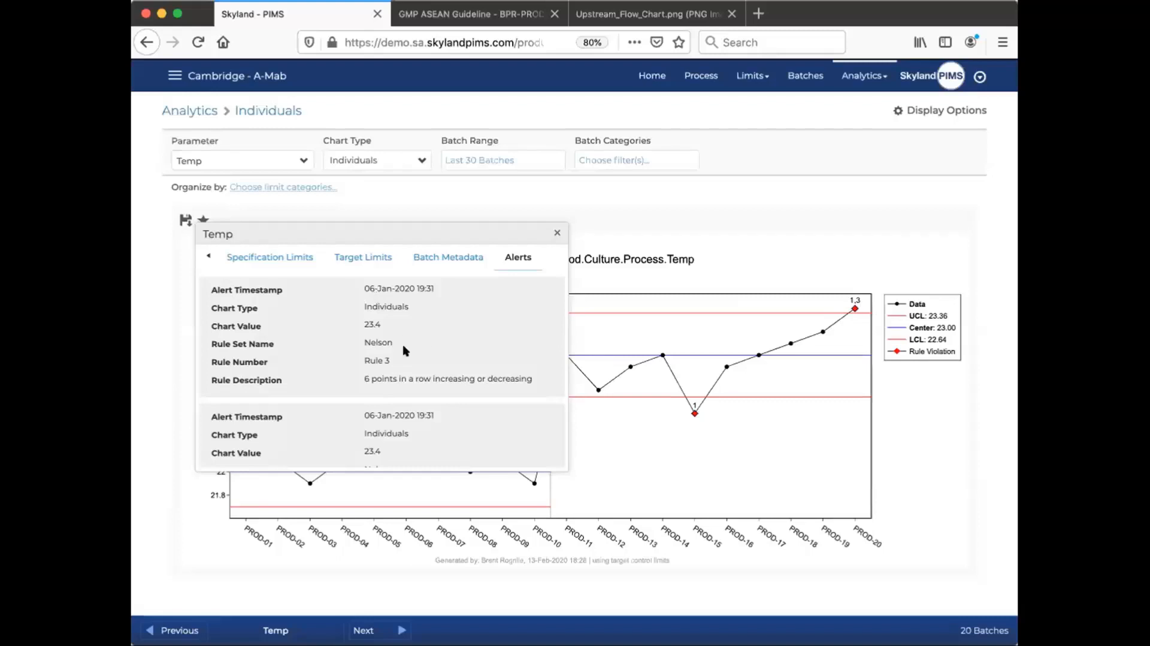
scroll(415, 332, down, 2)
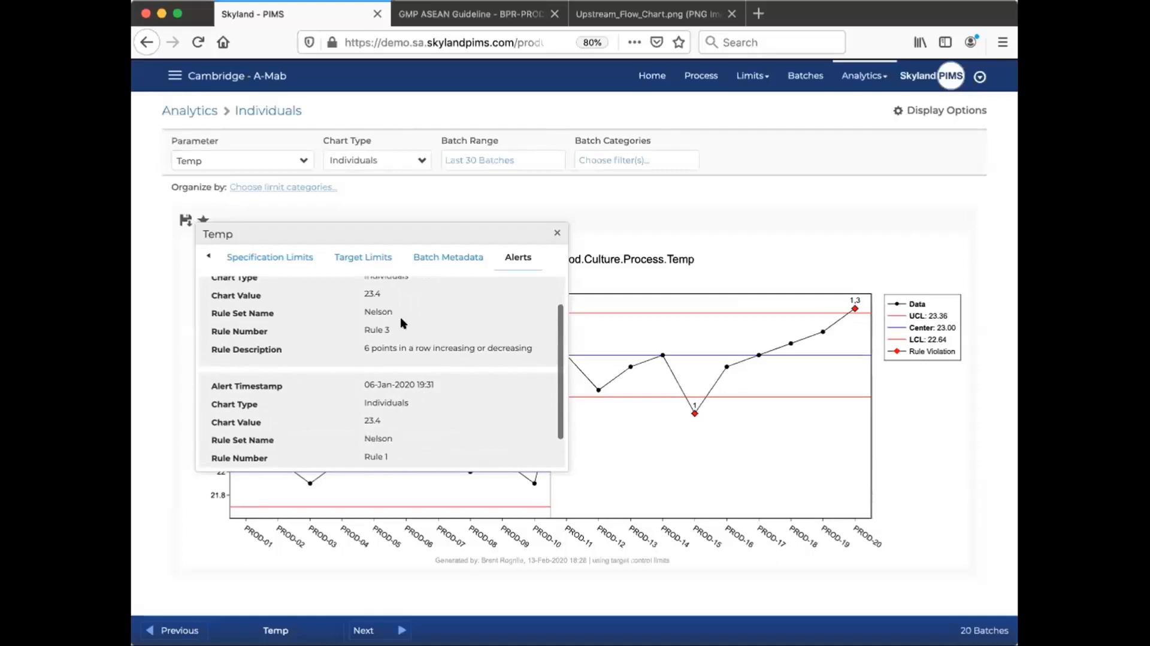
scroll(400, 319, down, 2)
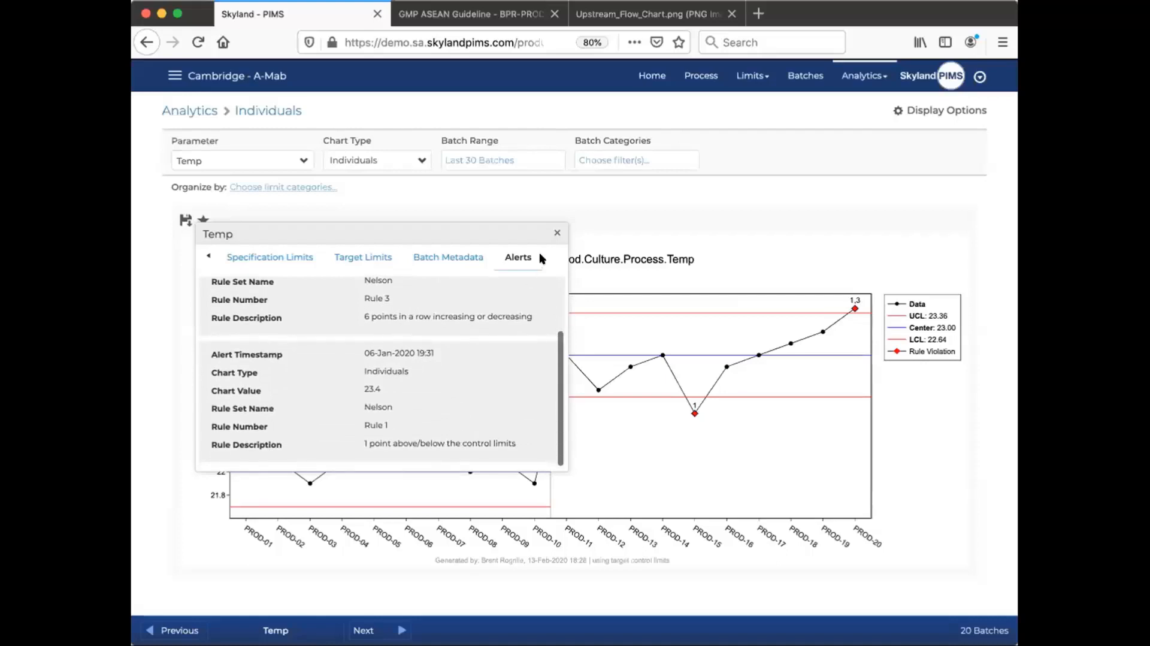
click(556, 234)
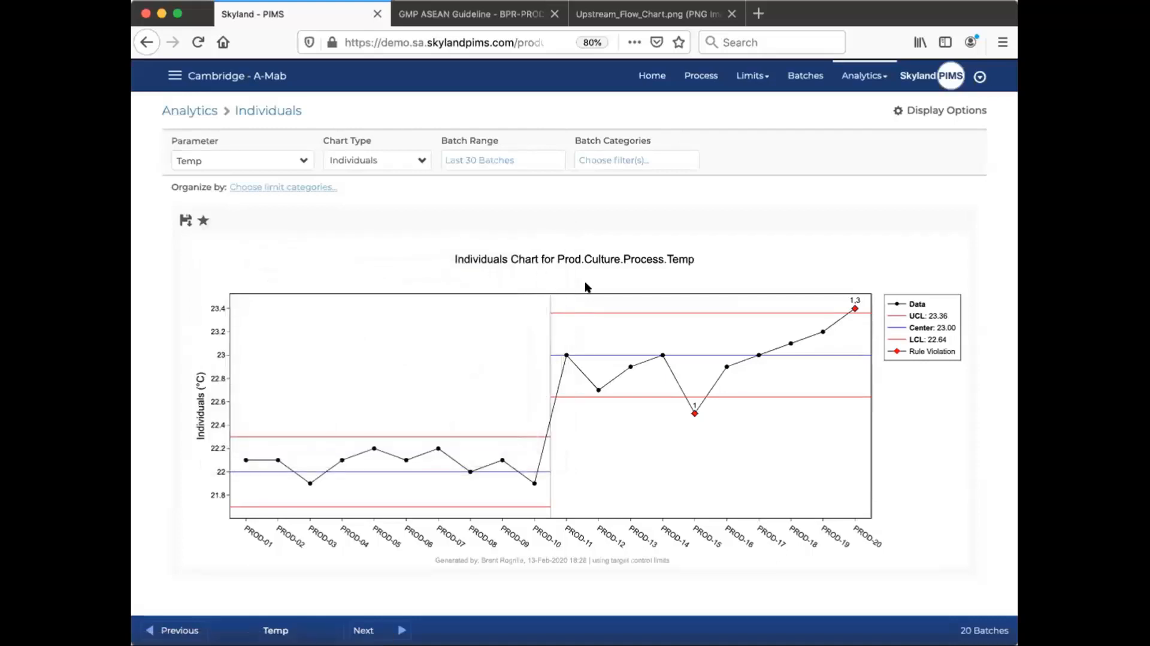
Review the My Alerts subscriptions on the home page, including the unit operations for BCC and Cambridge A-Mab
click(671, 77)
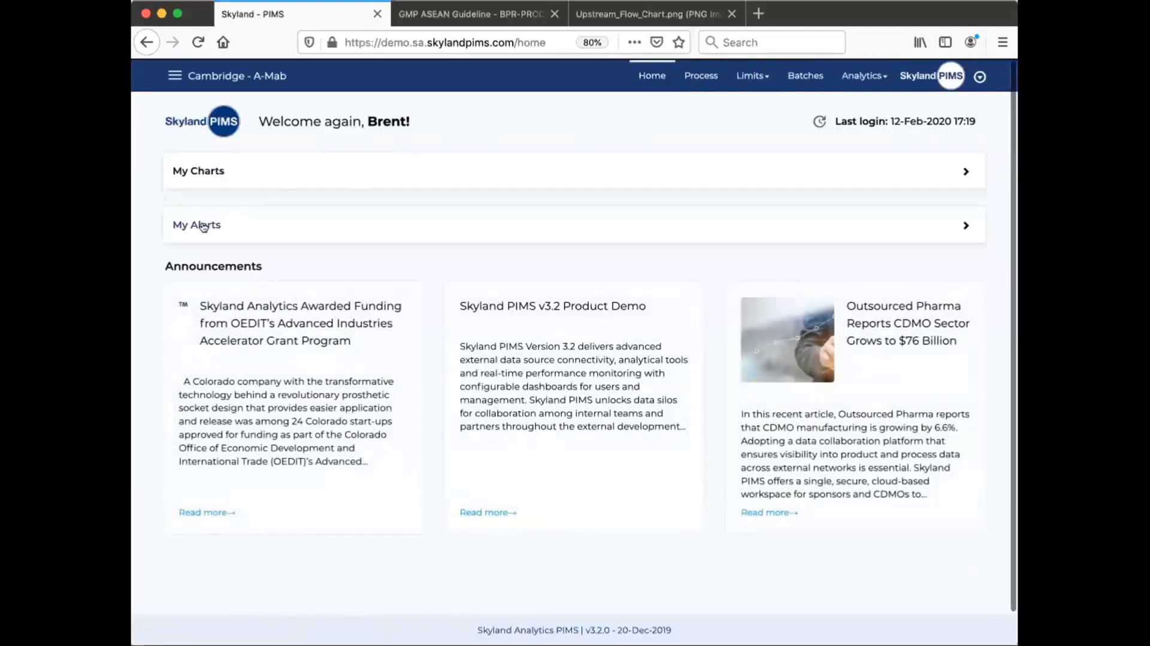
click(204, 227)
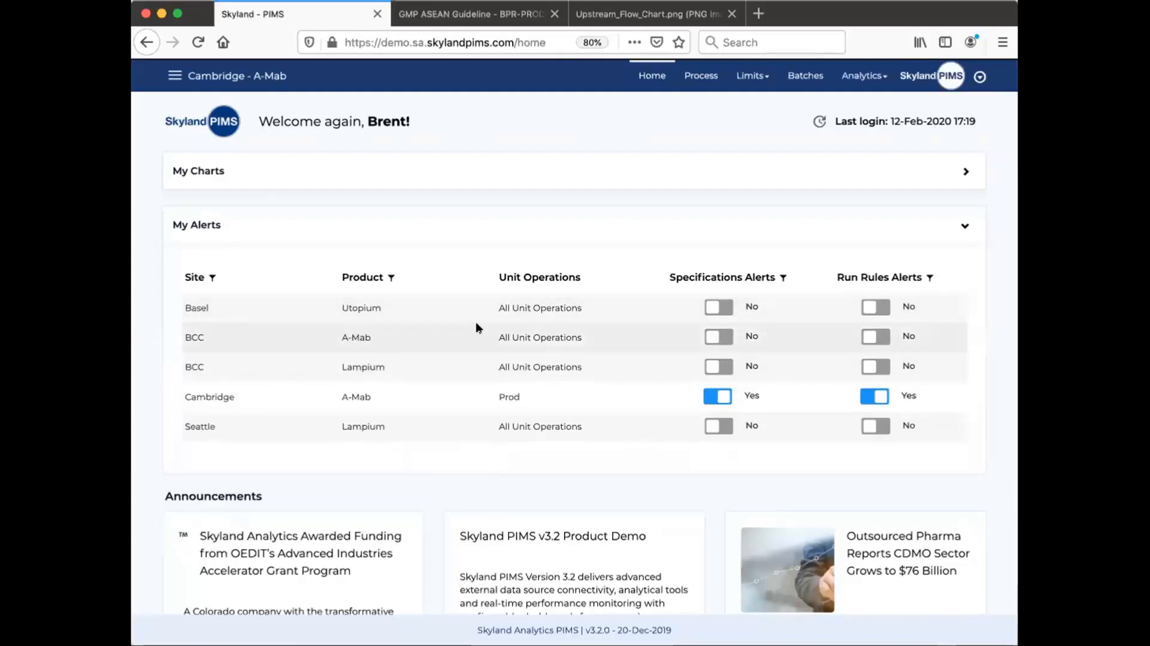
click(538, 337)
click(529, 398)
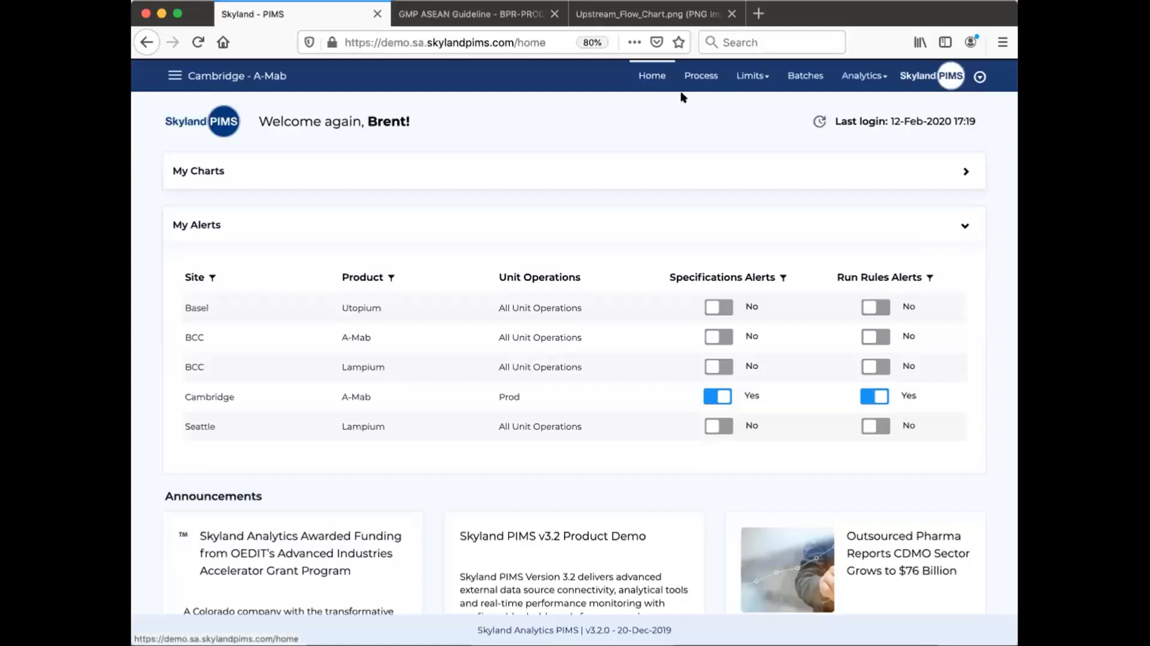
Open the individuals chart's display options and review the available run rulesets and the Nelson rules
click(862, 75)
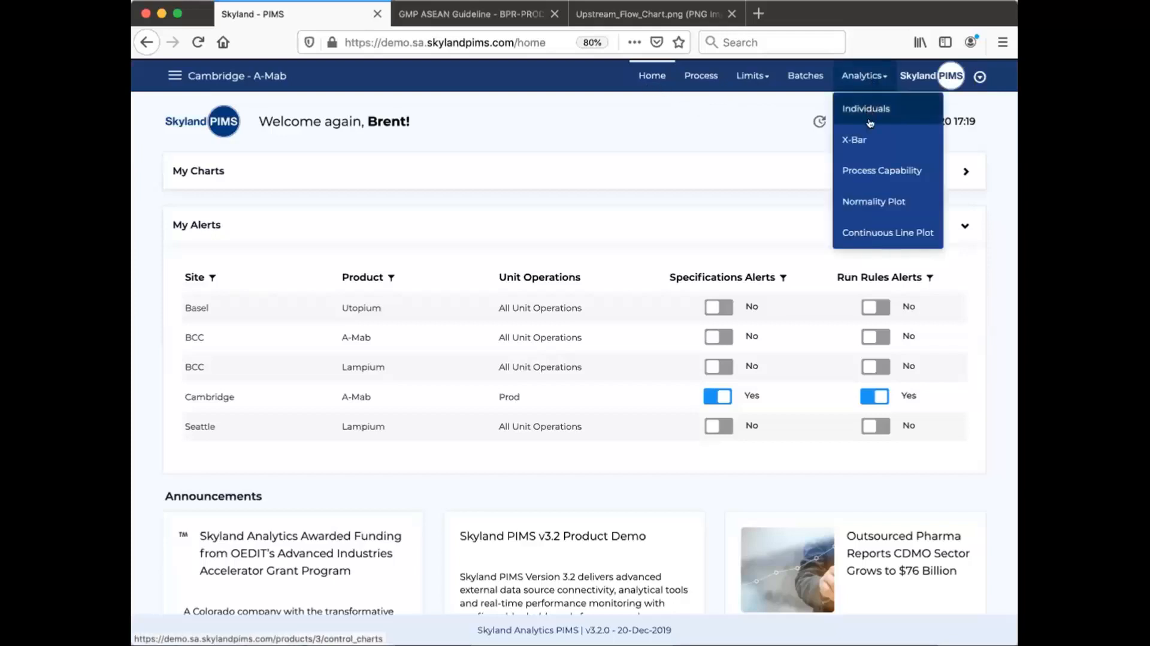
click(872, 169)
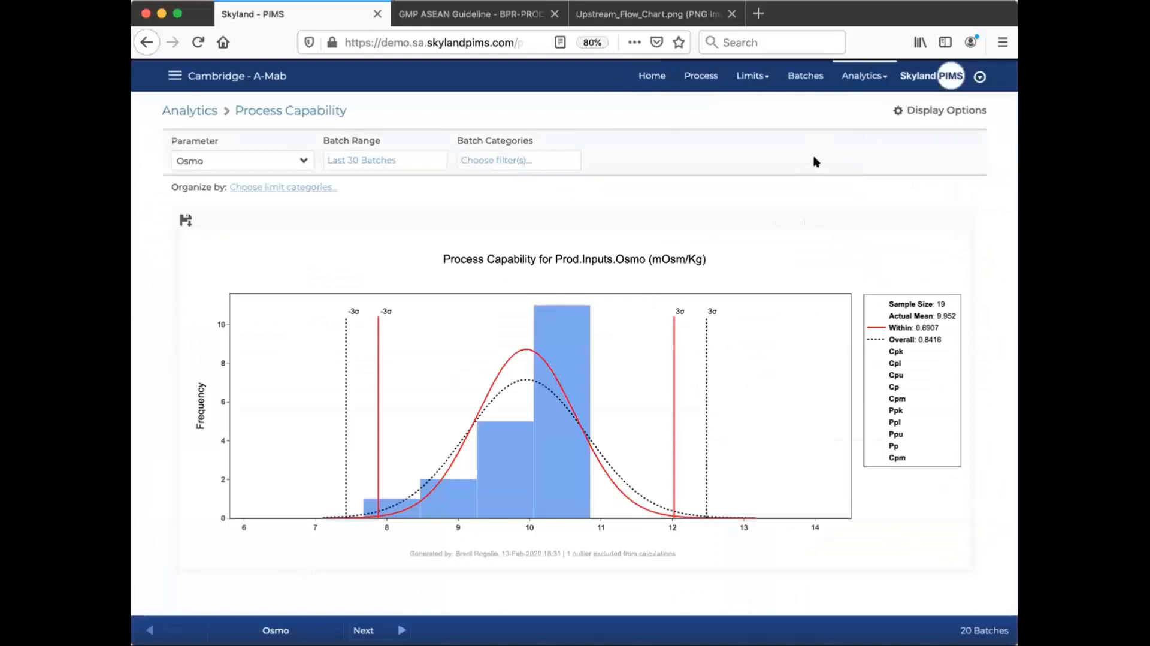
click(875, 78)
click(870, 106)
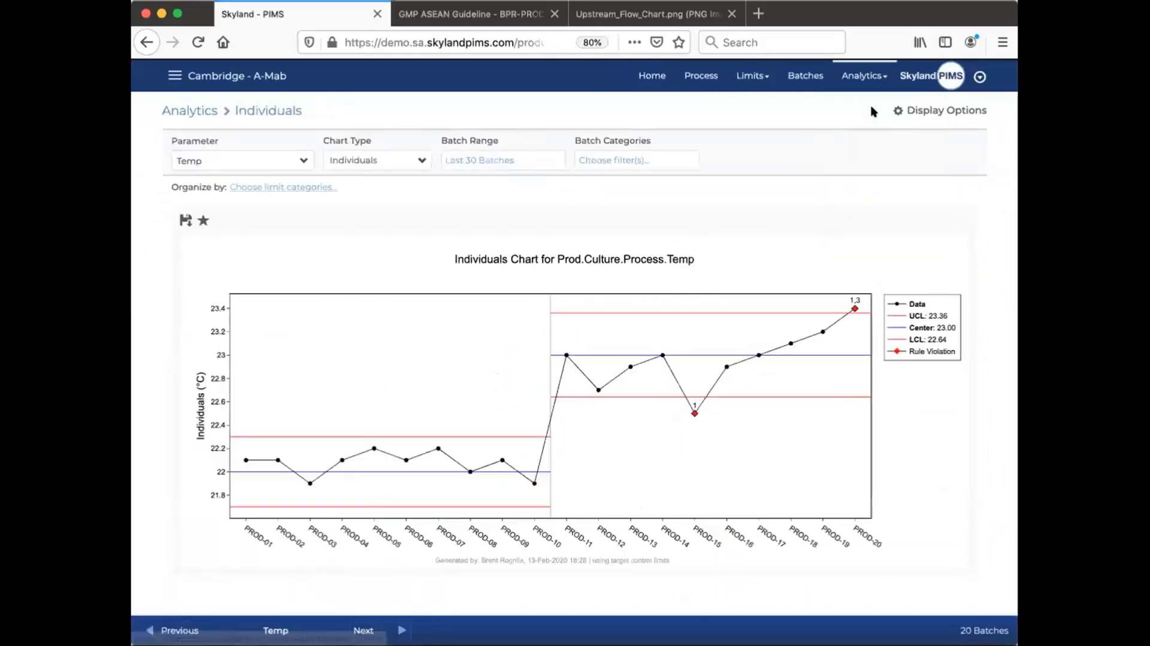
click(931, 113)
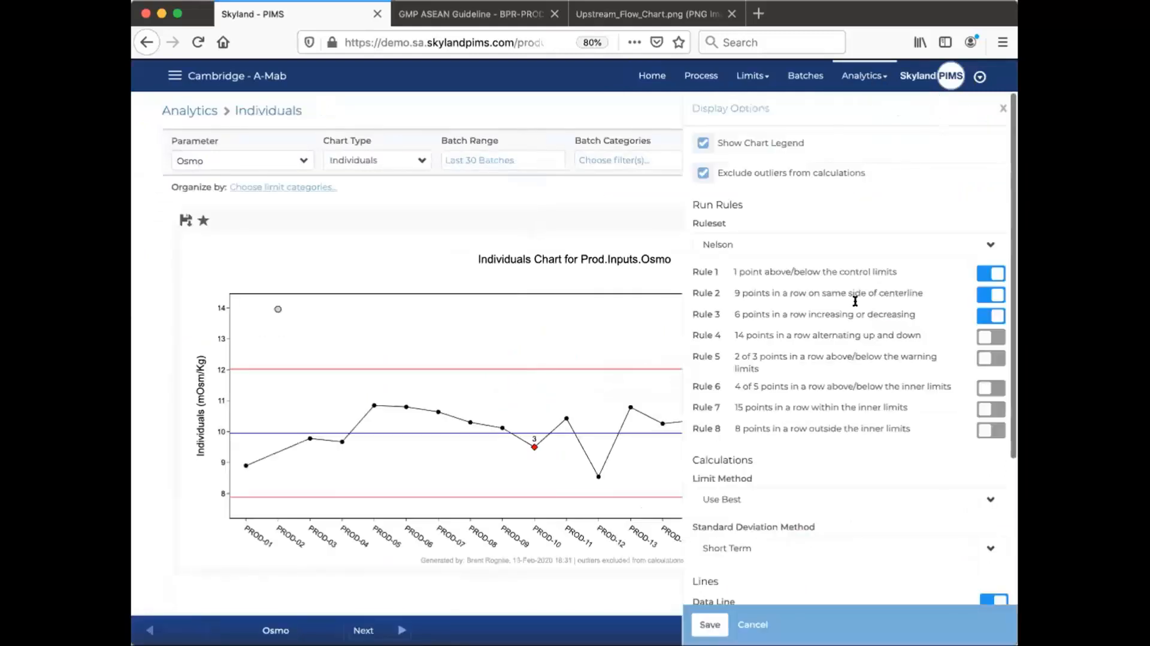
click(841, 246)
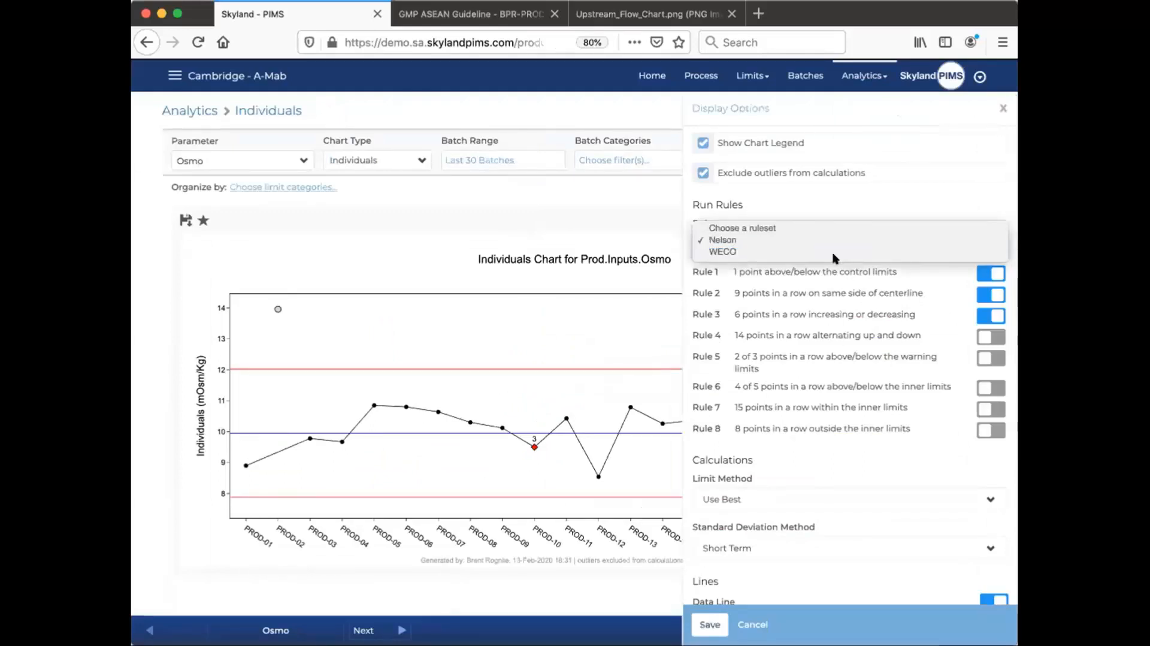
click(924, 337)
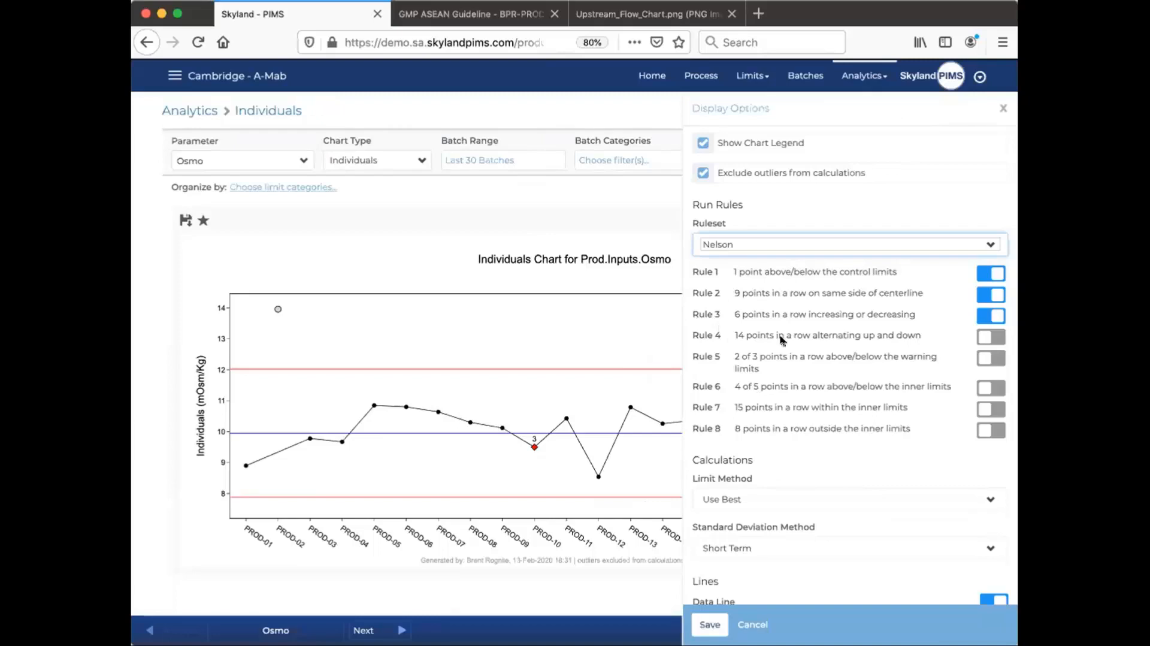
Review the available limit methods and standard deviation methods in the chart's calculation options
scroll(788, 454, down, 3)
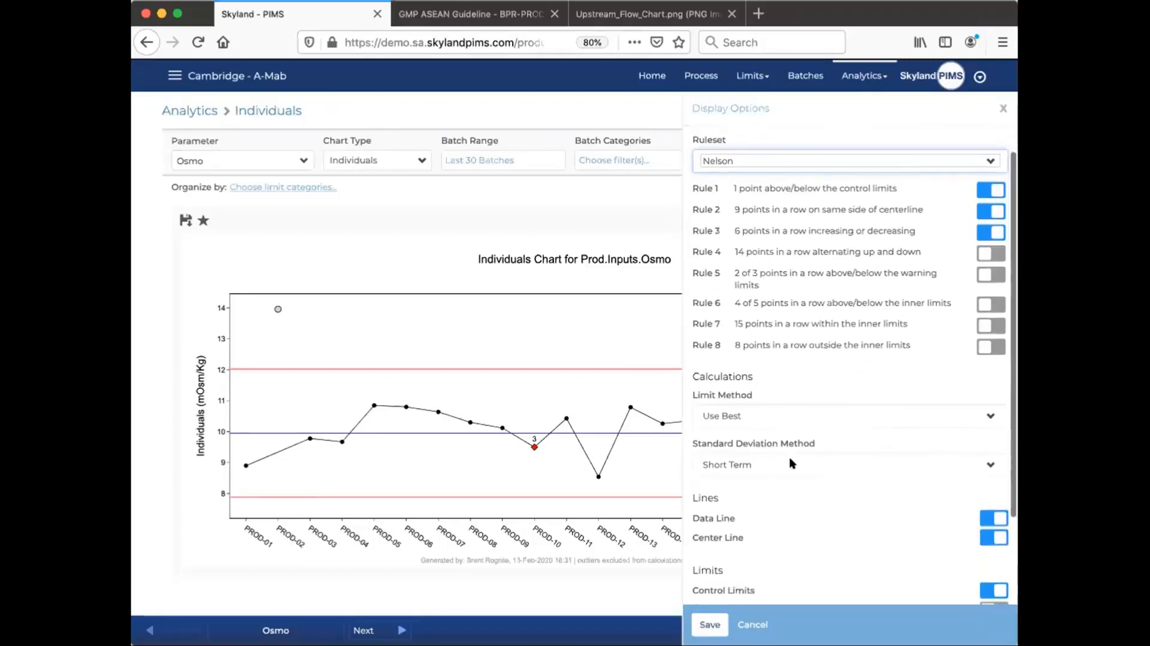
click(778, 411)
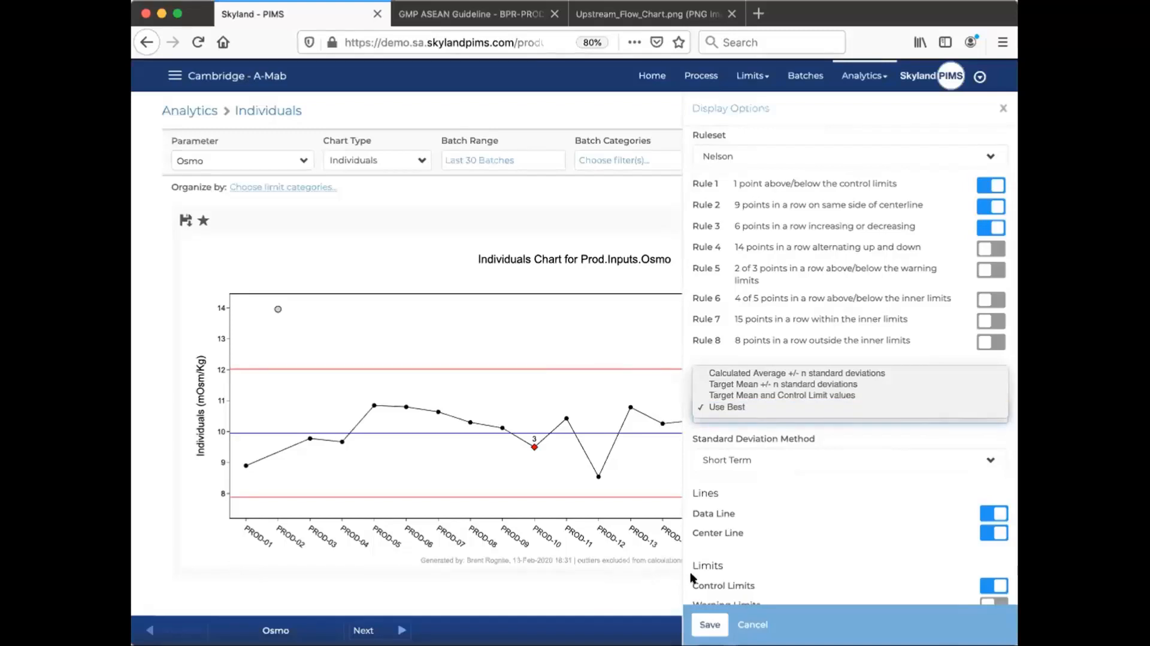
click(764, 453)
click(764, 453)
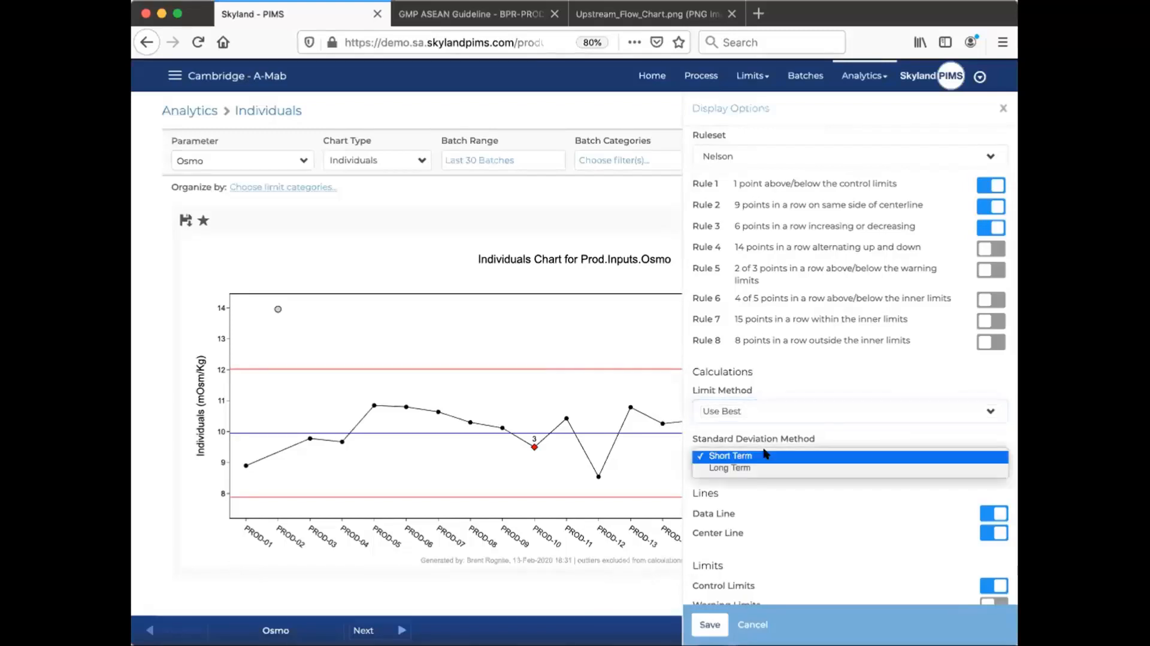
click(775, 484)
Switch Specification Limit 1 off and back on in the individuals chart's limit options
scroll(775, 485, down, 3)
scroll(774, 482, down, 3)
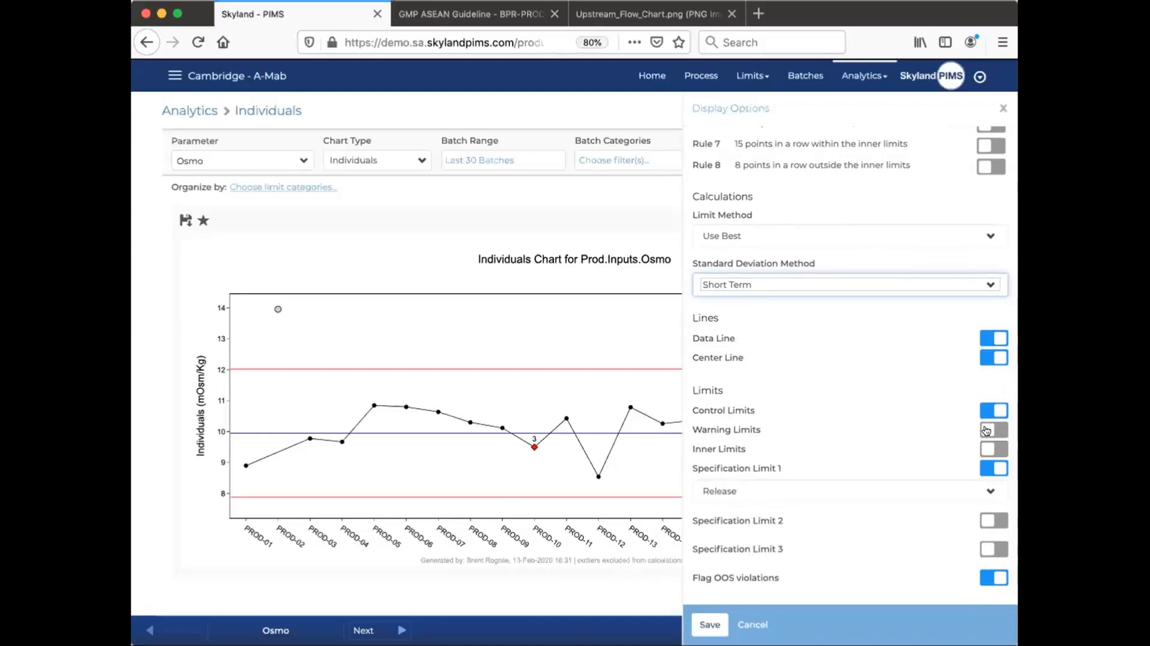
click(994, 469)
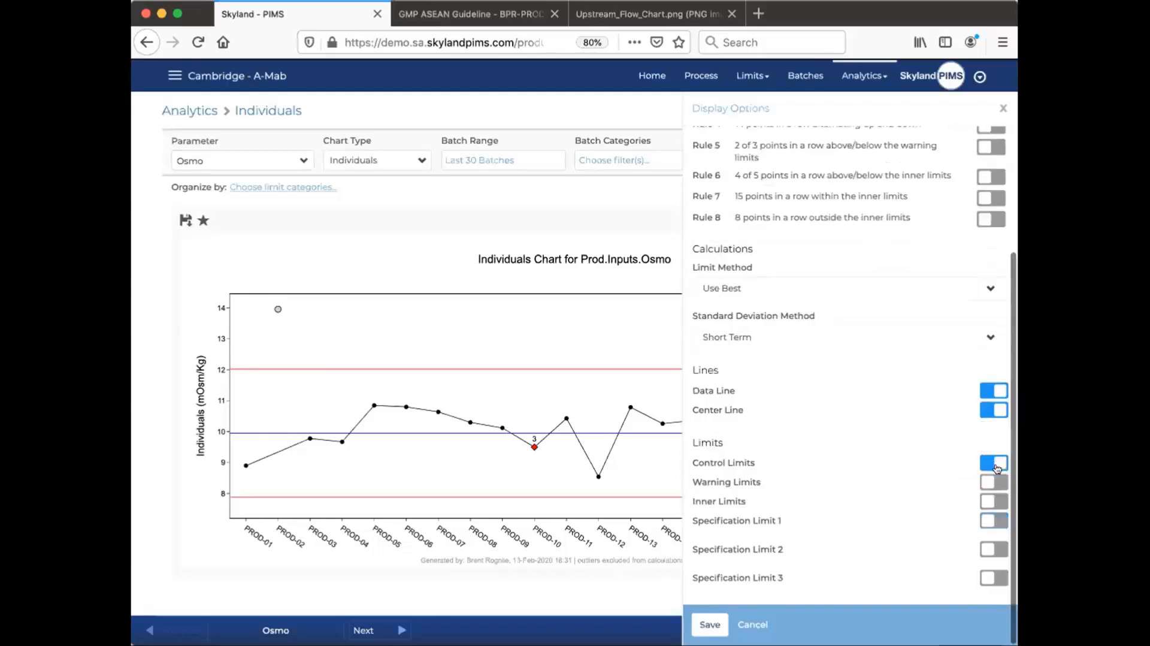
click(993, 520)
scroll(889, 515, down, 2)
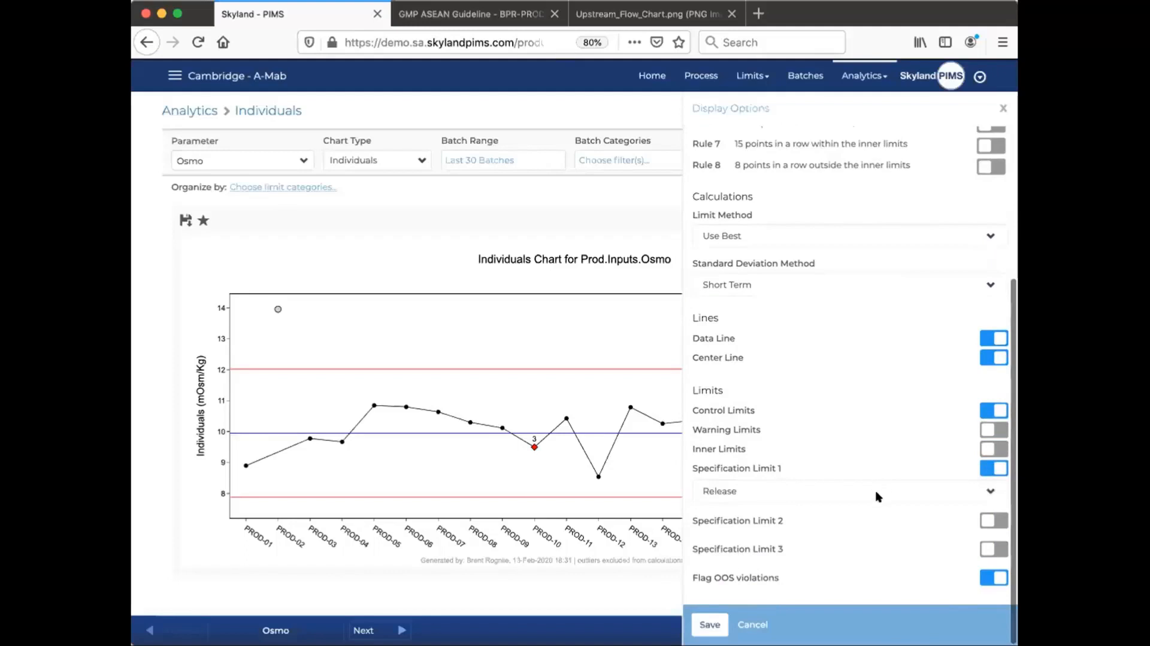
Review the limit types available for Specification Limit 1 and leave the display options without saving
click(875, 495)
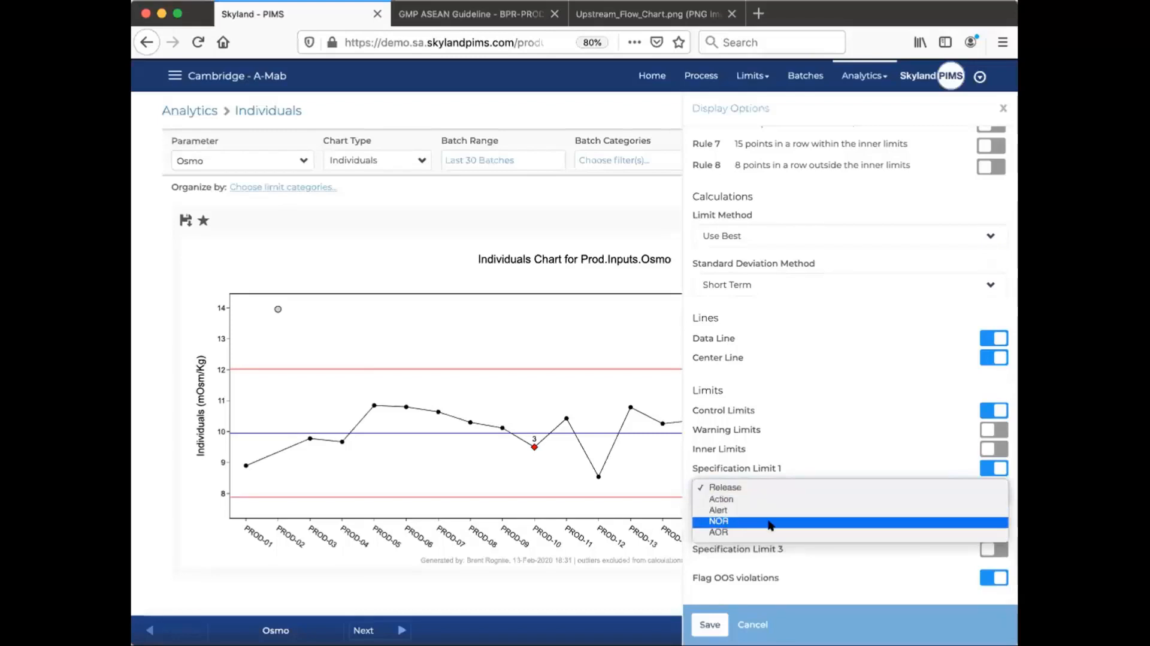
click(806, 552)
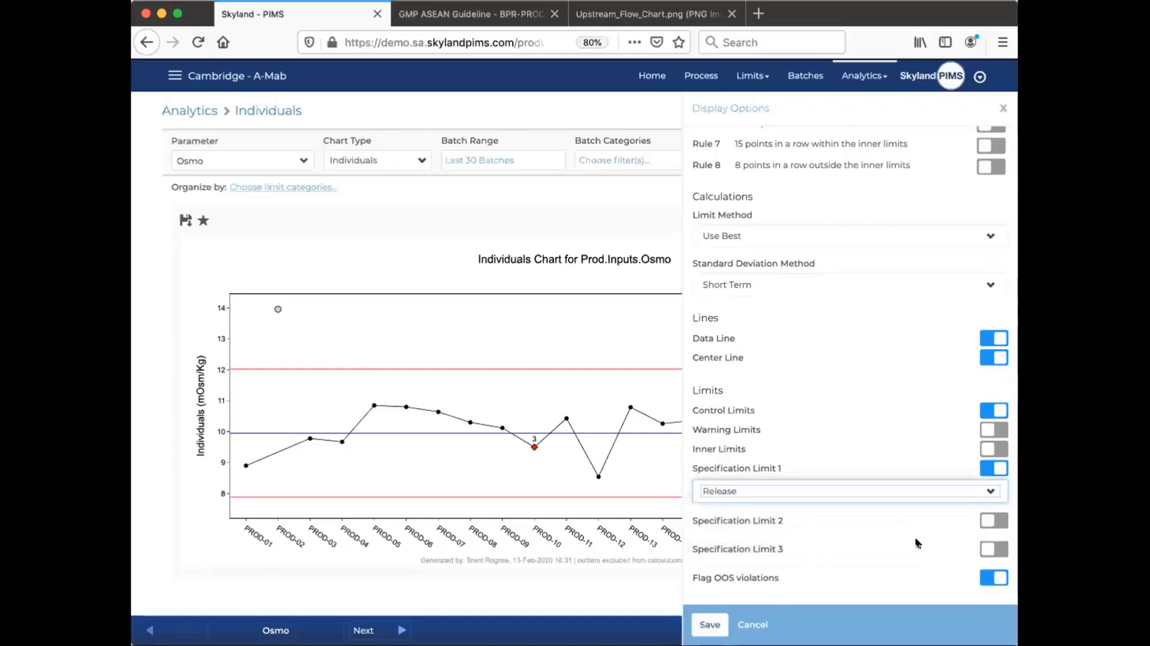
click(752, 625)
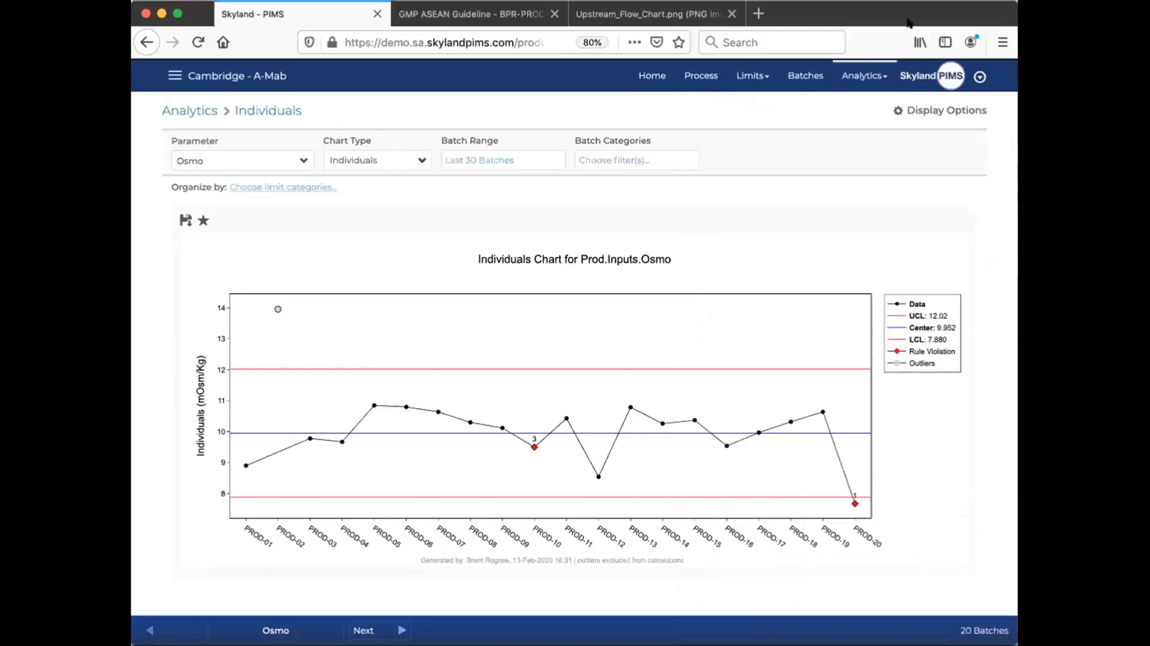
Open the Osmo process capability chart and review the specification limit choices in its display options
click(862, 76)
click(868, 169)
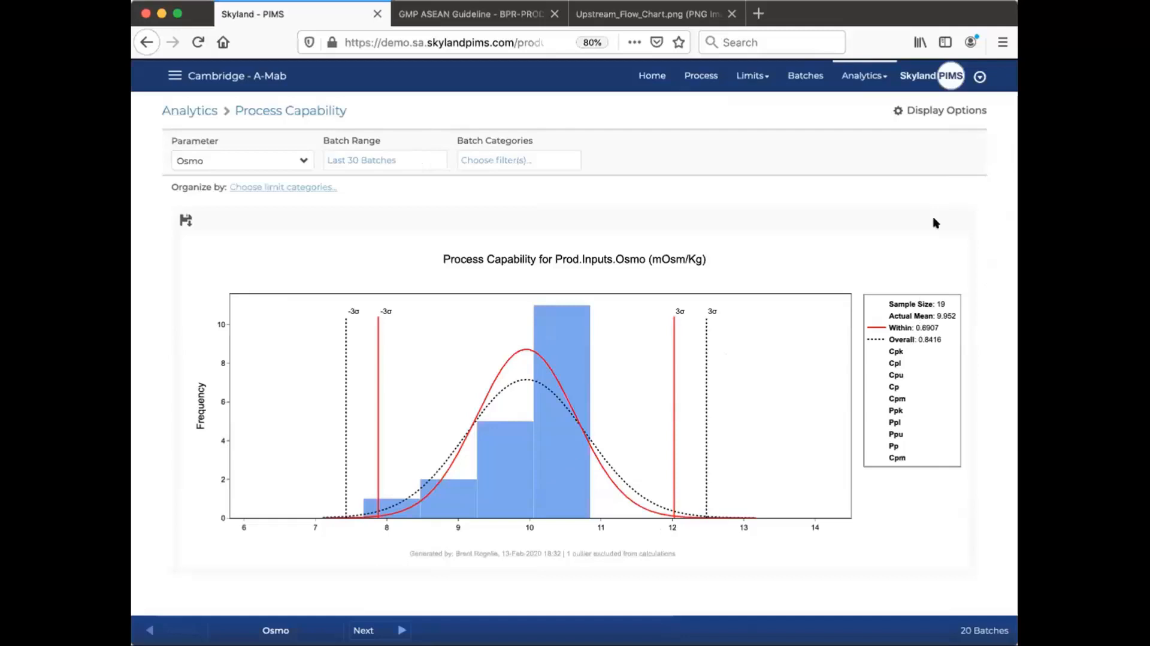
click(939, 113)
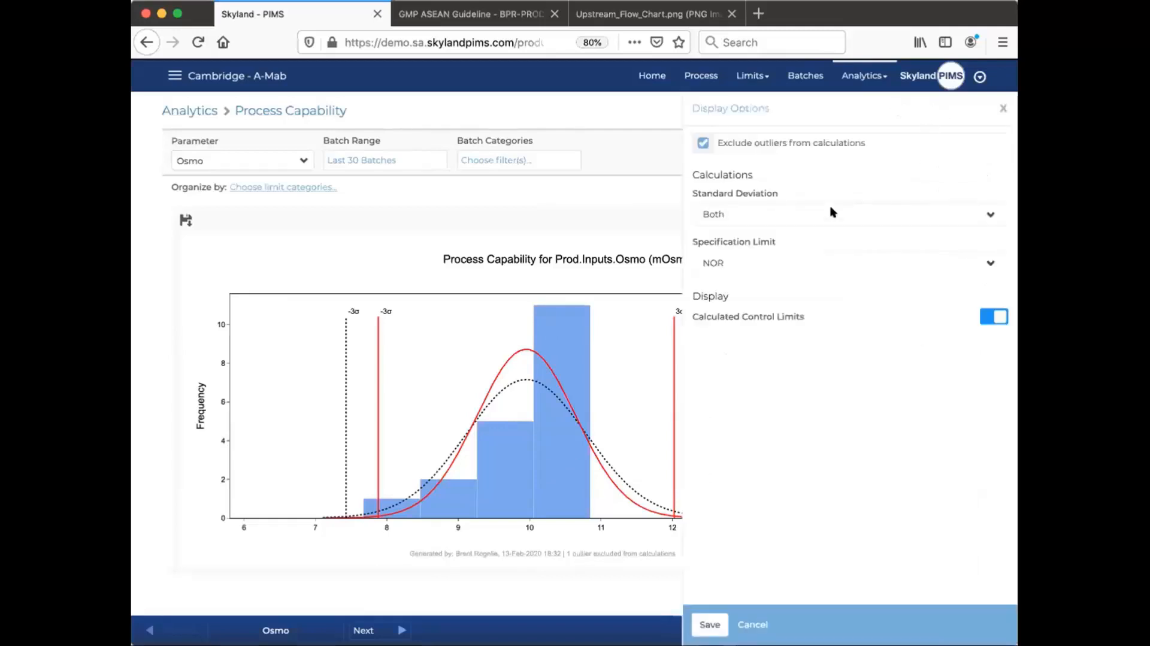
click(773, 251)
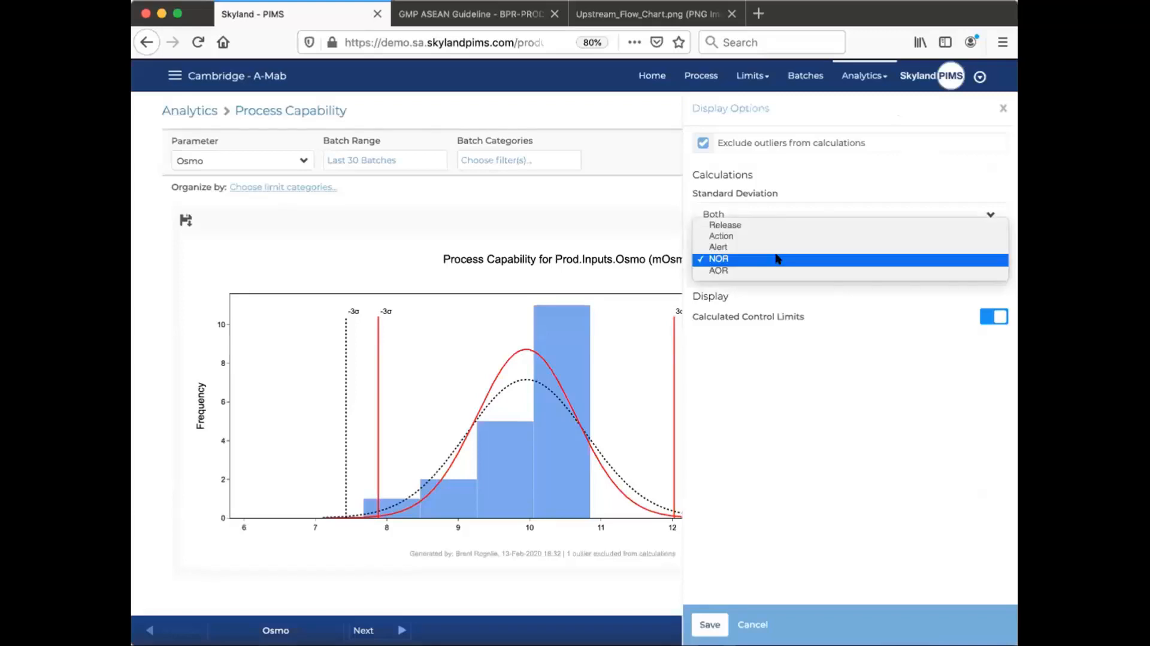
click(789, 378)
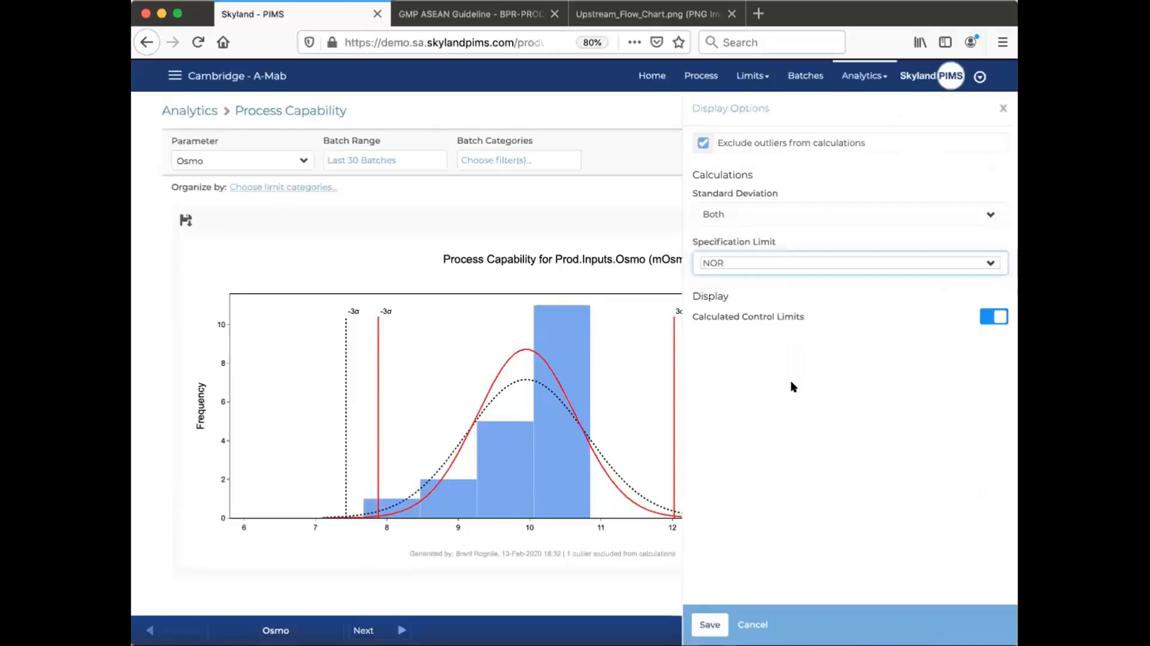
Leave the display options unsaved, page through the process capability charts to Duration, and check the display options there
click(752, 624)
click(397, 629)
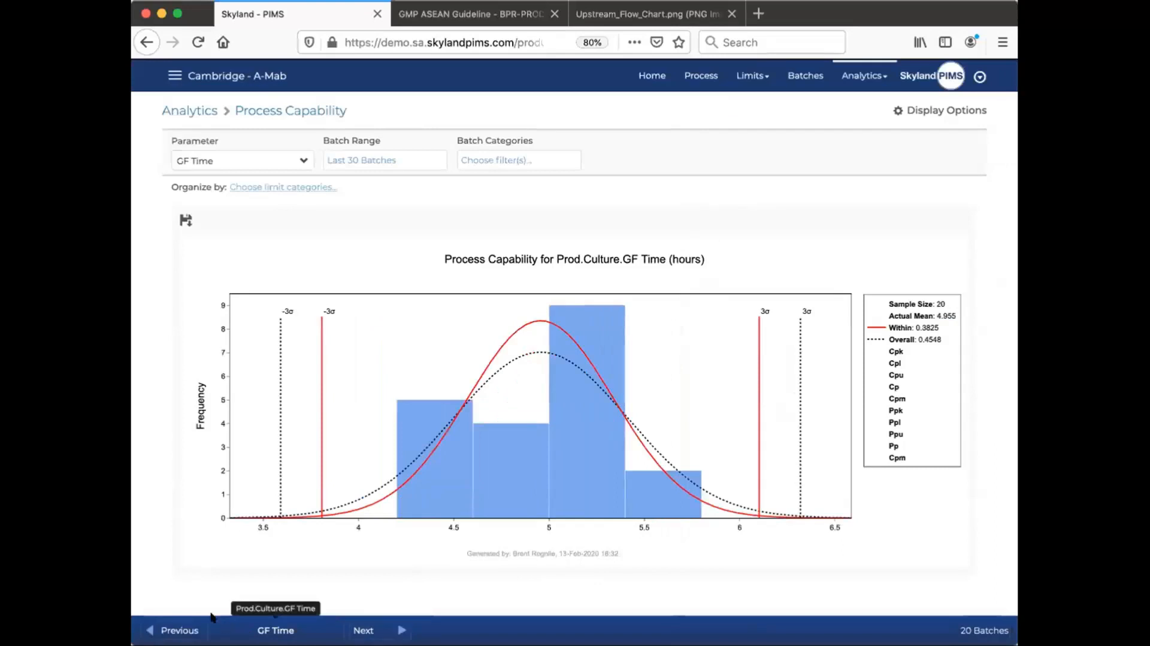
click(159, 630)
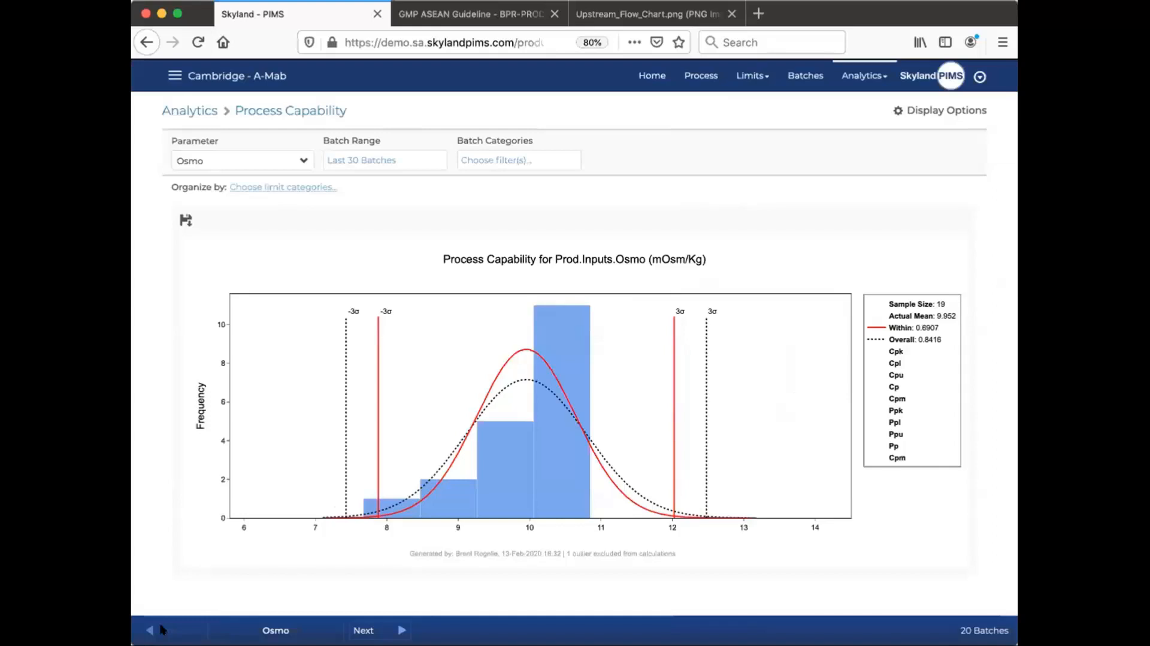
click(358, 629)
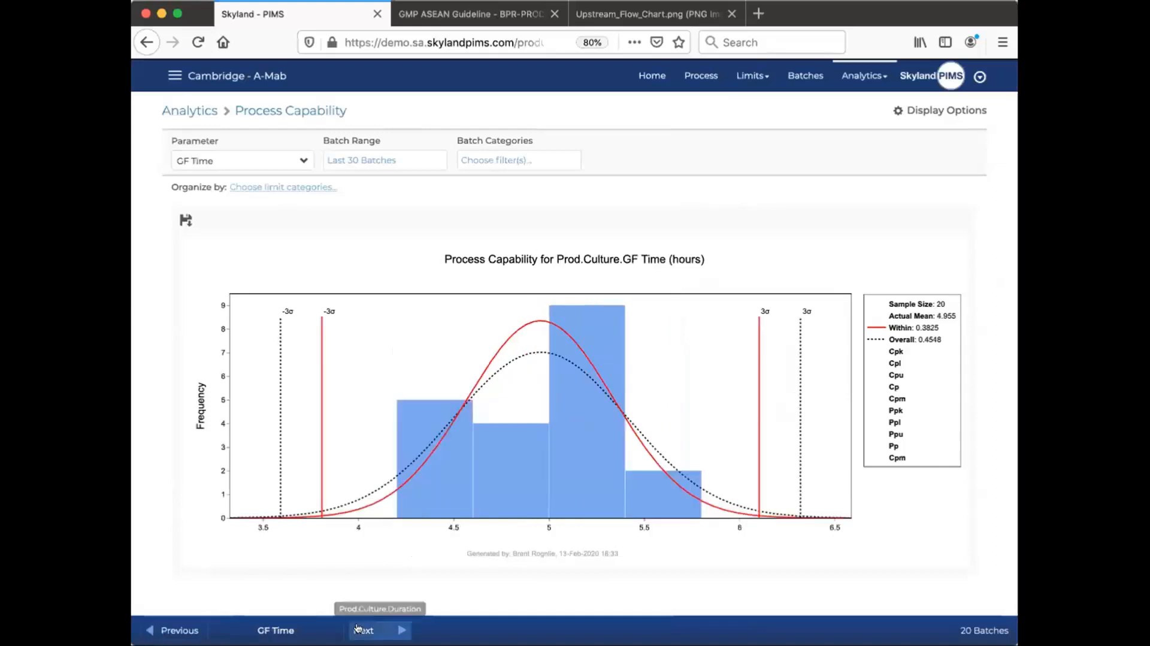
click(358, 629)
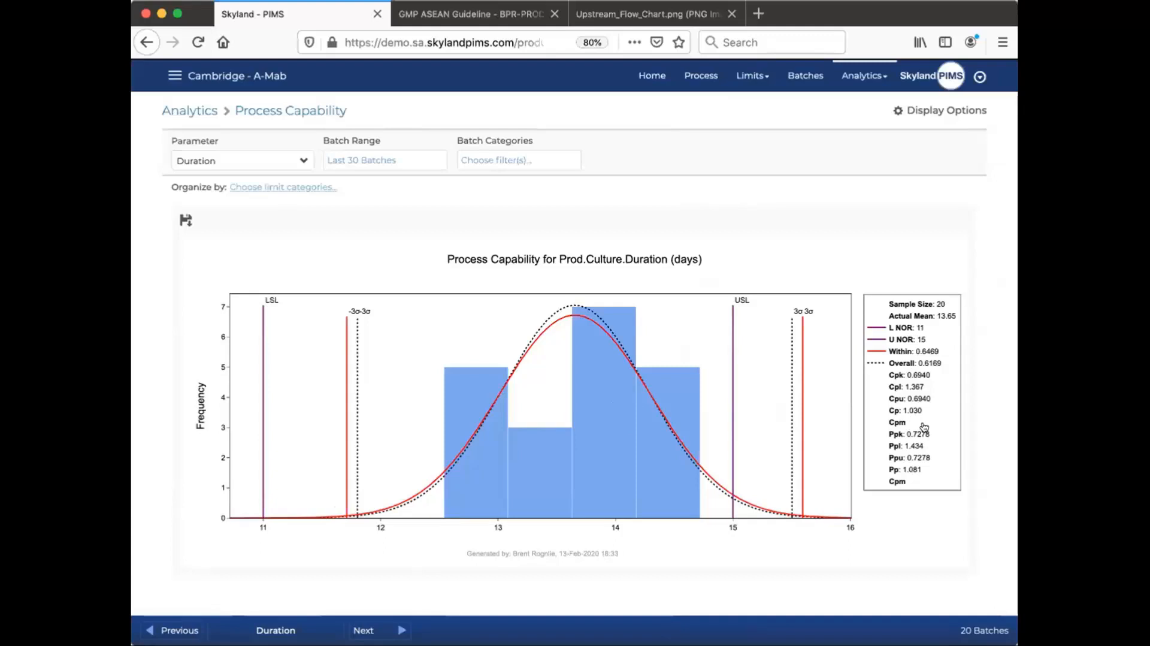
click(931, 110)
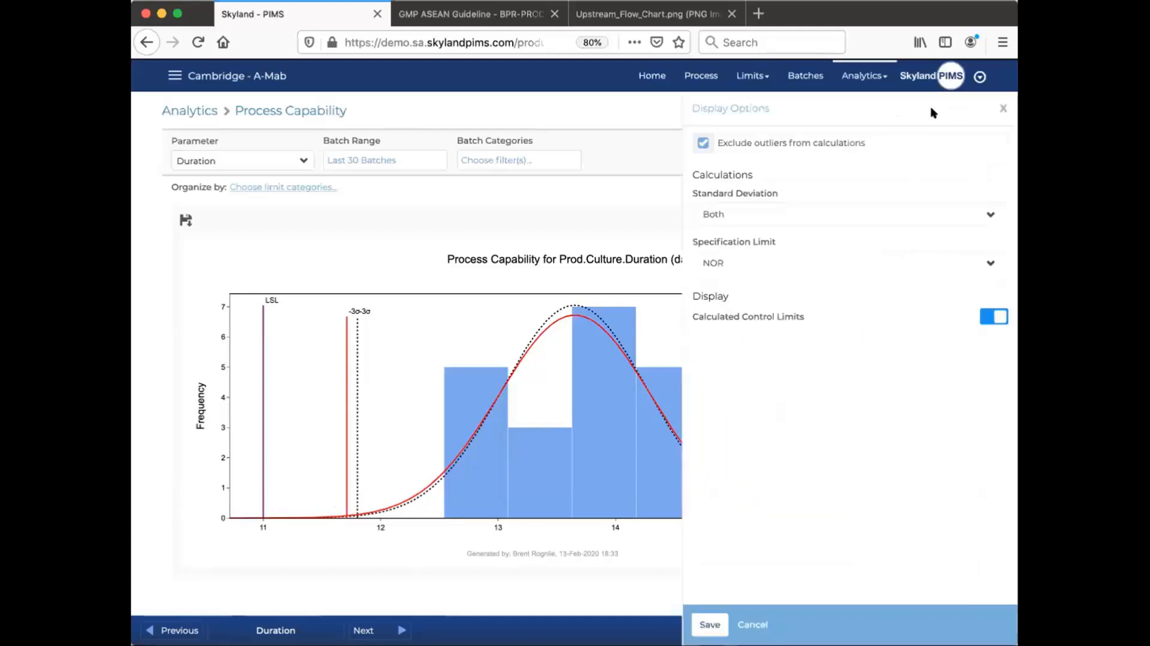
click(1003, 108)
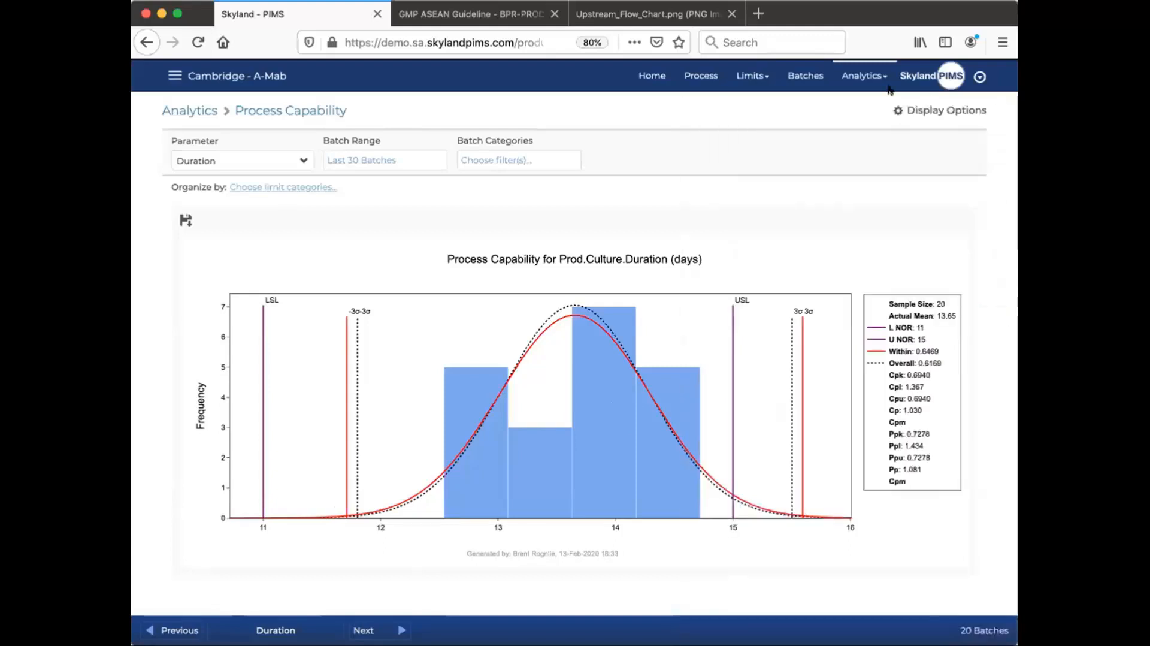
Open the normality plot for Duration, review its normality test options, and save the display options
click(863, 76)
click(867, 191)
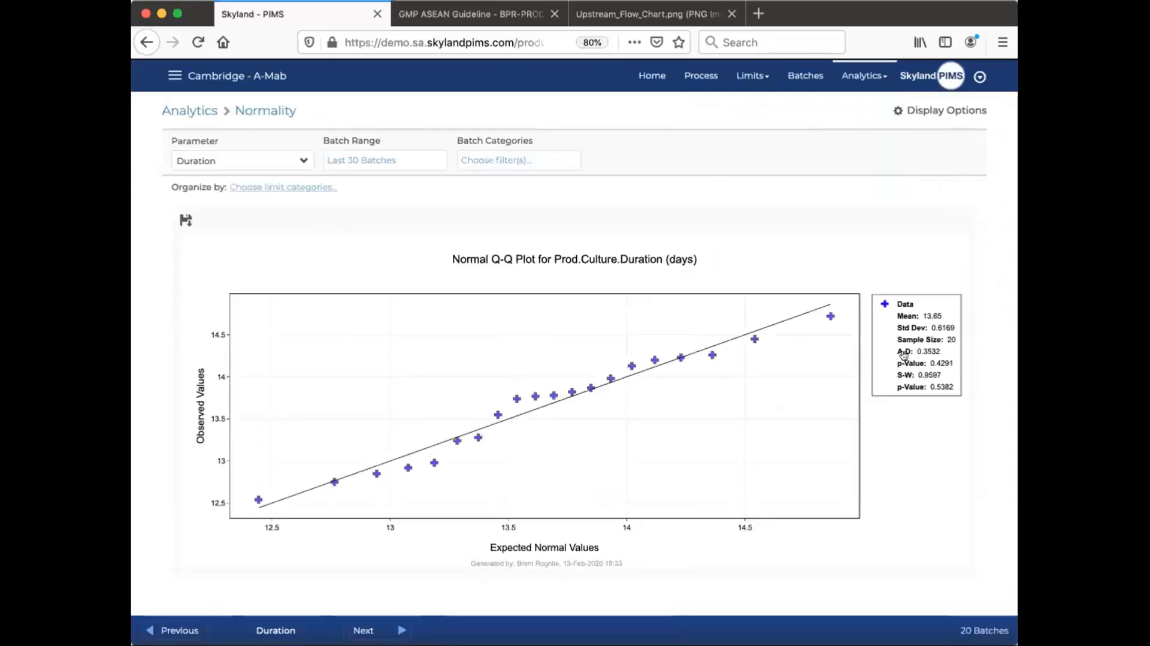
click(952, 110)
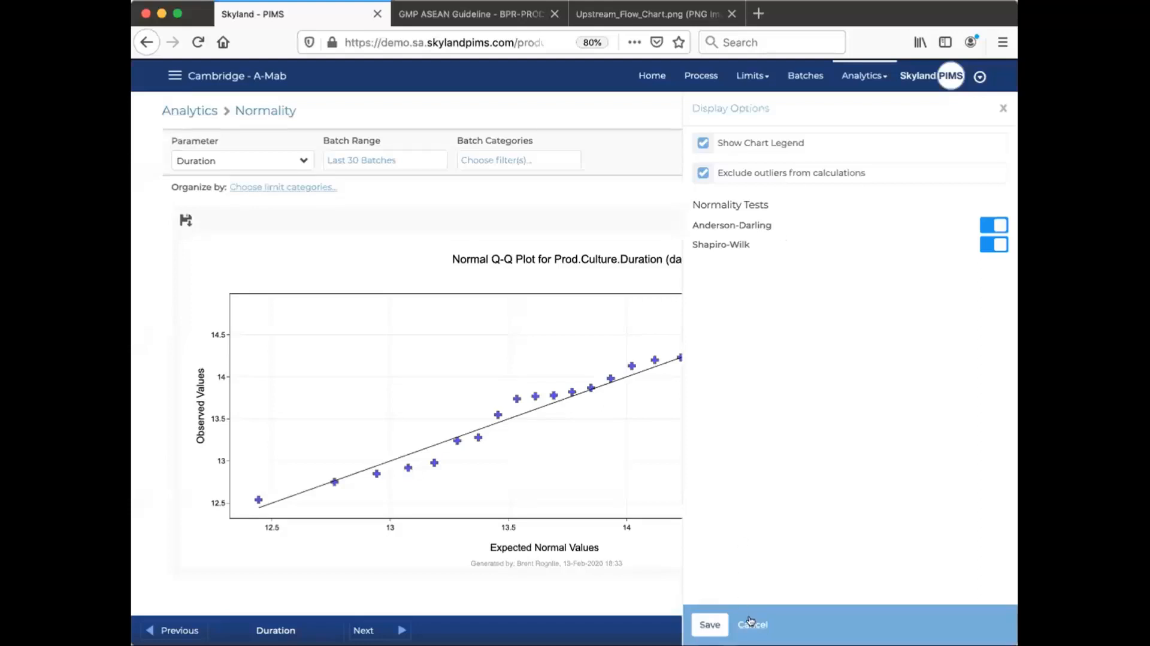
click(709, 624)
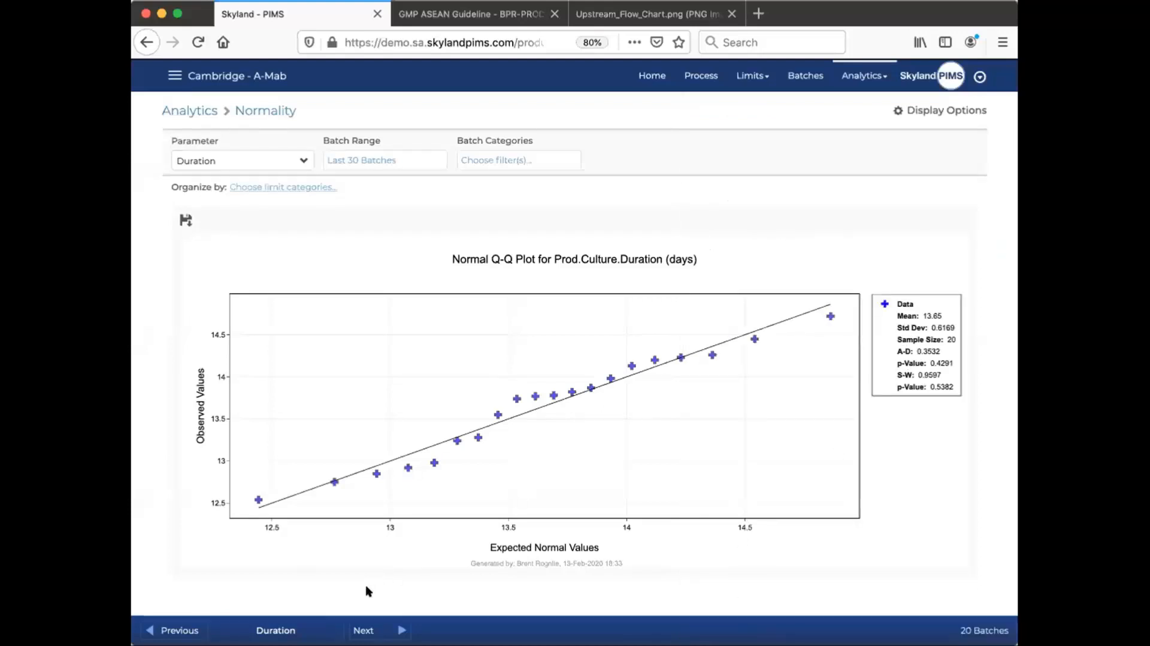
Advance through the normality plots to the Max pCO2 parameter
click(358, 628)
click(357, 628)
click(357, 628)
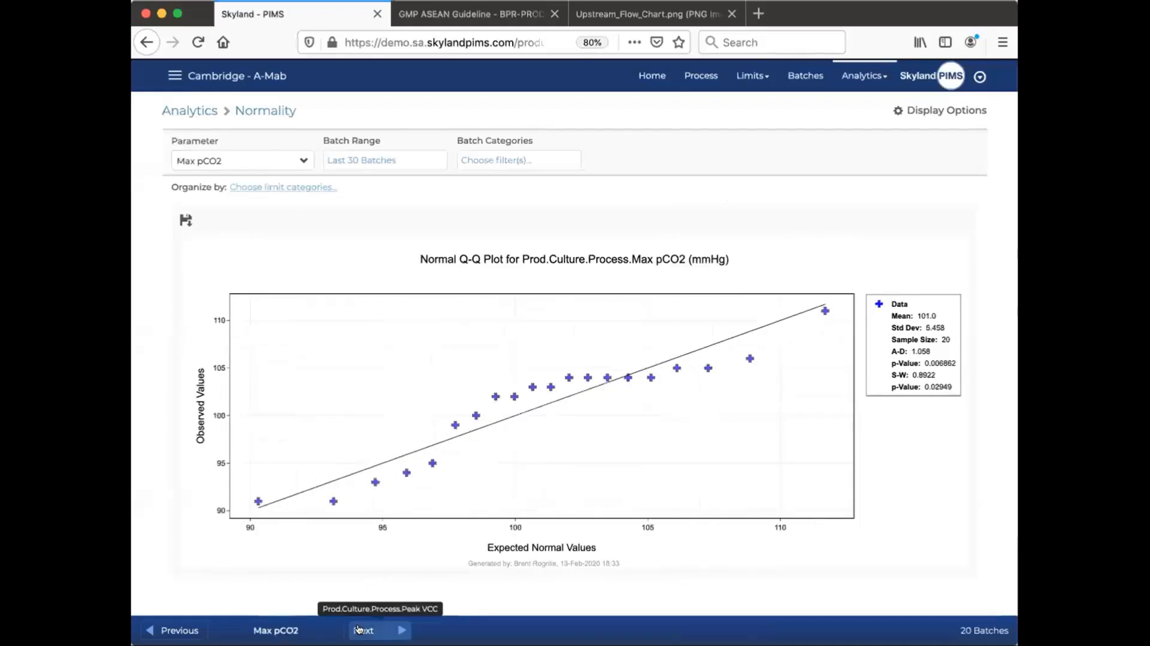
Open the continuous line plot and set its batch range to the last 10 batches
click(882, 76)
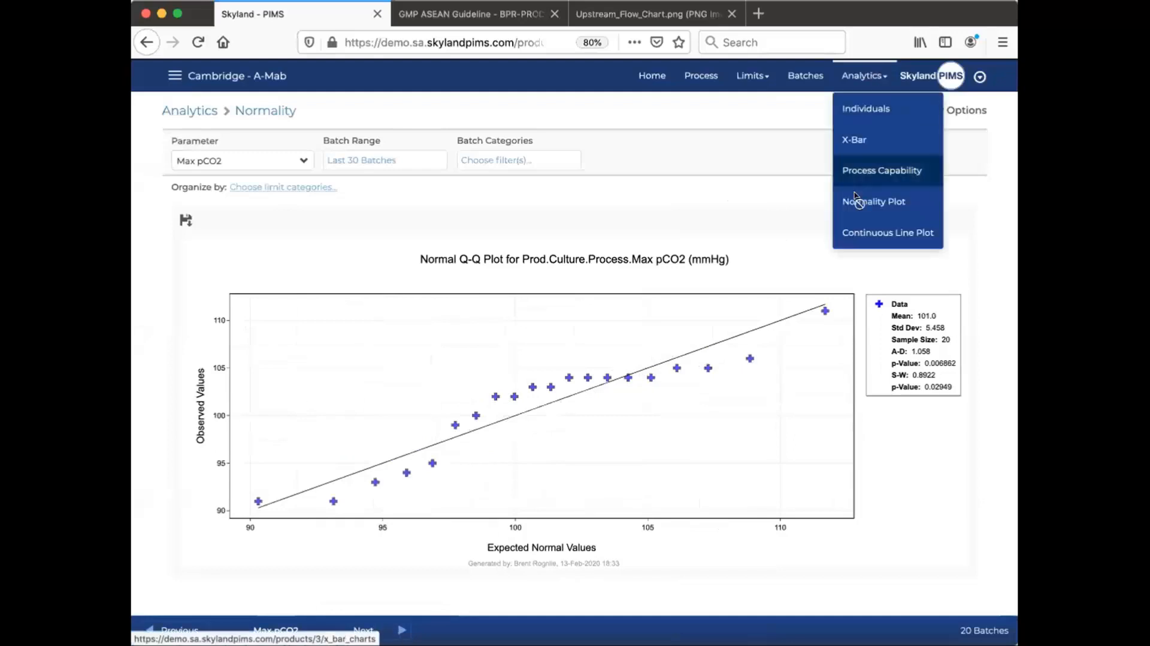
click(866, 232)
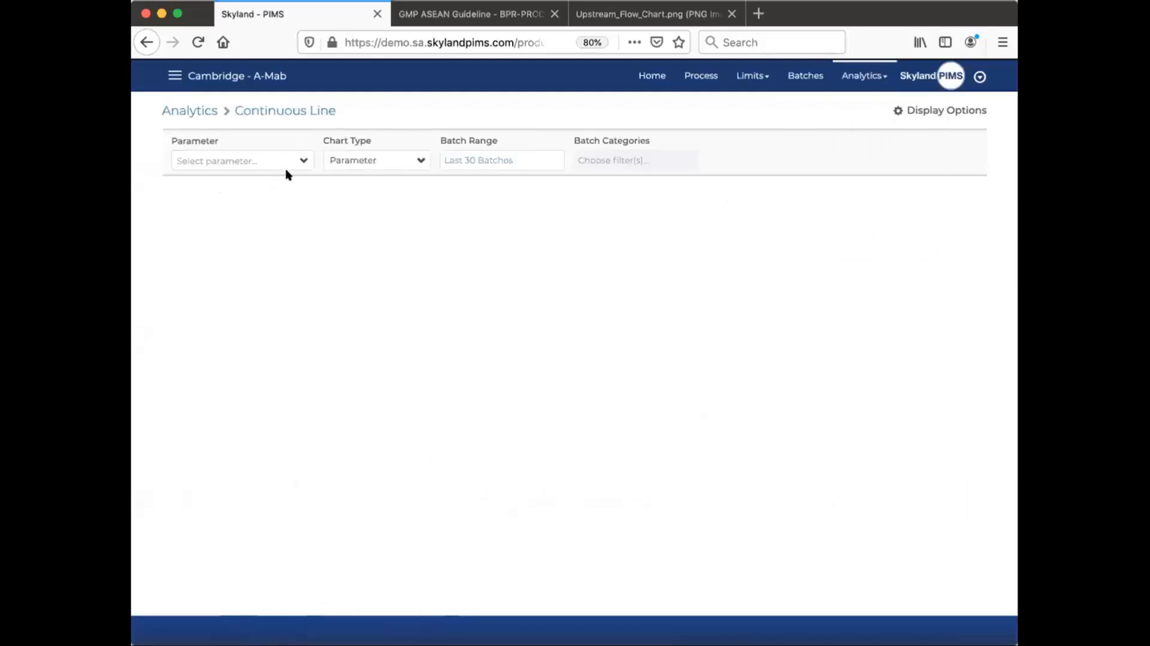
click(300, 159)
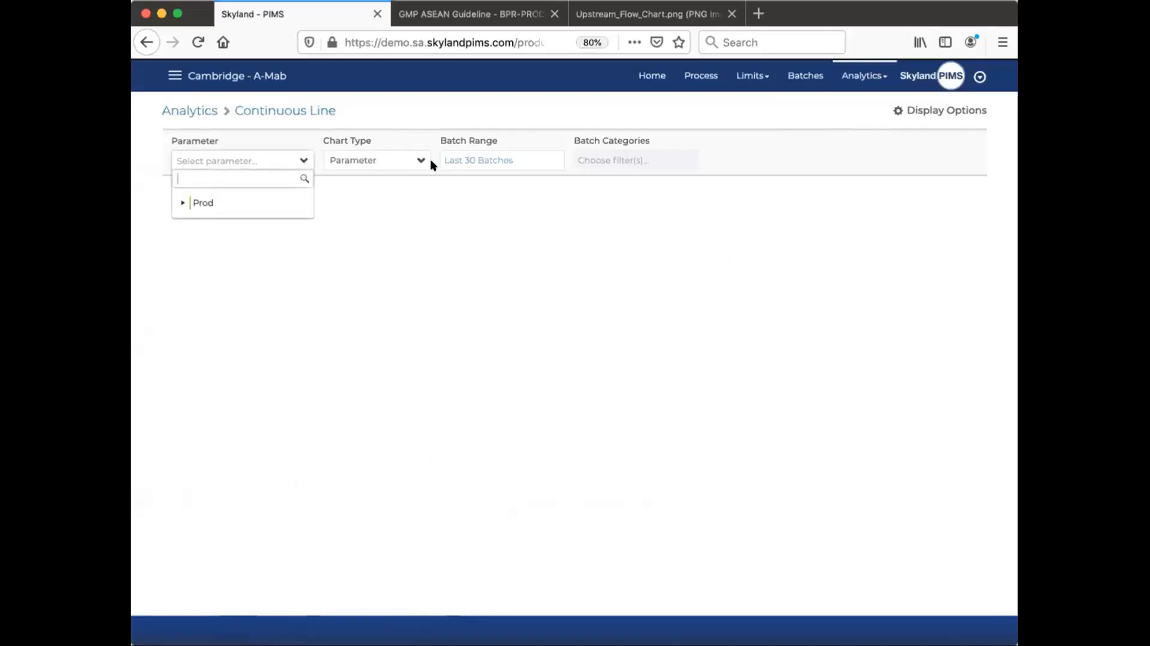
click(464, 158)
double_click(450, 162)
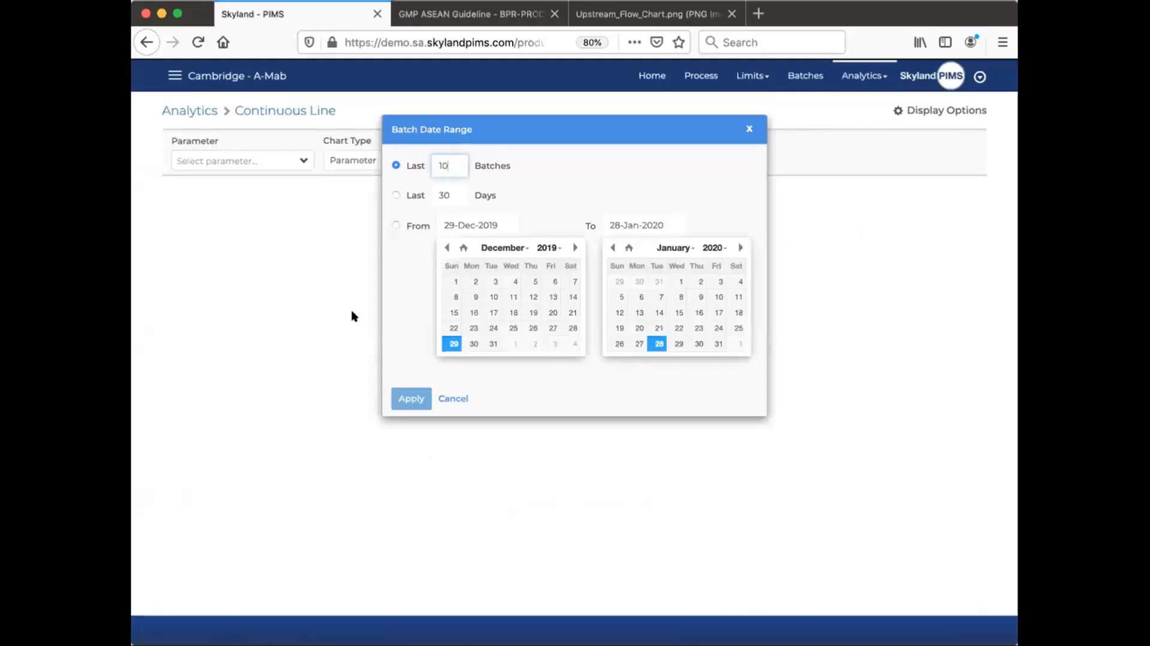
click(411, 398)
Plot the pH parameter from the Prod Culture Offline table, and advance through the line plots to pCO2
click(294, 160)
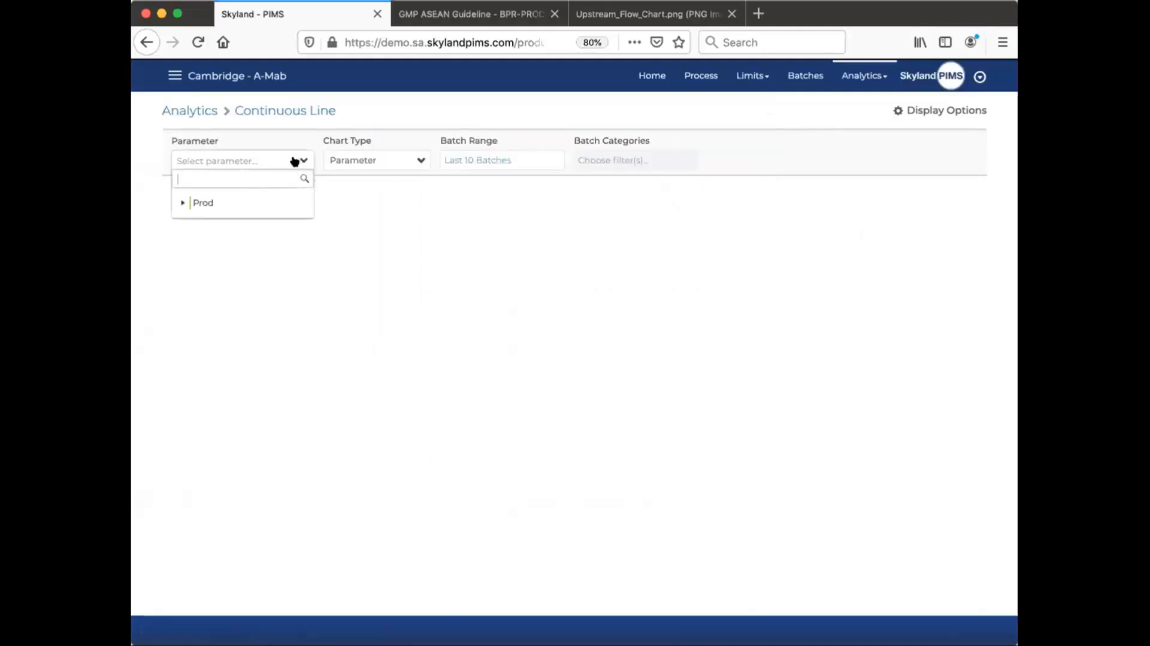
click(182, 202)
click(191, 218)
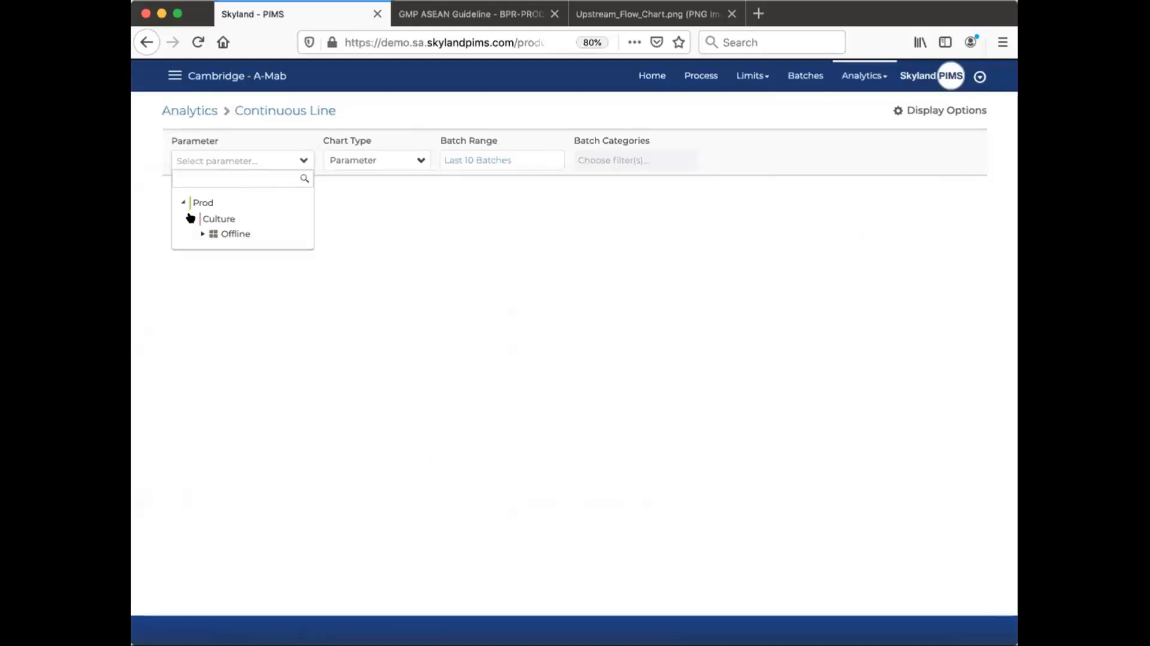
click(199, 235)
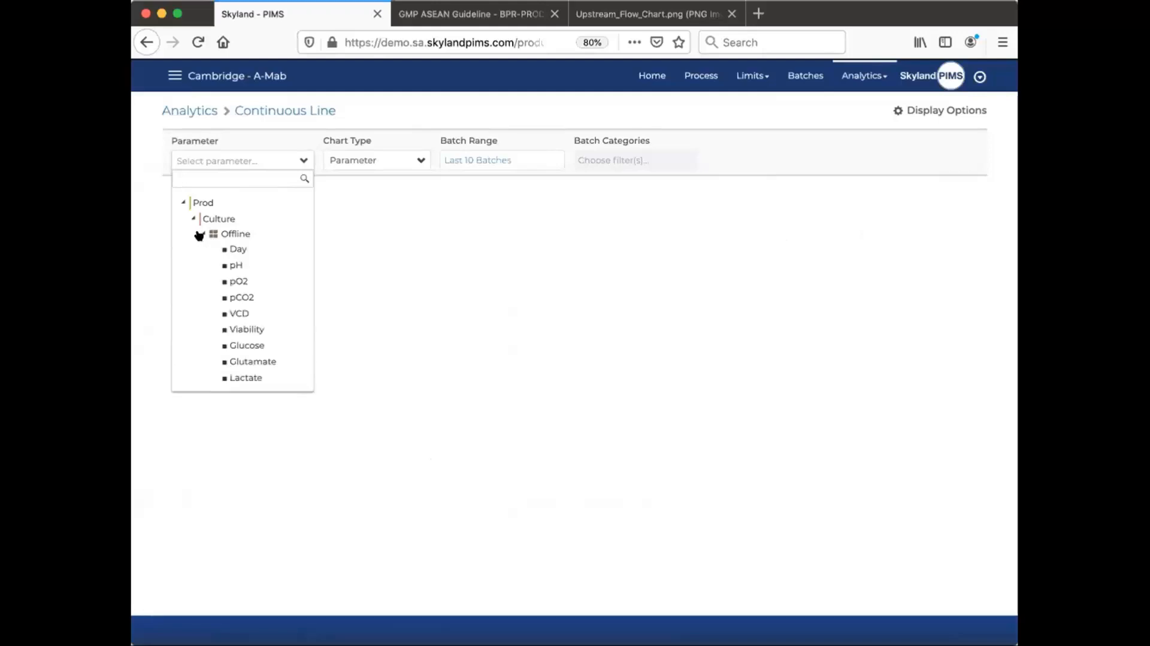
click(238, 263)
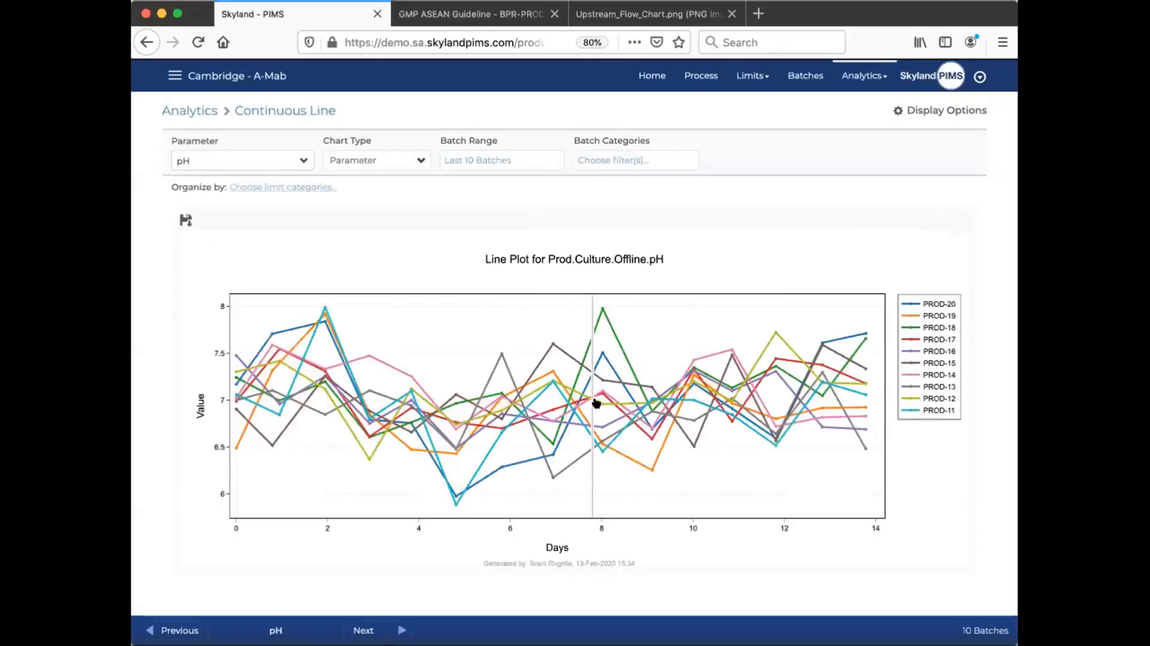
mouse_move(596, 403)
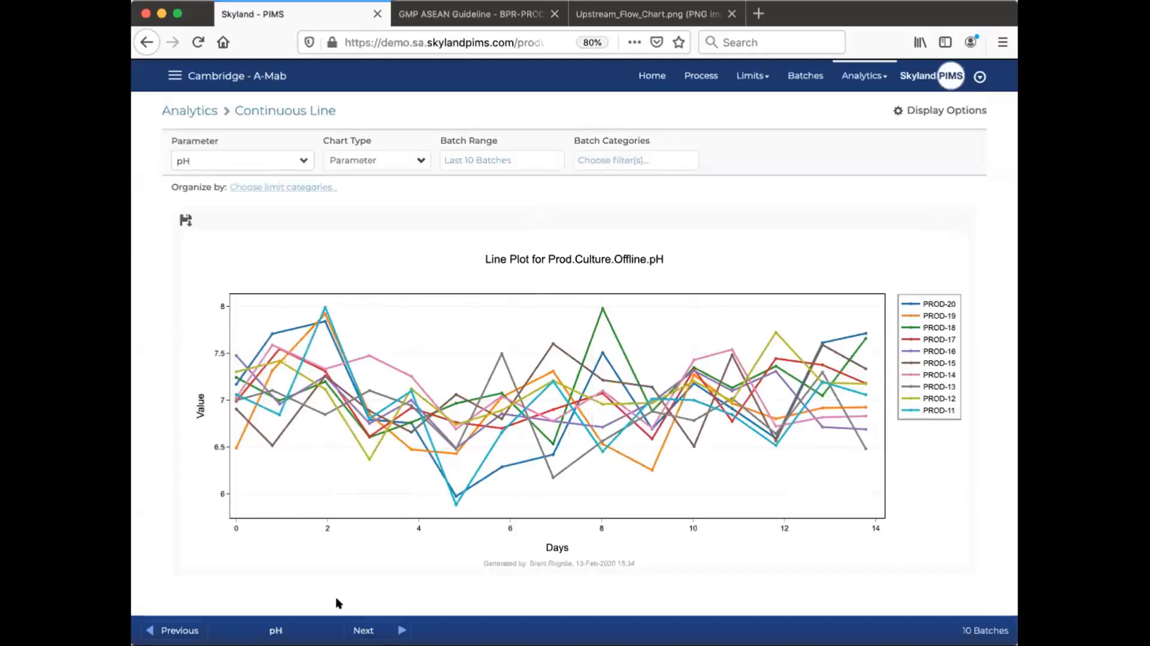
click(357, 631)
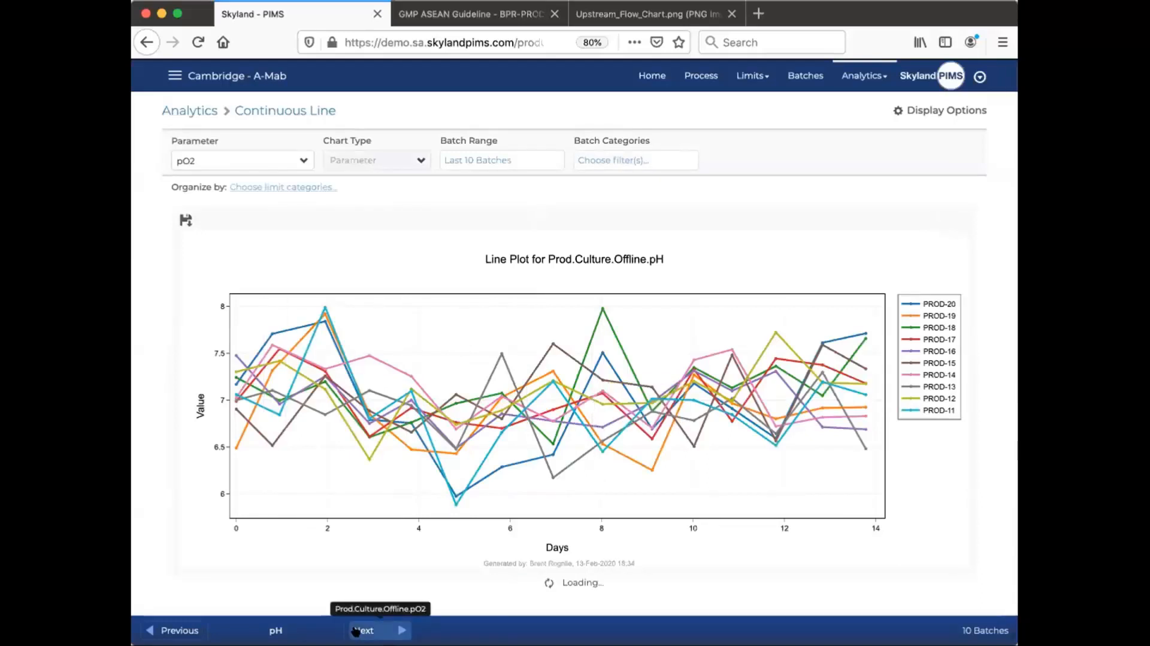
click(357, 631)
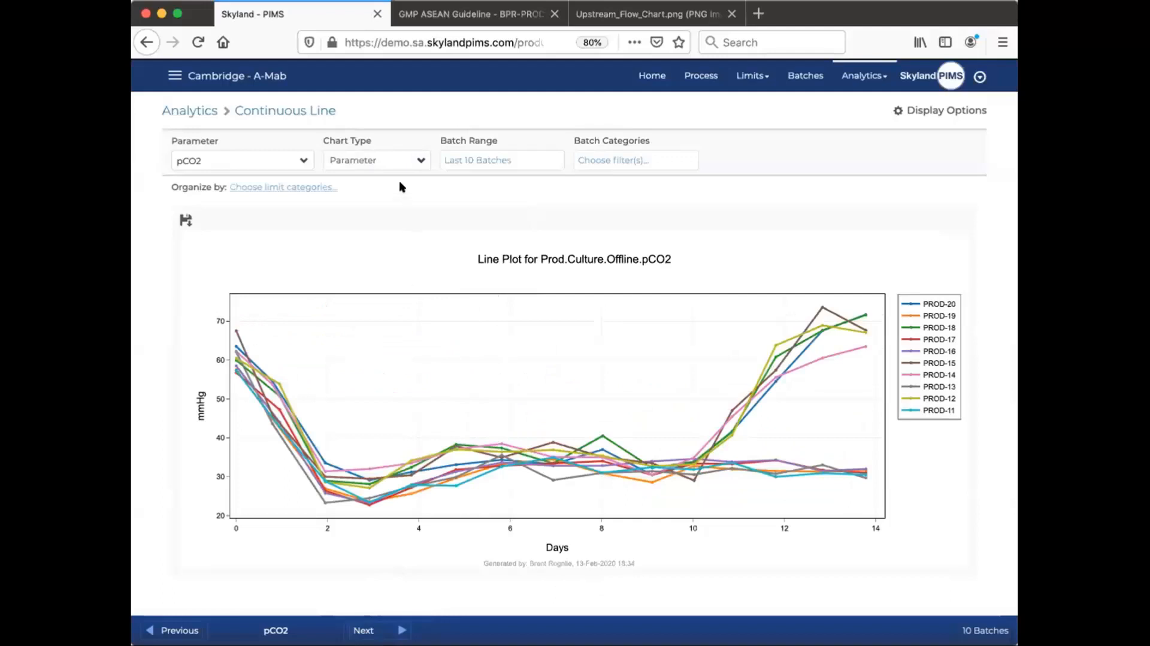
Switch the line plot to the Batch chart type with pCO2, pO2, VCD and Glucose, and show batch PROD-19
click(384, 154)
click(371, 170)
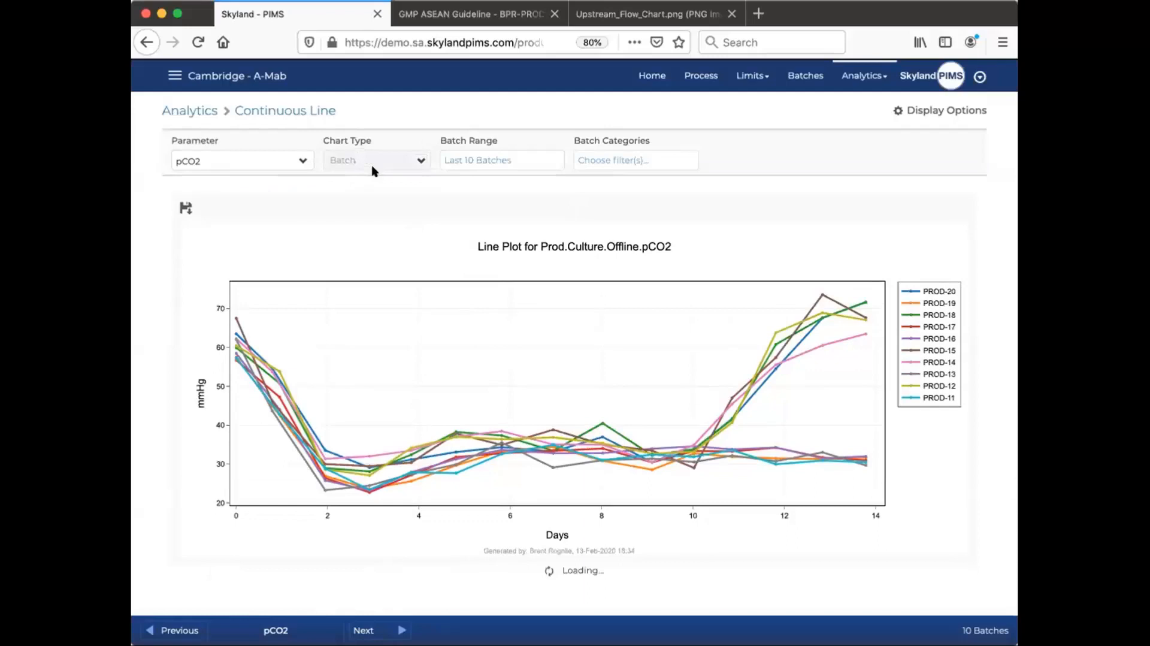
click(301, 160)
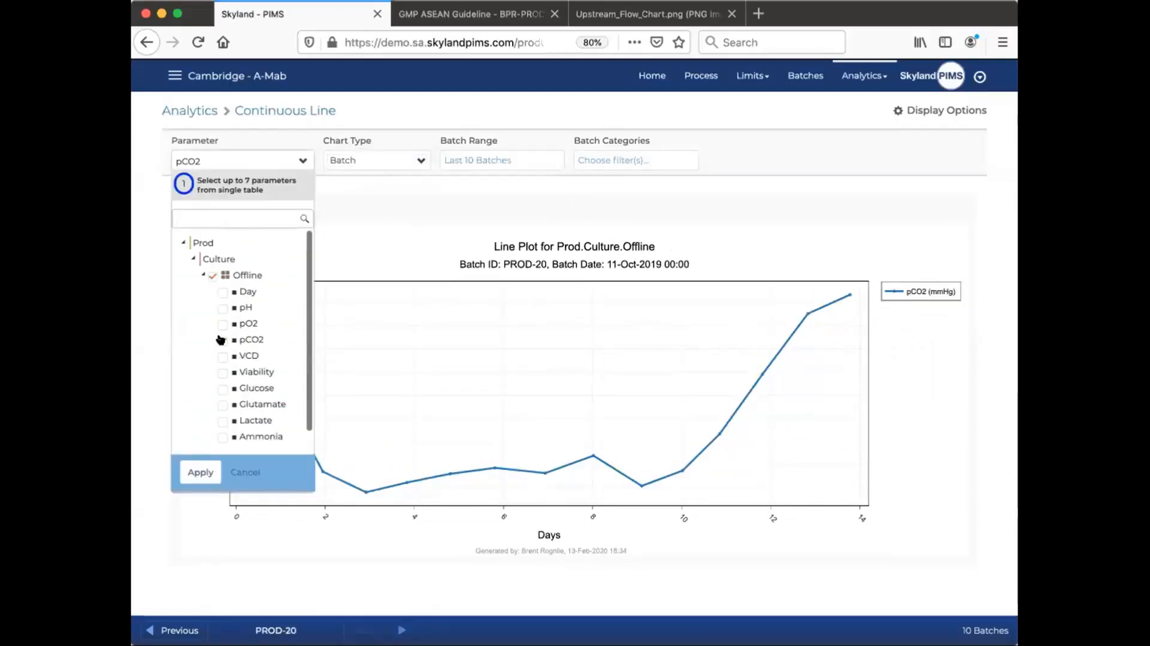
click(220, 324)
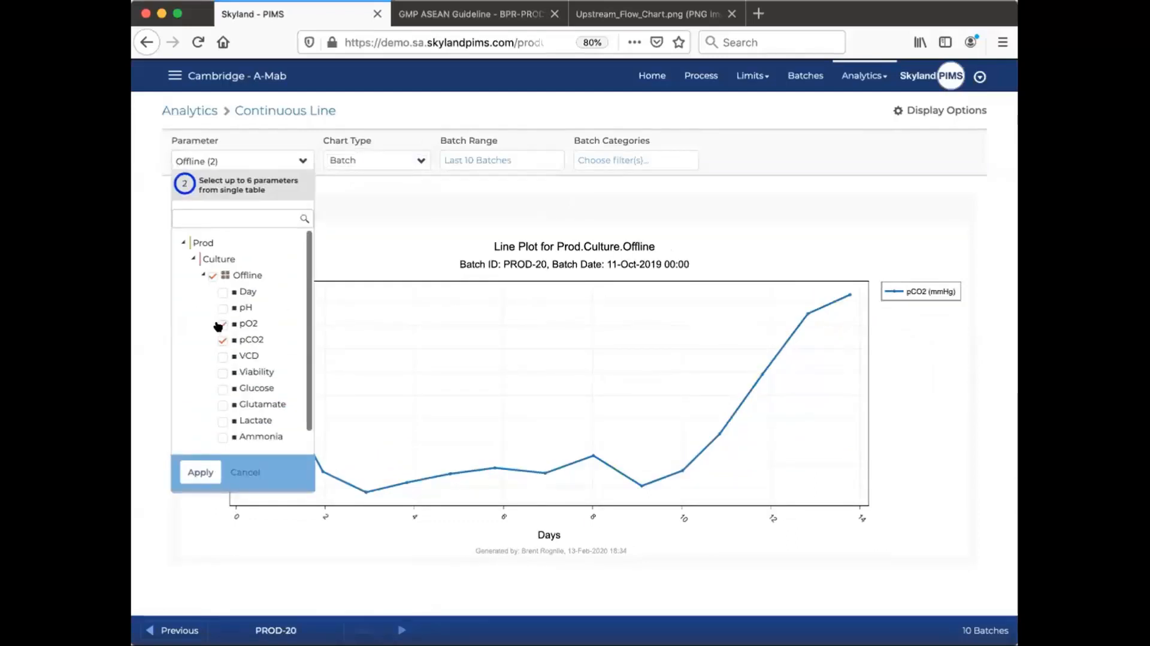
click(222, 356)
click(221, 388)
click(200, 471)
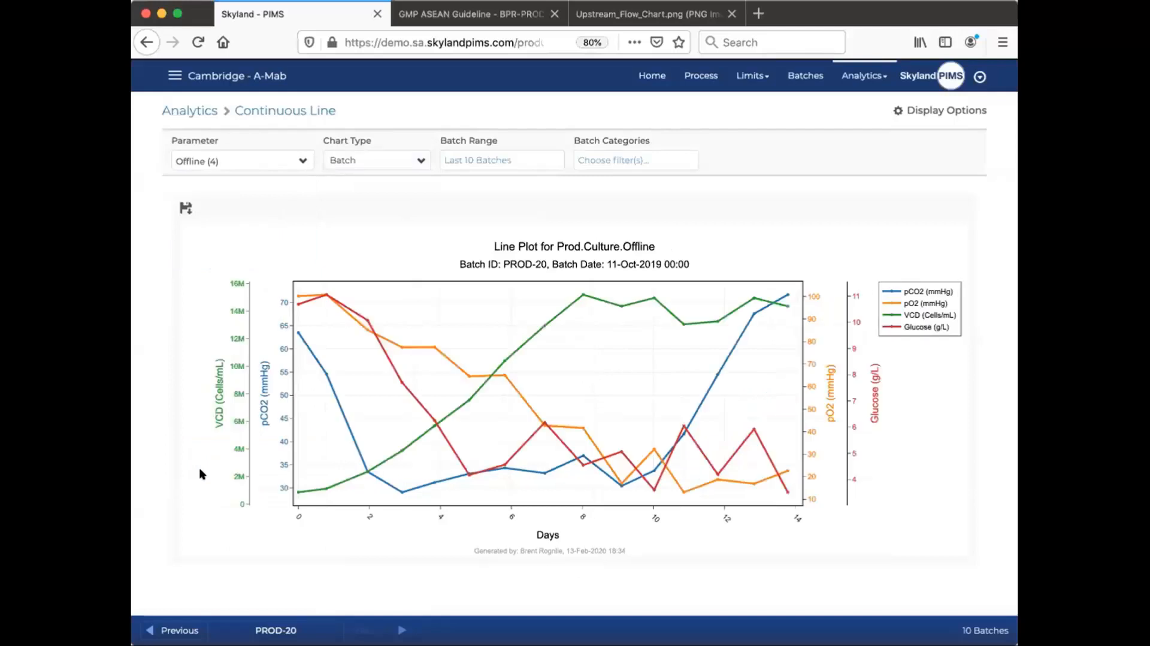
click(189, 629)
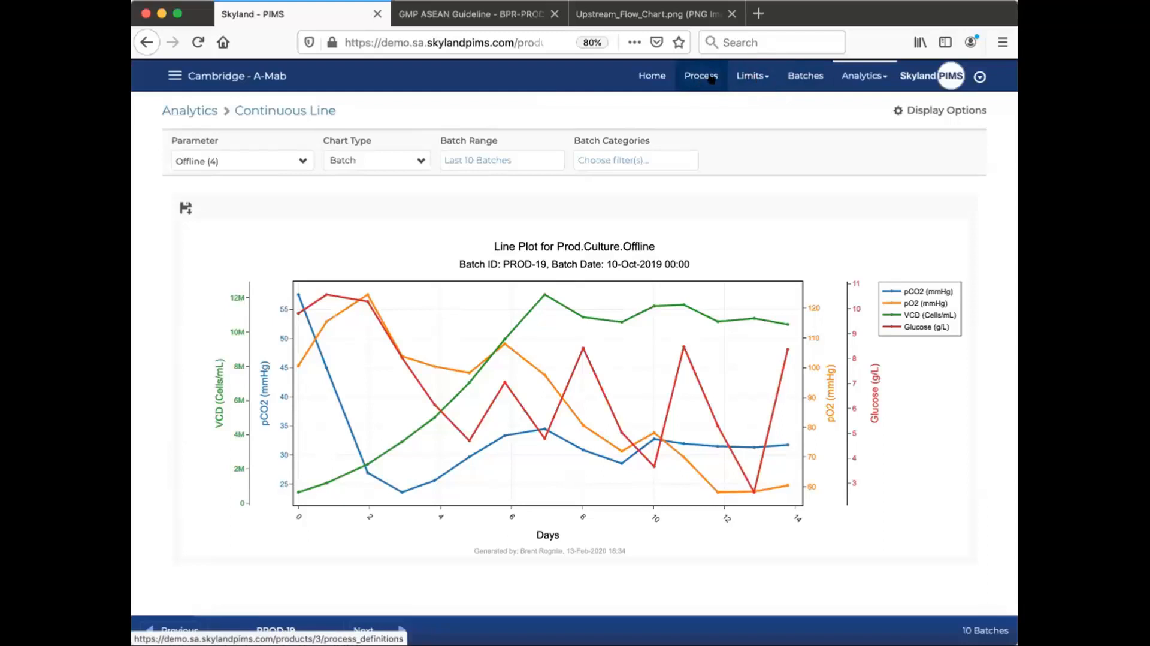
View the Batch Management list, and go on to the Process Definition page
click(793, 75)
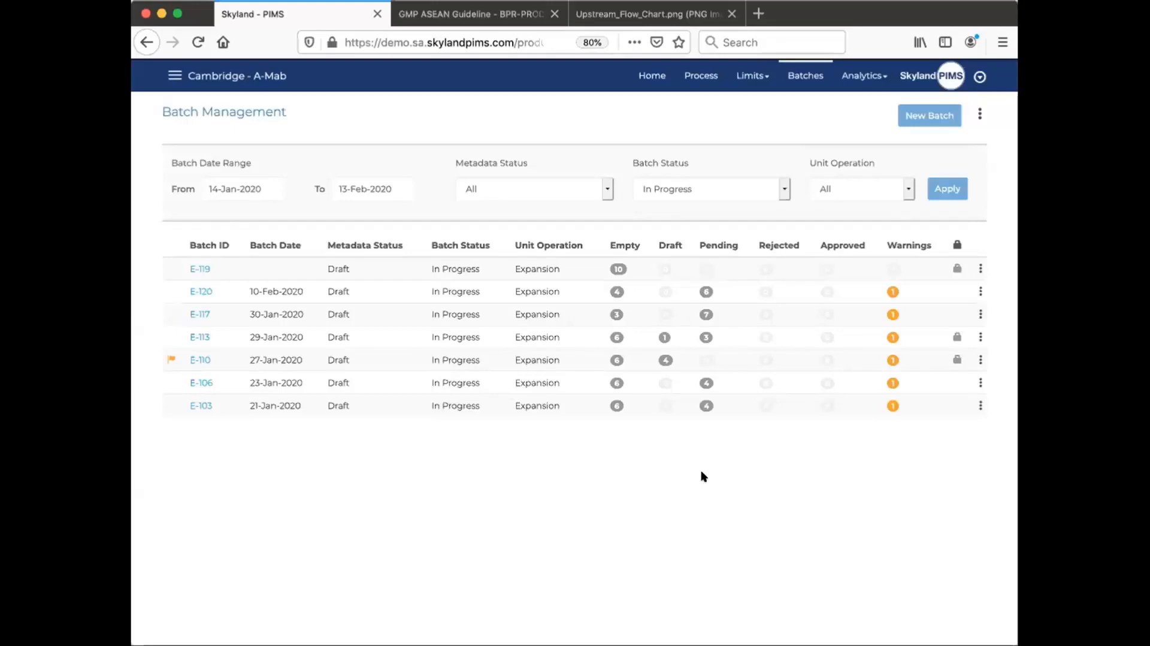
click(700, 75)
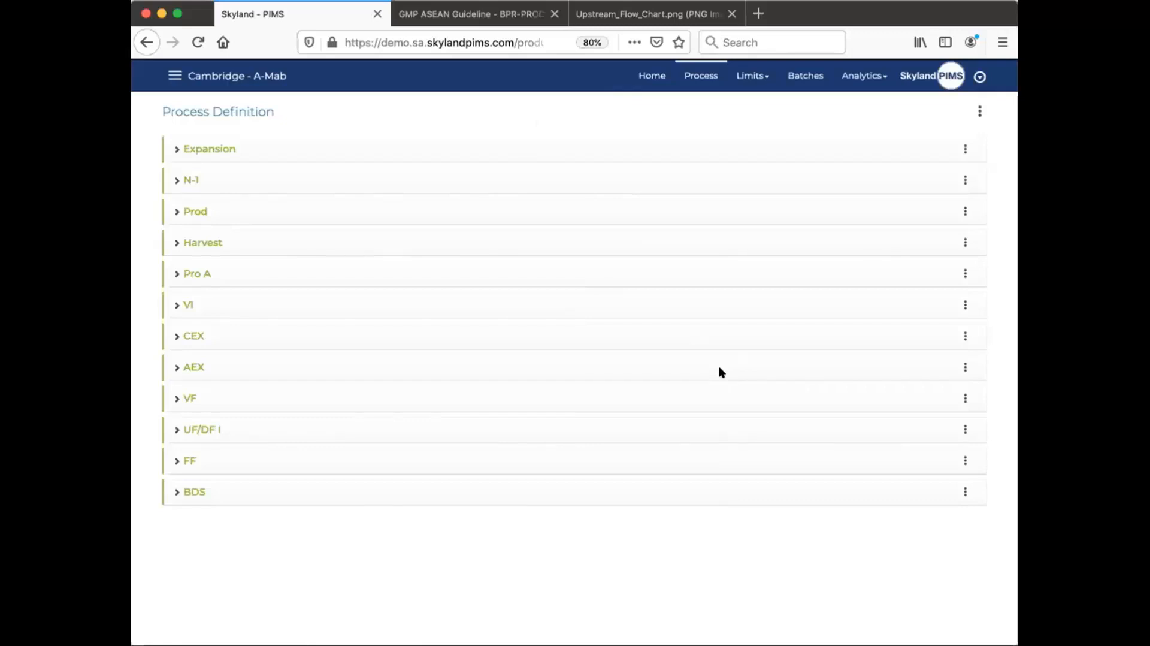
Expand CEX, AEX and the Prod Culture IPC group in the process definition, and look through their parameters
click(173, 336)
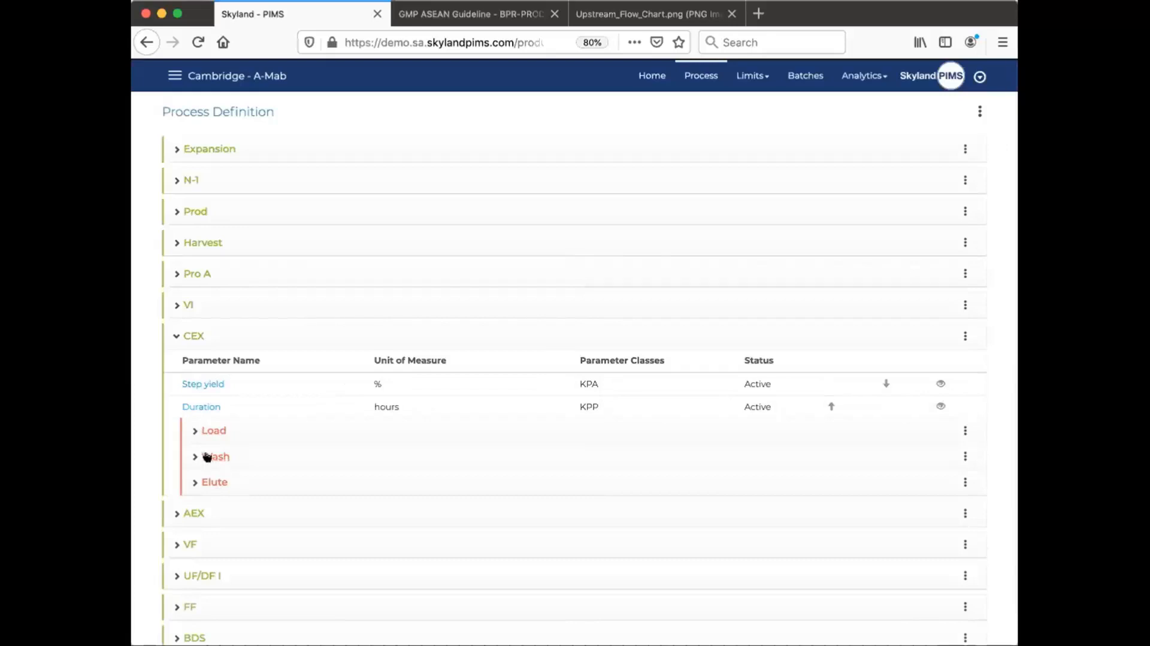
click(173, 514)
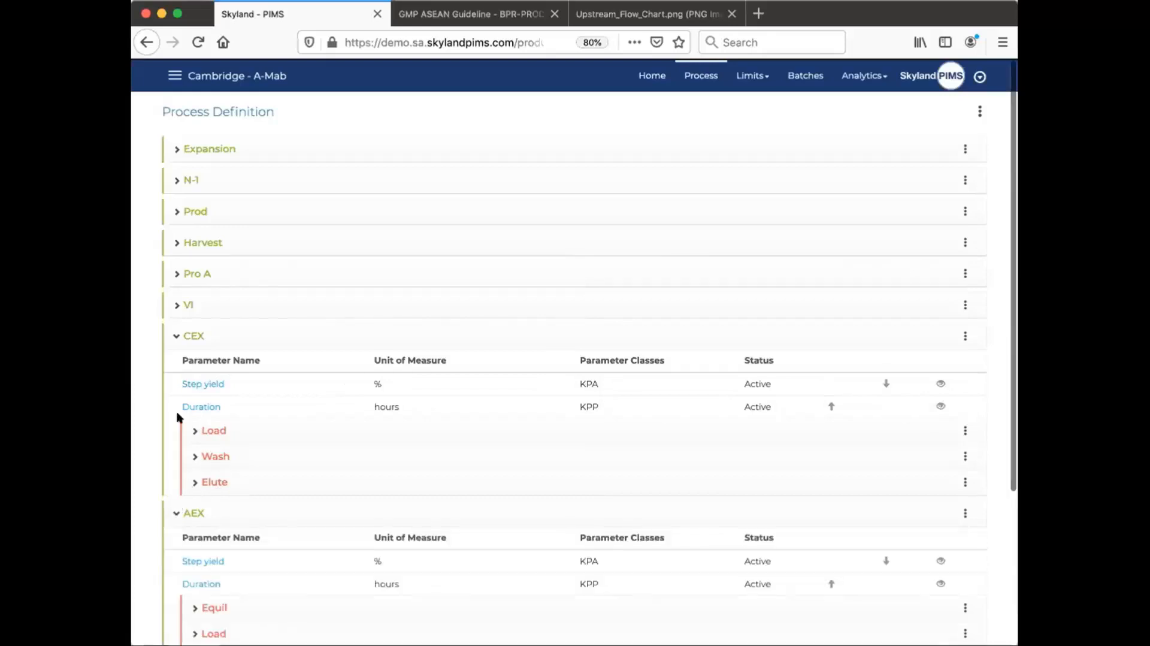
click(173, 212)
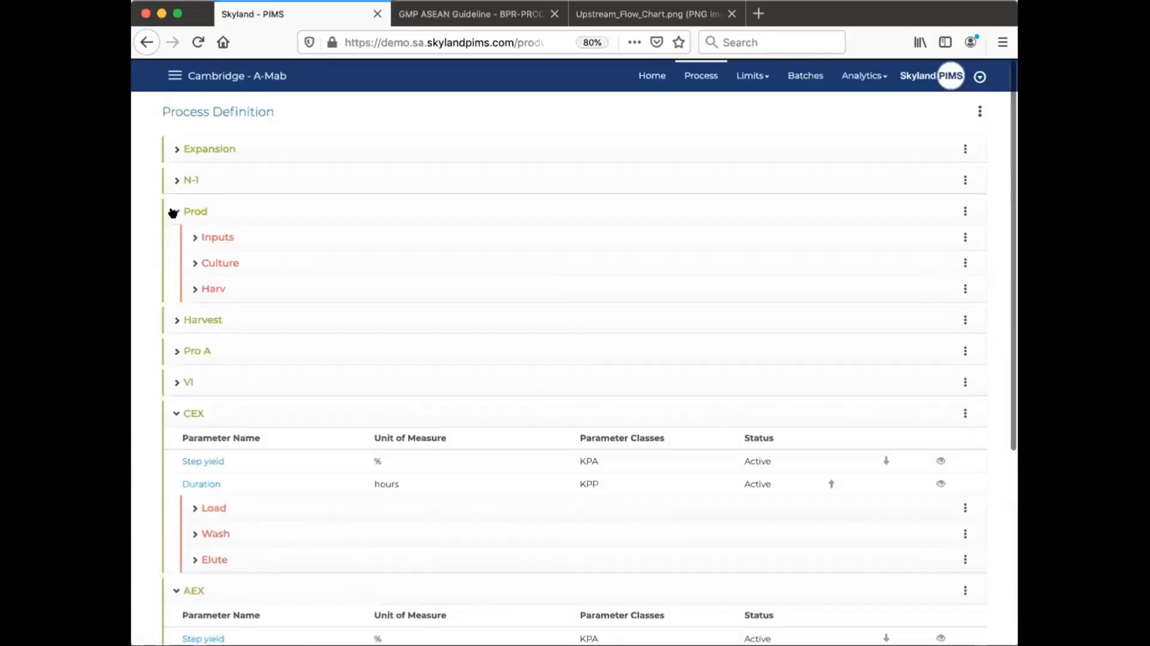
click(193, 263)
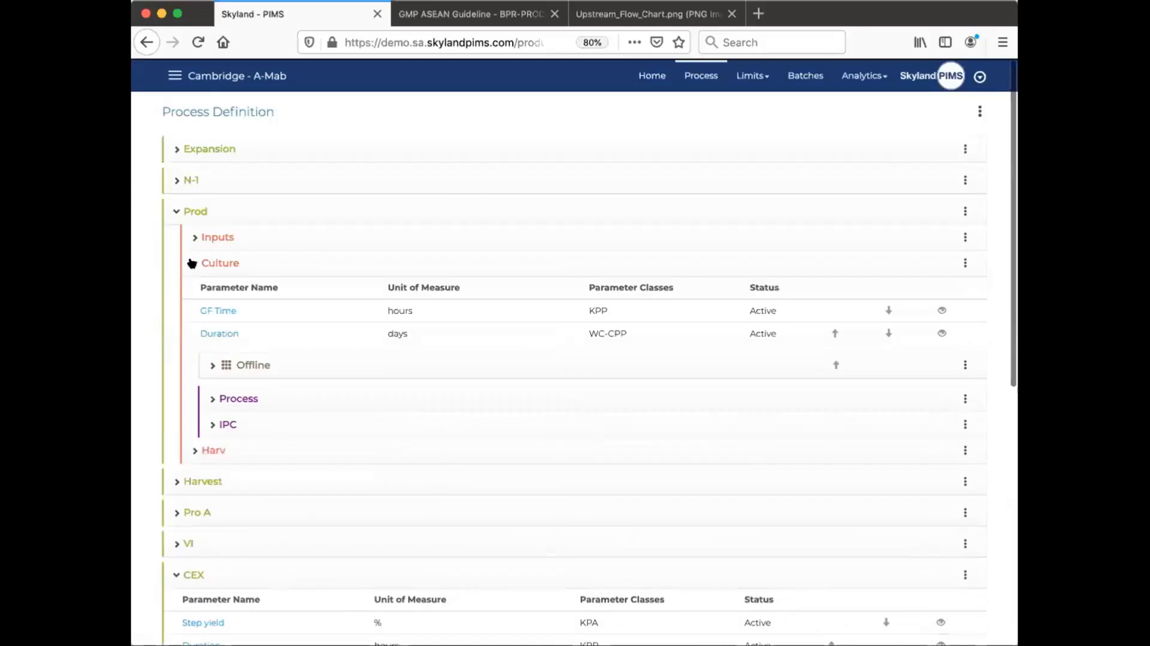
click(210, 425)
scroll(409, 423, down, 6)
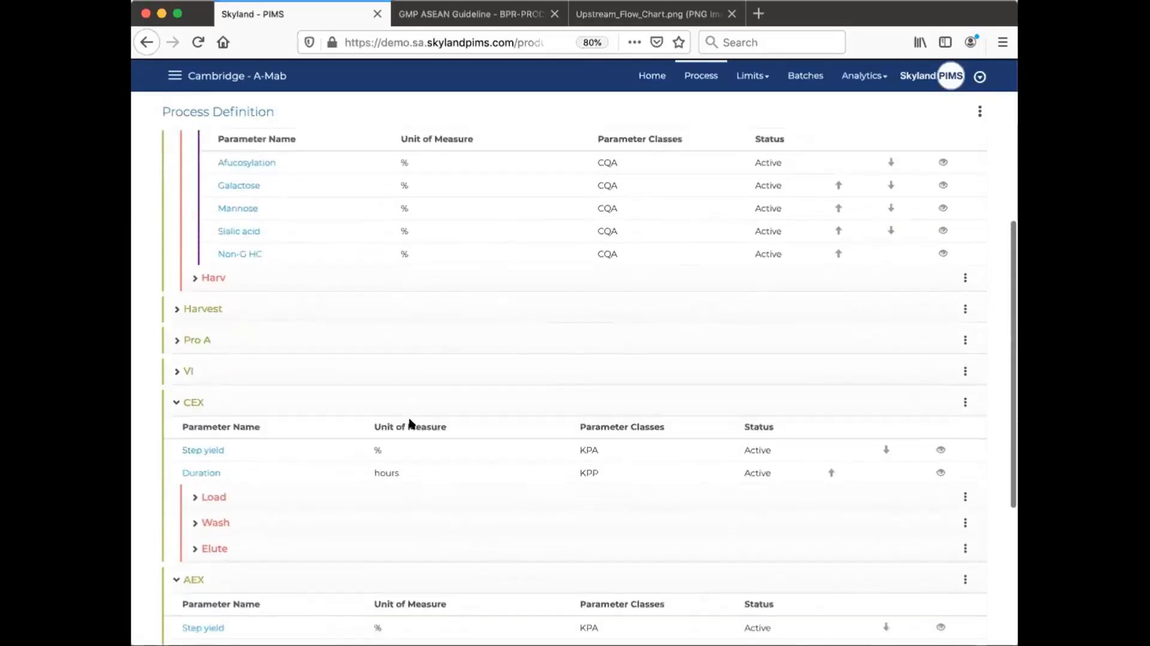
Expand all unit operations in the process definition and browse the complete parameter hierarchy
click(979, 111)
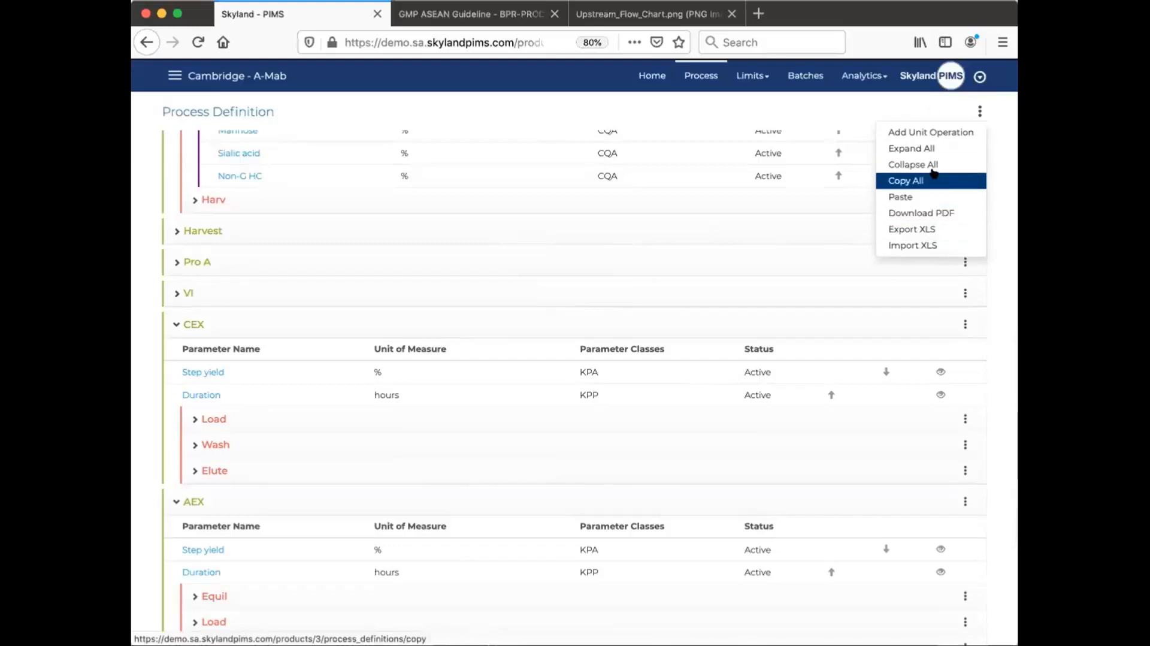
click(934, 148)
scroll(500, 383, up, 6)
scroll(499, 378, down, 4)
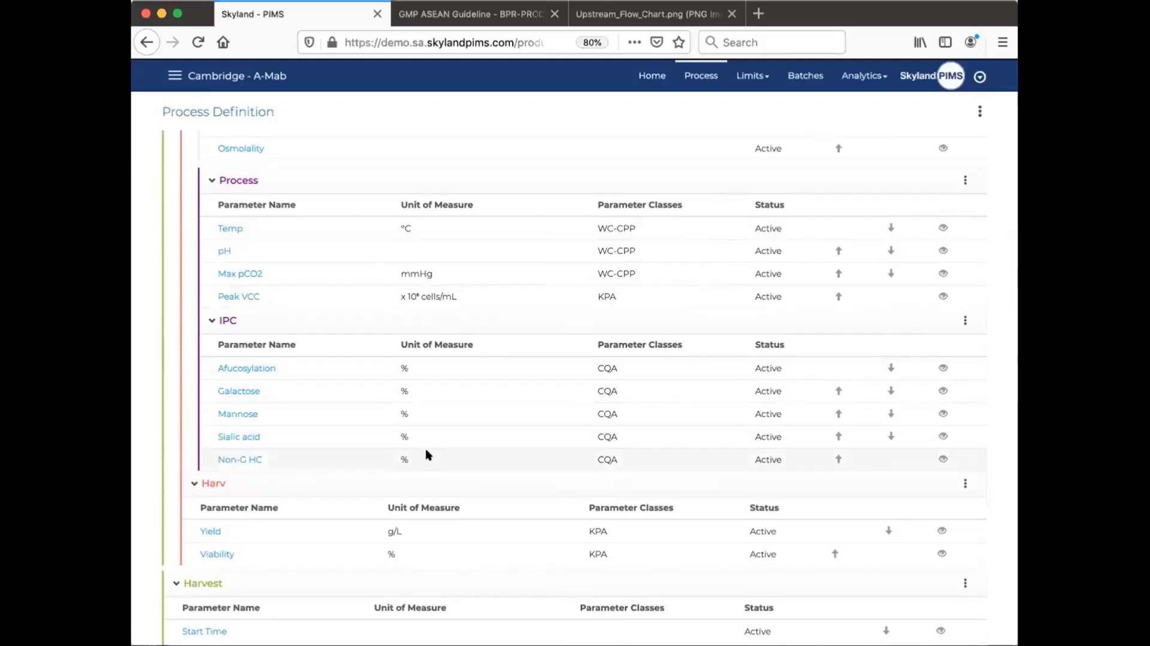
Look through the remaining Harvest and Pro A parameters, and switch to the Seattle - Lampium process definition
scroll(425, 446, down, 4)
scroll(427, 453, down, 12)
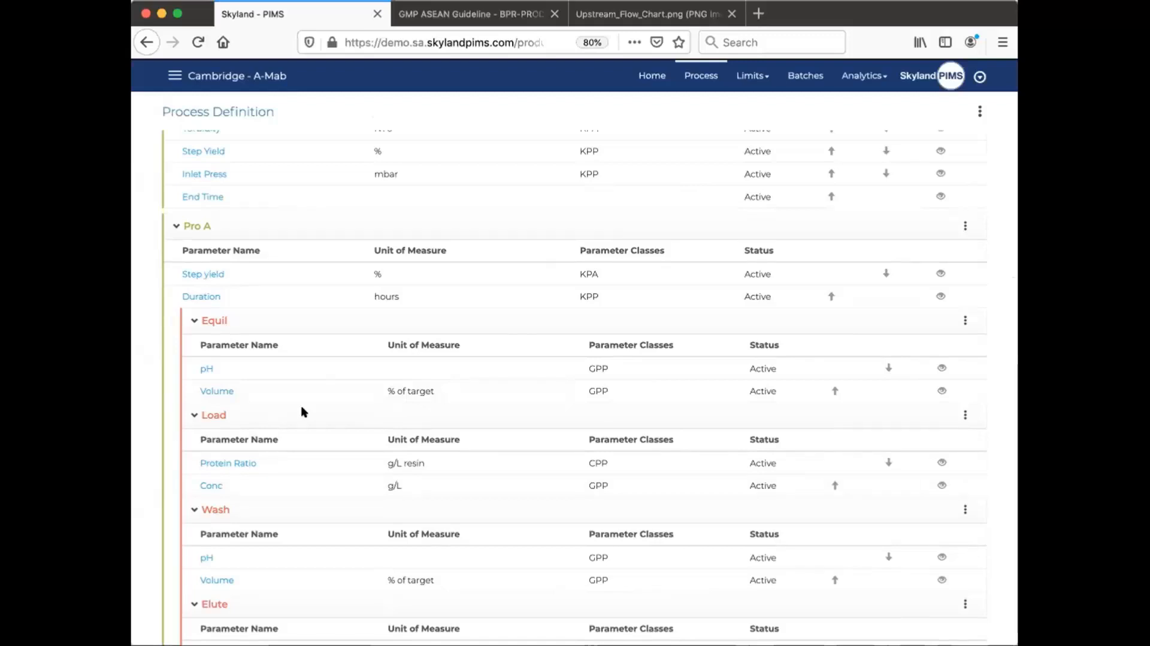
scroll(363, 411, down, 1)
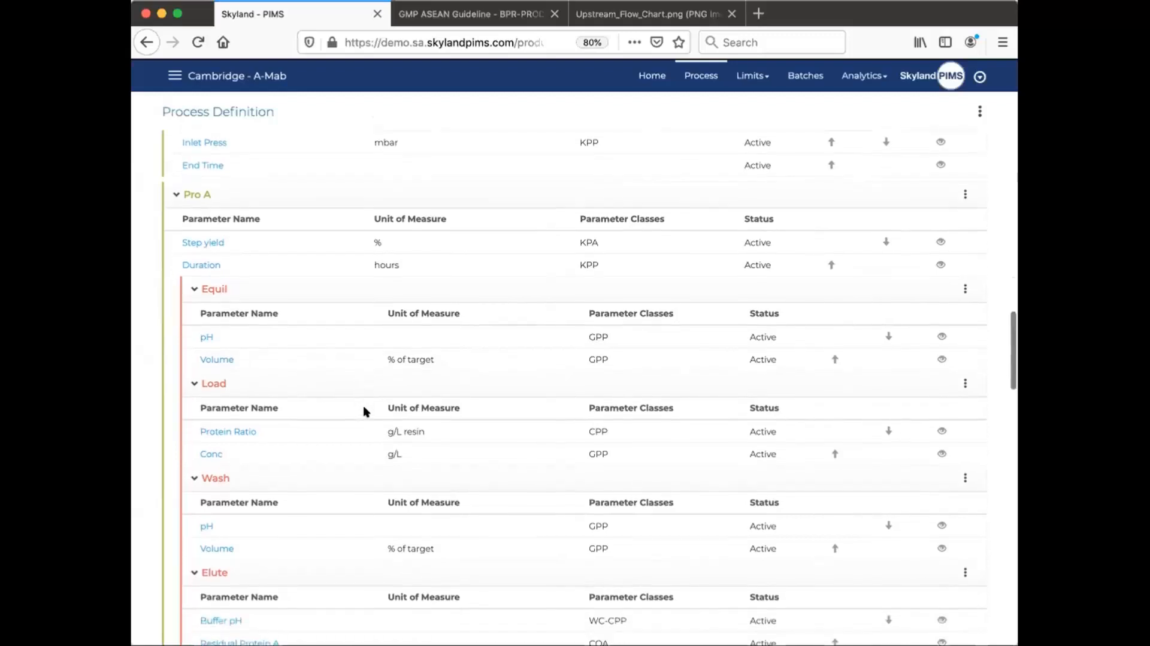
click(174, 76)
click(186, 422)
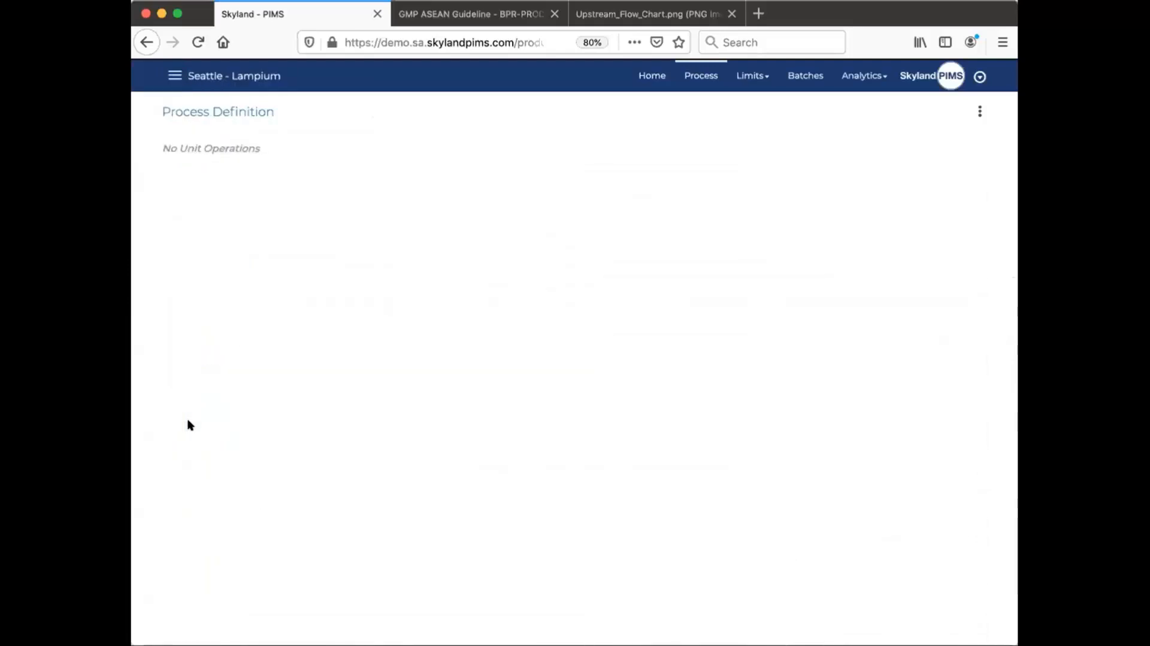
click(978, 111)
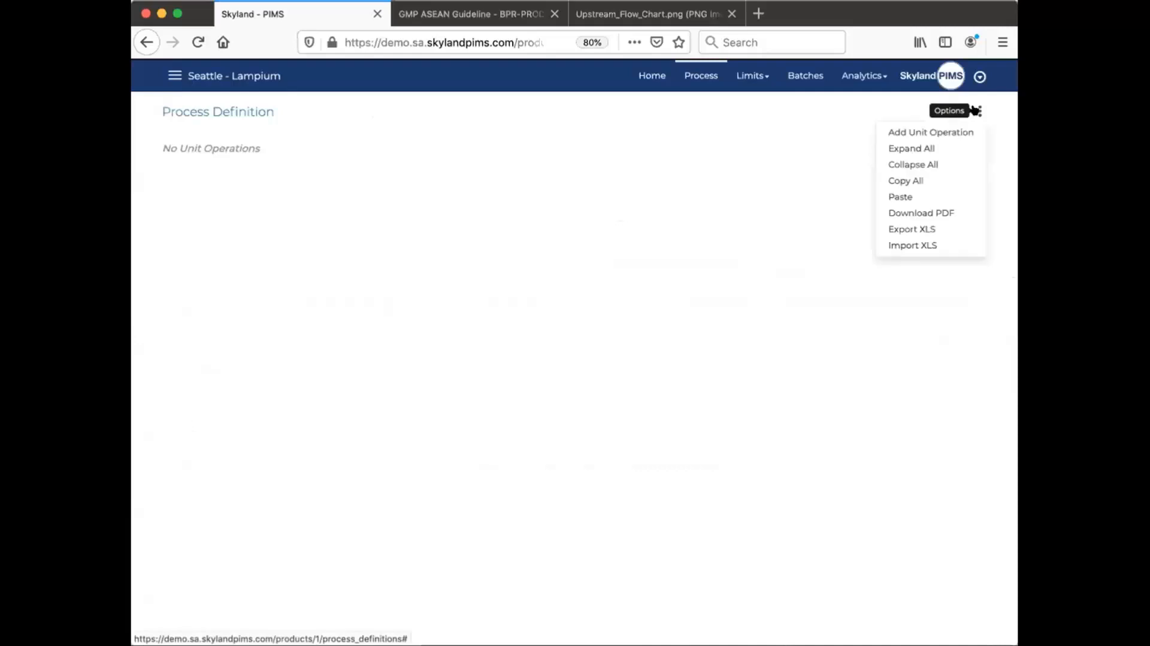
click(939, 134)
text(Unit Op)
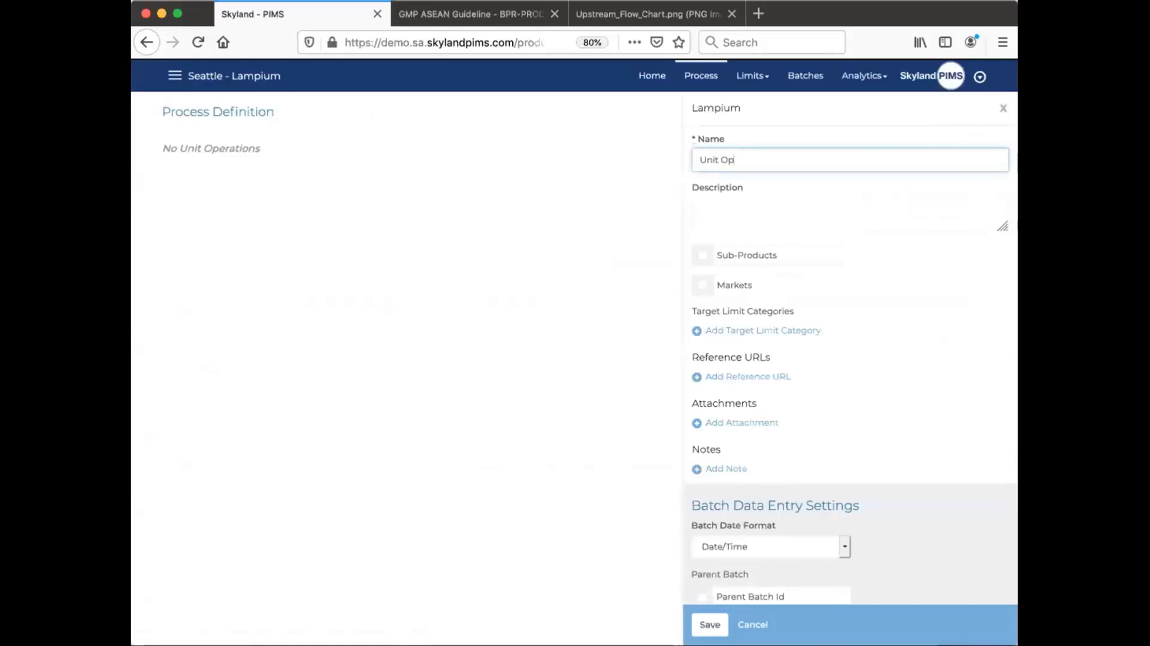
text( 1)
scroll(893, 520, down, 1)
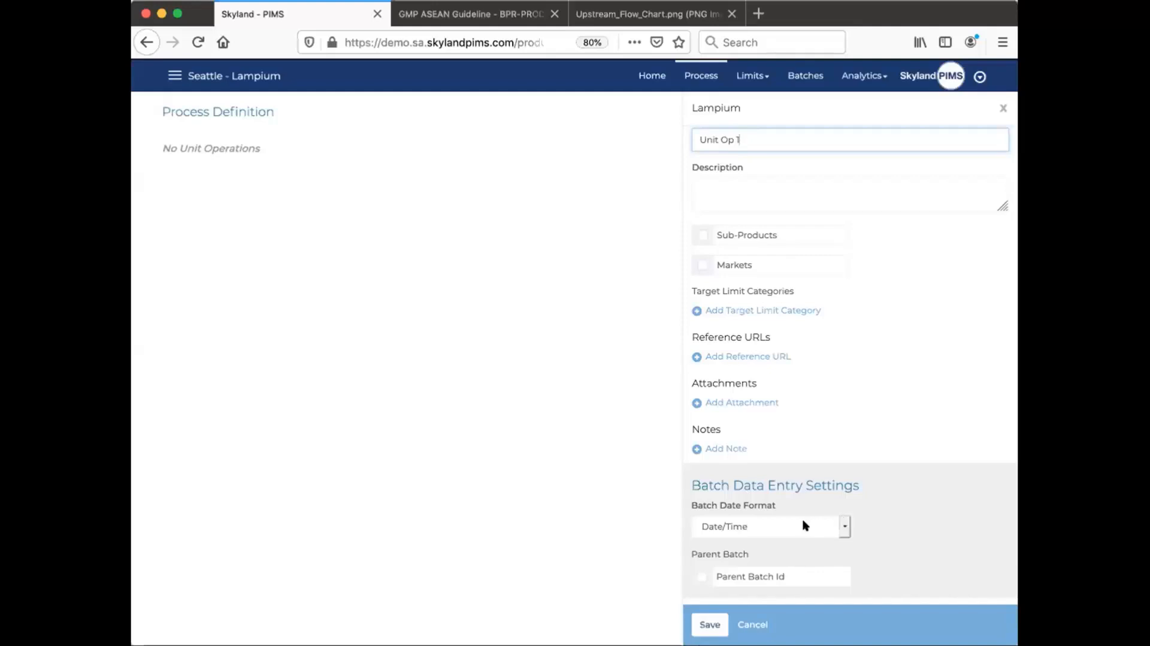
click(842, 524)
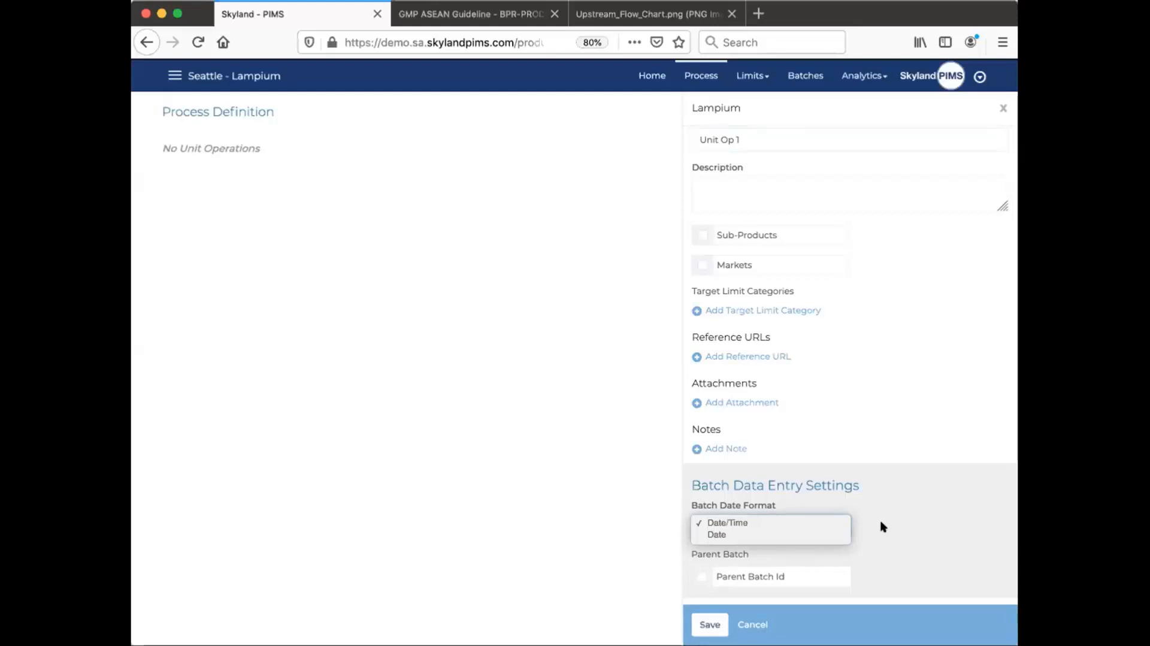
click(897, 523)
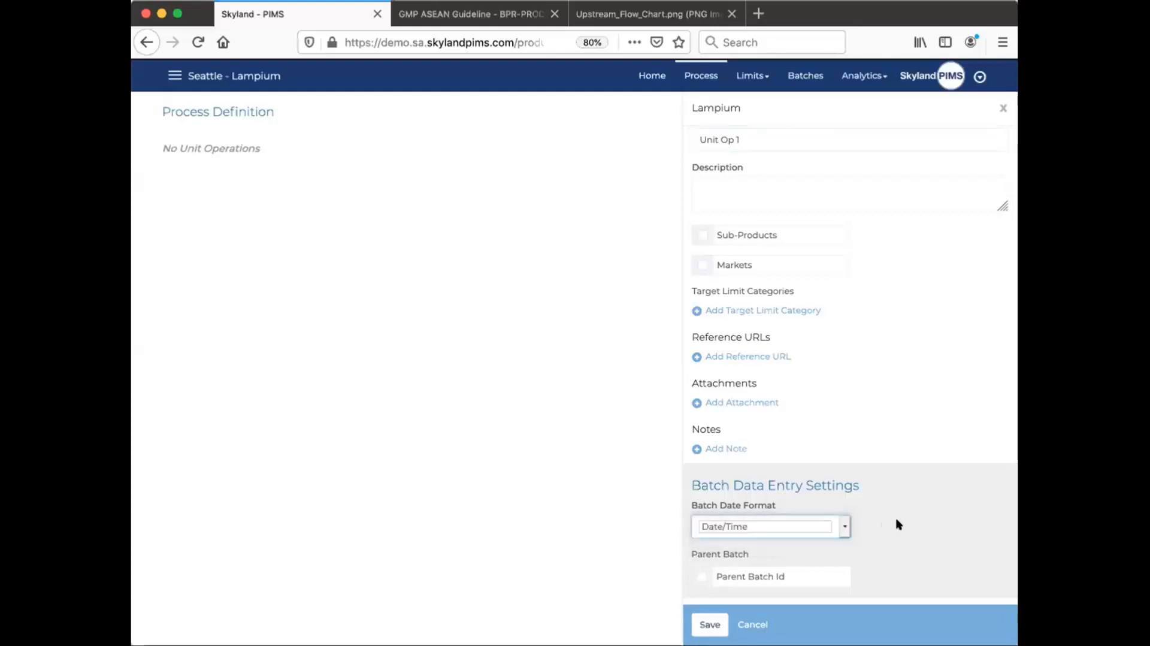
click(698, 578)
scroll(854, 552, down, 1)
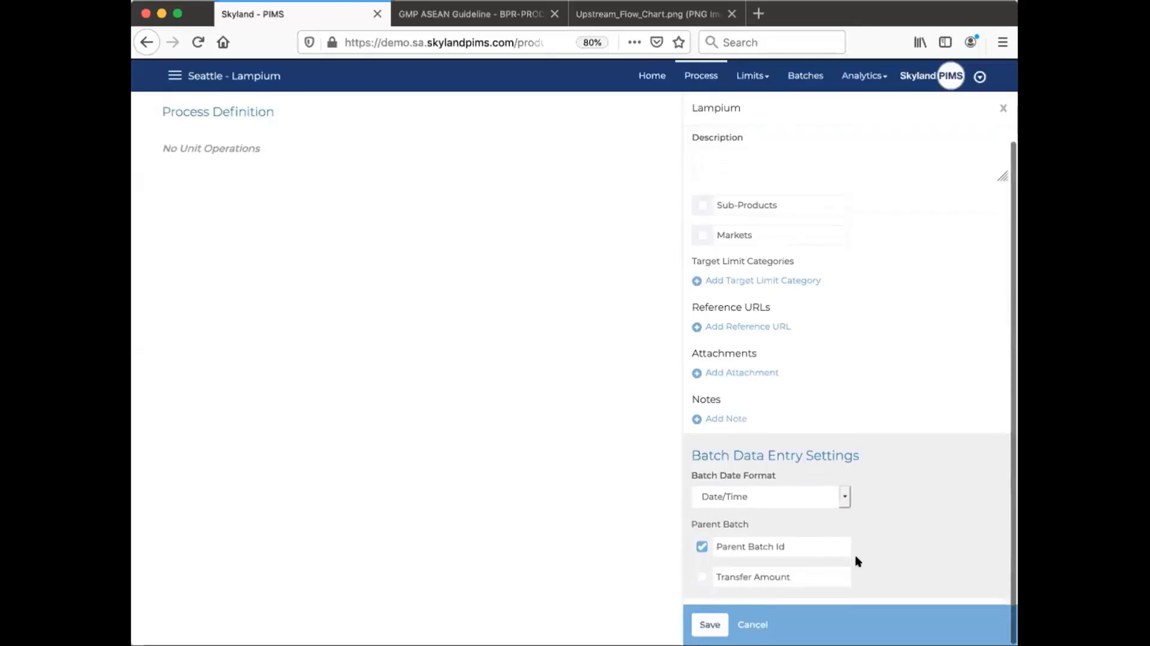
click(701, 574)
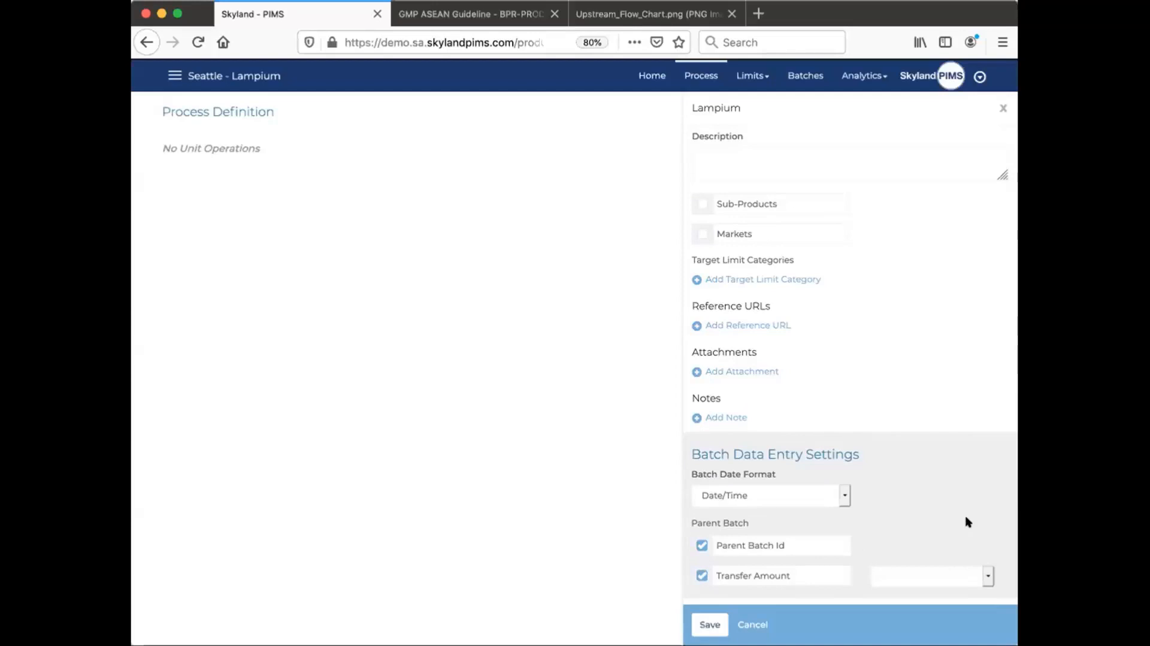
click(982, 573)
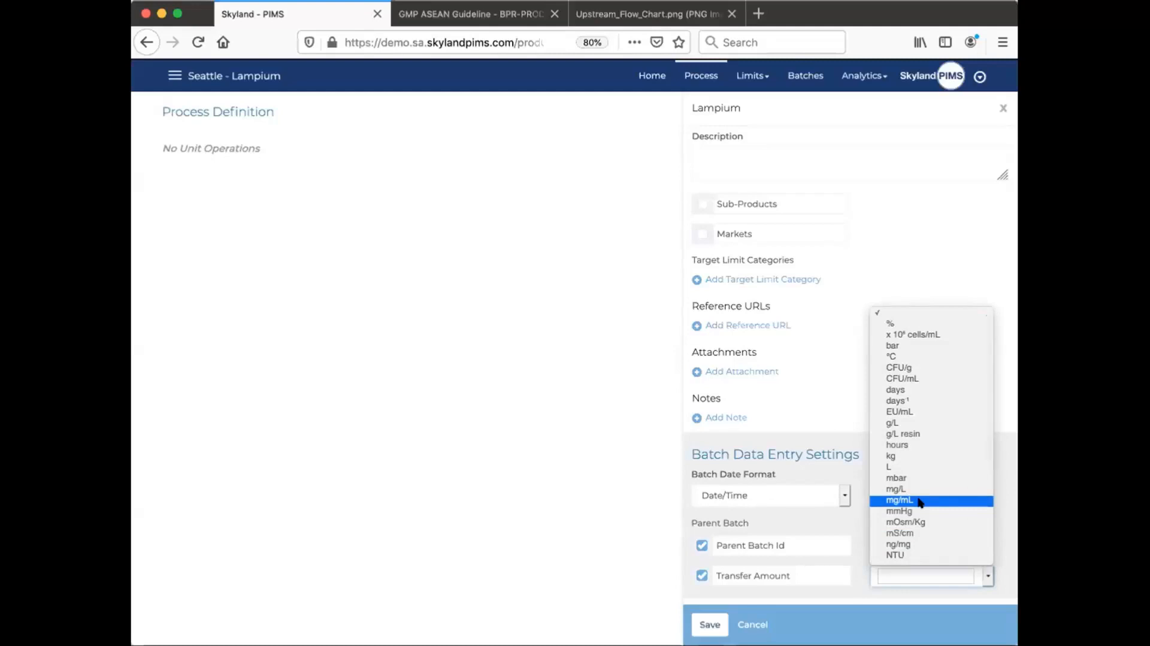
click(844, 430)
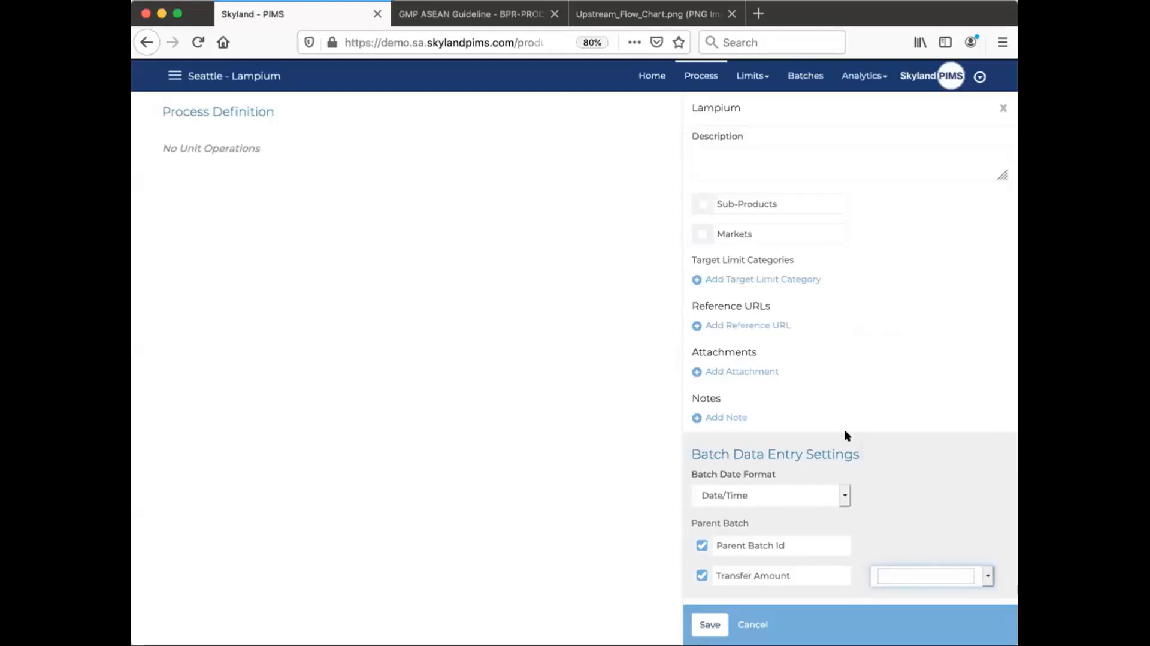
click(749, 625)
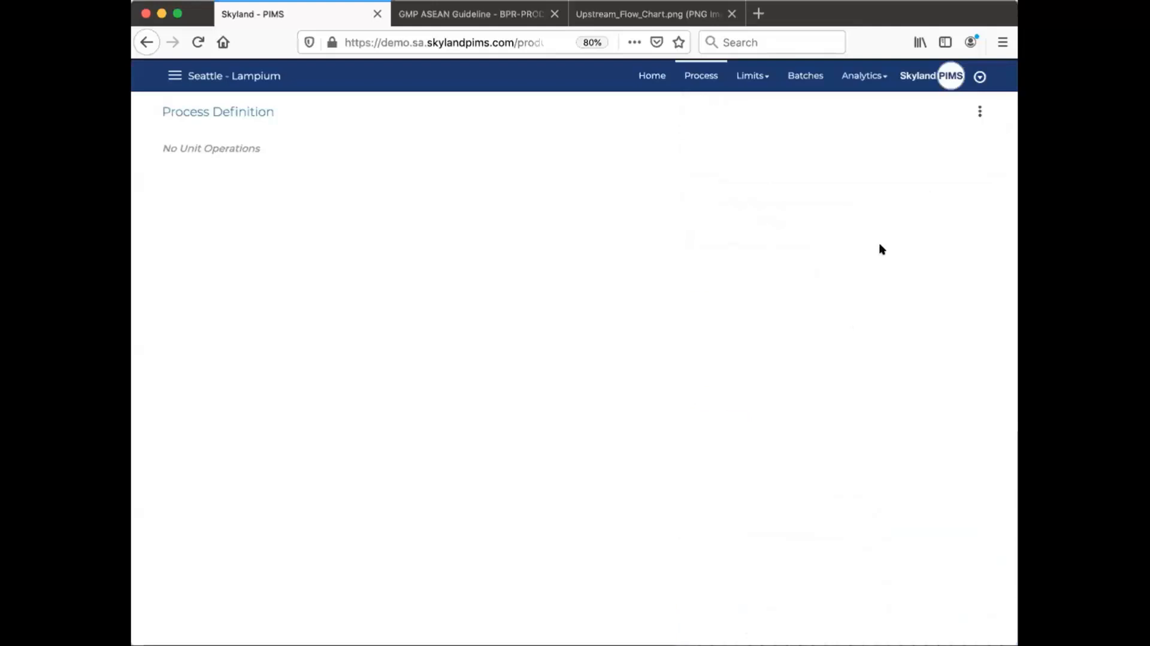
Add two unit operations named Unit Op 1 and Unit Op 2 to the Lampium process definition
click(980, 112)
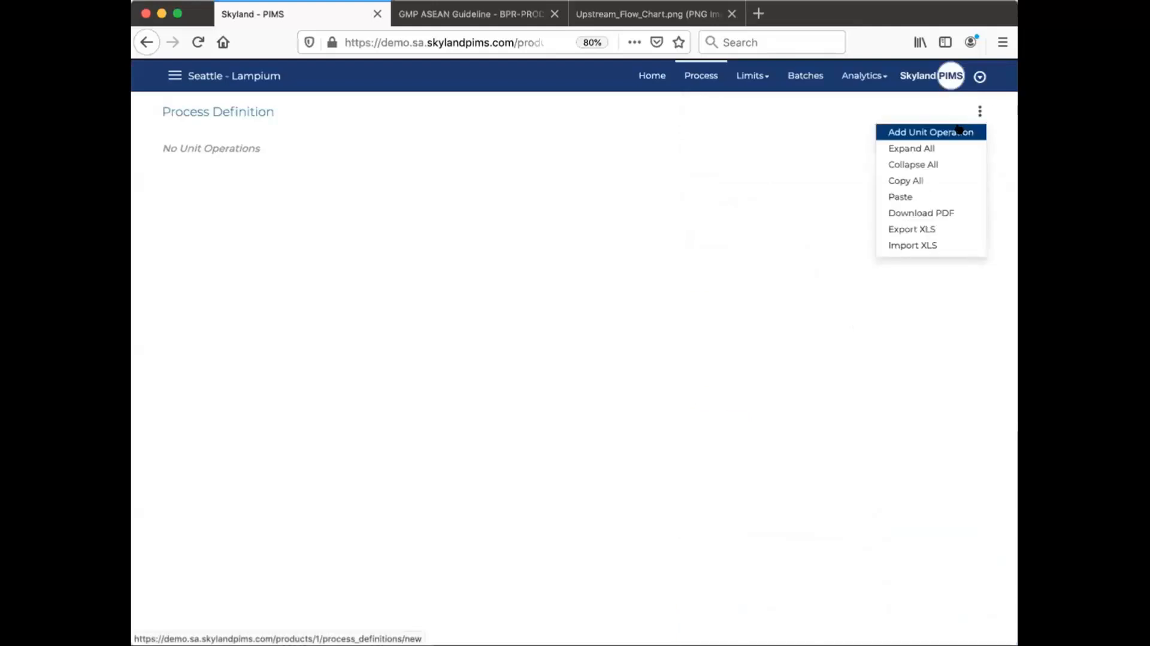
click(957, 129)
text(Unit Op 1)
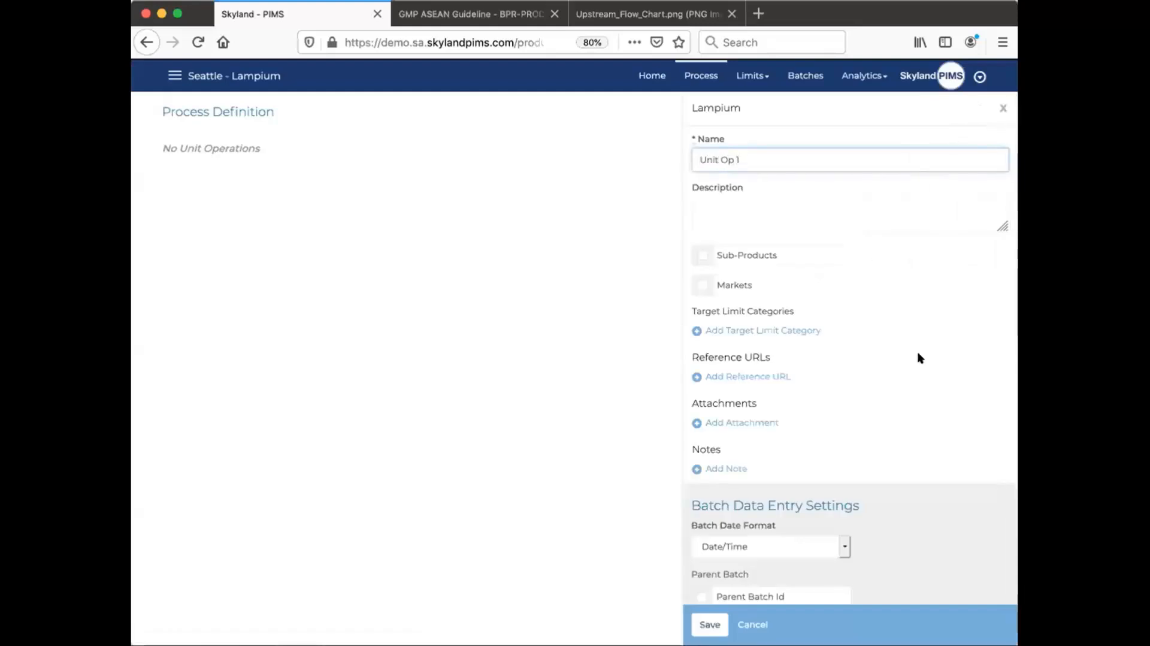
click(708, 625)
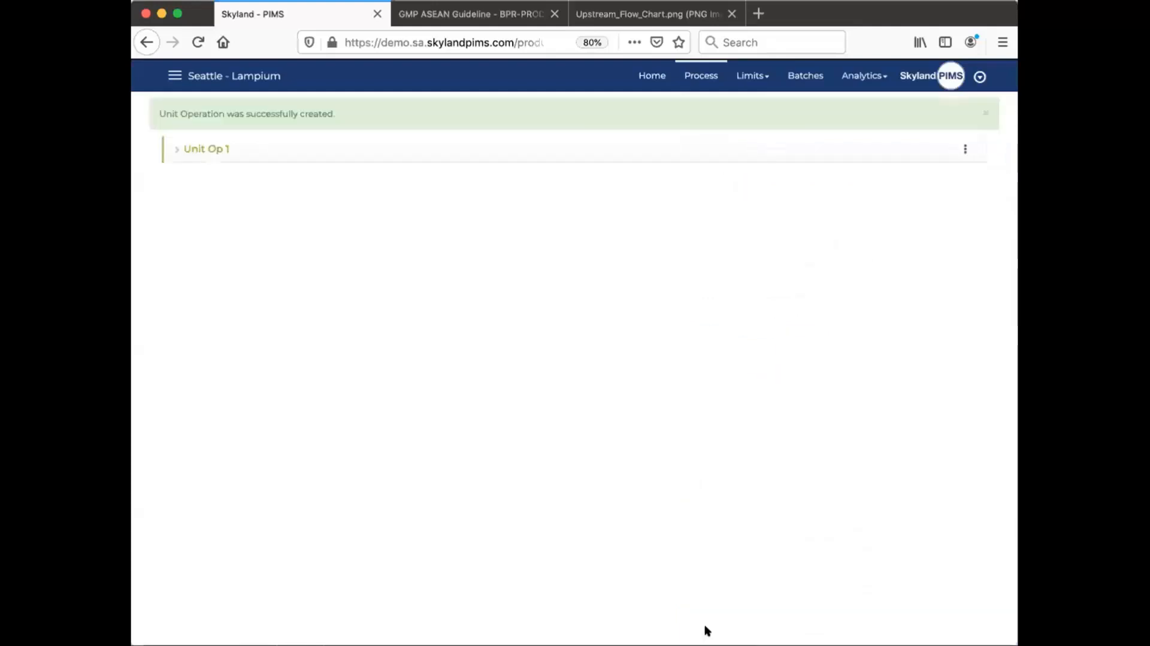
click(979, 111)
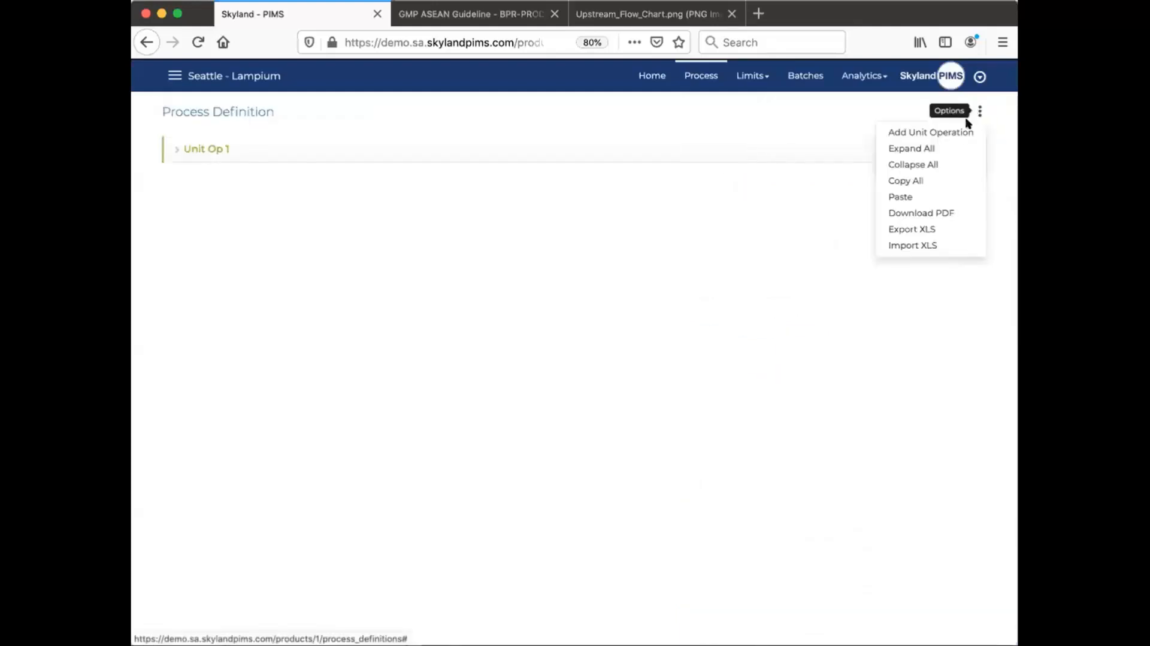
click(937, 133)
text(Unit Op 2)
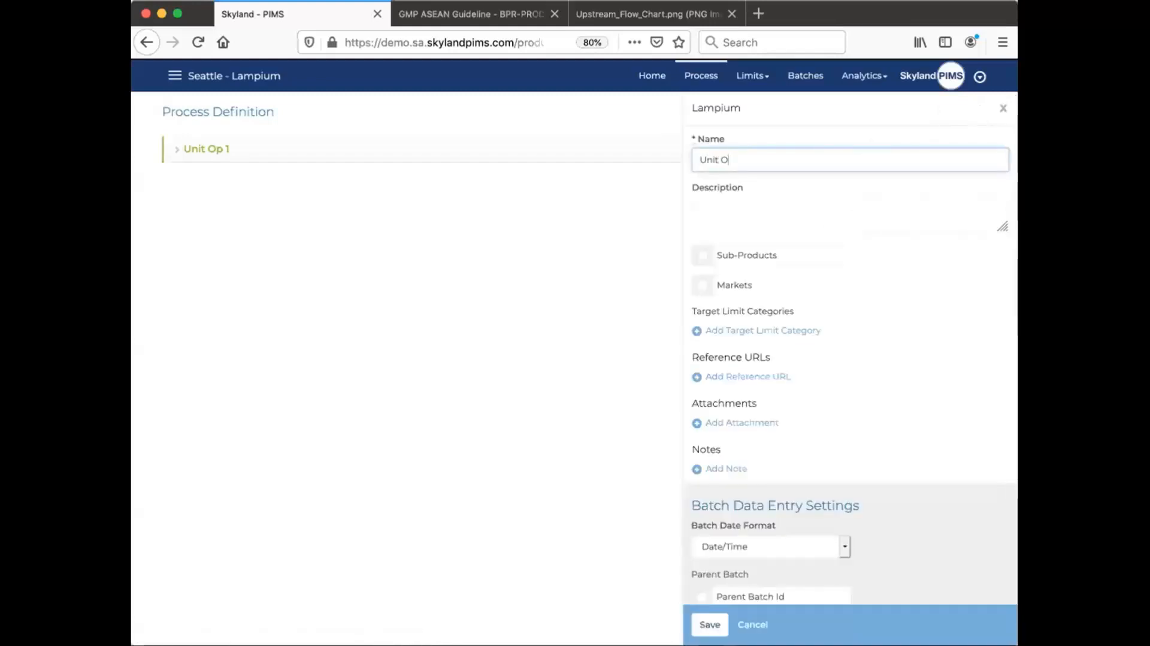
click(708, 624)
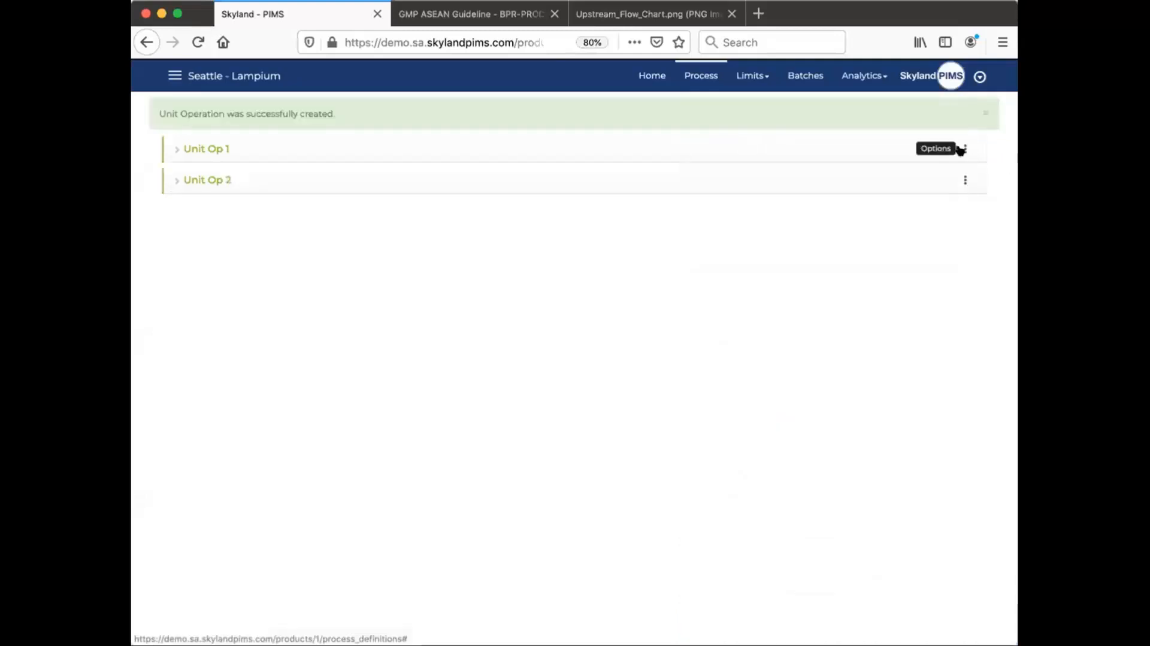
Add a Start Time parameter with the Date/Time data type to Unit Op 1, keeping Data Entry as the source and no unit
click(965, 148)
click(919, 181)
text(Start Time)
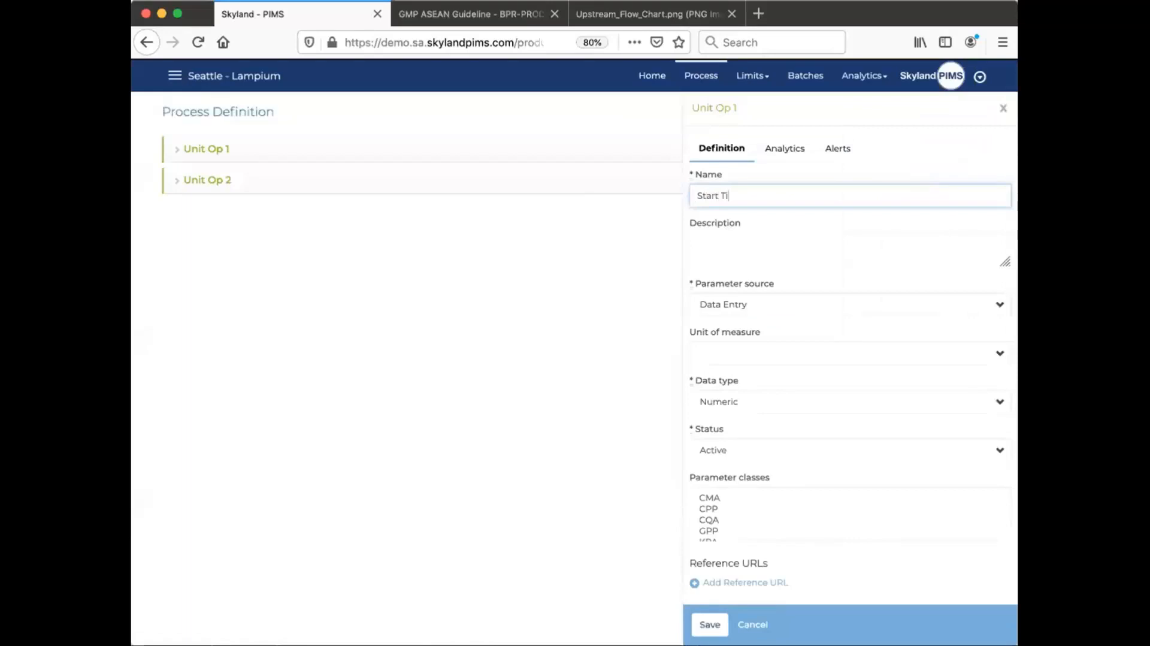
click(745, 308)
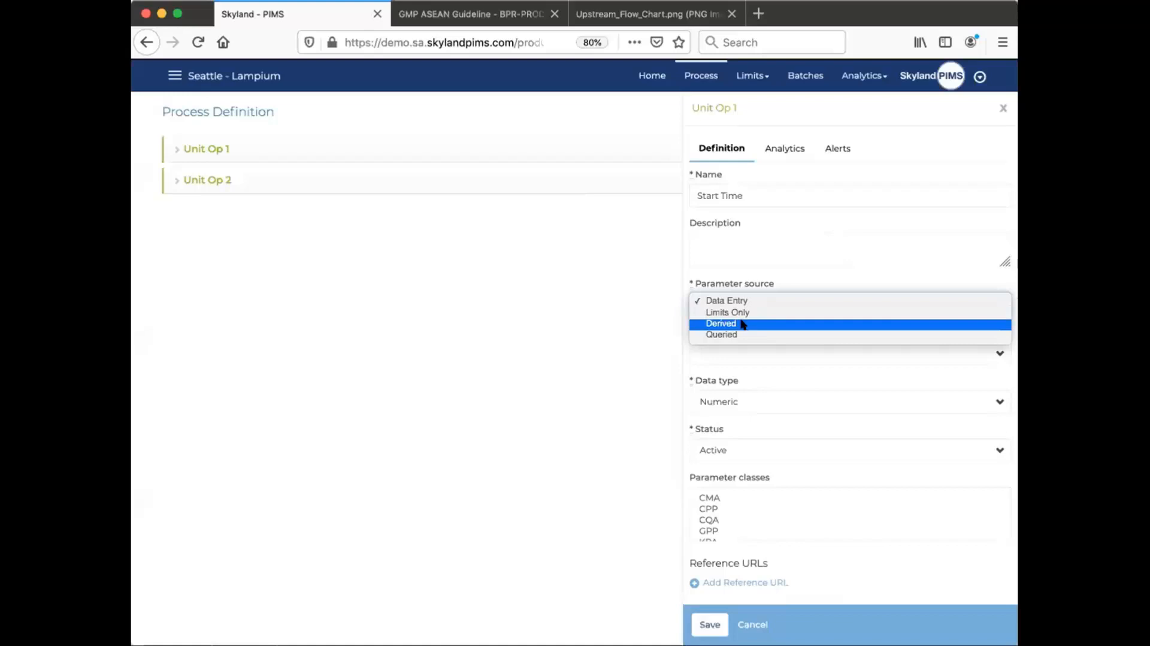
click(764, 355)
click(764, 355)
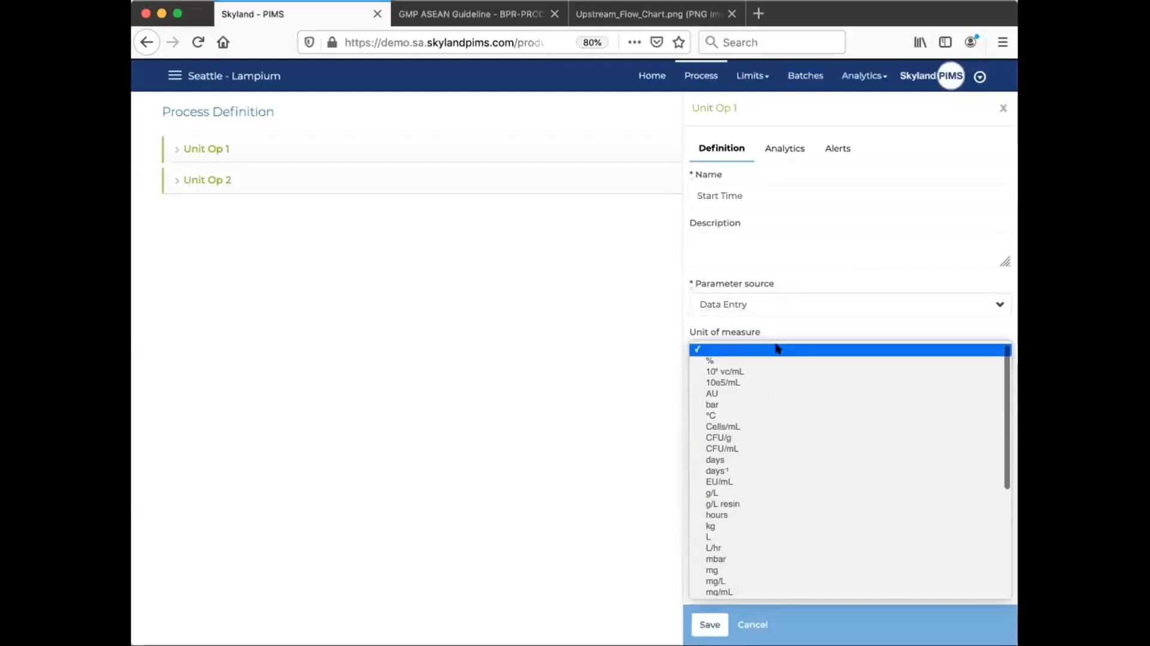
click(813, 319)
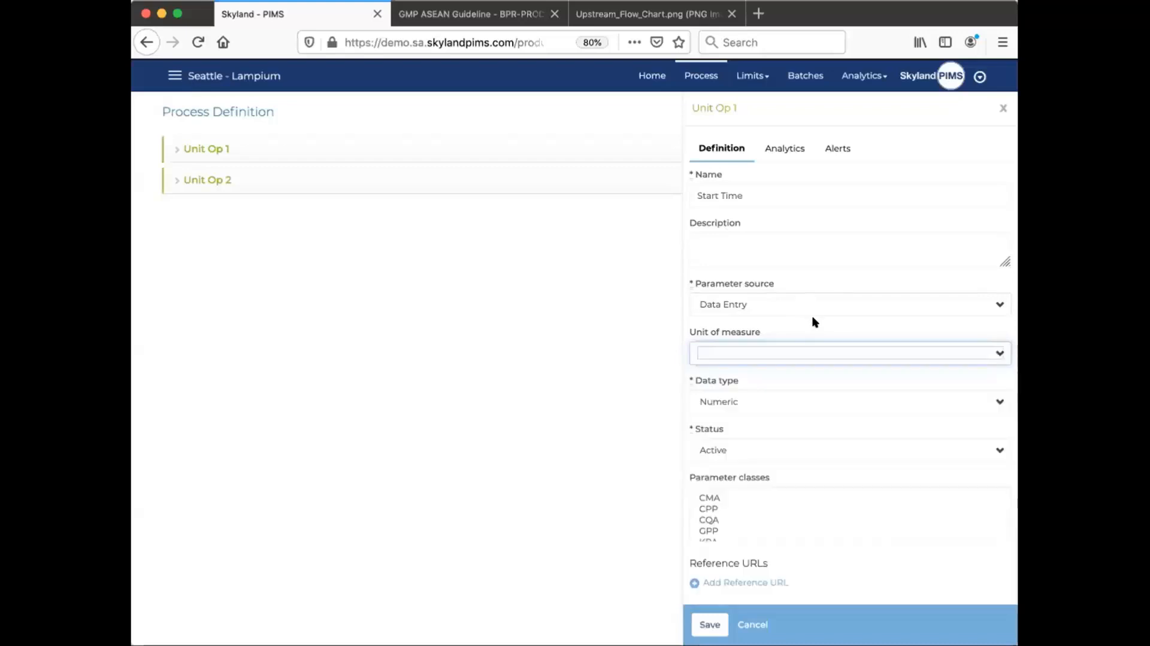
click(753, 395)
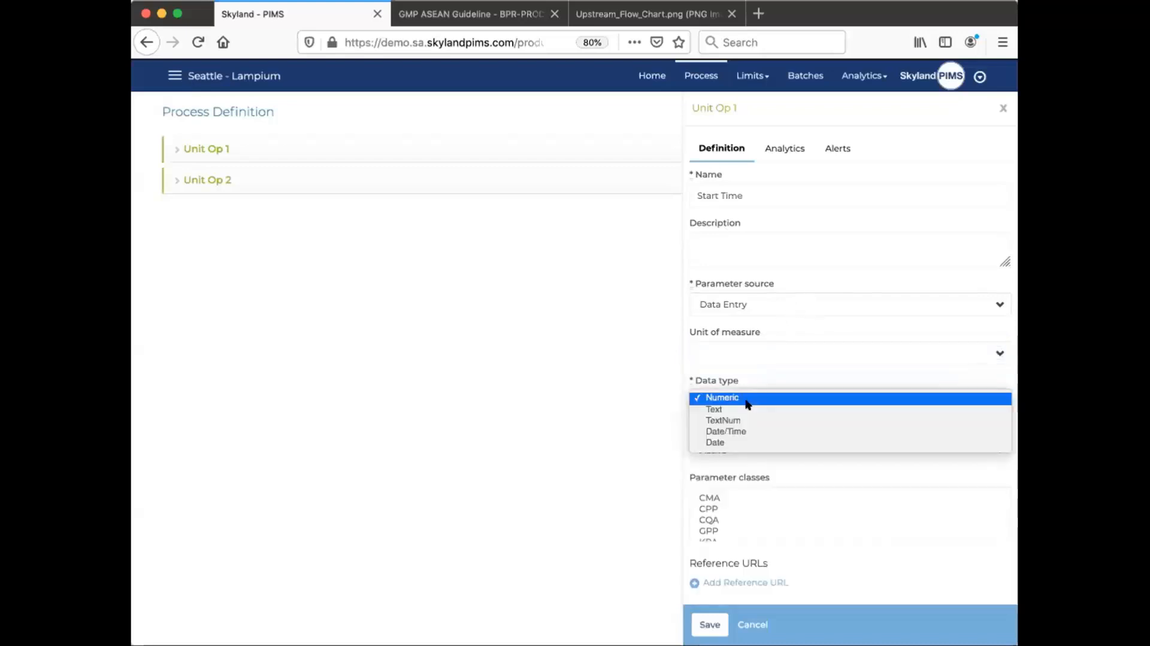
click(739, 433)
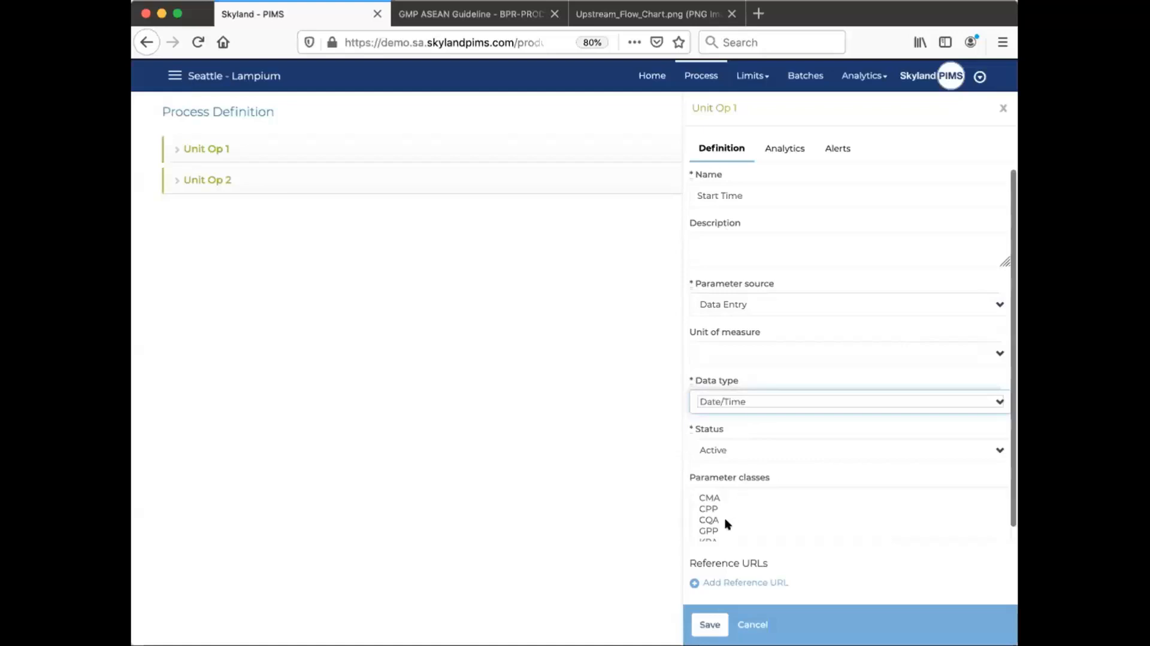
scroll(728, 461, down, 3)
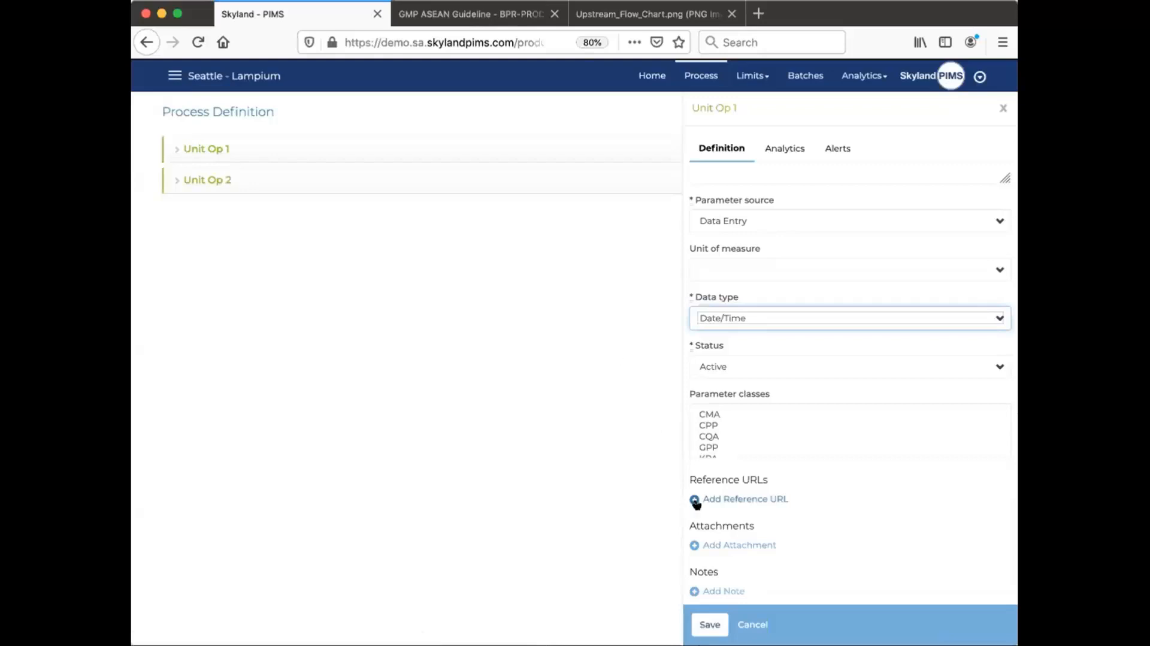
click(710, 623)
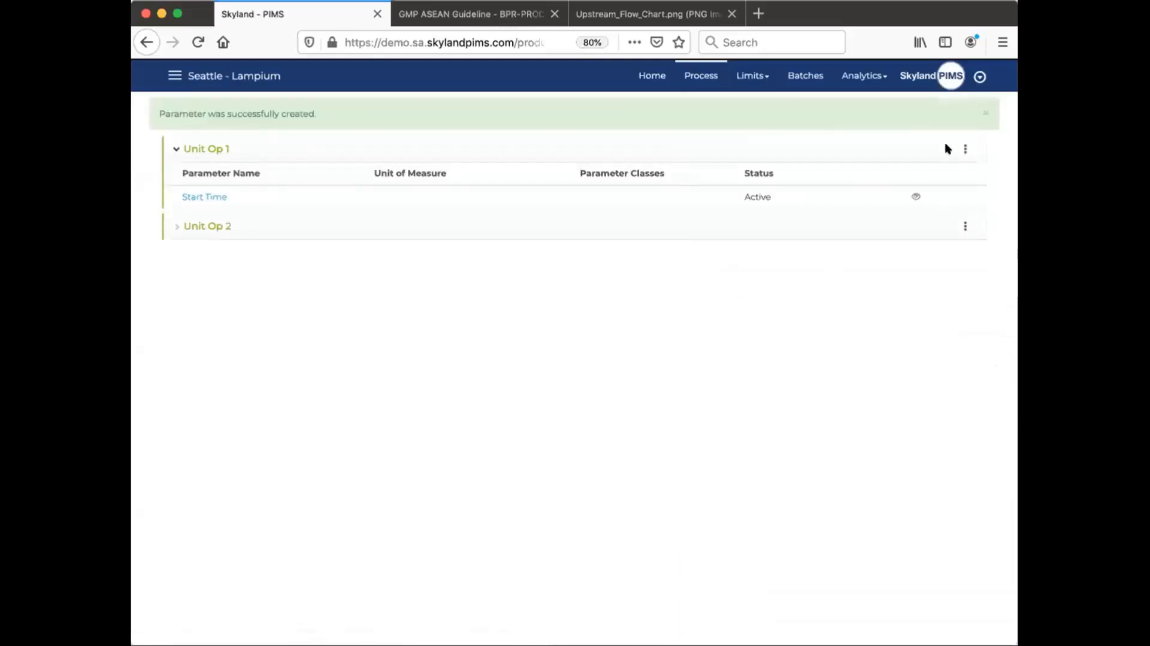
Add a continuous table named Samples with a Date/Time timestamp to Unit Op 1
click(963, 149)
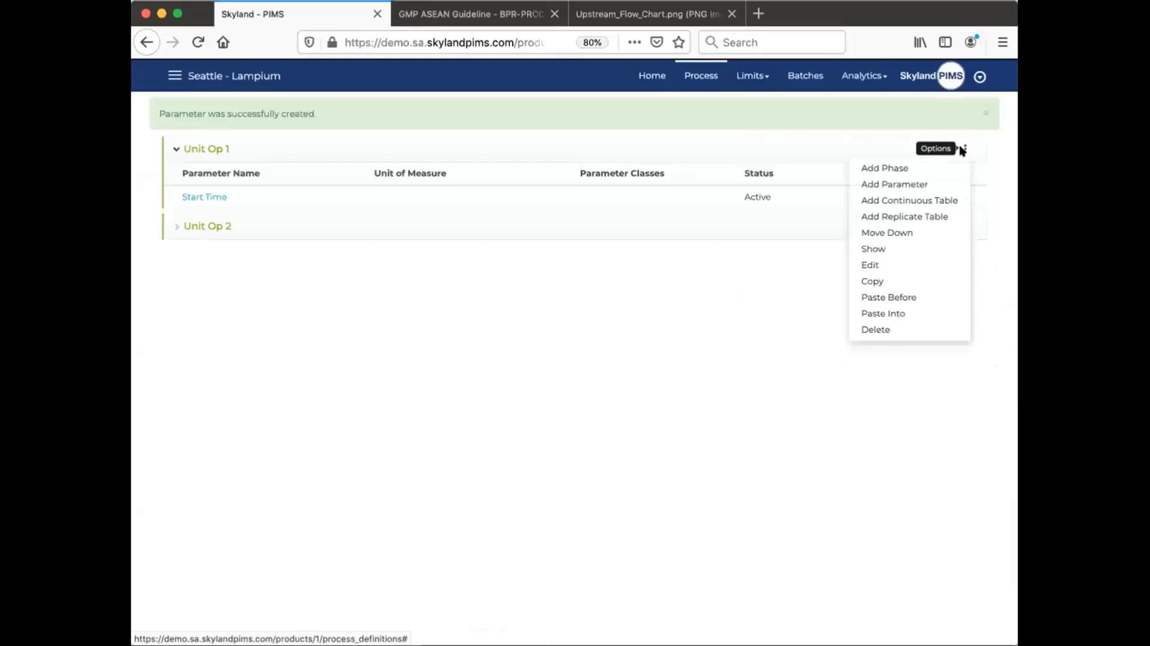
click(932, 200)
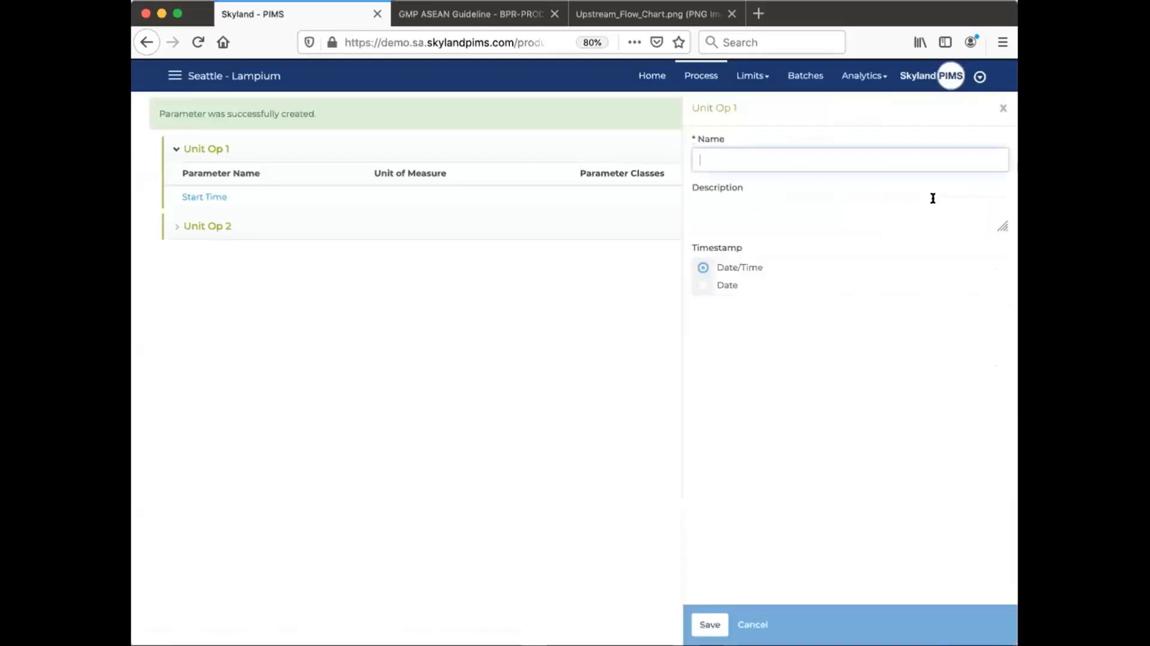
text(St)
key(BackSpace)
key(BackSpace)
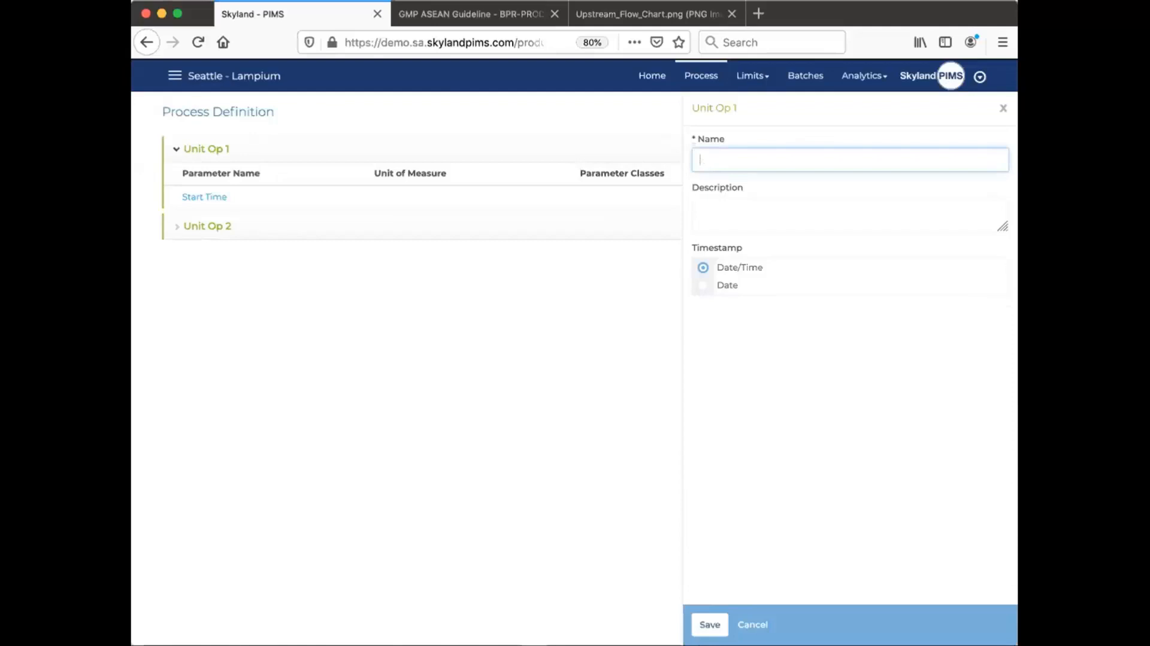
text(Samples)
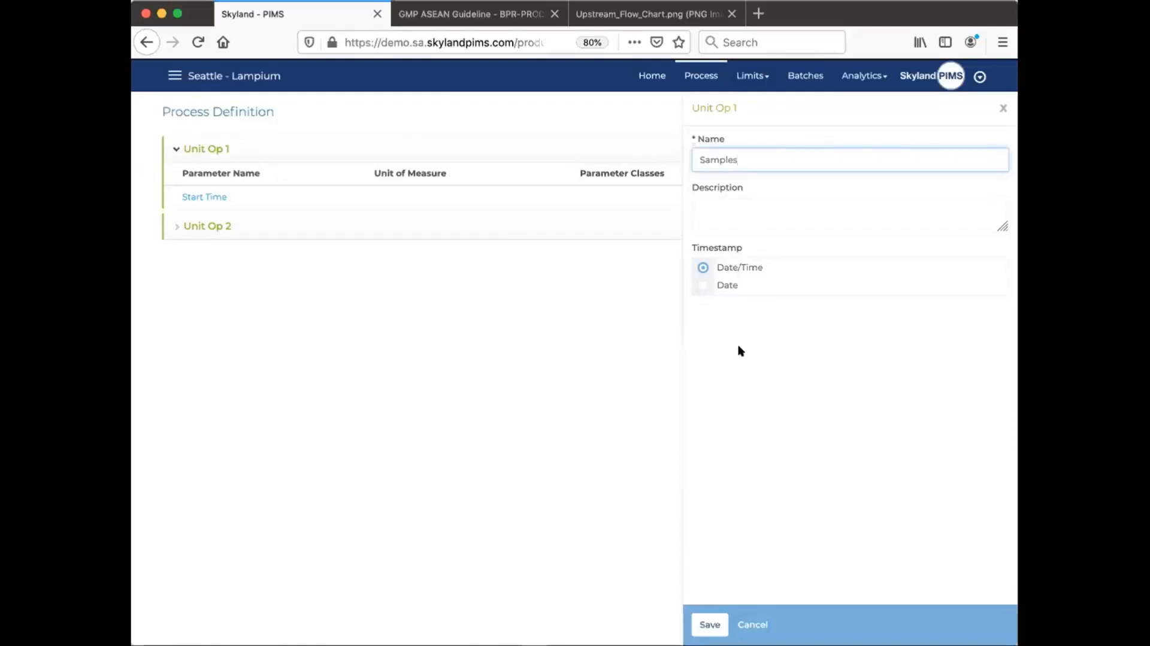
click(704, 625)
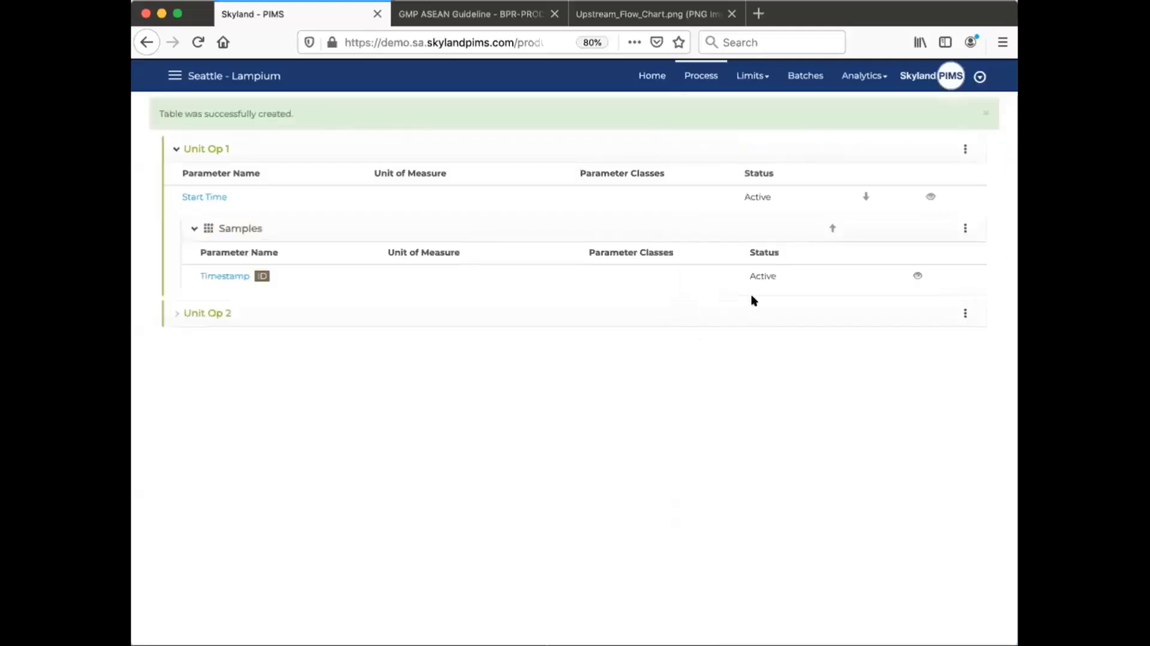
Start a new parameter named VCD in the Samples table with 10⁶ vc/mL as its unit of measure
click(964, 228)
click(924, 248)
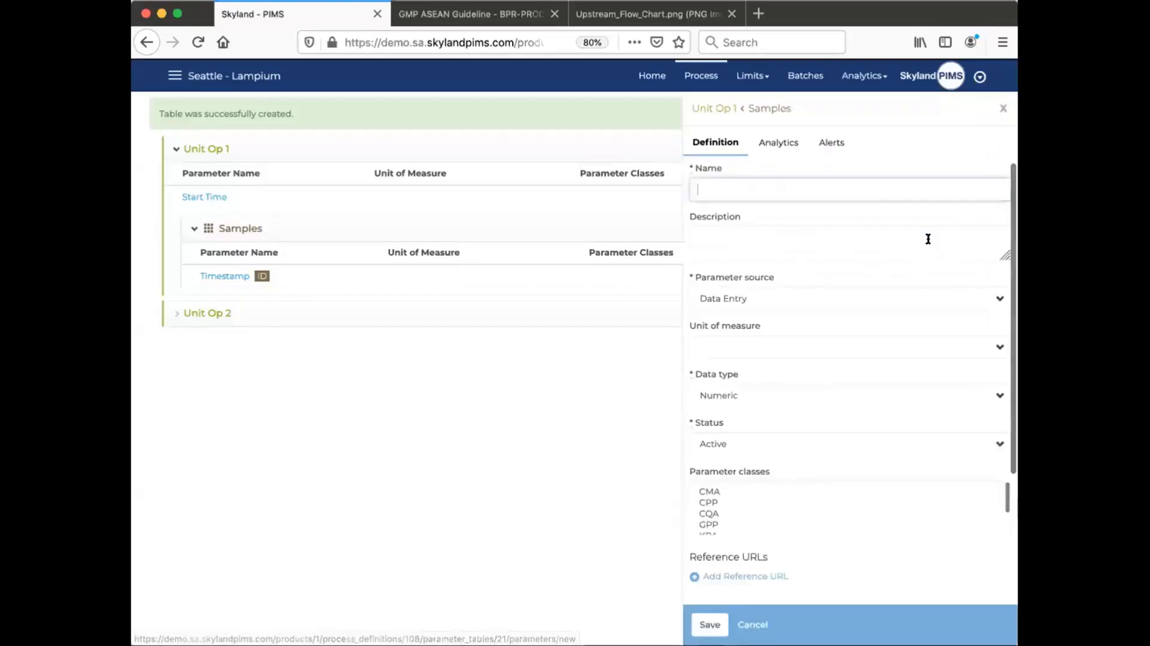
text(VCD)
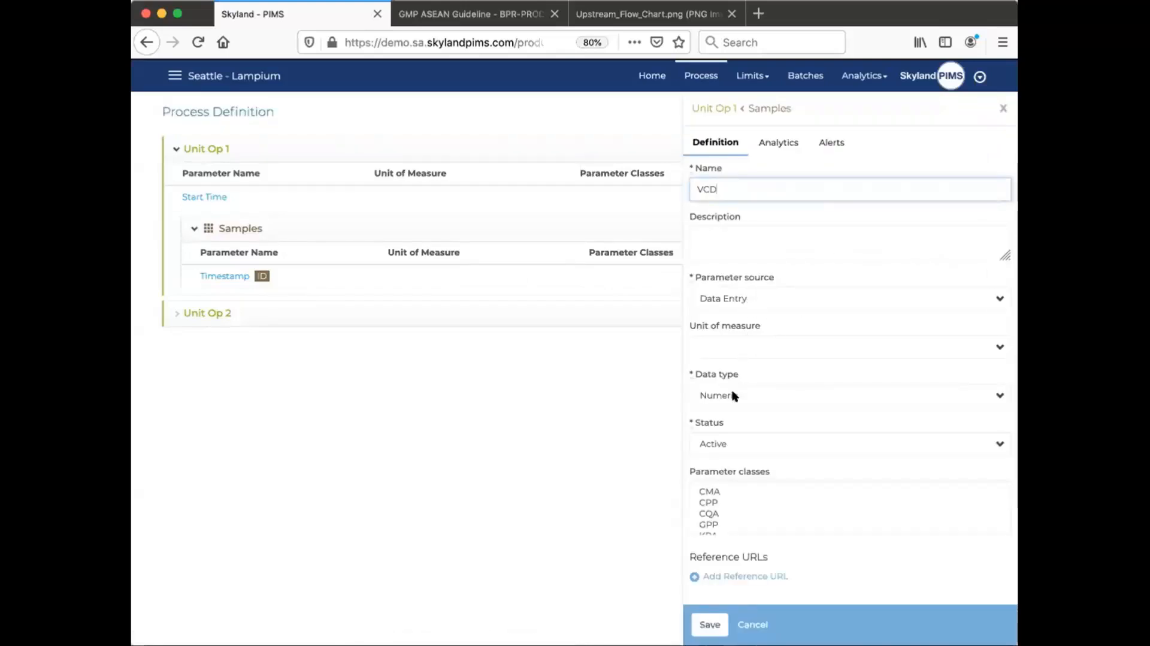
click(739, 338)
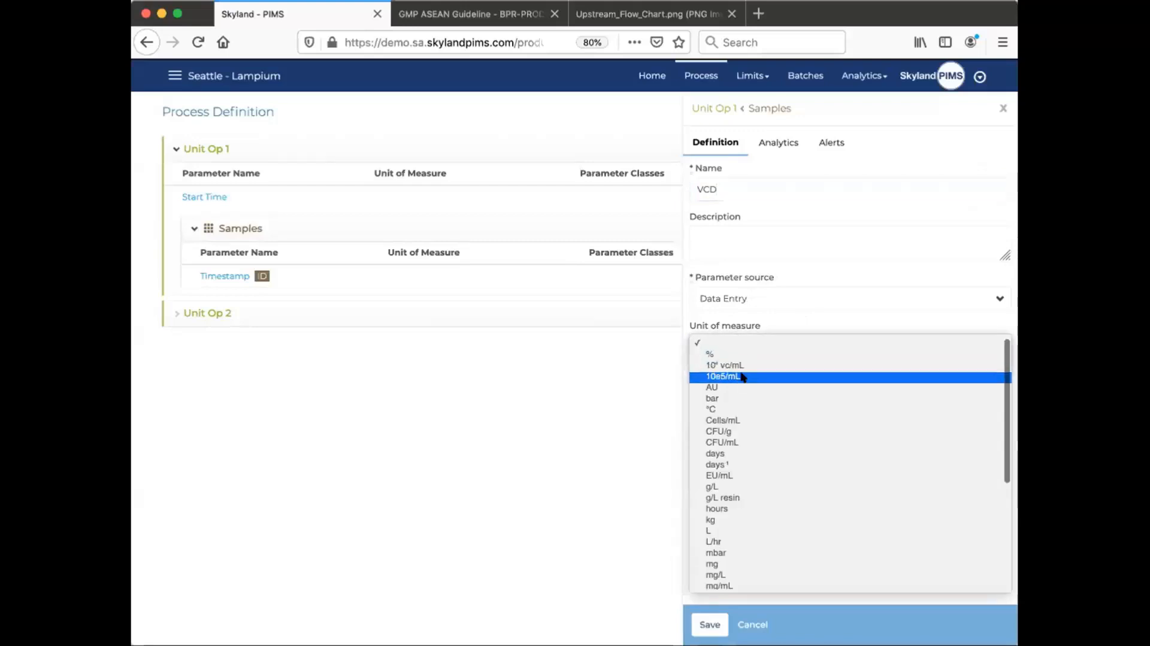
click(745, 365)
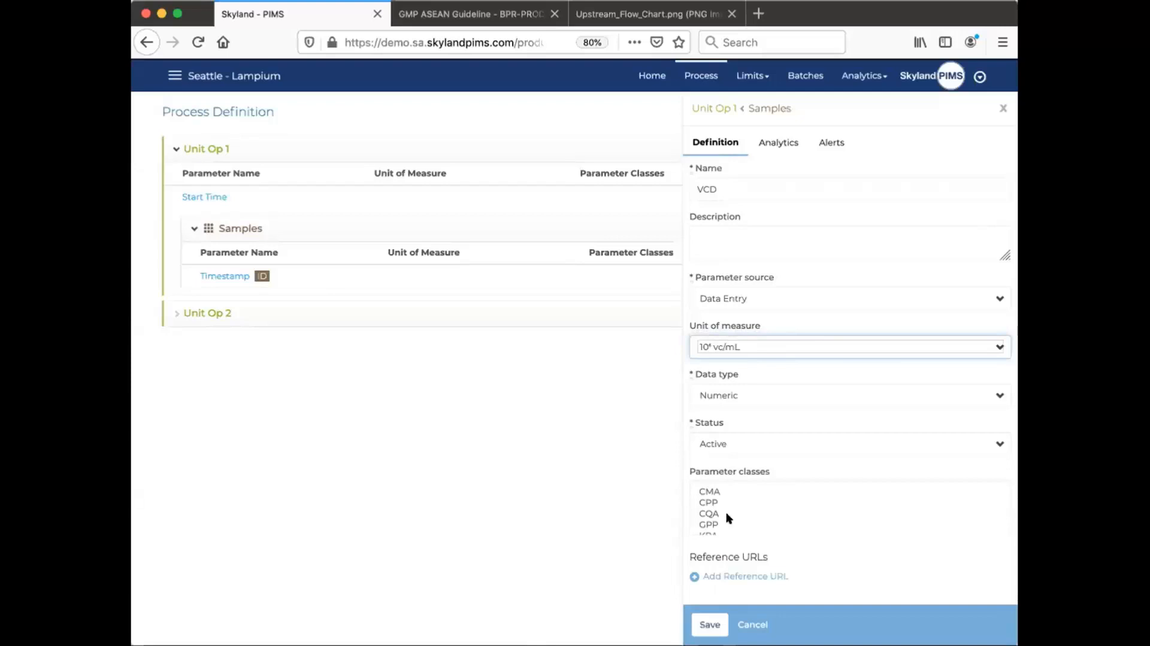
Set VCD's batch data entry settings to 2 decimal places, minimum 2 and maximum 8, and save the parameter
scroll(718, 546, down, 3)
click(724, 567)
text(2)
key(Tab)
text(2)
key(Tab)
text(8)
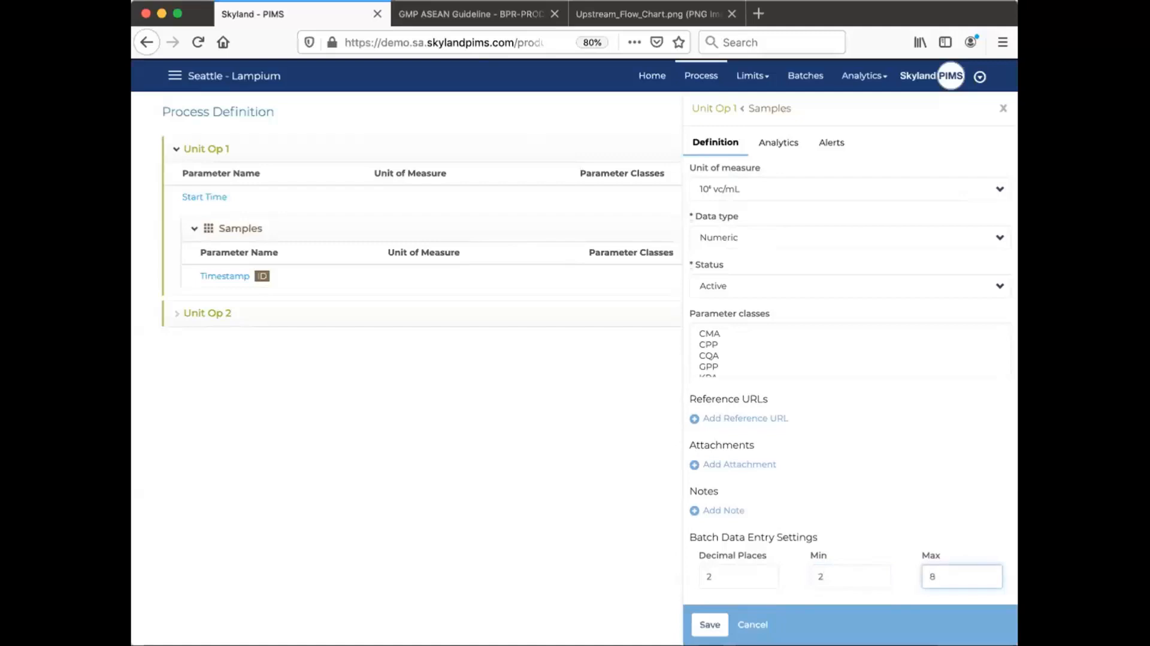
click(704, 626)
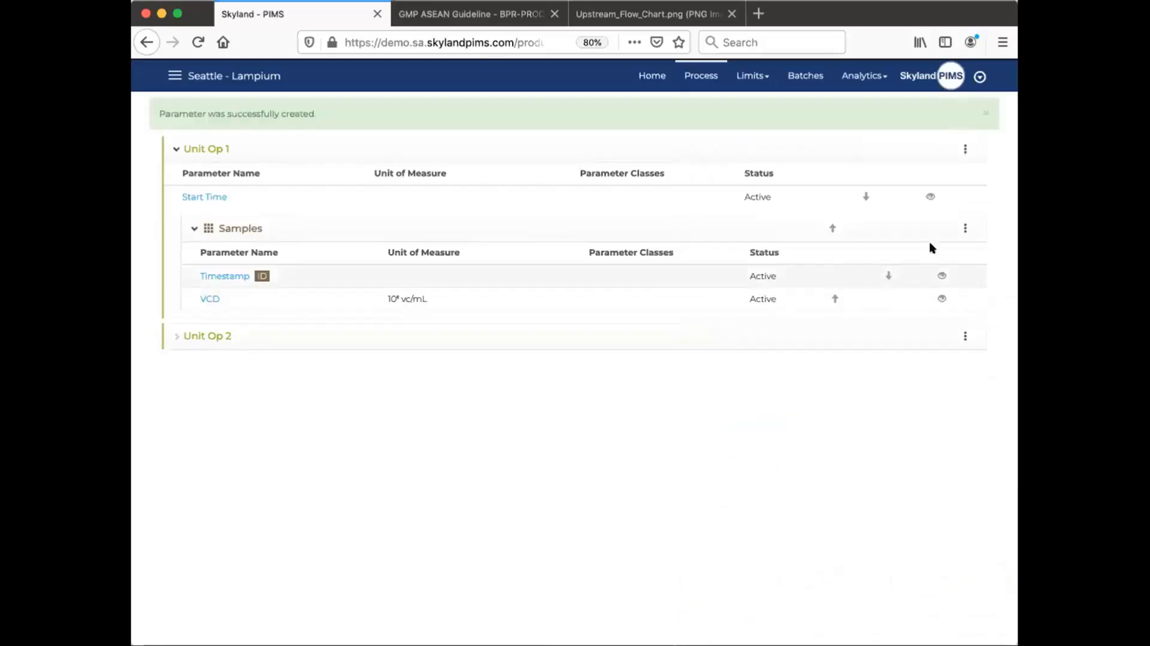
Add a Viability parameter to the Samples table with % as its unit of measure
click(961, 227)
click(937, 246)
text(Viabili)
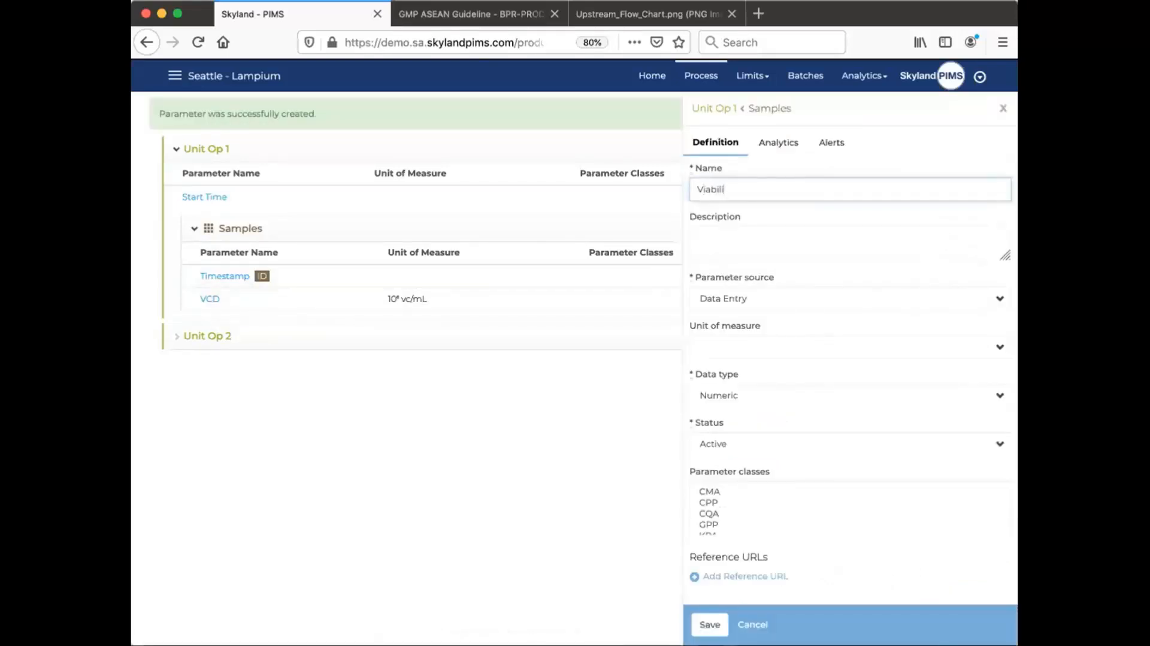
text(ty)
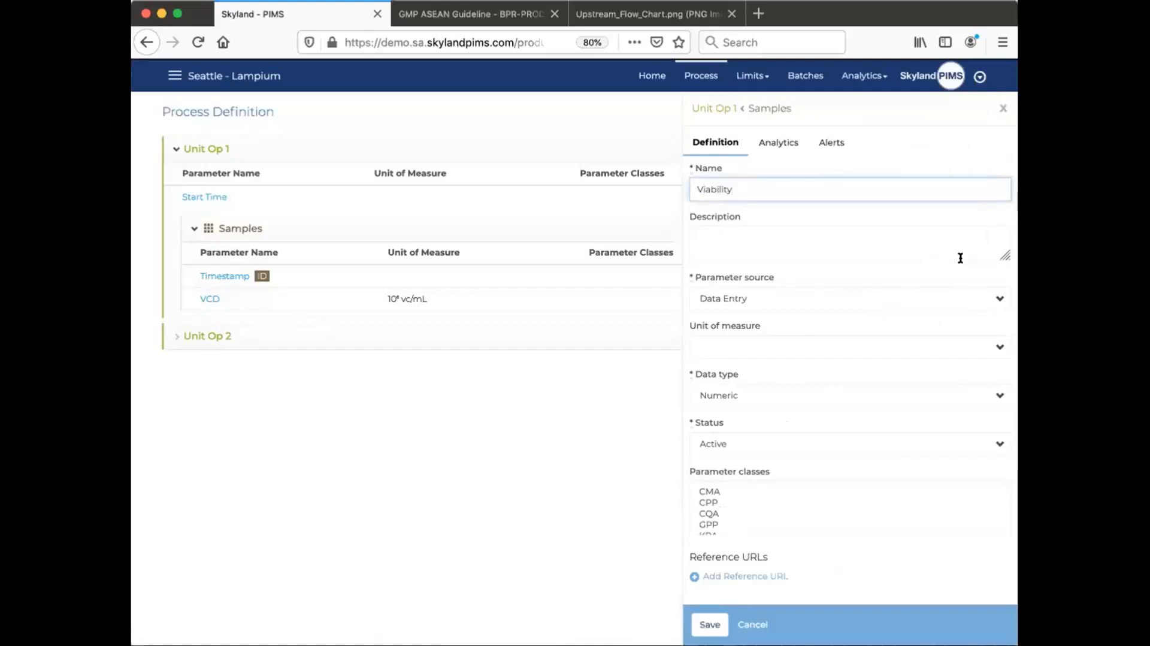
click(754, 346)
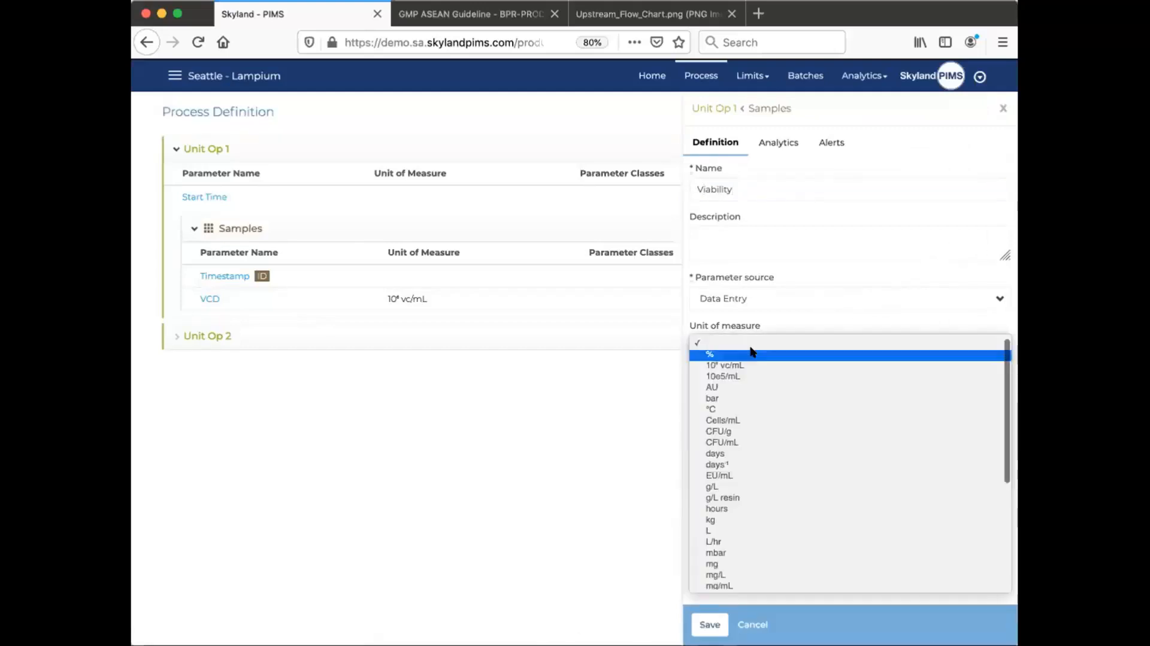
click(749, 354)
click(711, 623)
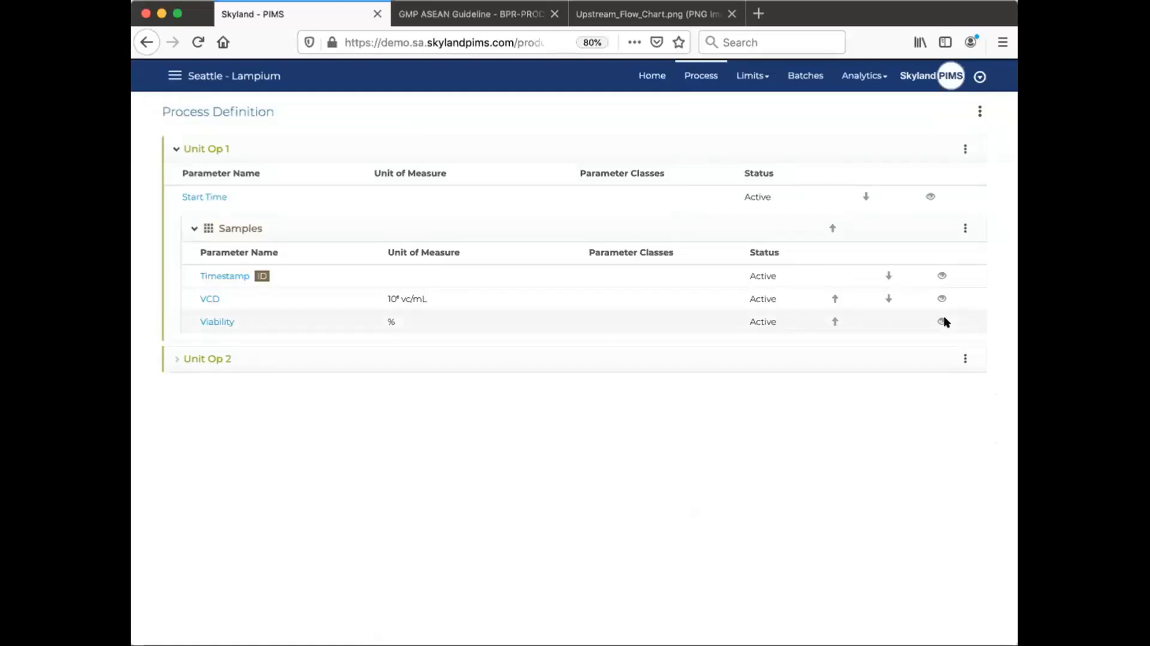
Create a new Lampium batch with the ID Demo for Unit Op 1
click(862, 75)
click(795, 84)
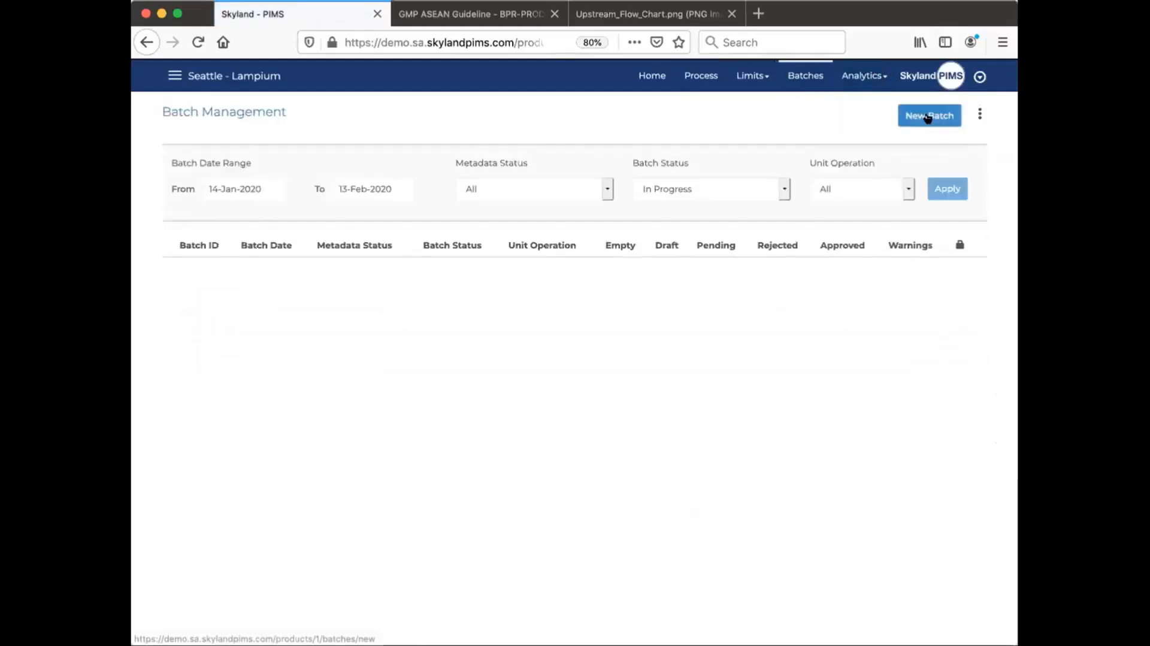
click(926, 116)
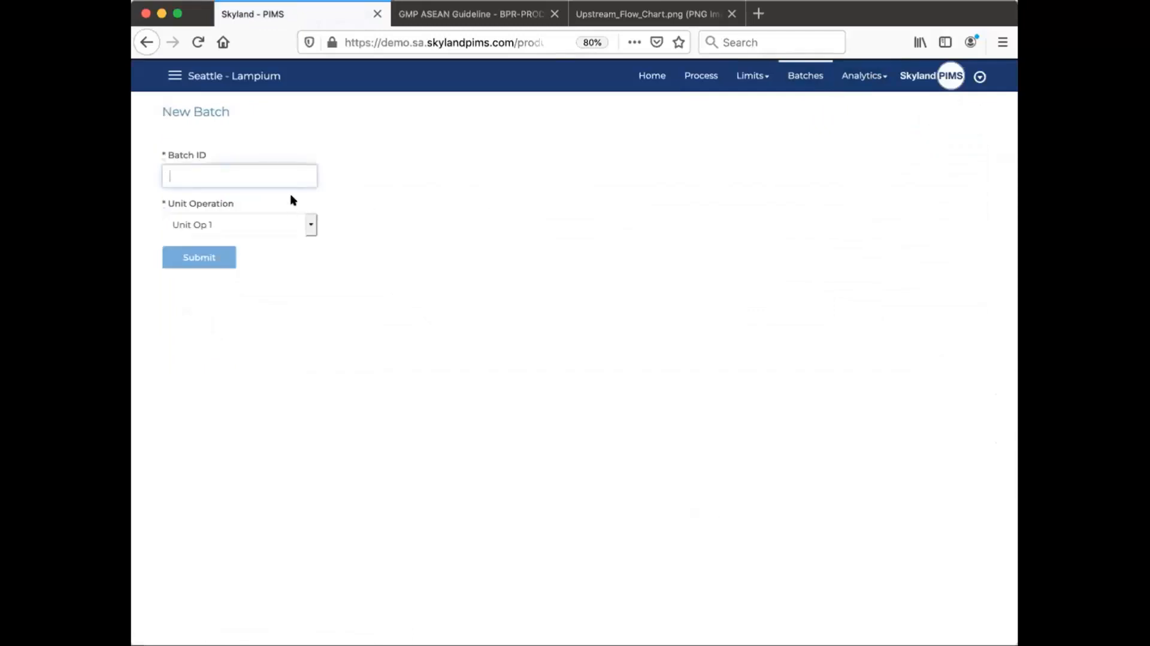
text(Demo)
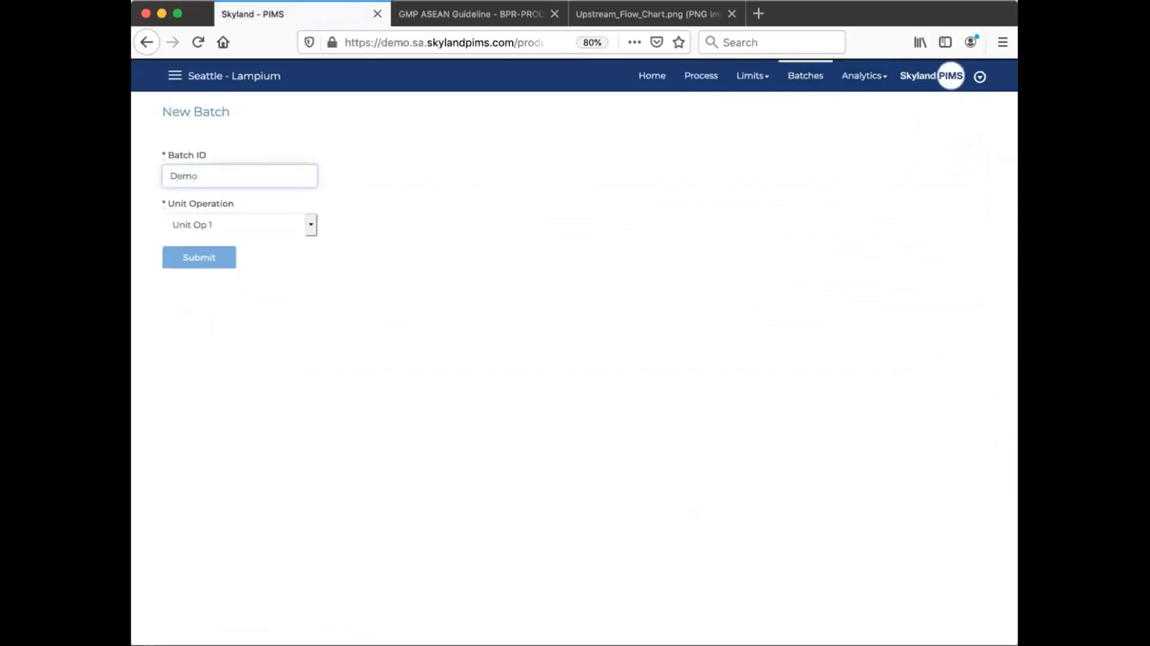
click(216, 233)
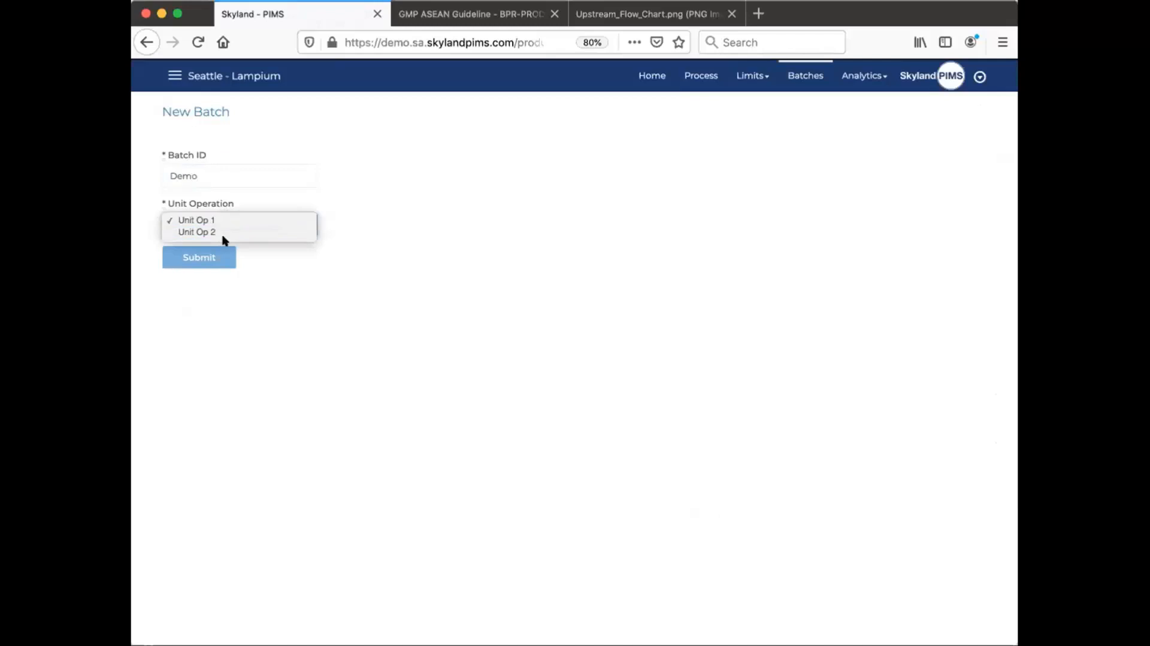
click(226, 220)
click(191, 256)
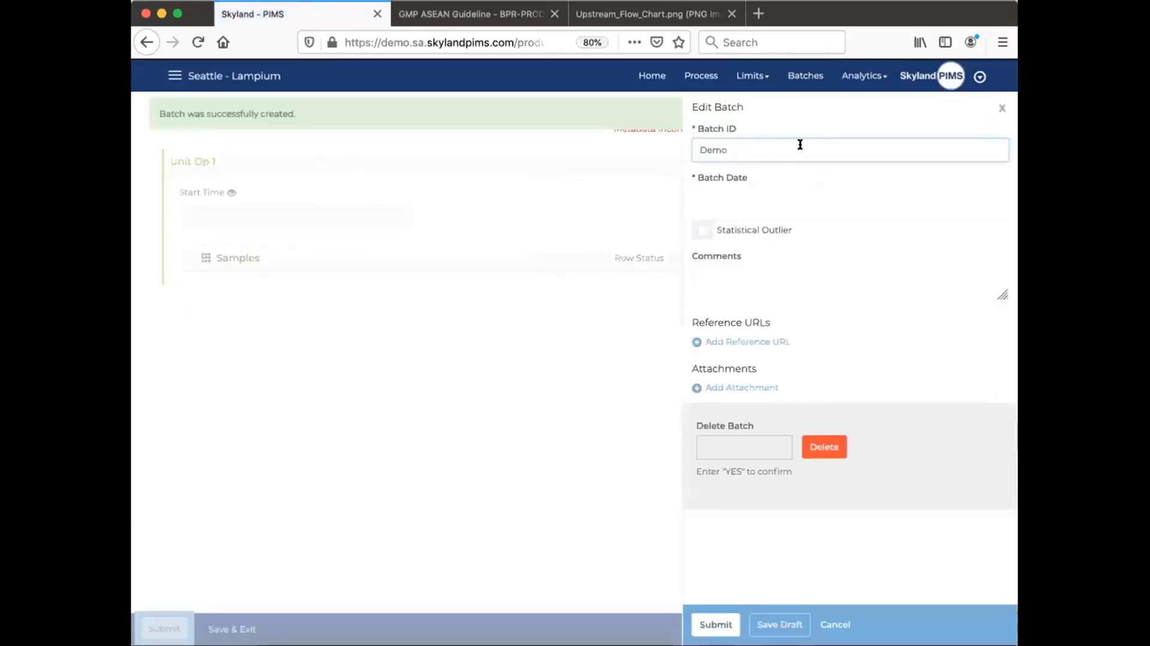
Save the Demo batch metadata as a draft dated 01-Feb-2020 13:00, and set its Start Time to 13-Feb-2020 13:00
click(721, 193)
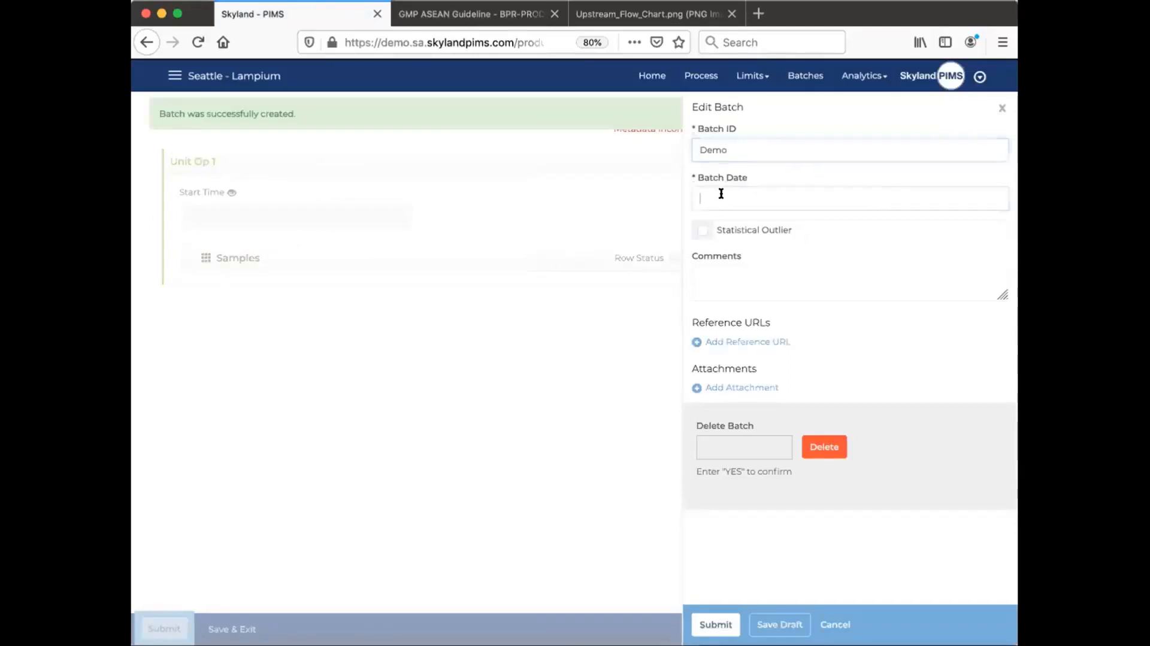
click(830, 253)
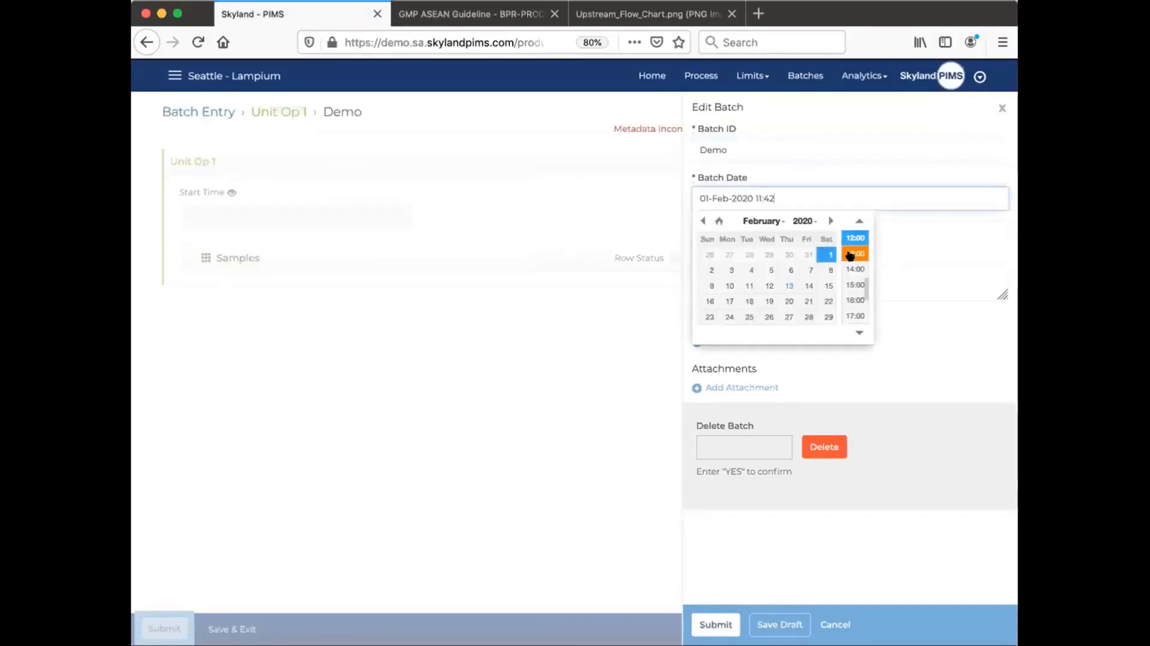
click(855, 253)
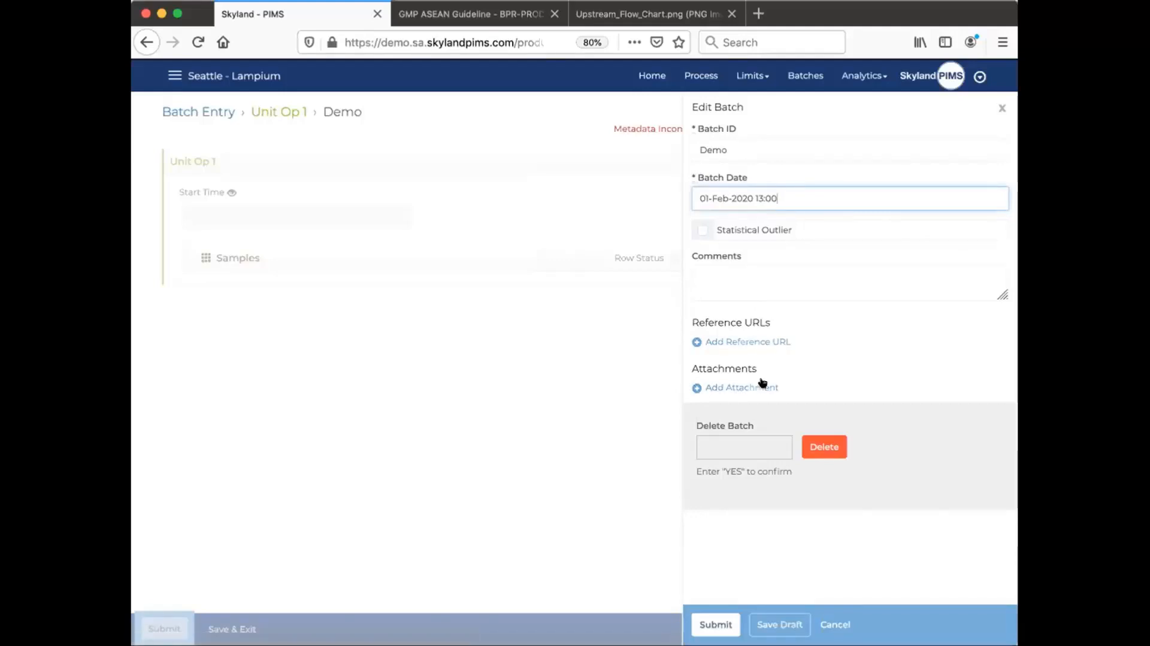
click(765, 623)
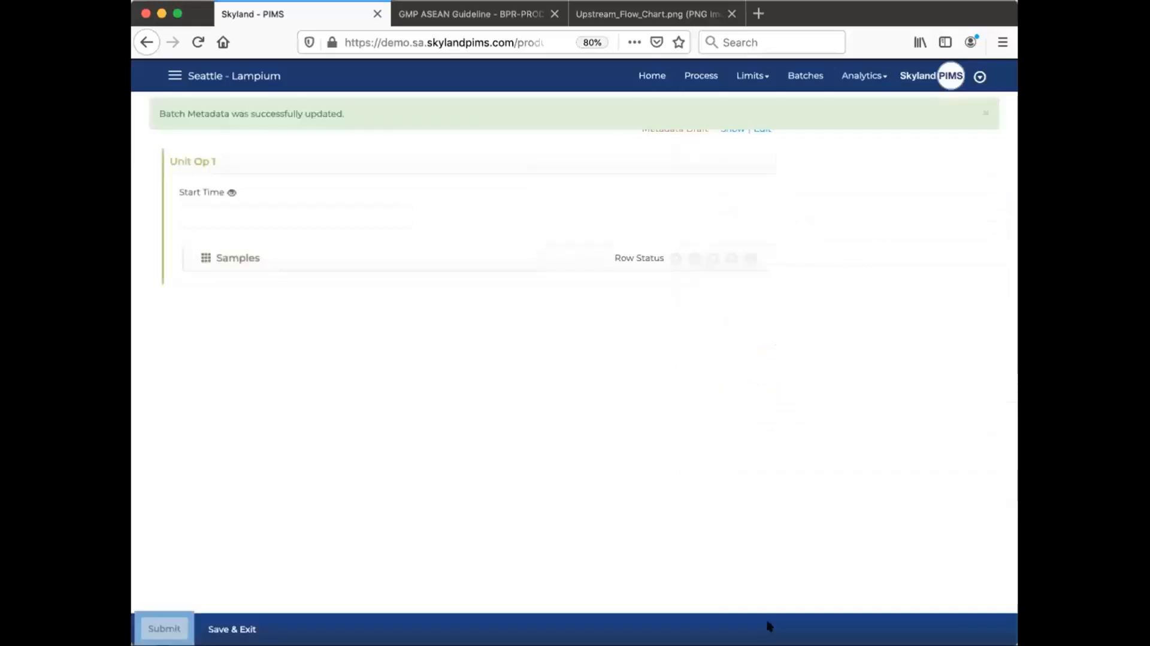
click(262, 213)
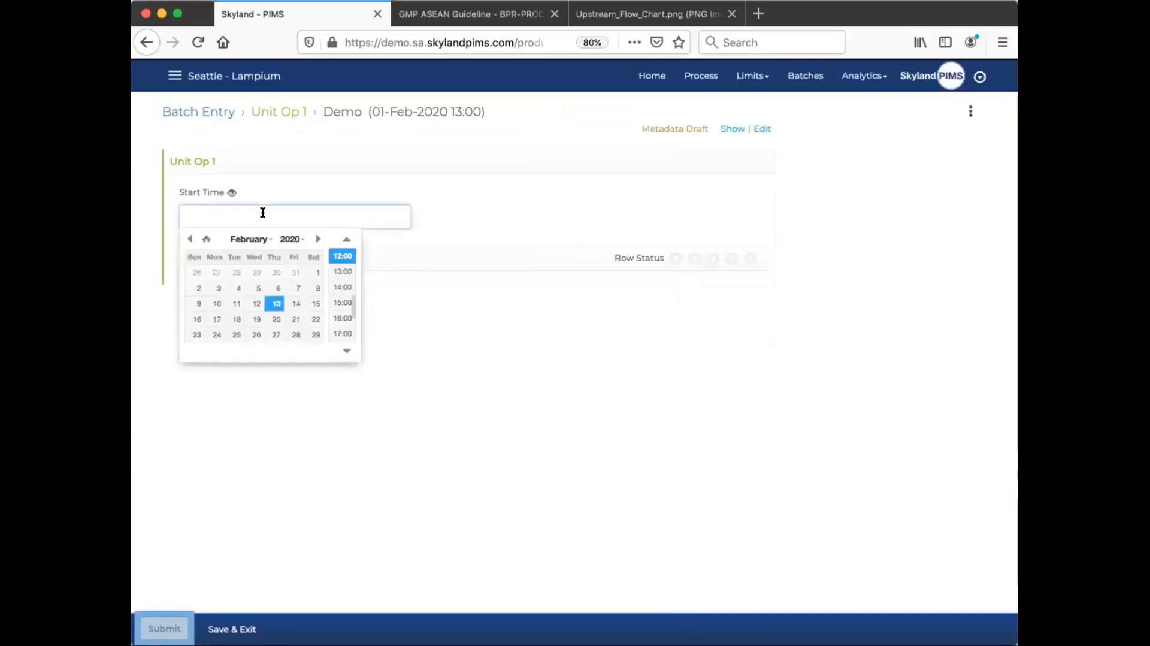
click(339, 264)
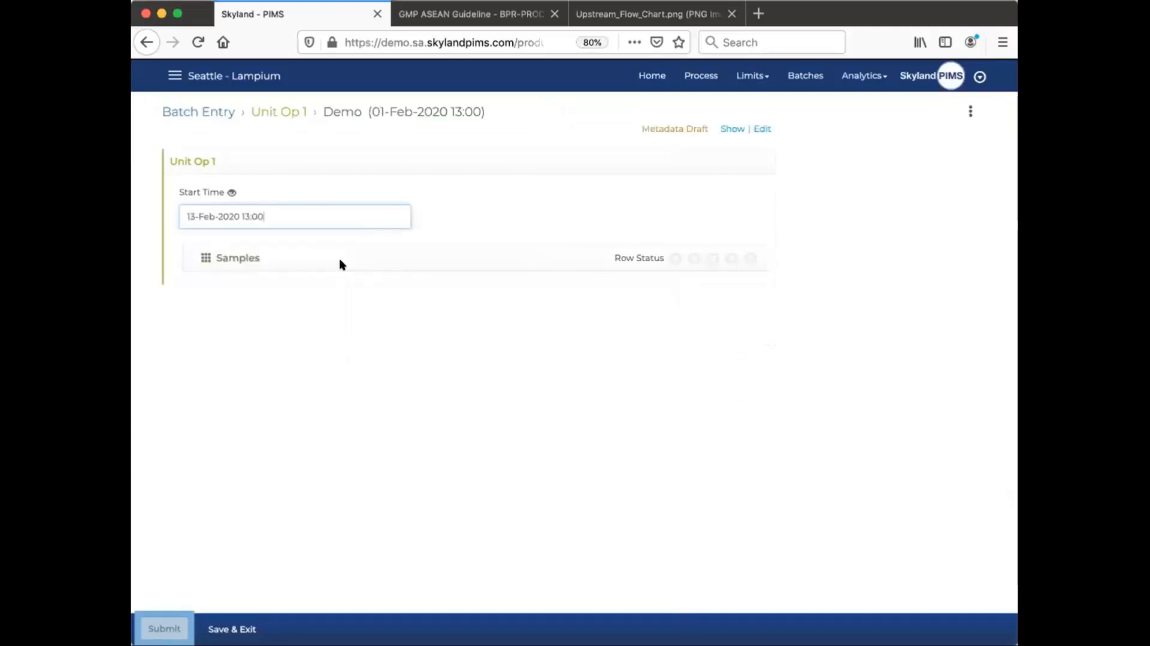
Enter a Samples row with timestamp 13-Feb-2020 13:00, VCD 4.2 and Viability 98, and save the batch values
click(233, 258)
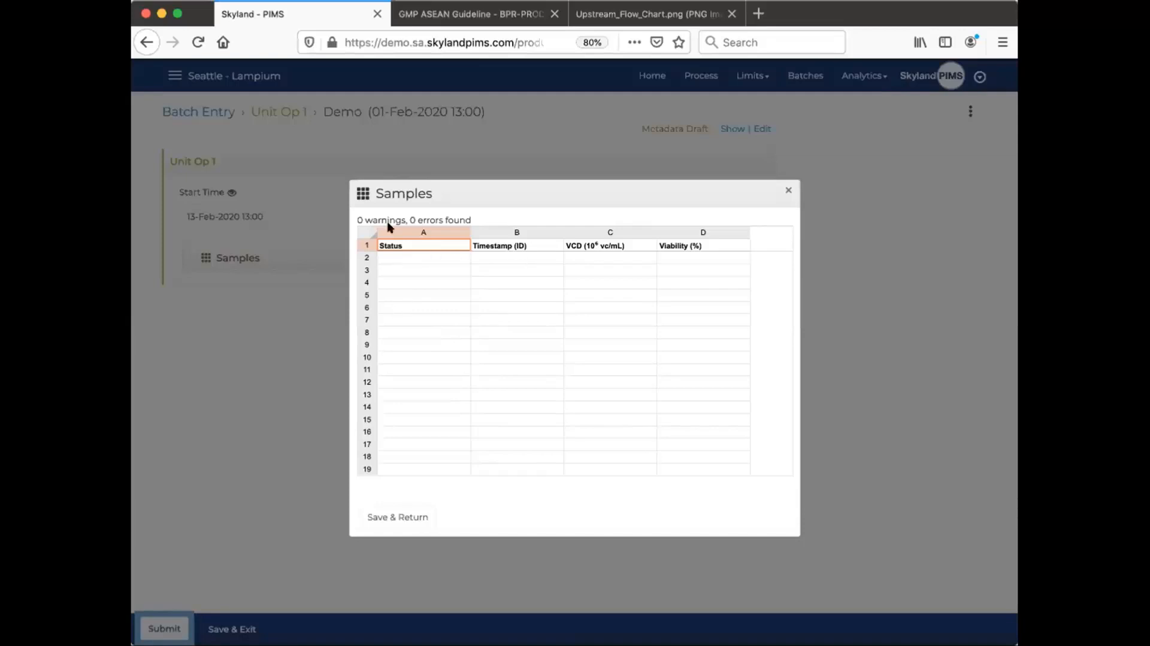
click(505, 258)
click(569, 272)
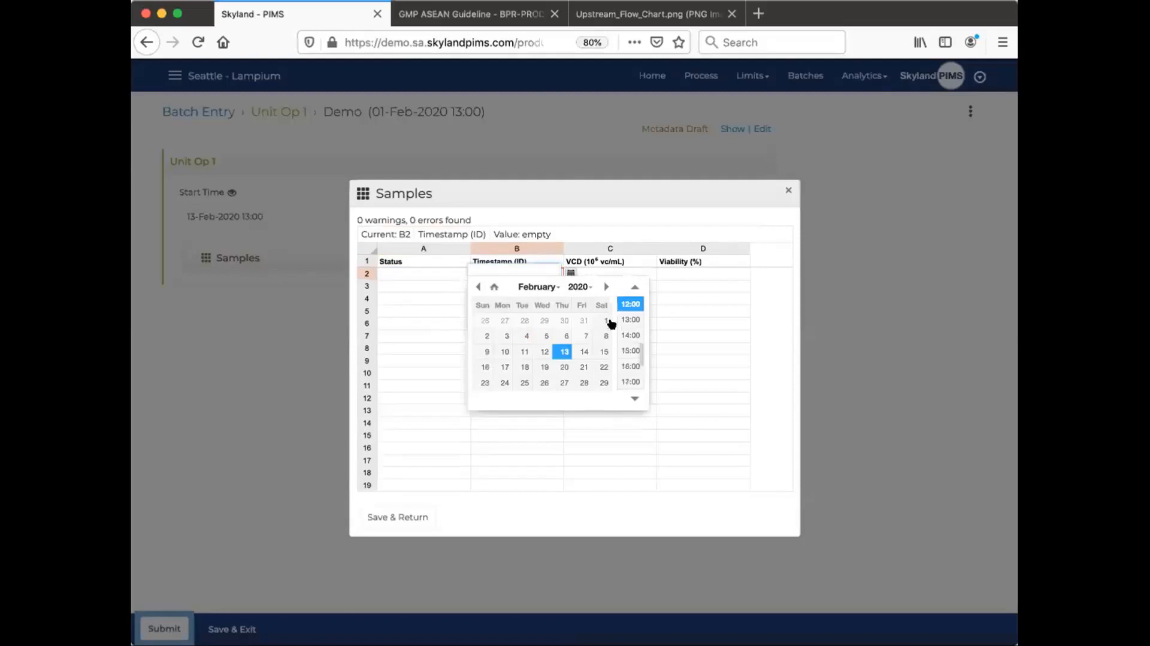
click(629, 317)
key(Tab)
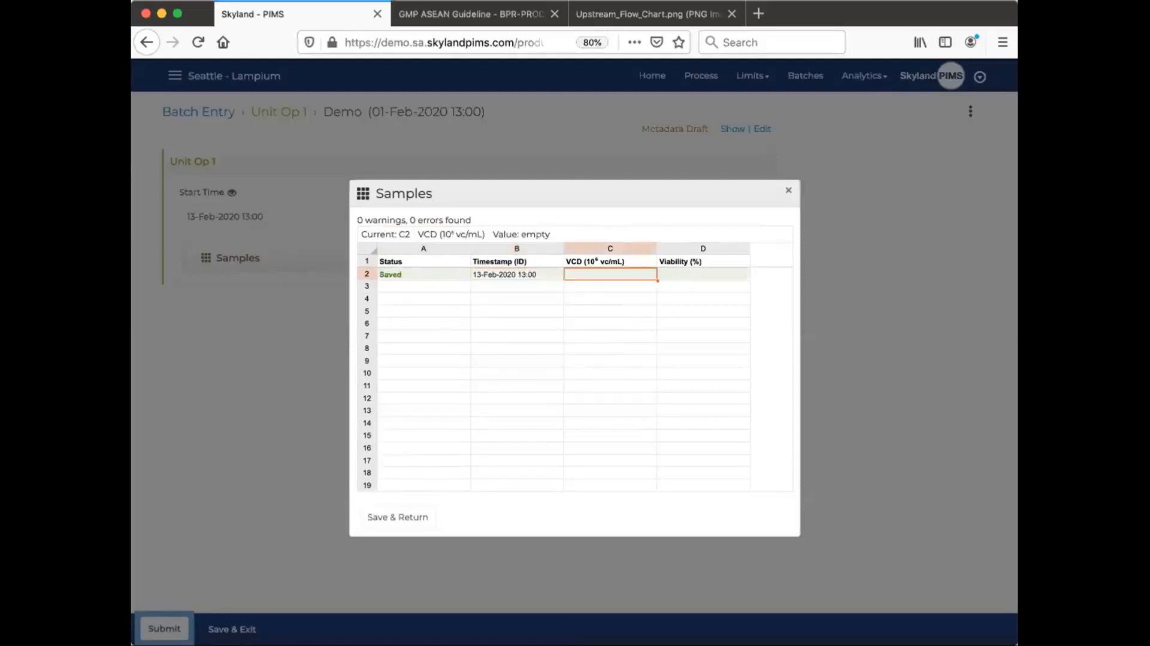
text(4.2)
key(Tab)
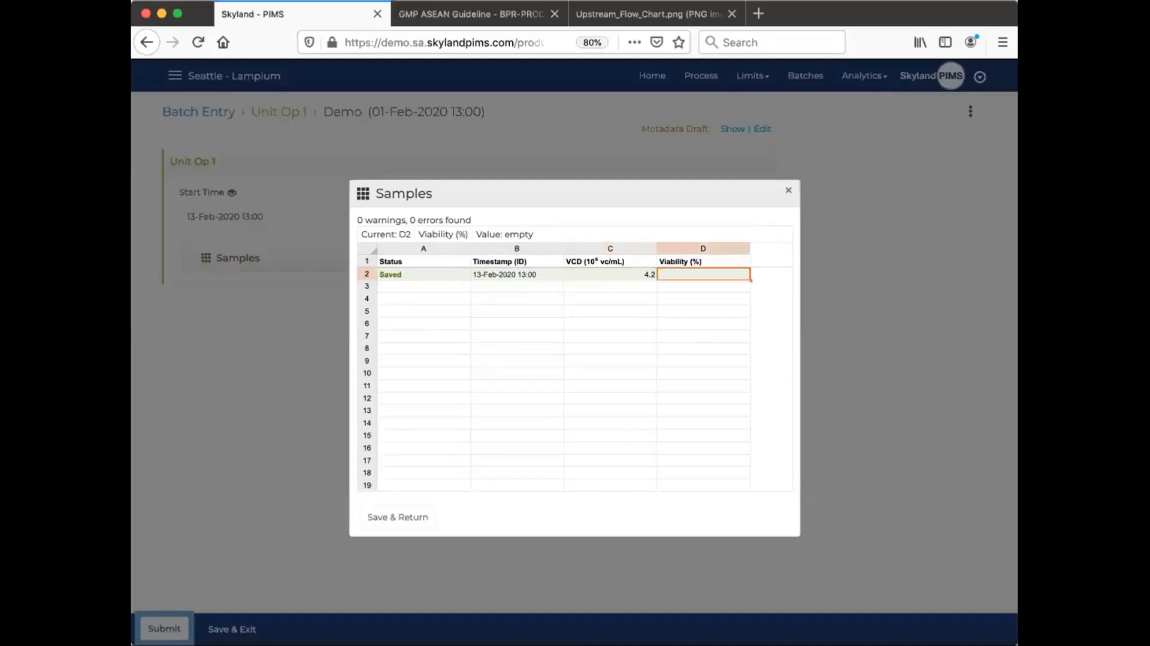
click(634, 273)
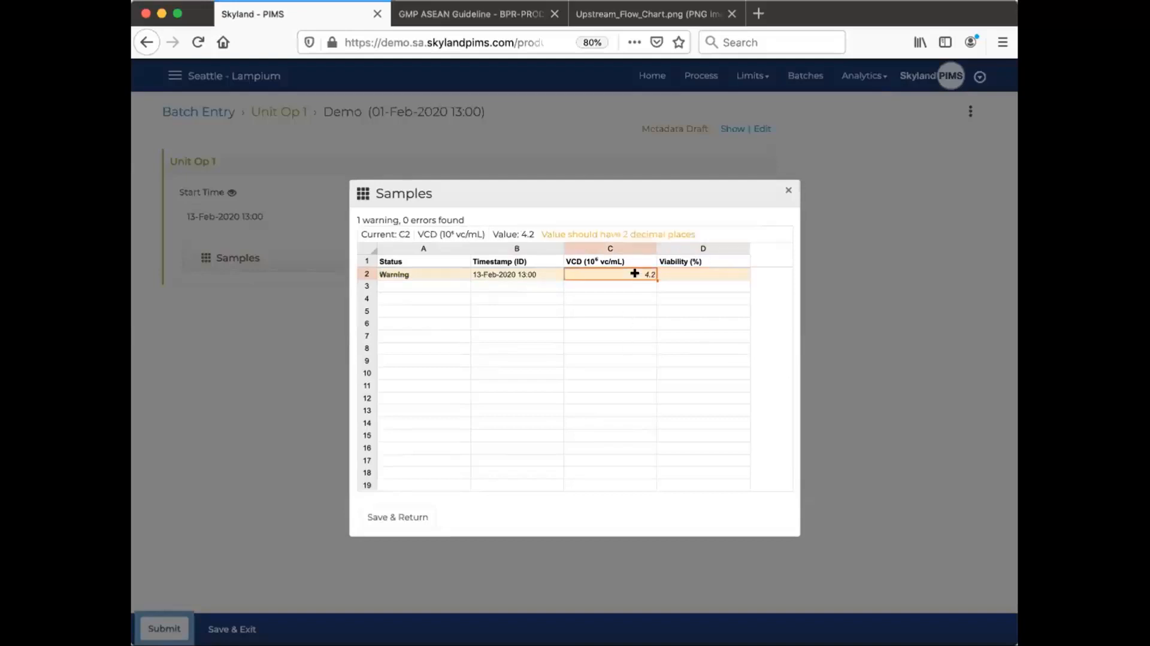
key(Tab)
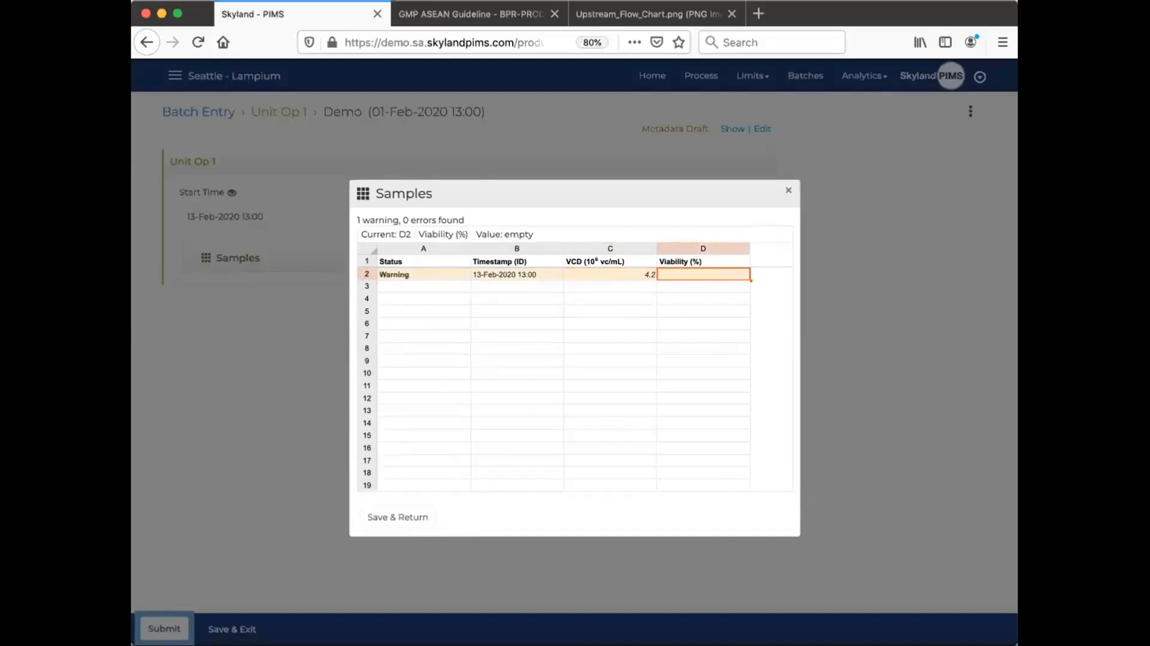
text(98)
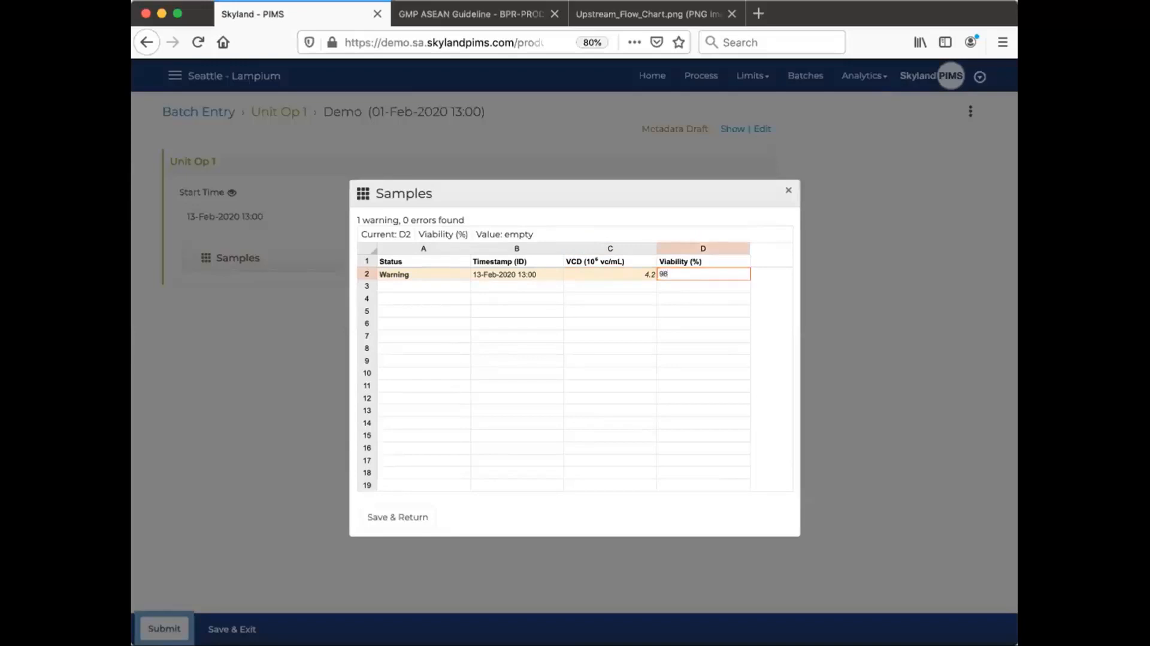
key(Tab)
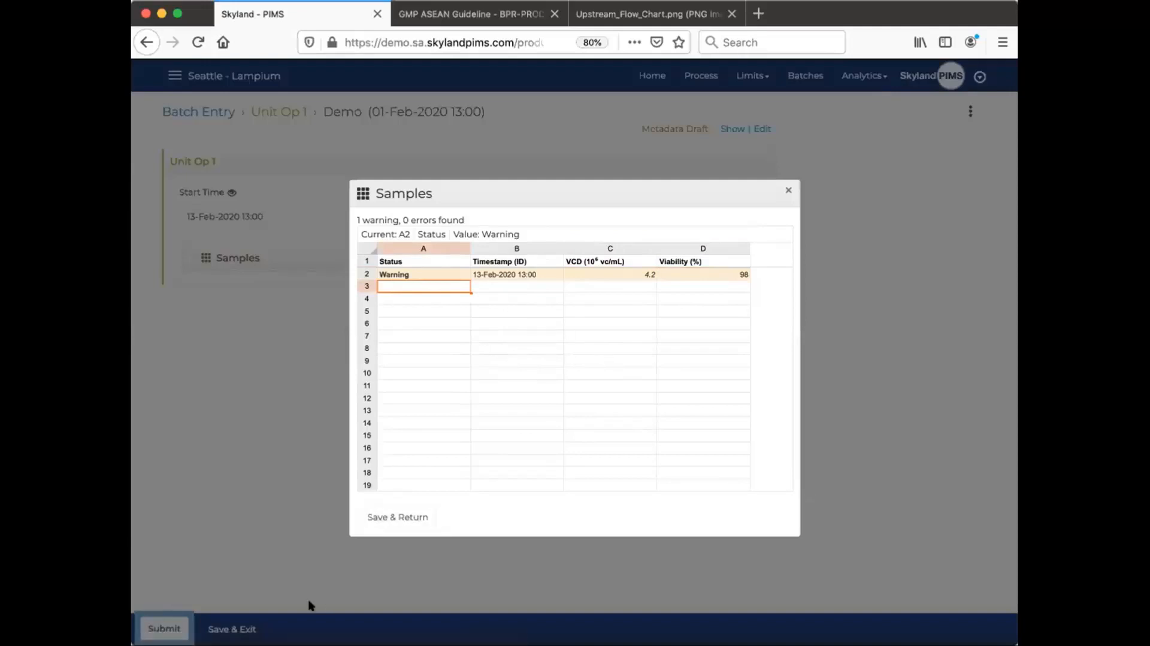
click(392, 515)
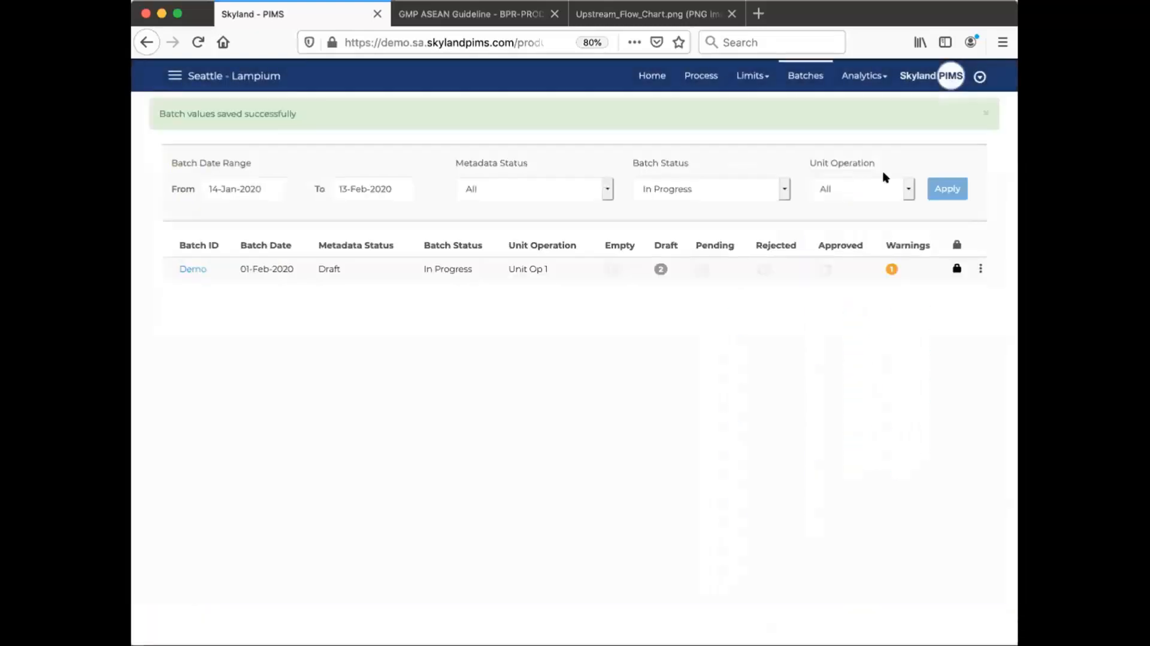
Review the download and import options available for batch data in Batch Management
click(985, 112)
click(980, 113)
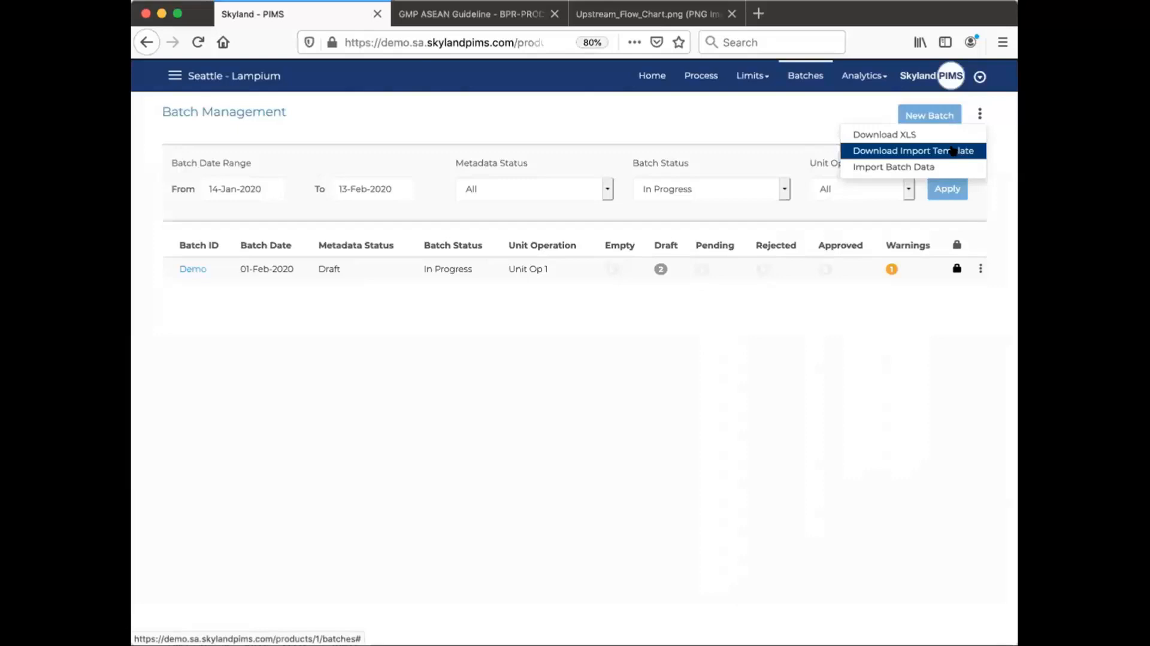
click(992, 207)
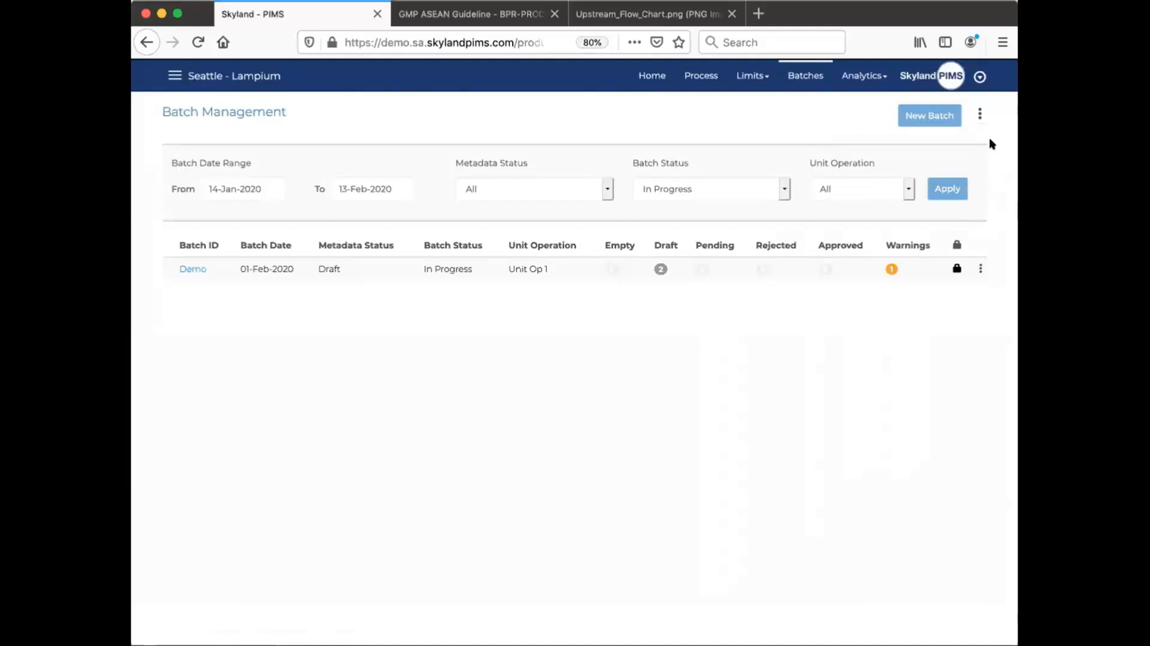
View the VCD parameter's details in the process definition and highlight its query alias
click(701, 77)
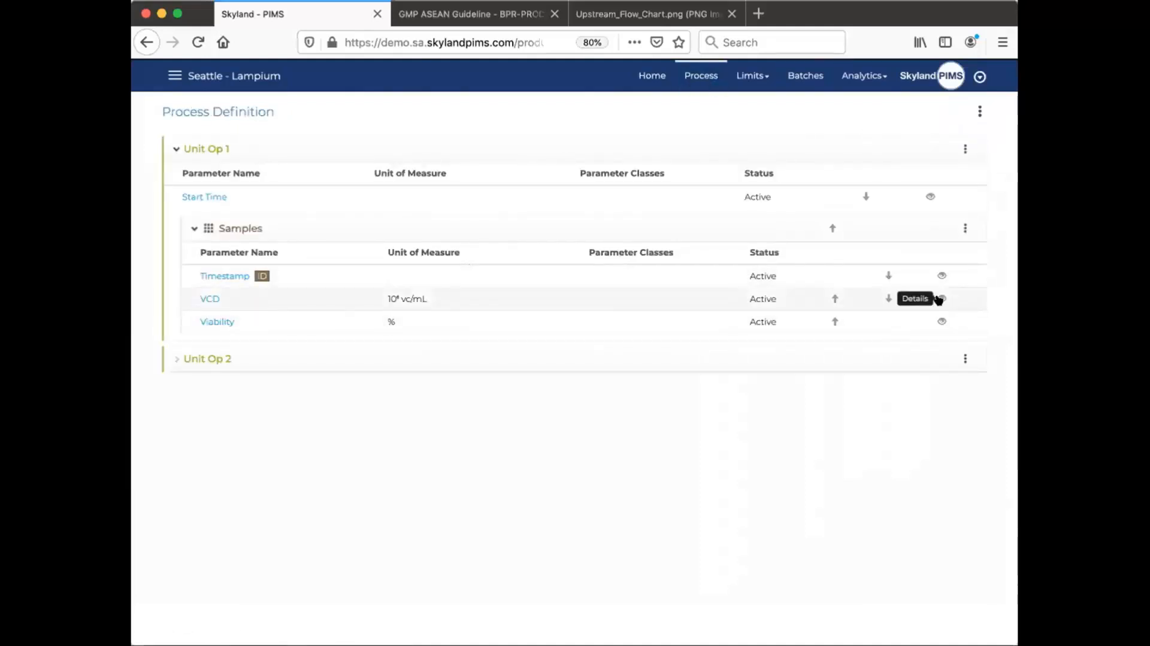
click(941, 299)
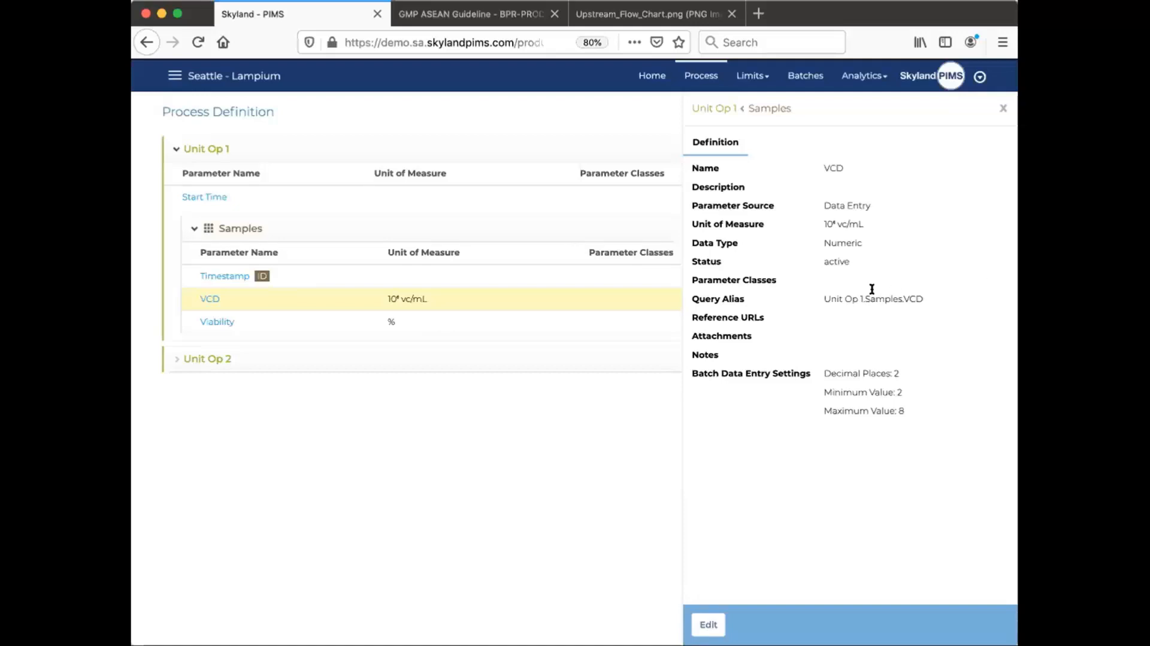
drag(821, 299, 921, 300)
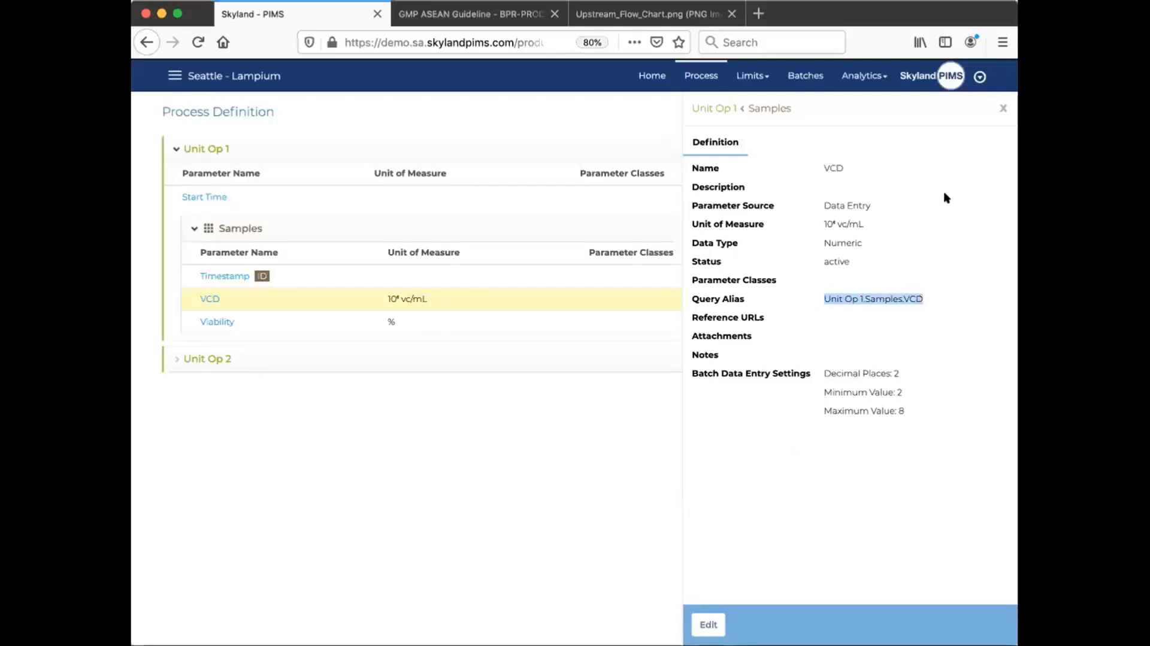
Close the VCD parameter's details, view them once more from the Samples table, and return to the process definition
click(999, 108)
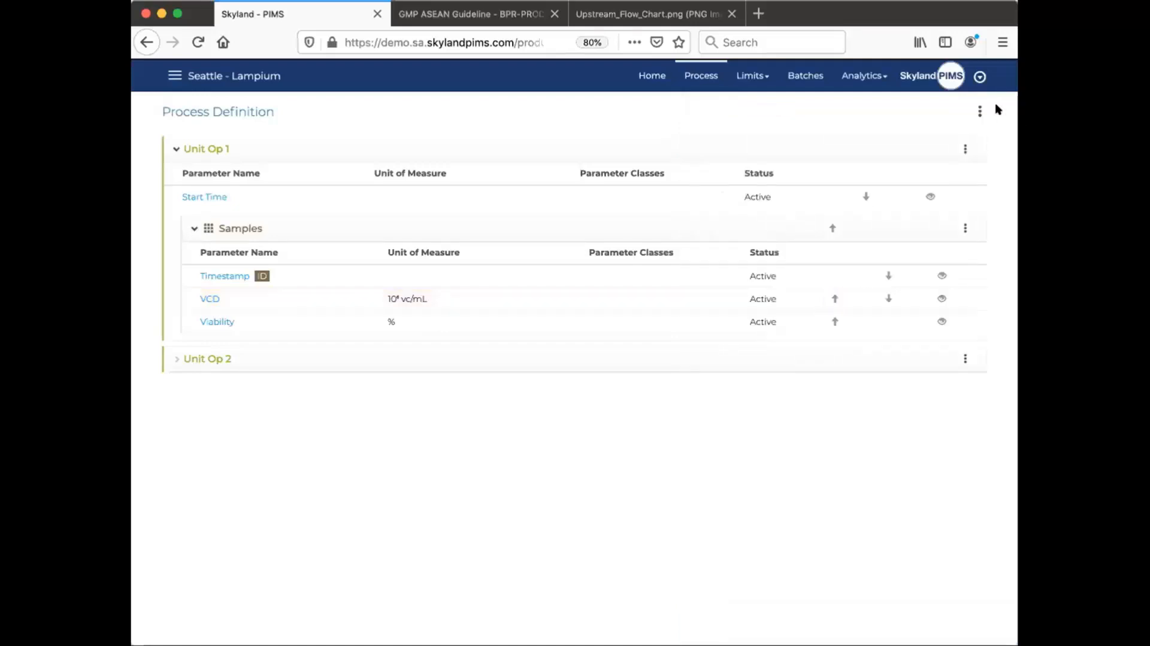
click(935, 297)
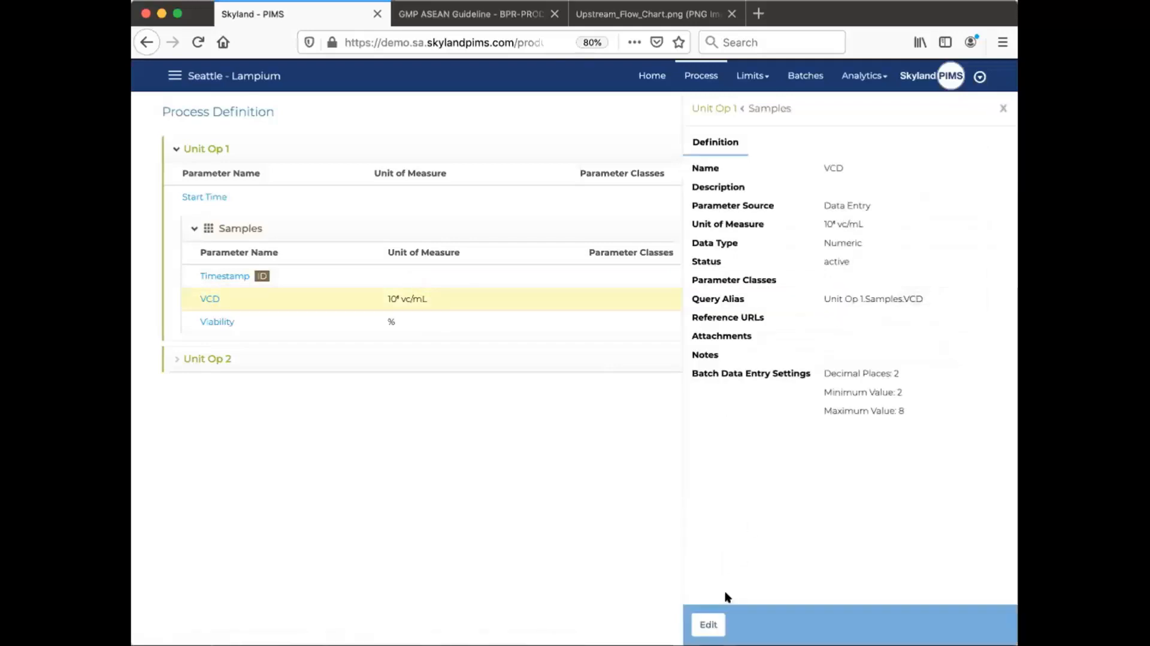
click(1001, 109)
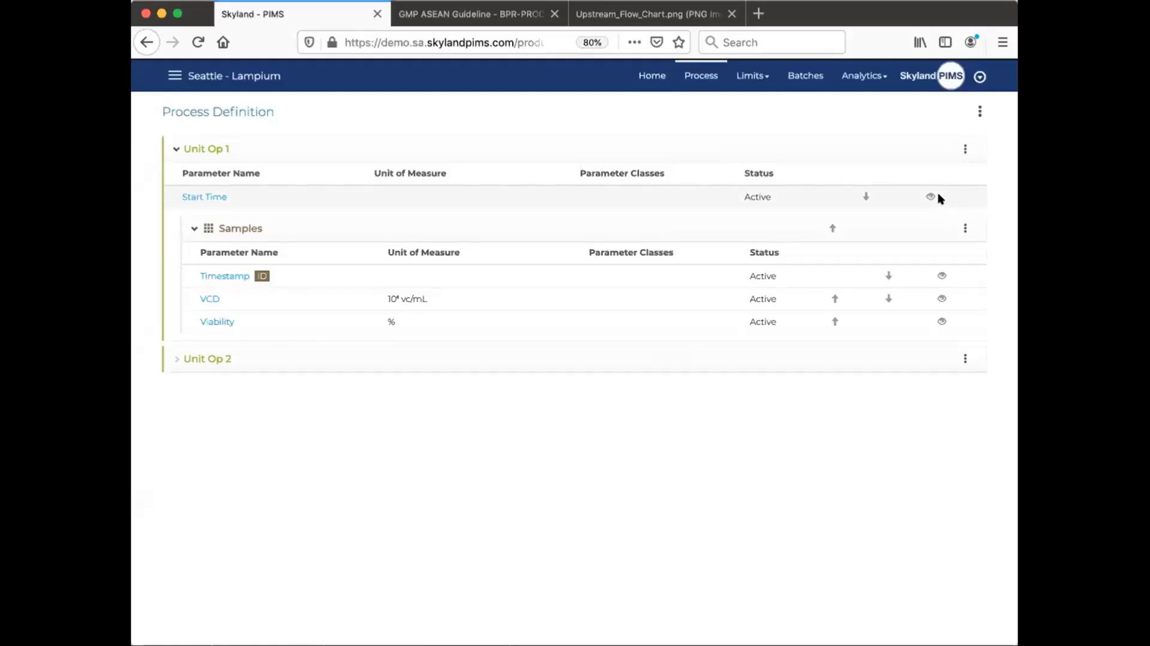
Remove the Parameter Manager role from the third listed user's account and save the user
click(980, 77)
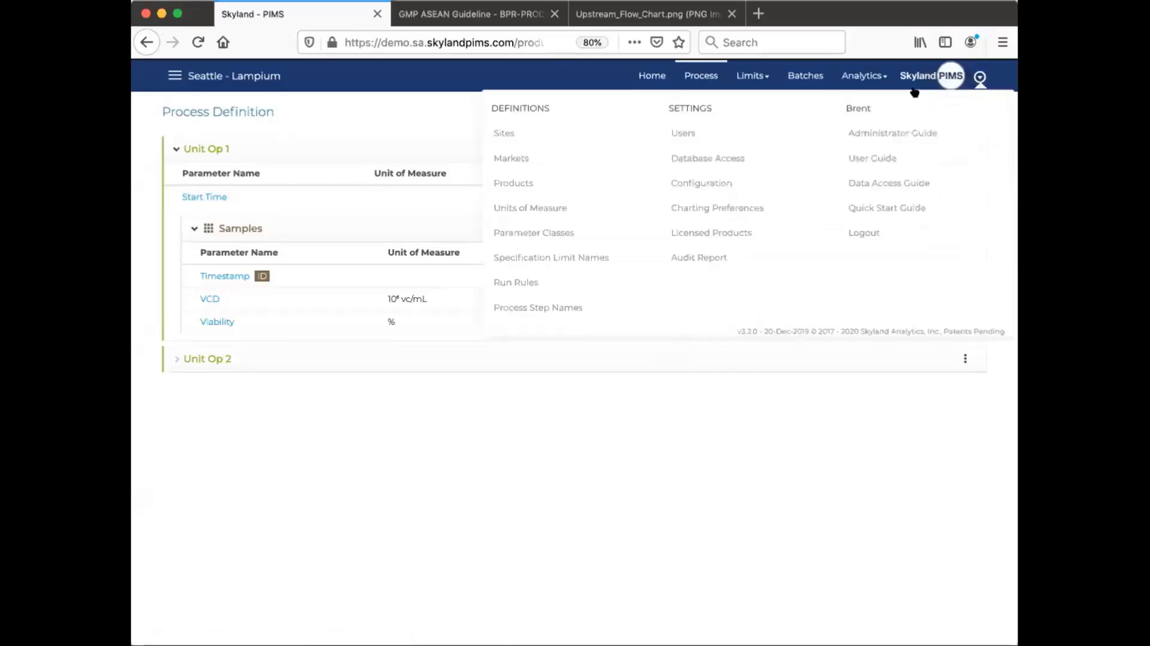
click(732, 130)
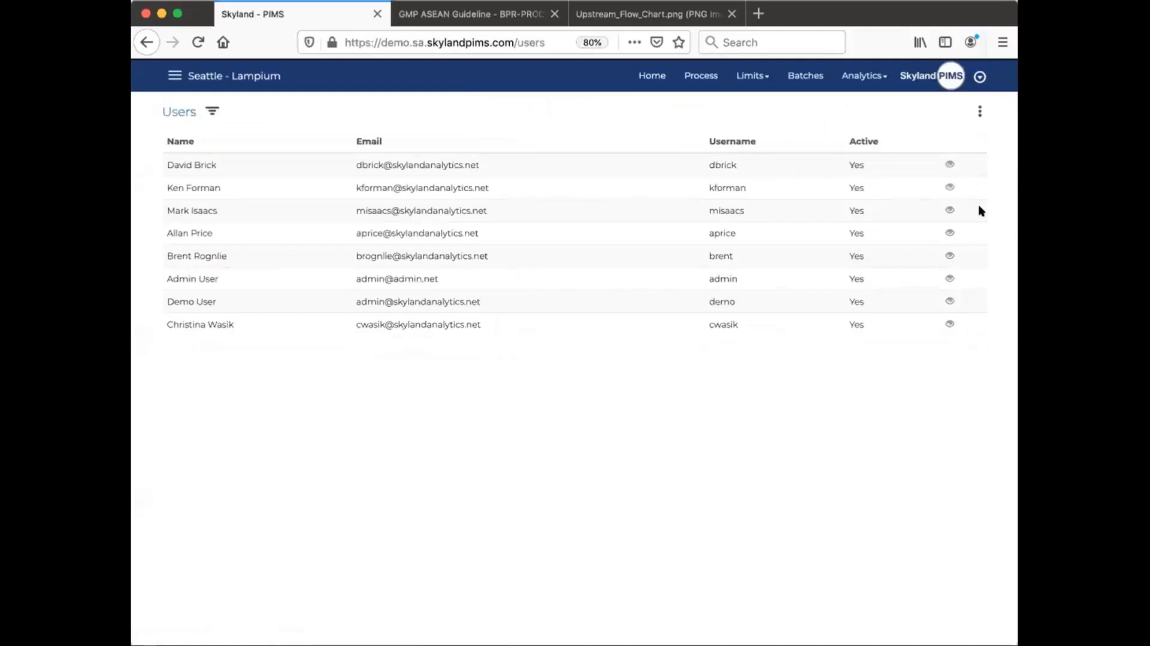
click(949, 210)
click(708, 624)
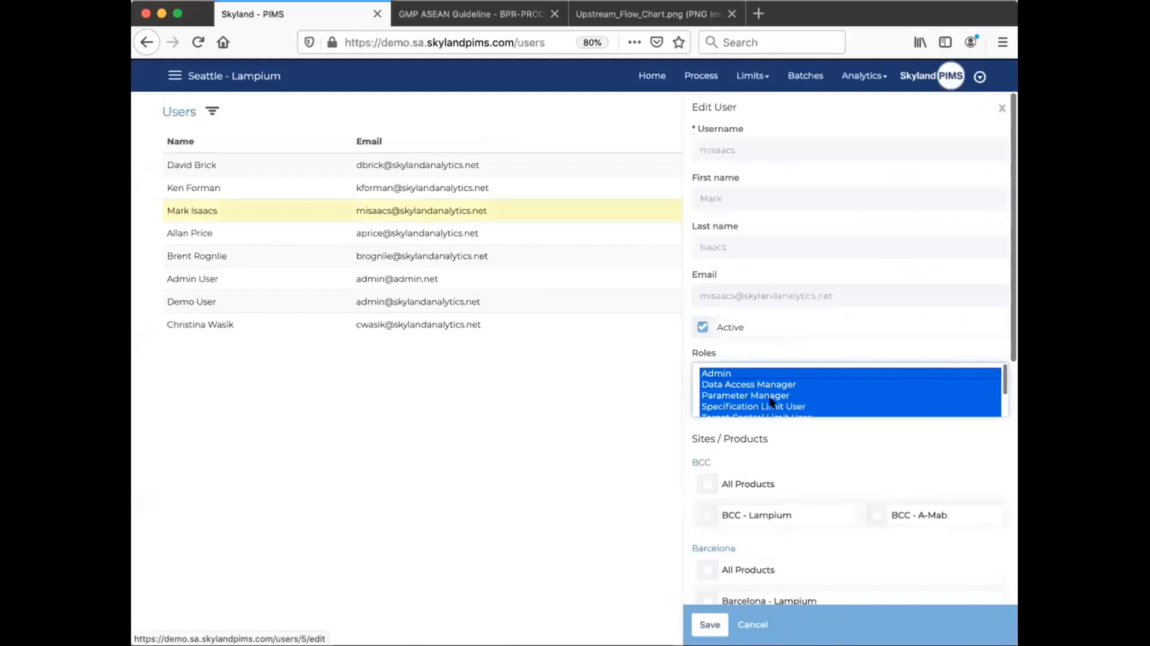
scroll(772, 400, down, 2)
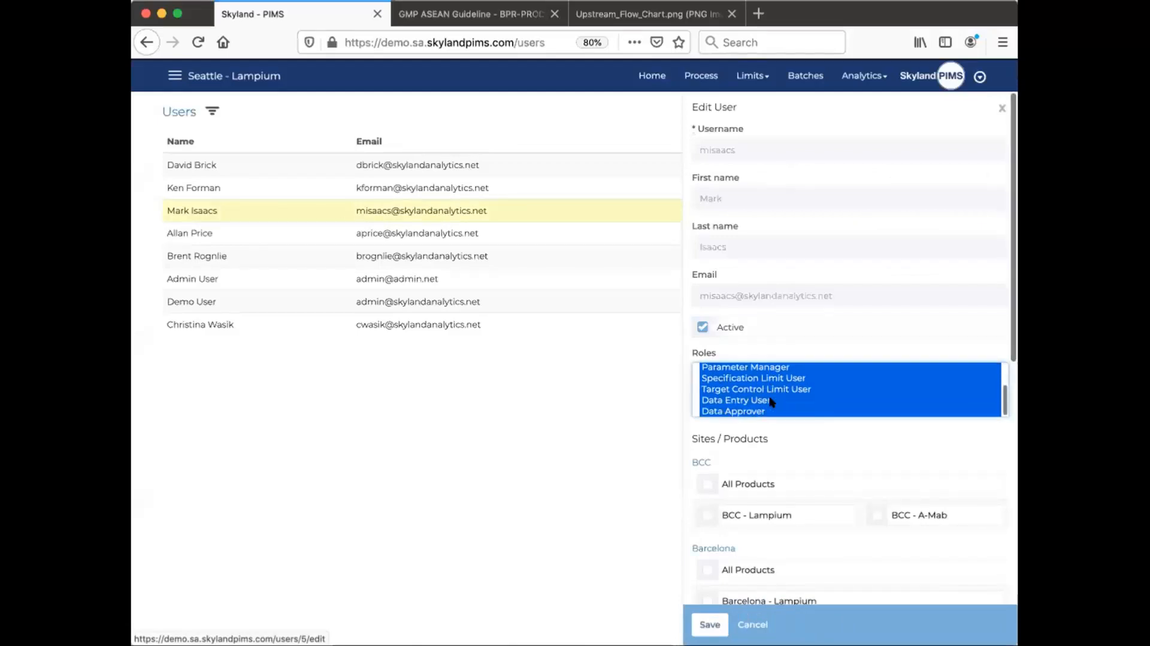
click(707, 623)
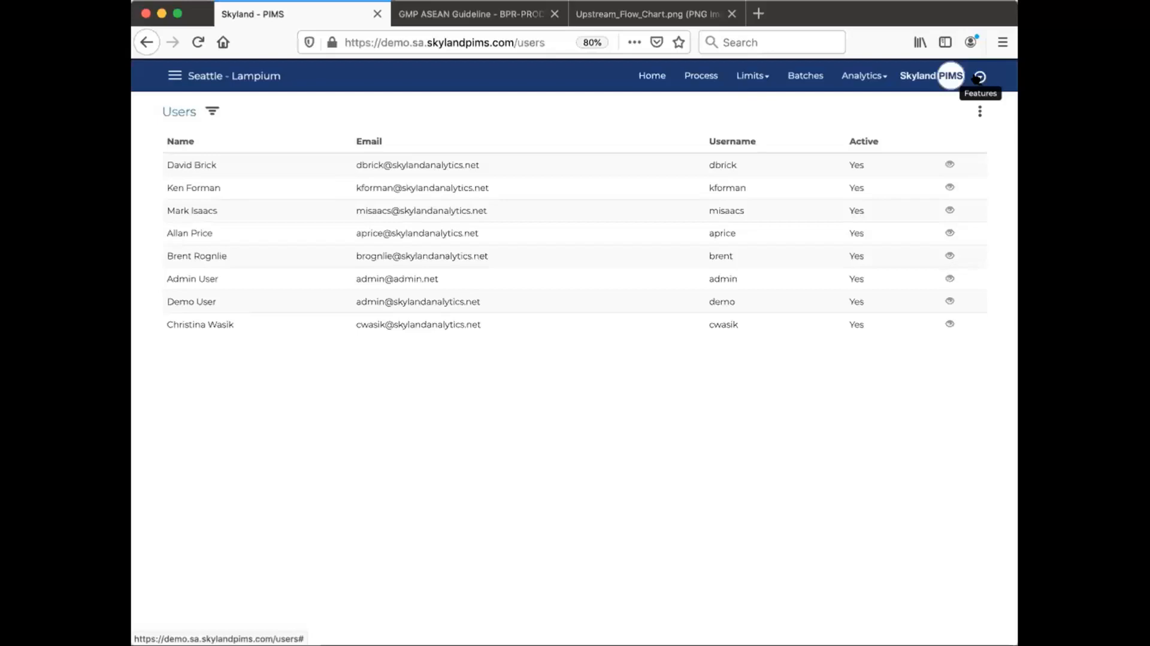
Open the Audit Report and review its filters for user, product and object type, plus its download option
click(979, 77)
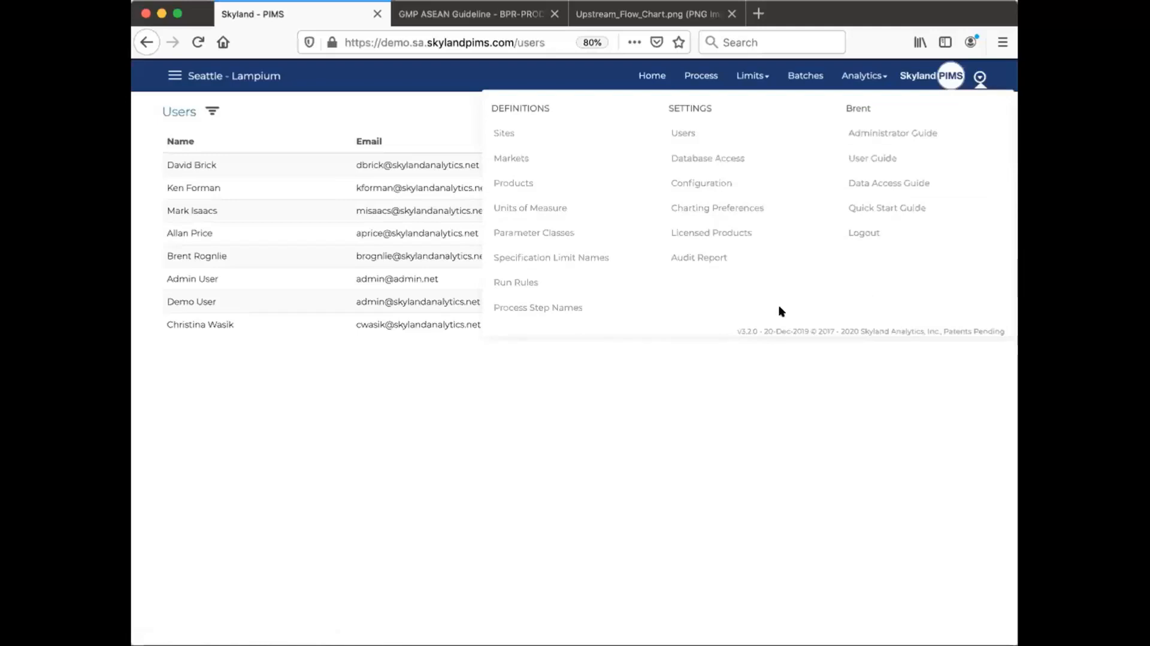
click(717, 257)
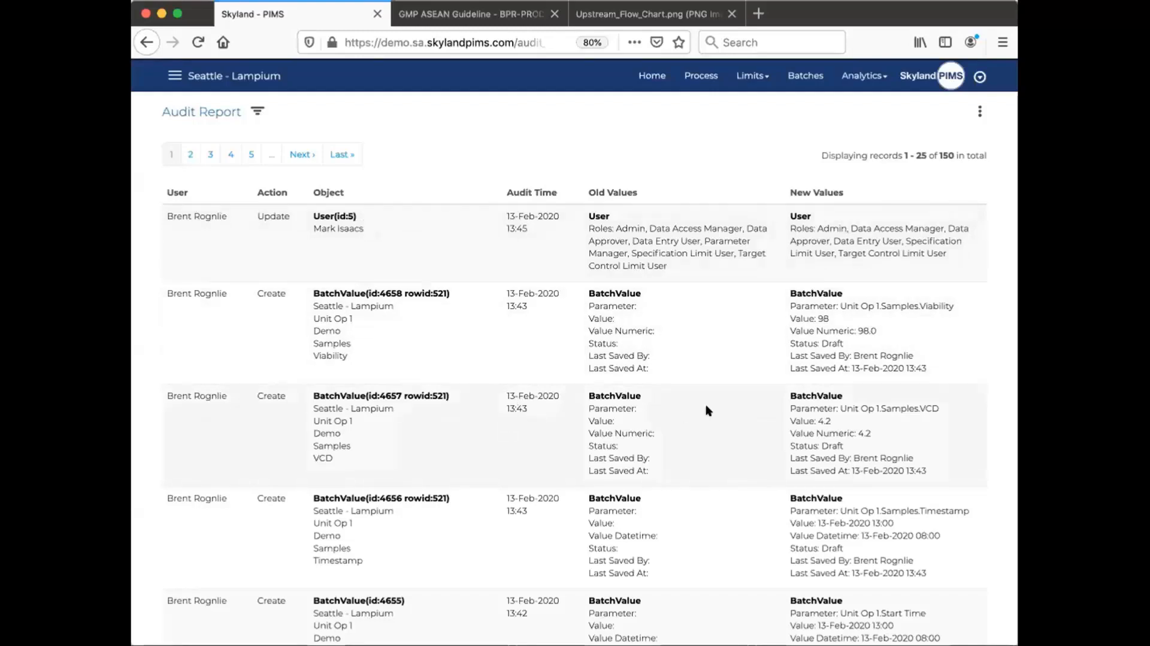
click(256, 111)
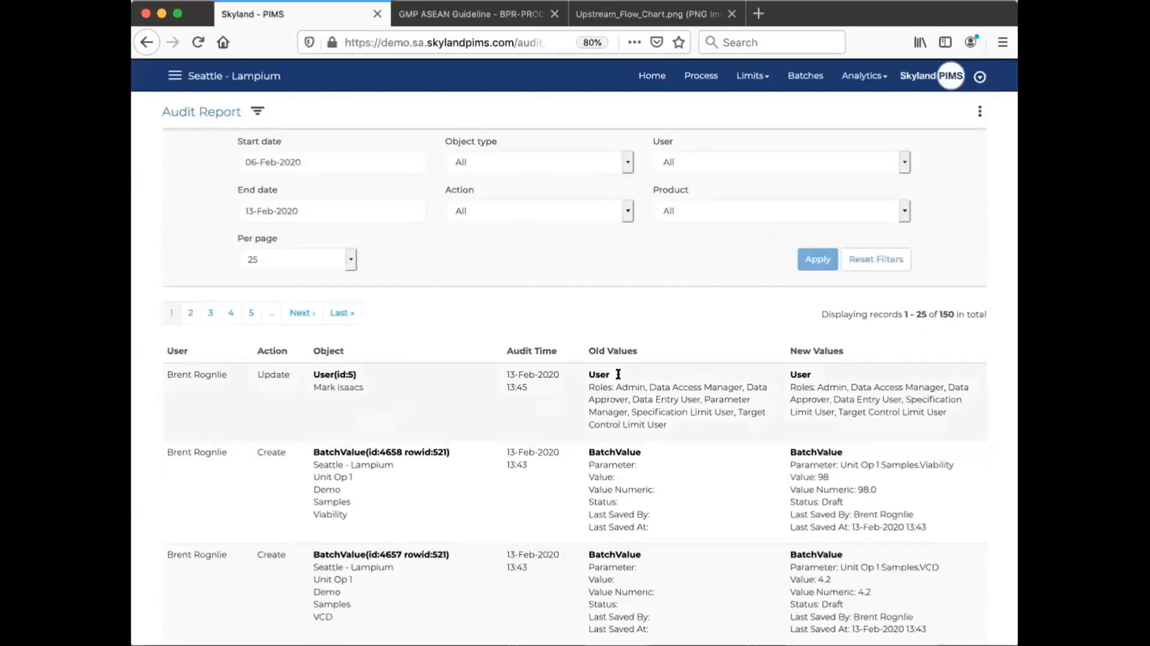
click(730, 161)
click(776, 148)
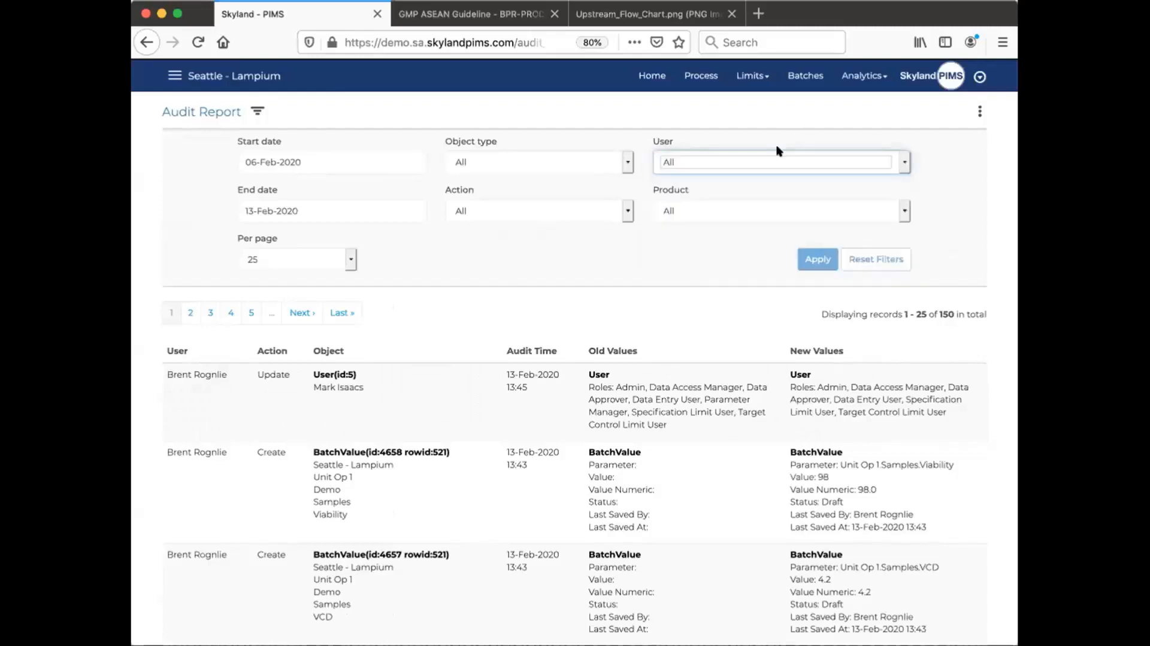
click(729, 209)
click(591, 227)
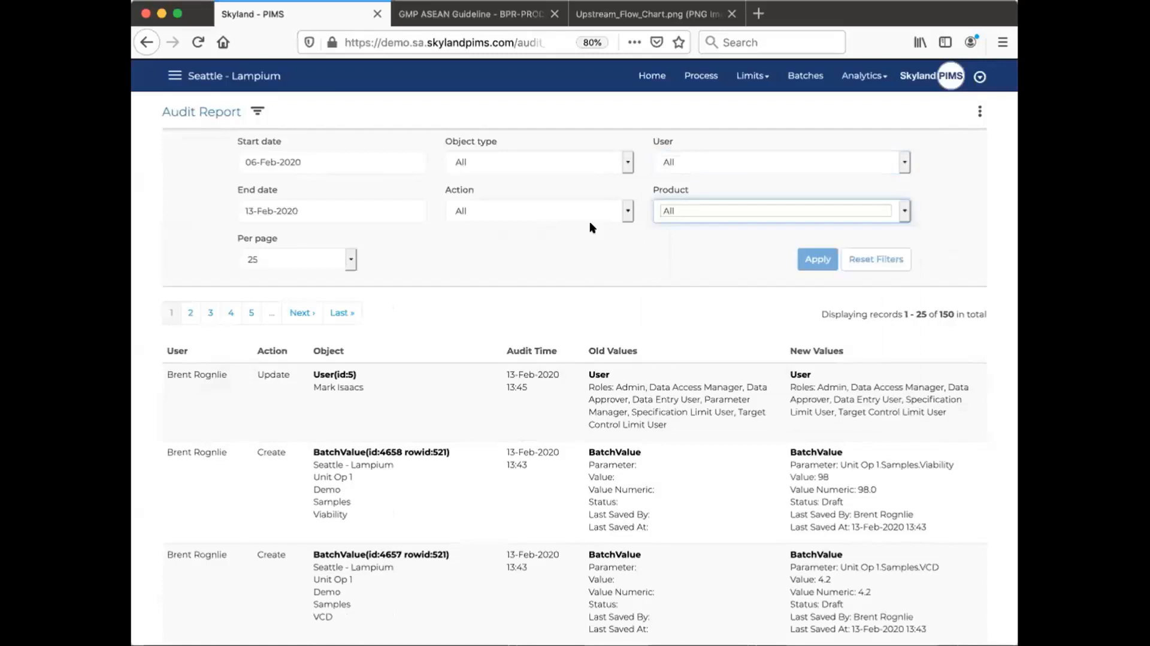
click(628, 163)
click(680, 248)
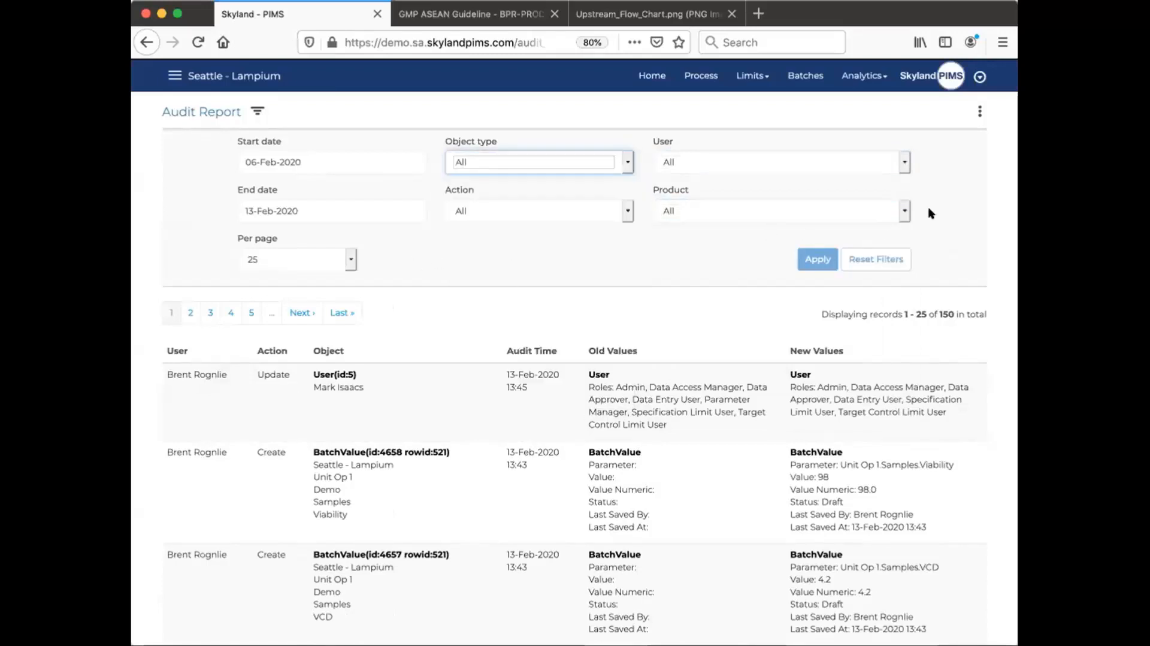
click(976, 110)
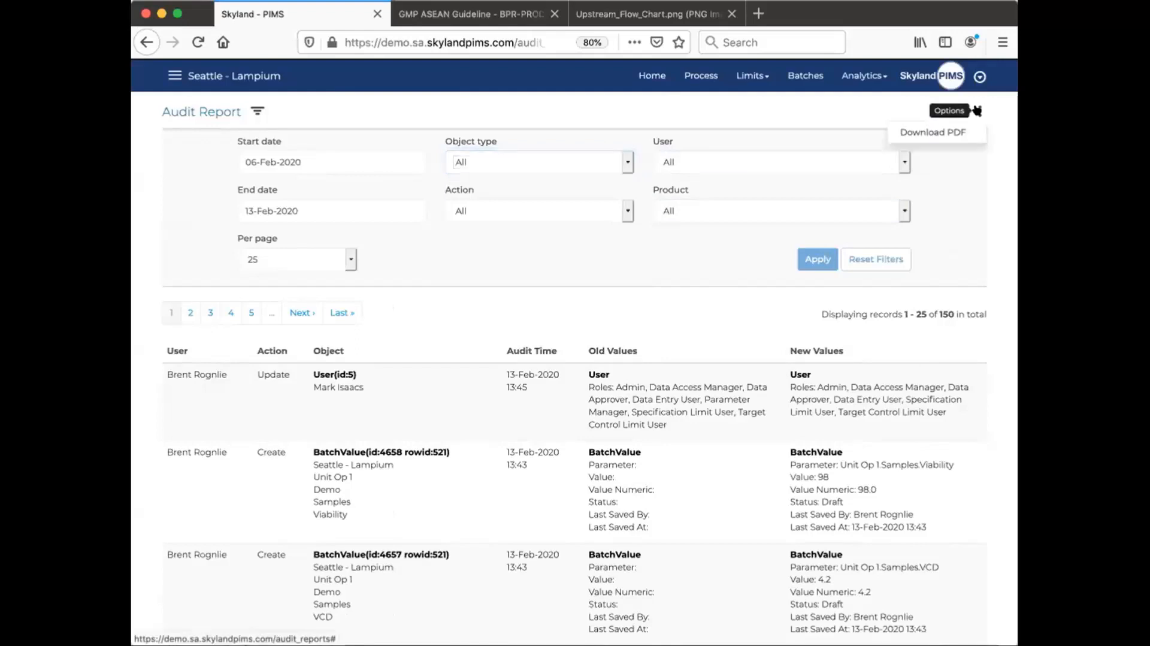
click(257, 111)
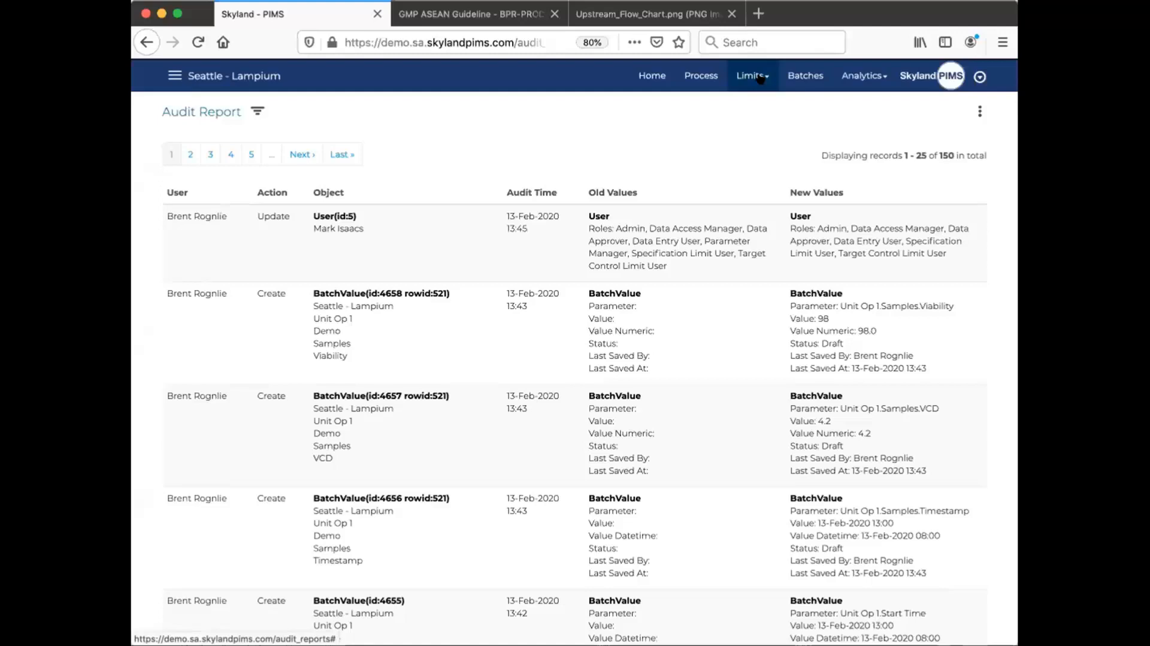
View the system's Configuration settings, such as approval, date format and session timeout
click(979, 77)
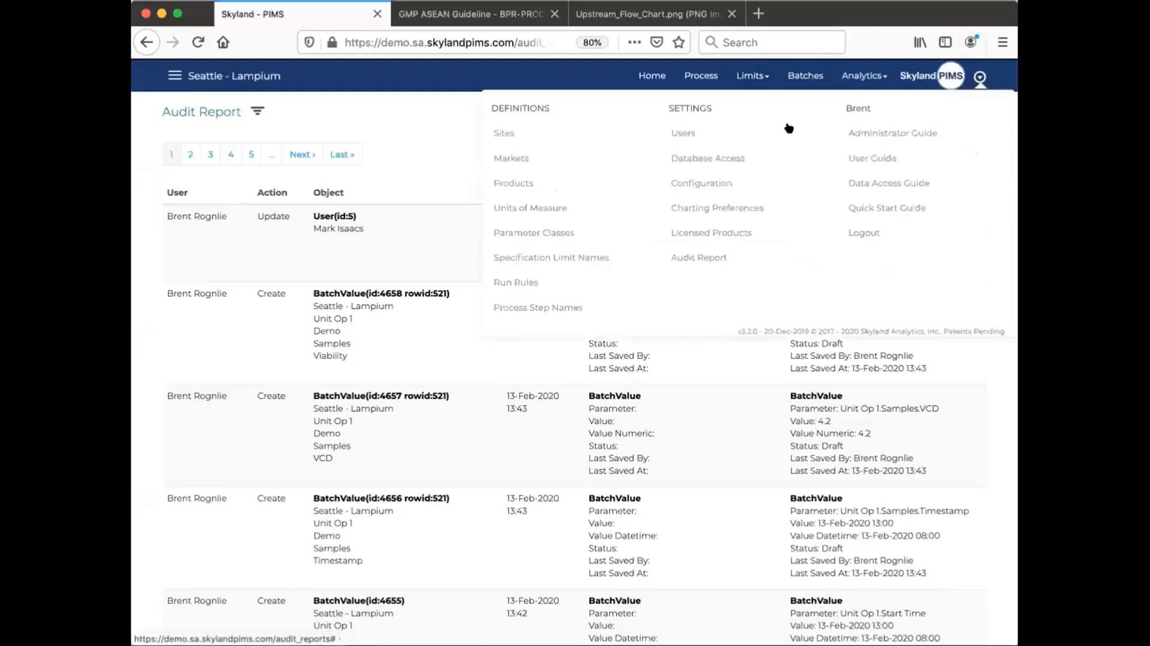
click(743, 180)
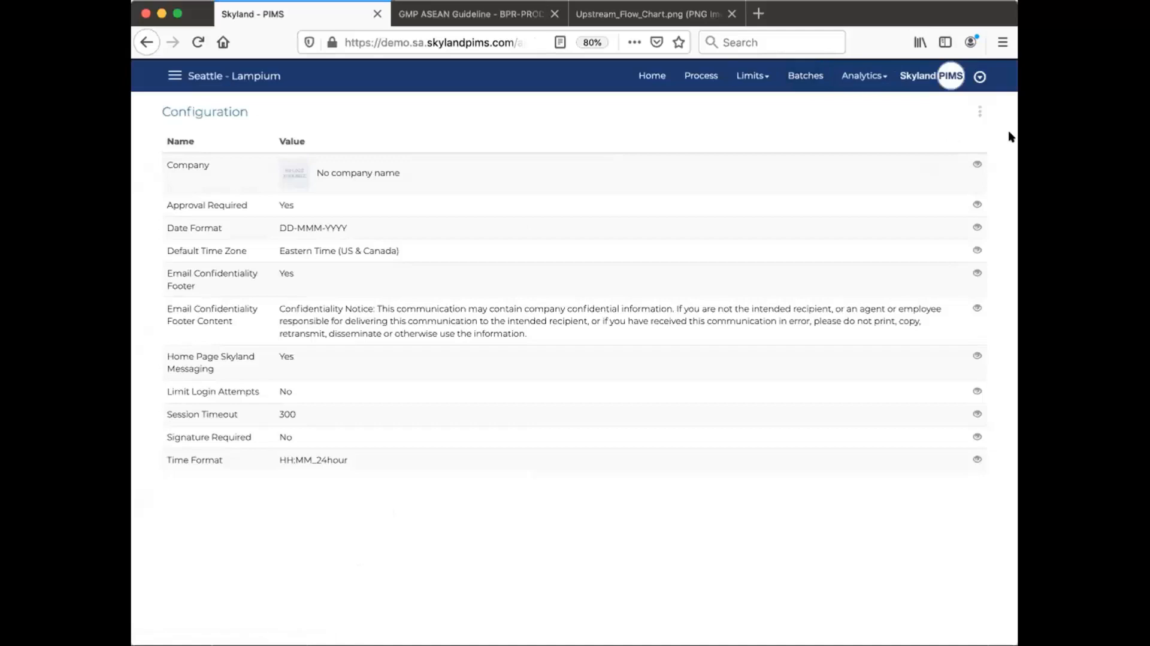
click(979, 76)
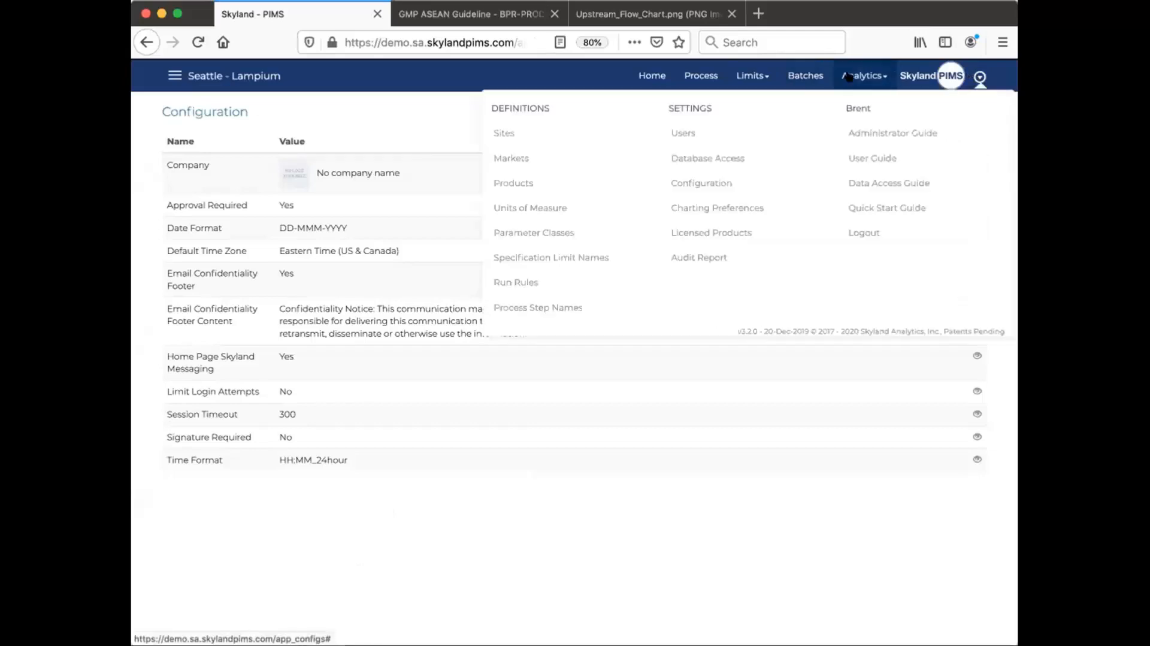
click(980, 77)
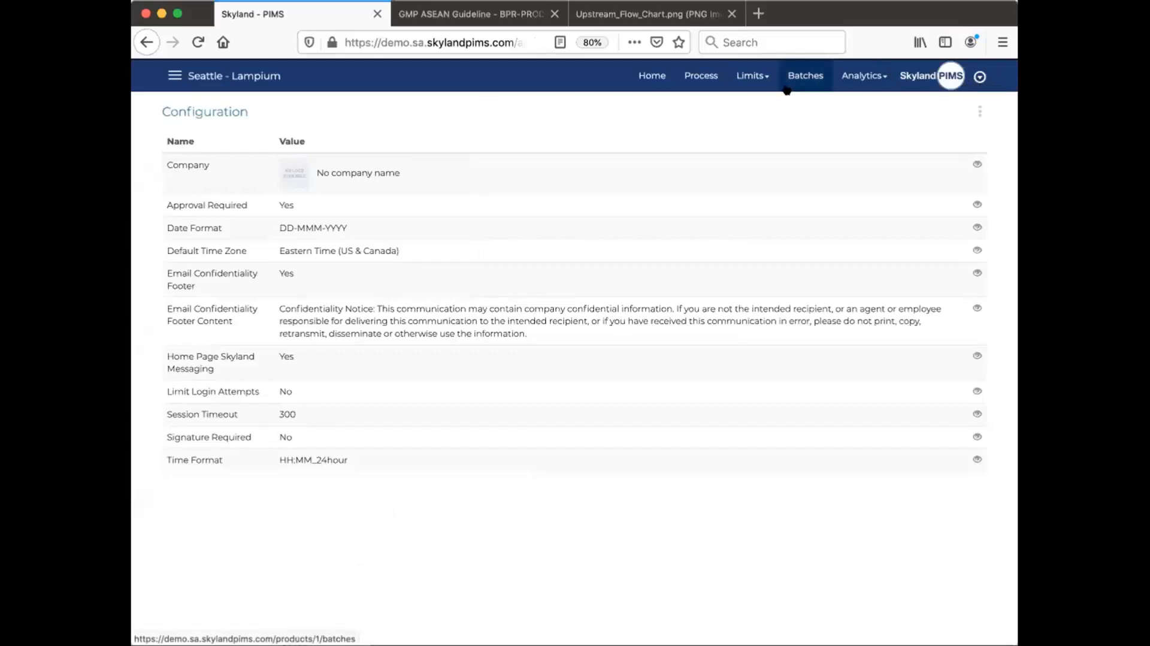
Open the specification limits and switch to the Cambridge - A-Mab product
click(707, 77)
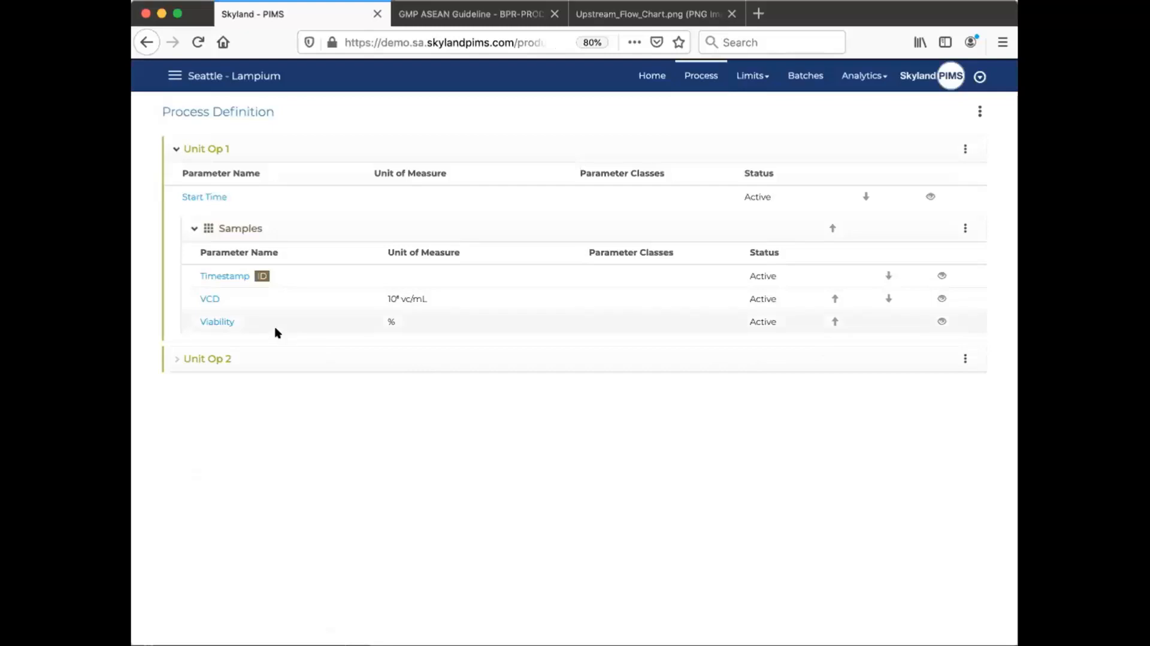
click(753, 76)
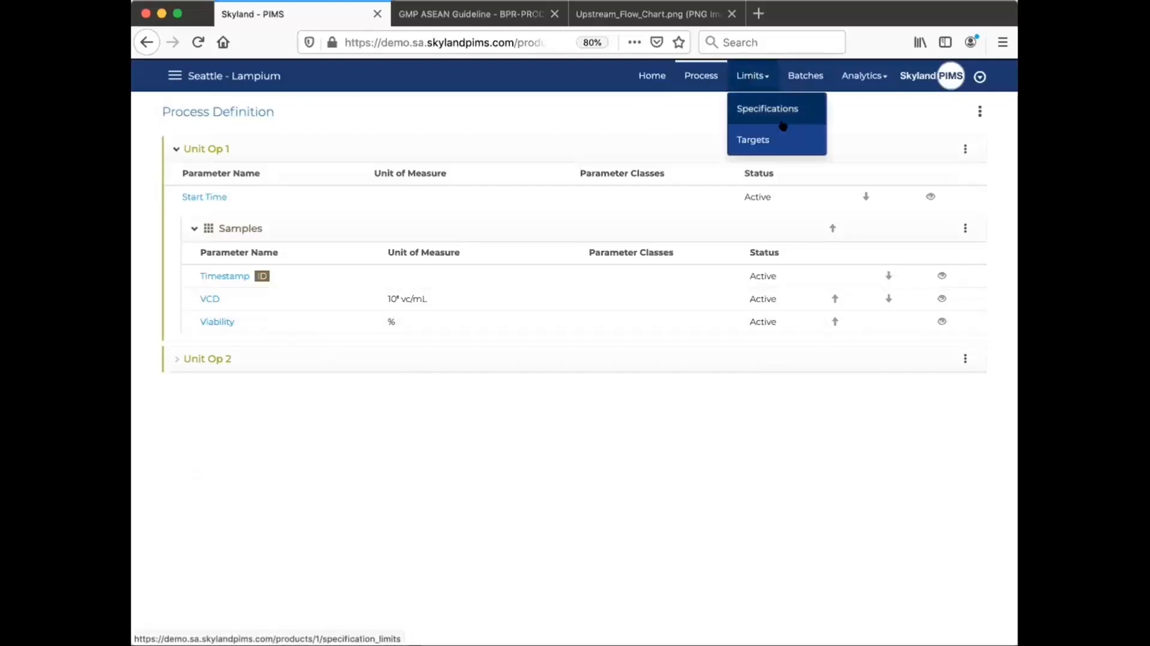
click(789, 109)
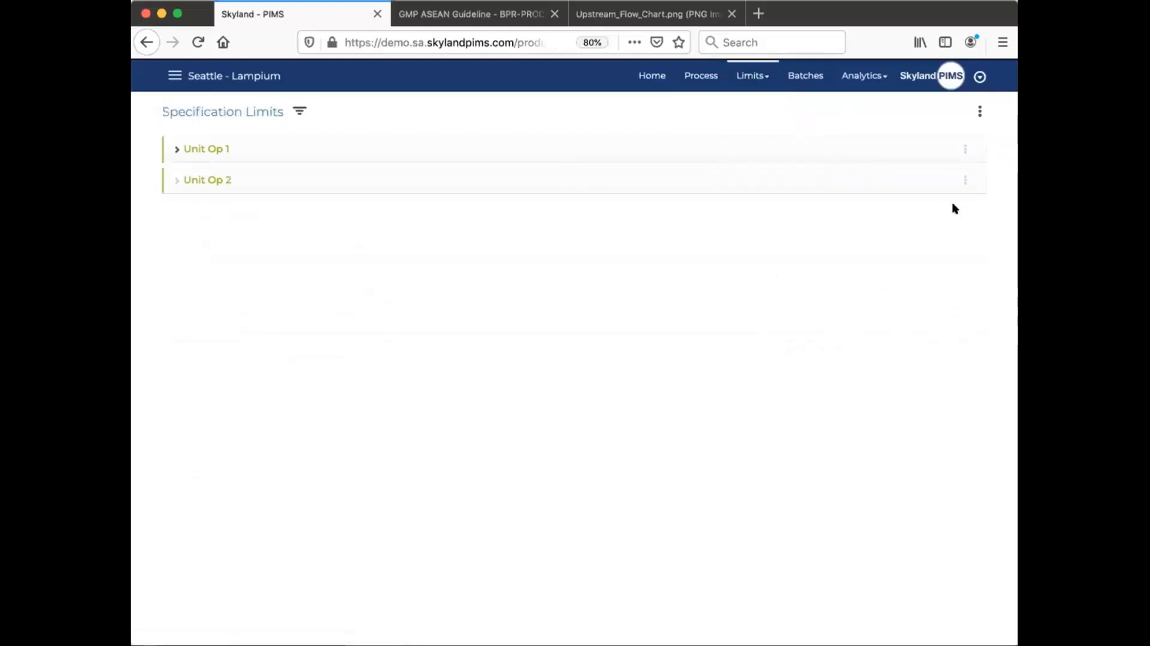
click(174, 76)
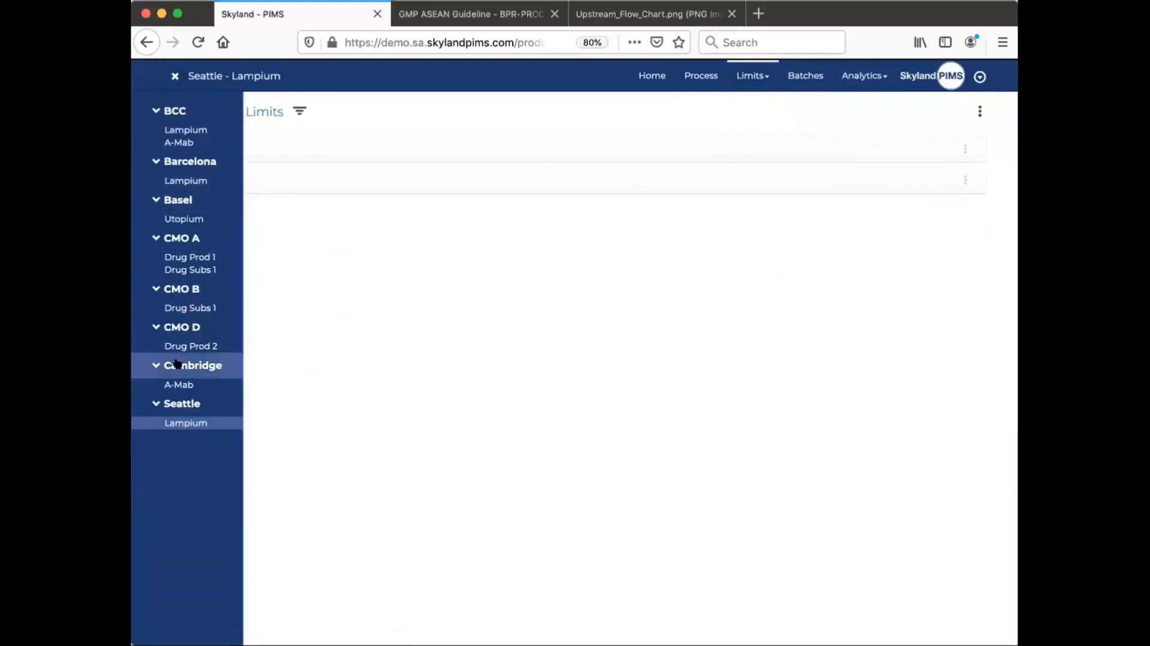
click(179, 383)
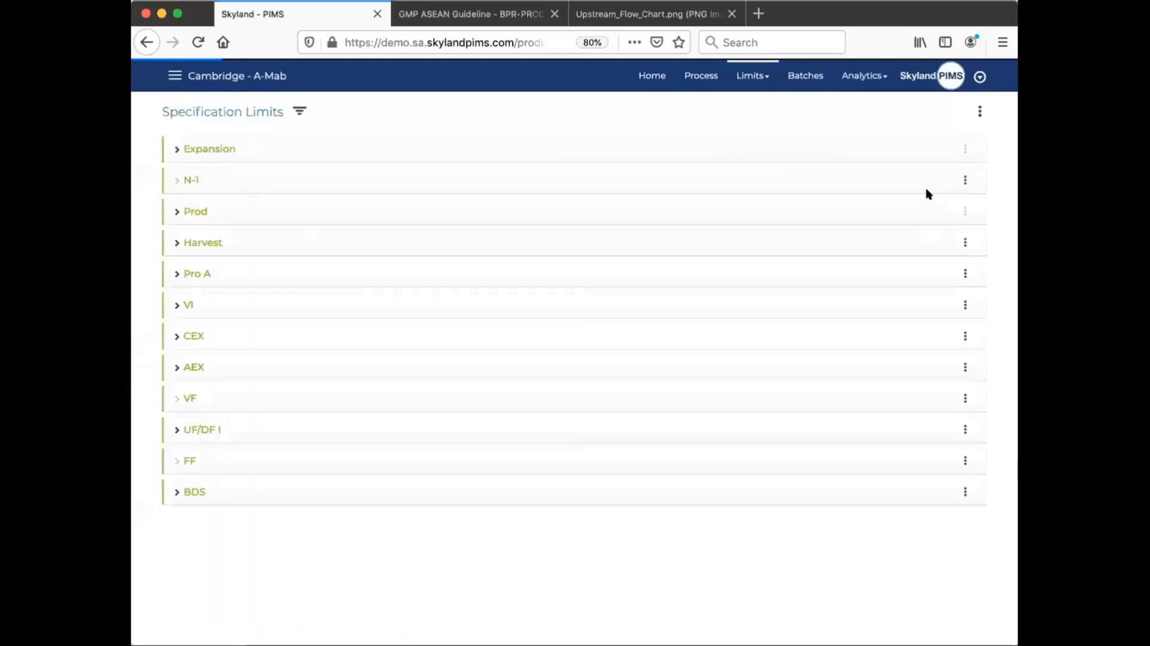
Expand all sections of the A-Mab specification limits and review the parameters' validity dates, statuses and limit values
click(979, 111)
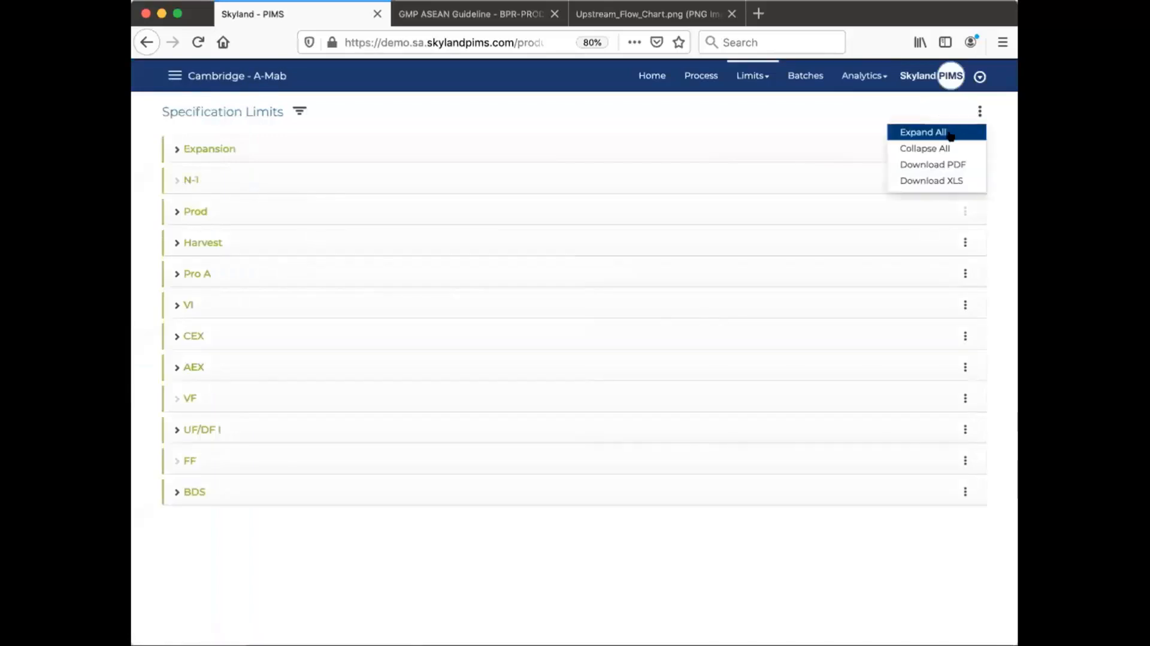
click(949, 132)
scroll(525, 423, down, 6)
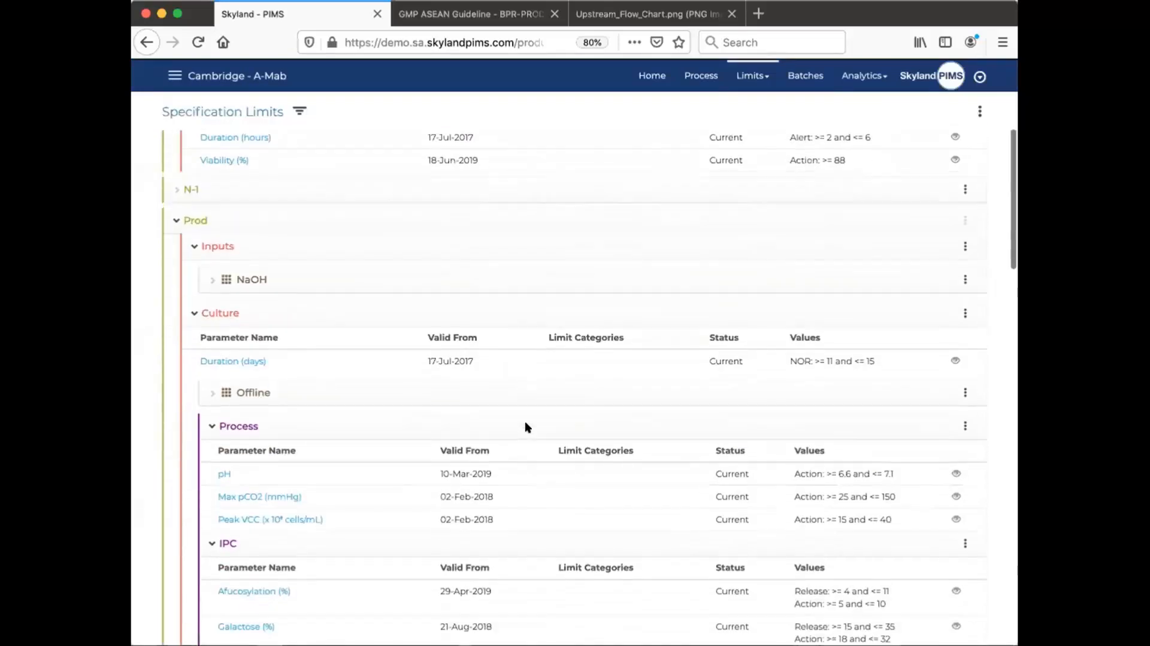
scroll(525, 426, down, 3)
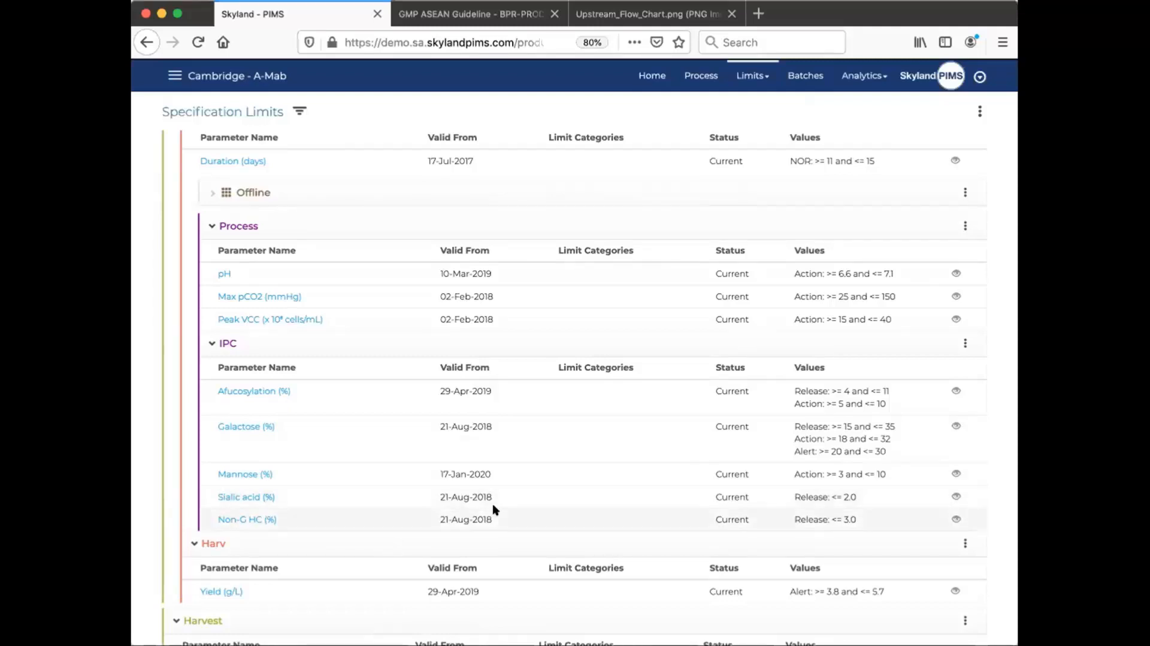
scroll(661, 376, up, 2)
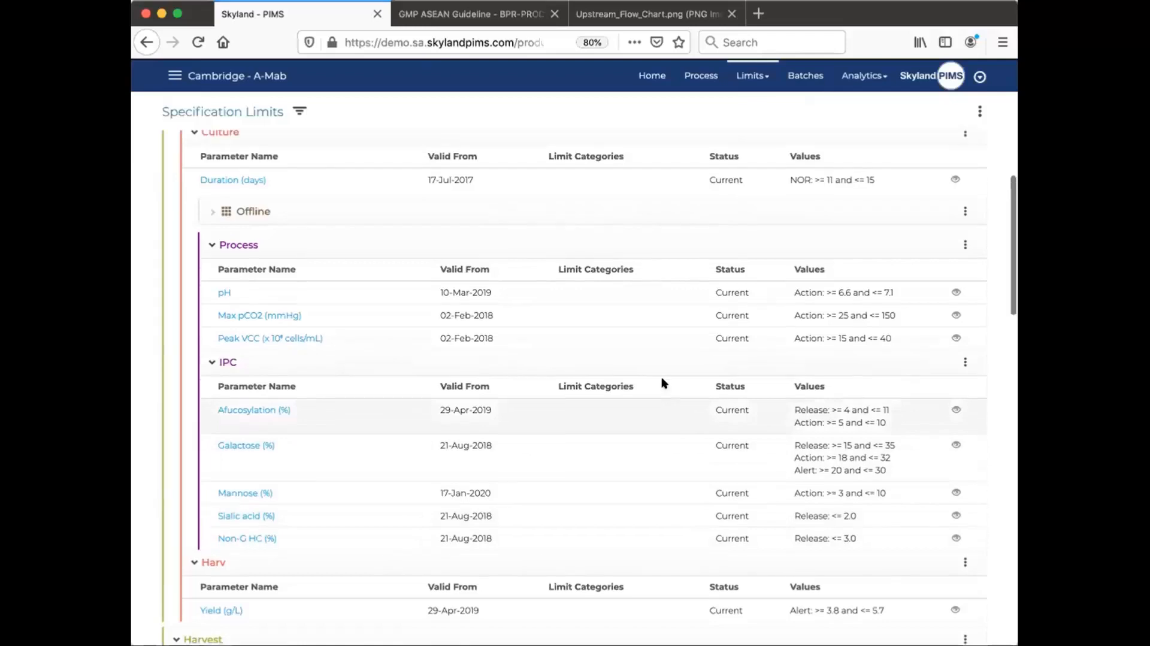
scroll(661, 383, down, 1)
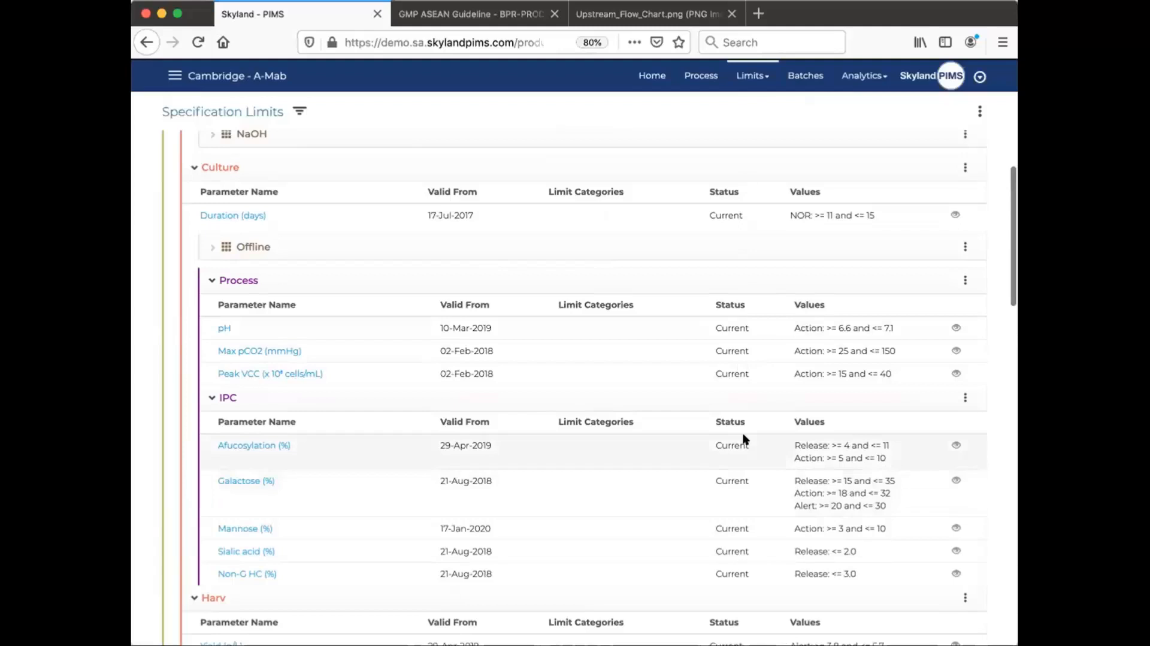
scroll(743, 438, down, 6)
scroll(740, 429, up, 15)
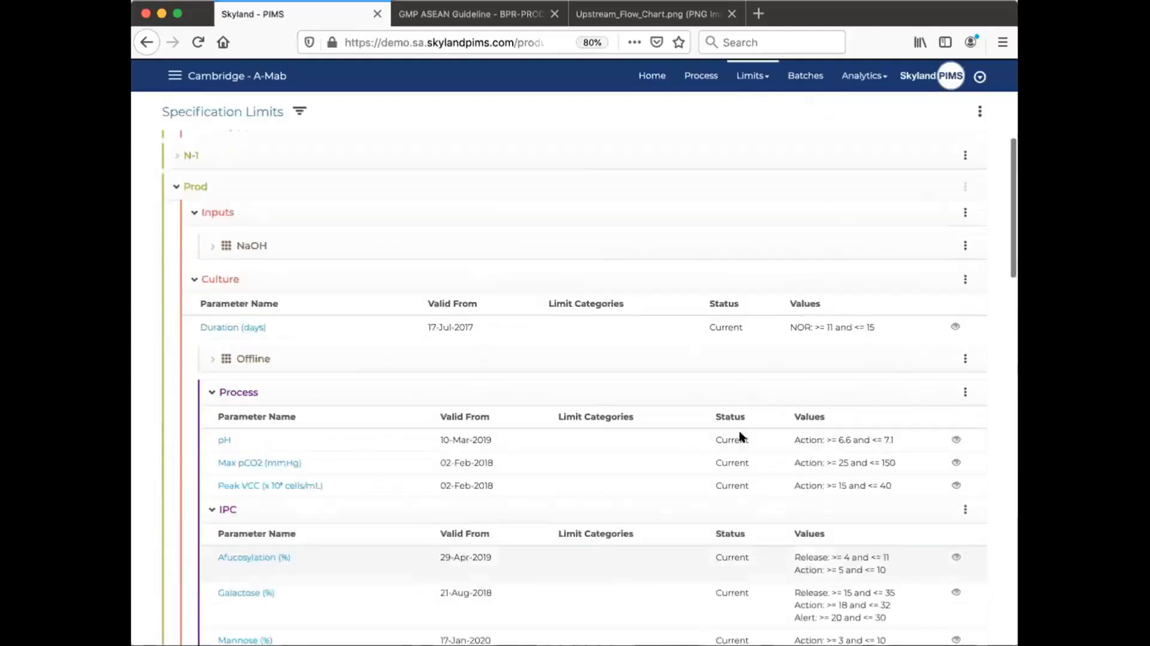
Include obsolete limits in the specification list and view the details of the SF Viability limit valid from 17-Jul-2017
click(298, 112)
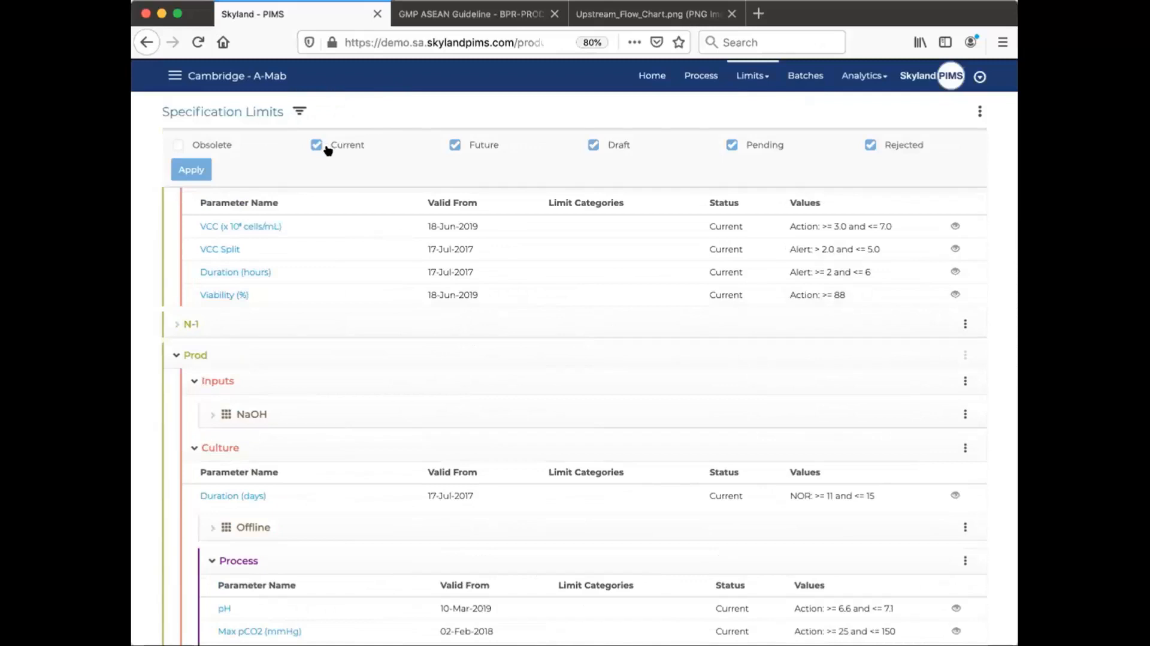
click(178, 144)
click(191, 169)
scroll(334, 316, up, 3)
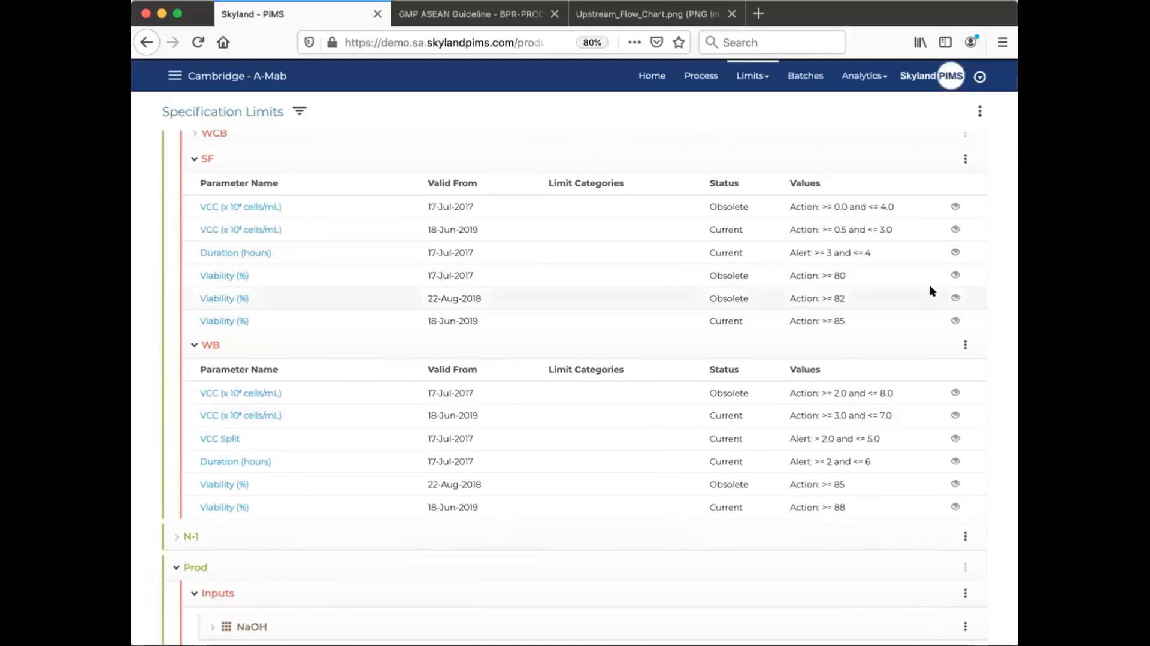
click(954, 274)
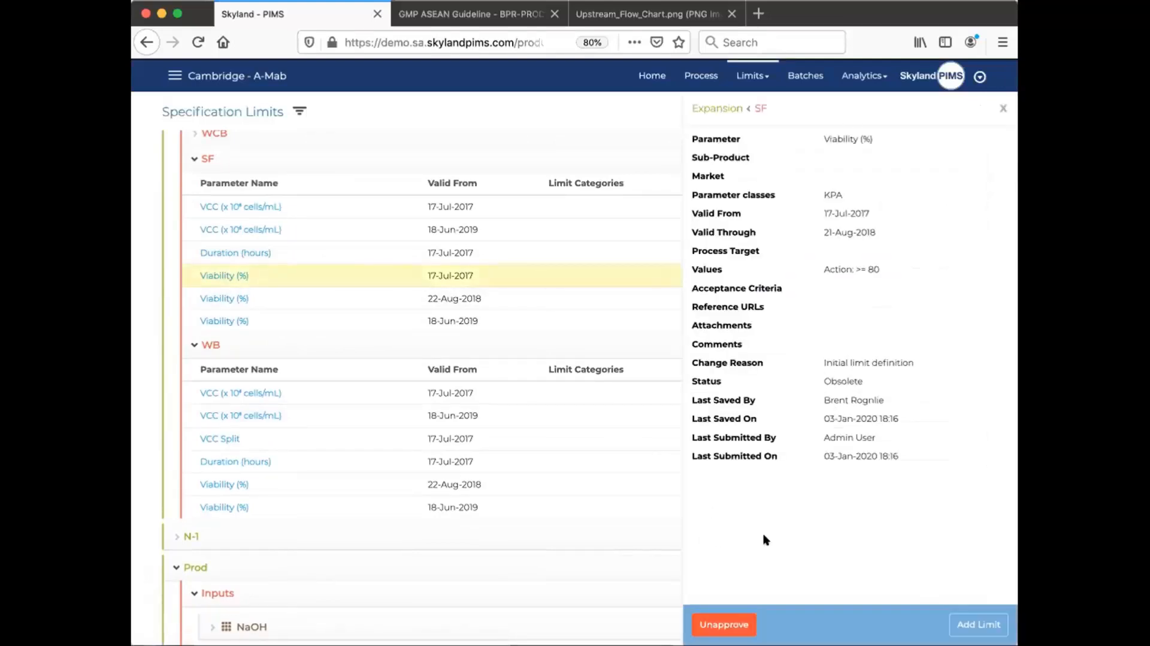
click(1002, 107)
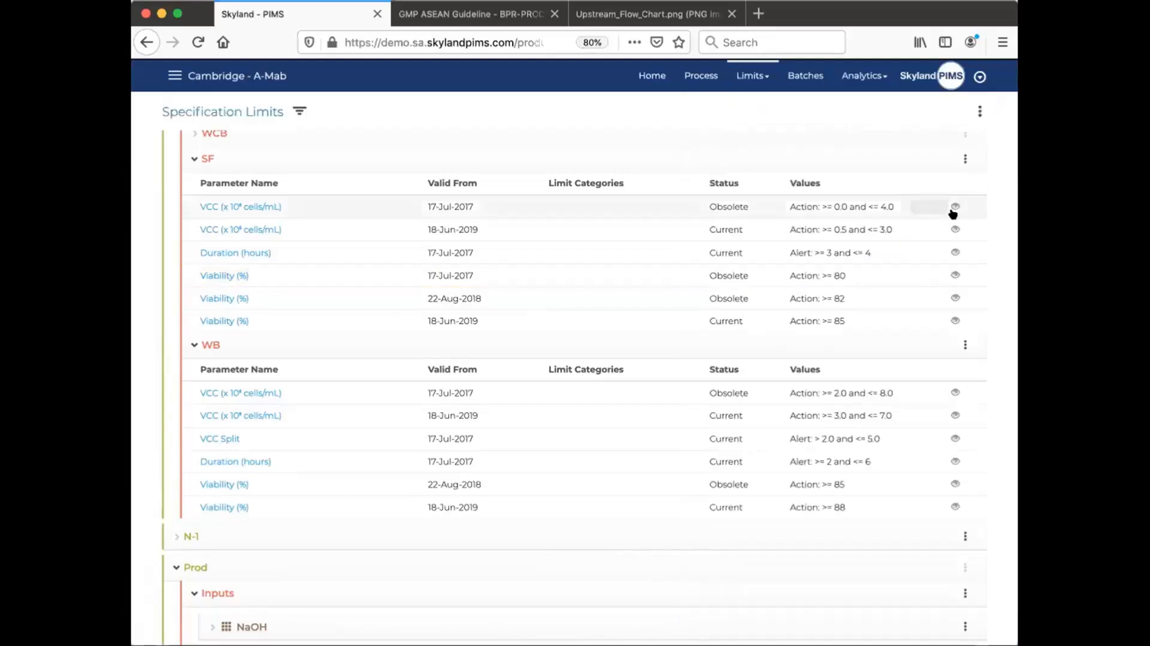
View the details of the SF Viability limits valid from 22-Aug-2018 and 18-Jun-2019
click(953, 298)
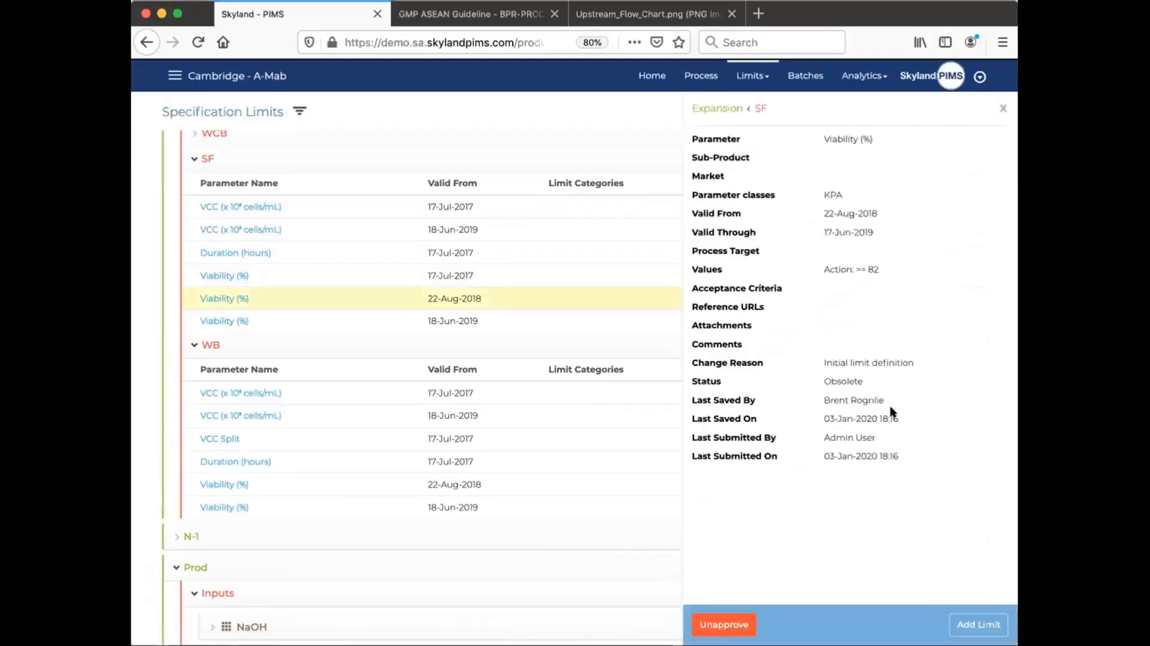
click(1002, 106)
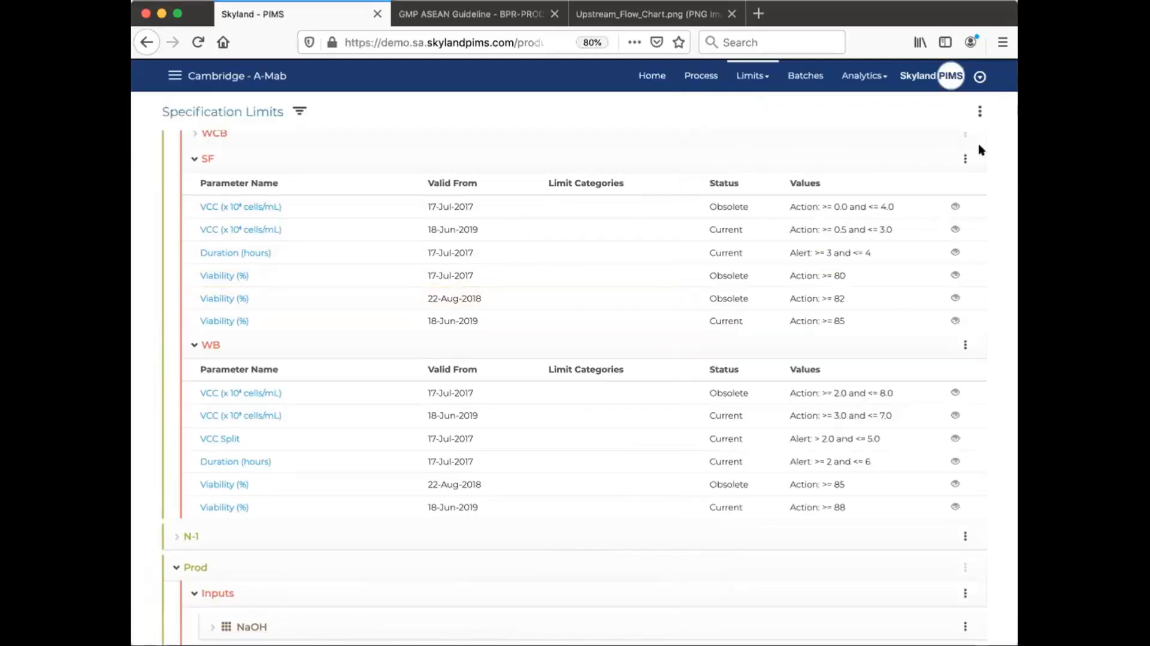
click(954, 322)
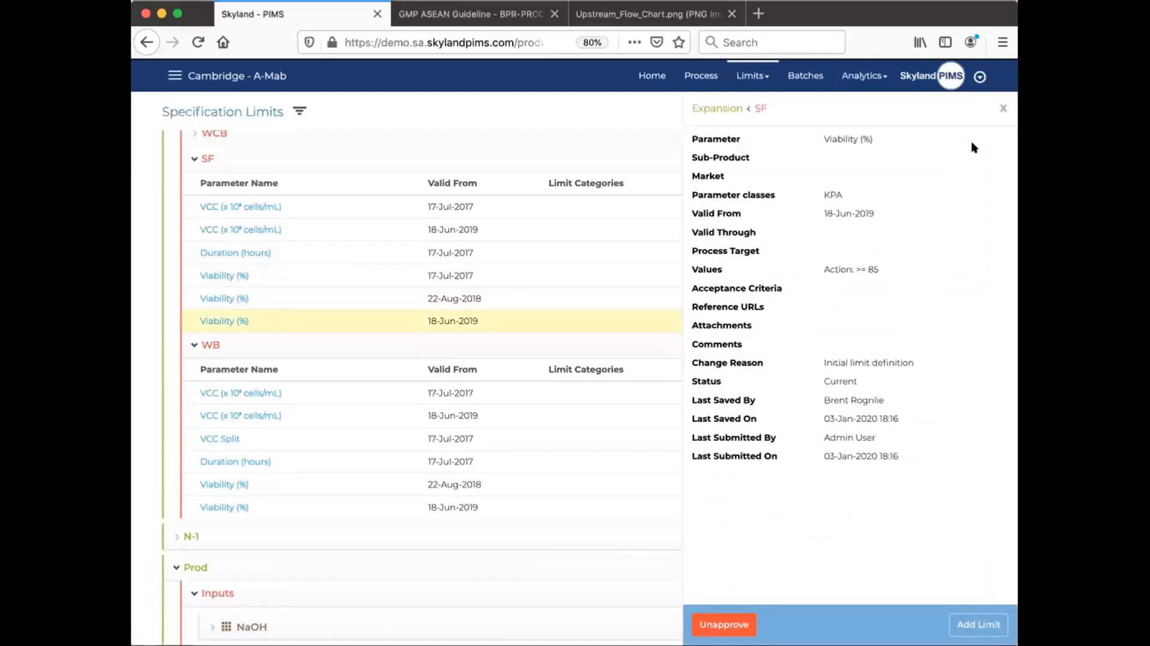
click(1000, 108)
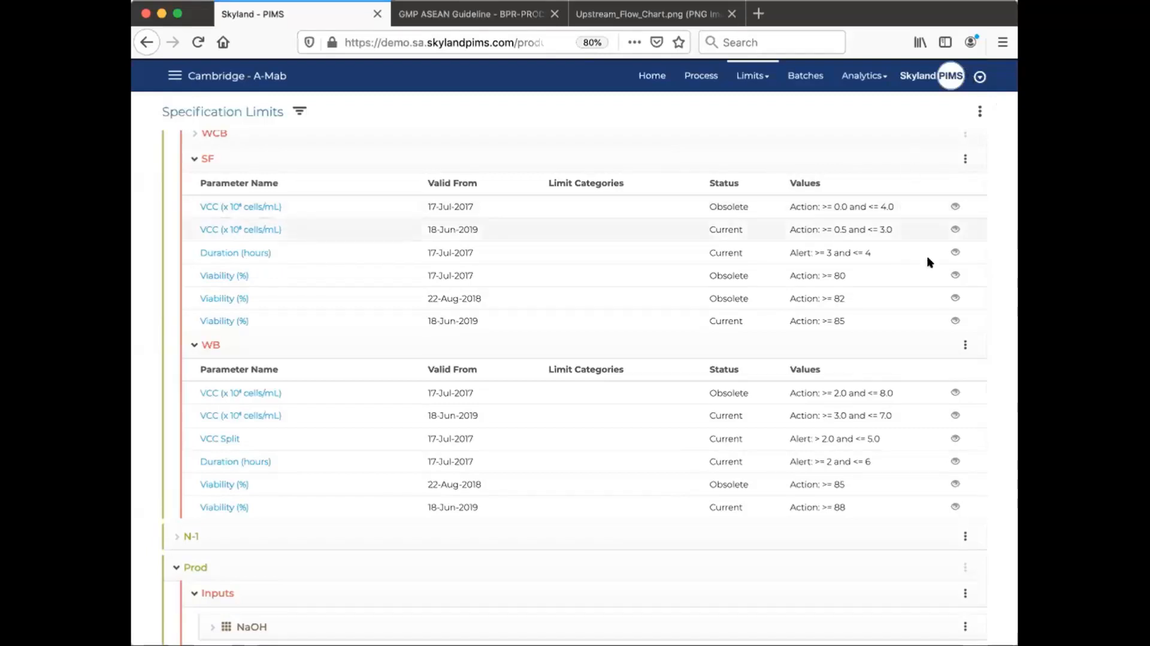
Start a new limit based on the SF Viability limit valid from 18-Jun-2019 and add a second, blank limit range
click(954, 321)
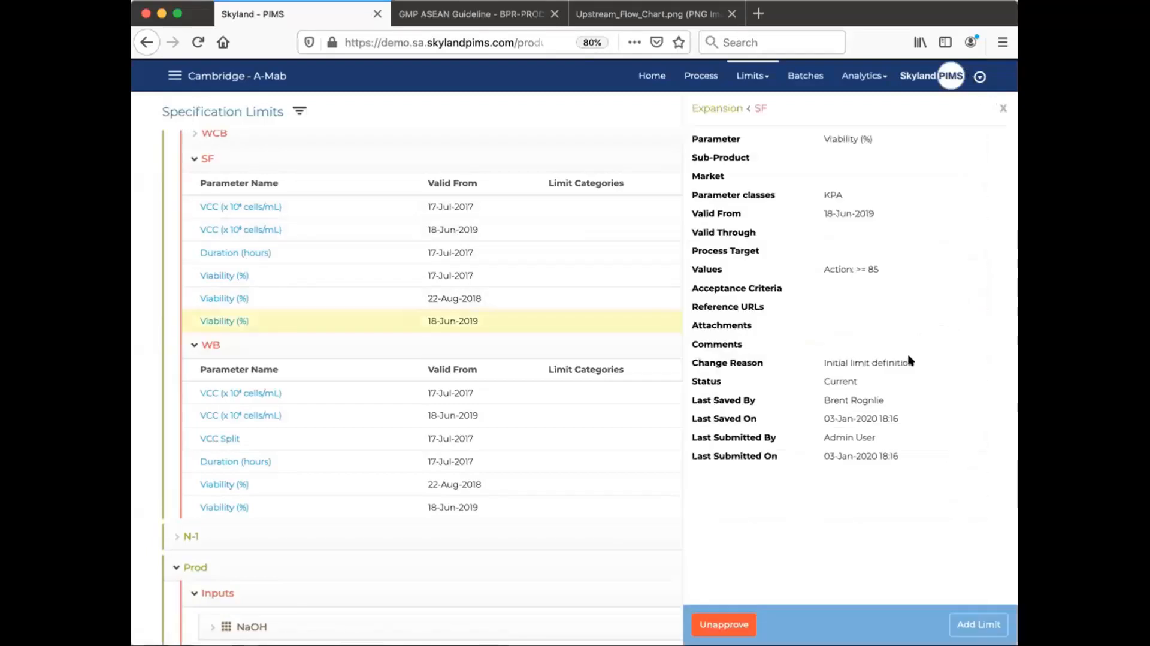
click(973, 624)
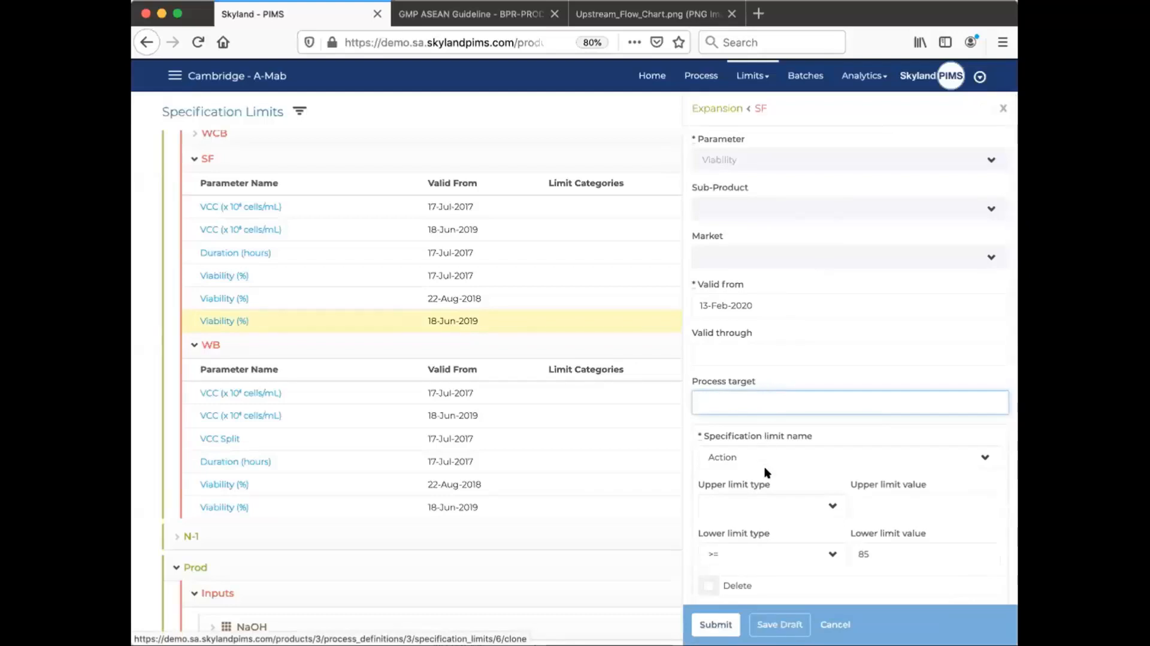
scroll(763, 464, down, 5)
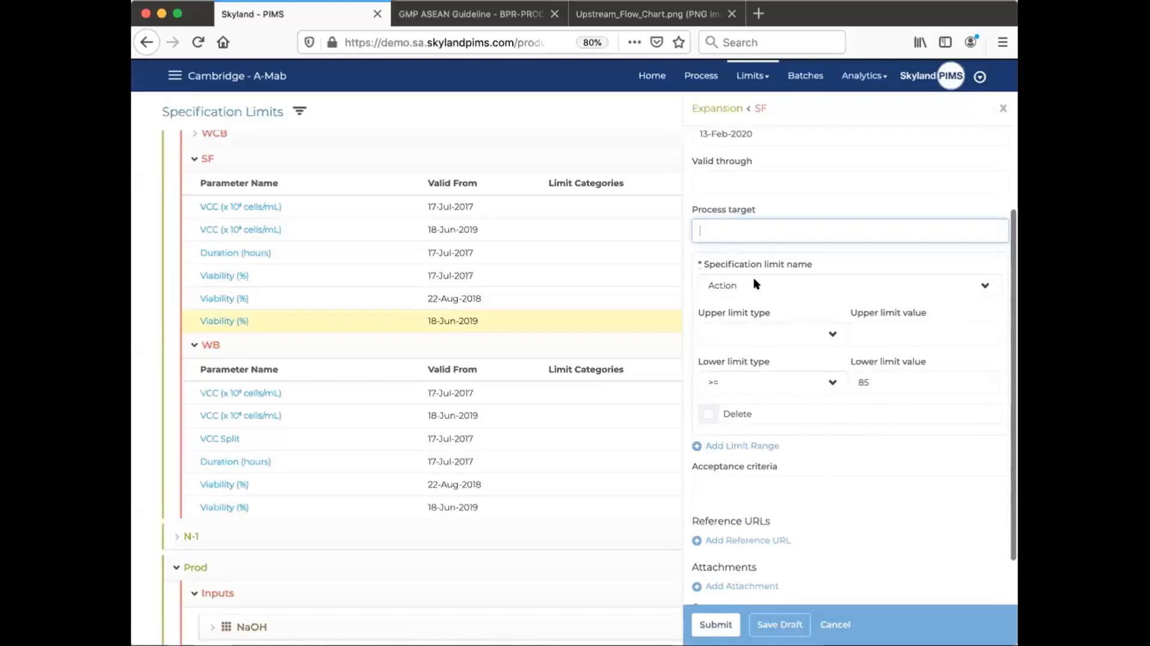
click(756, 284)
click(756, 281)
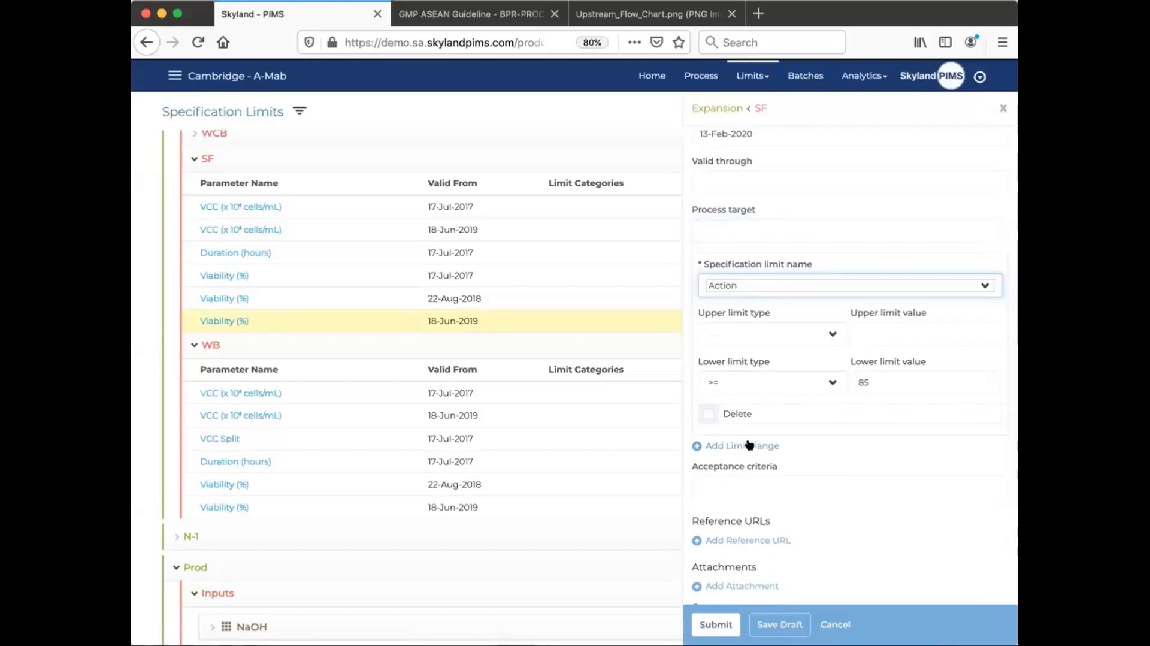
click(750, 444)
click(746, 456)
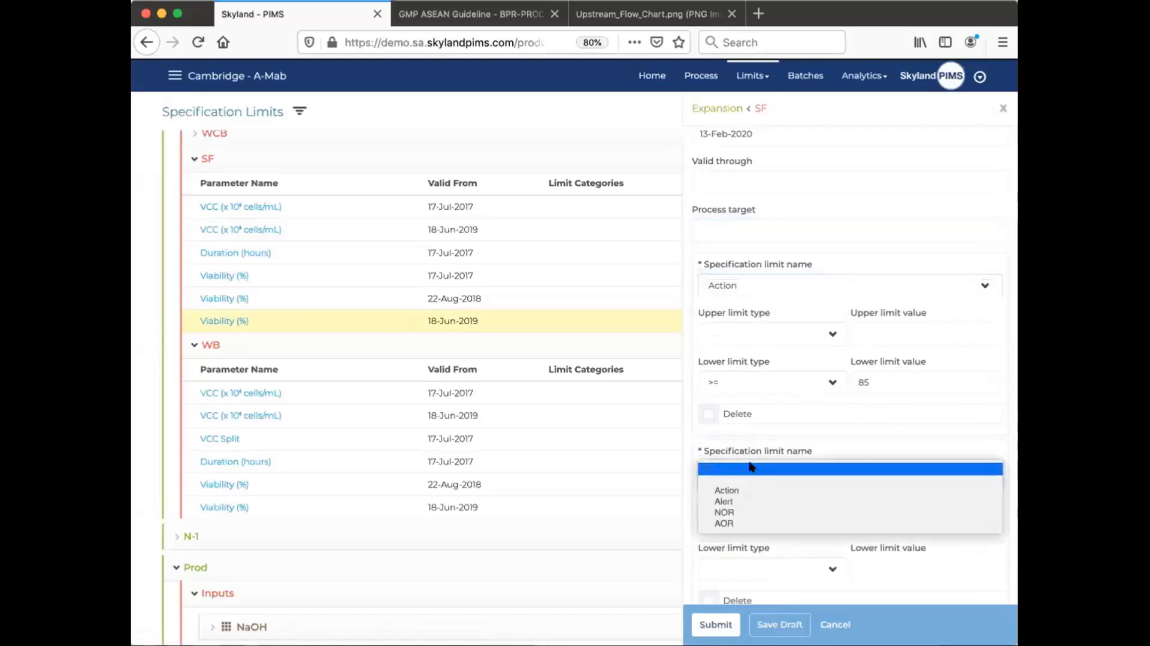
click(747, 456)
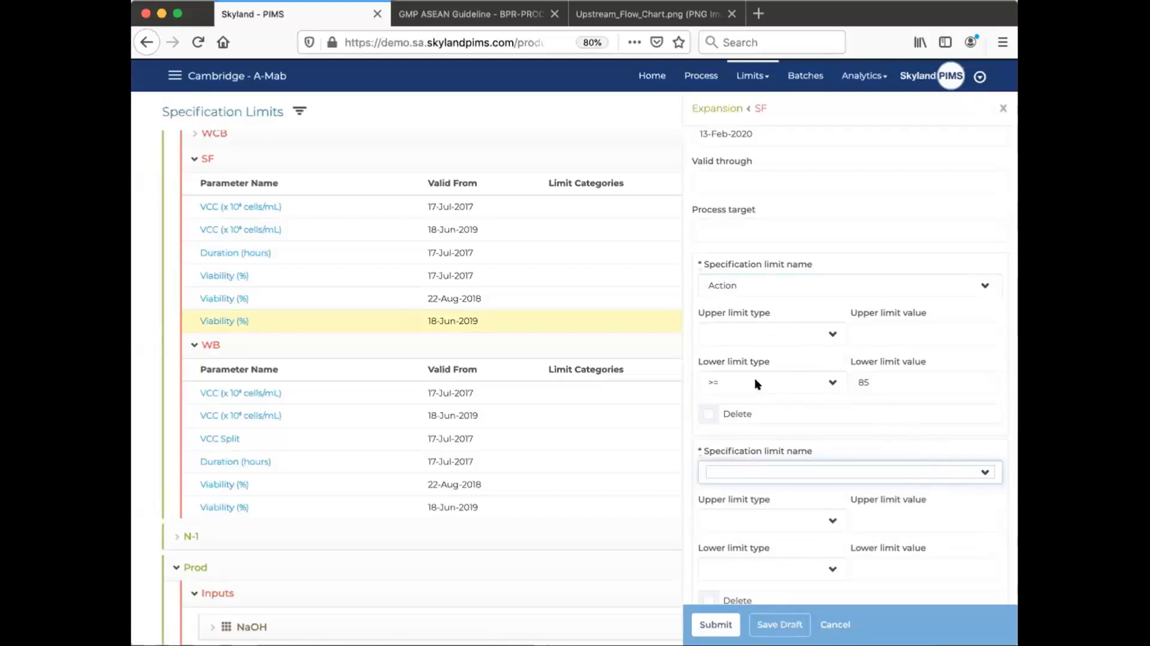
Set the Action range's lower limit value to 85.0, review the remaining fields and leave the new limit form
click(880, 379)
text(.0)
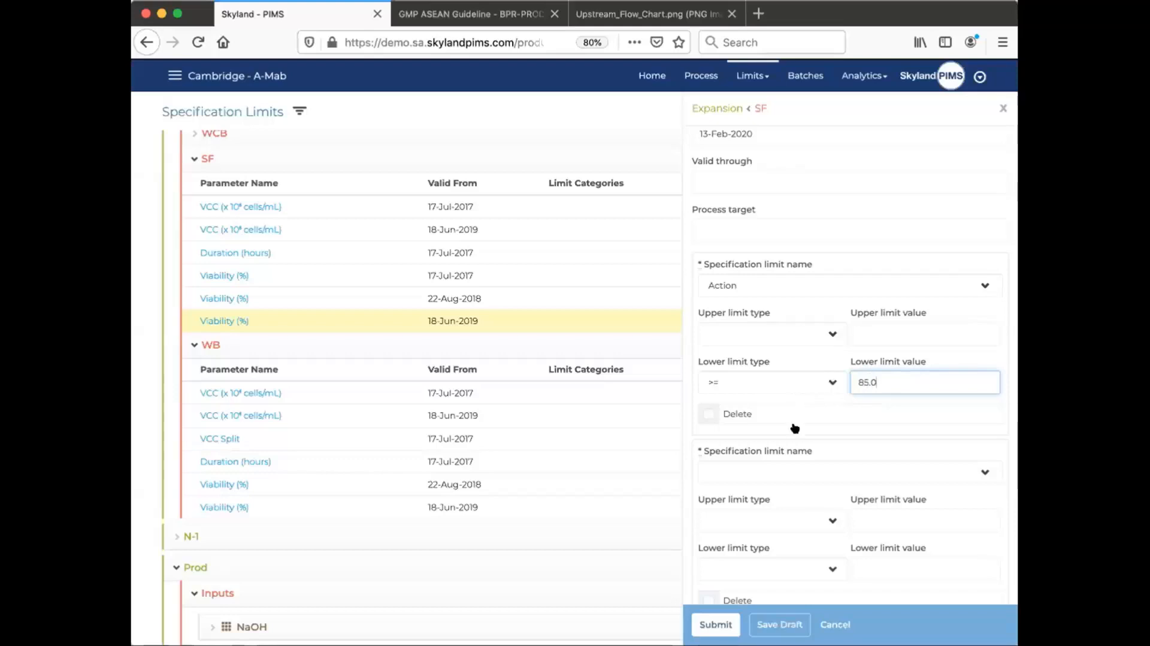
scroll(816, 534, down, 2)
scroll(816, 534, down, 8)
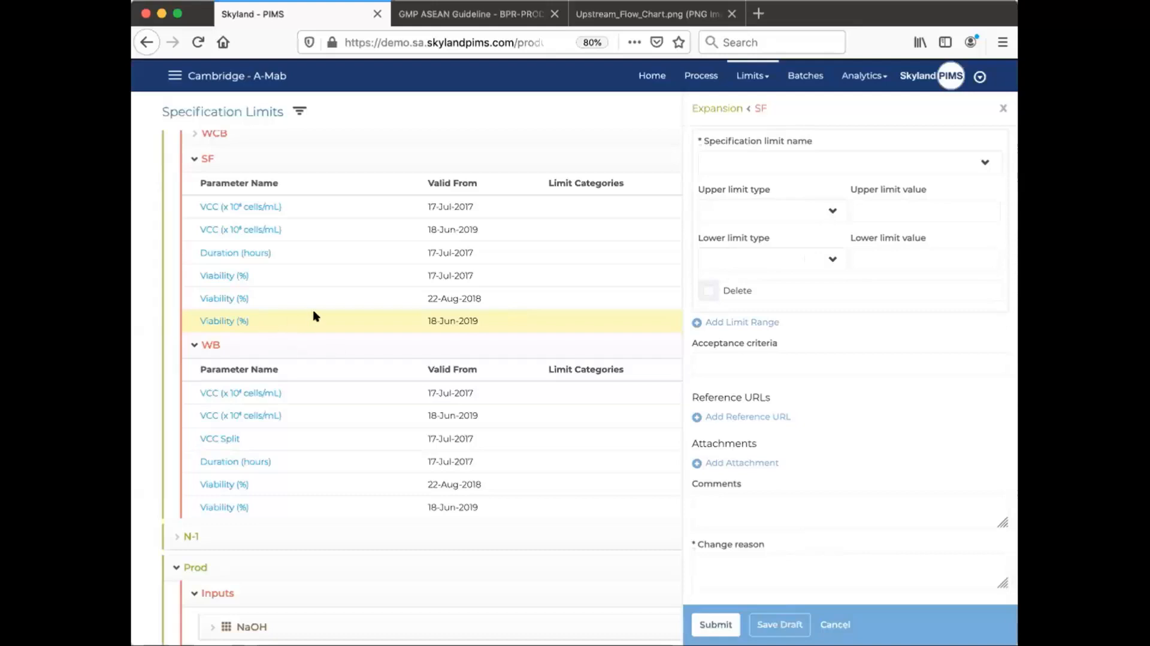
scroll(765, 239, up, 5)
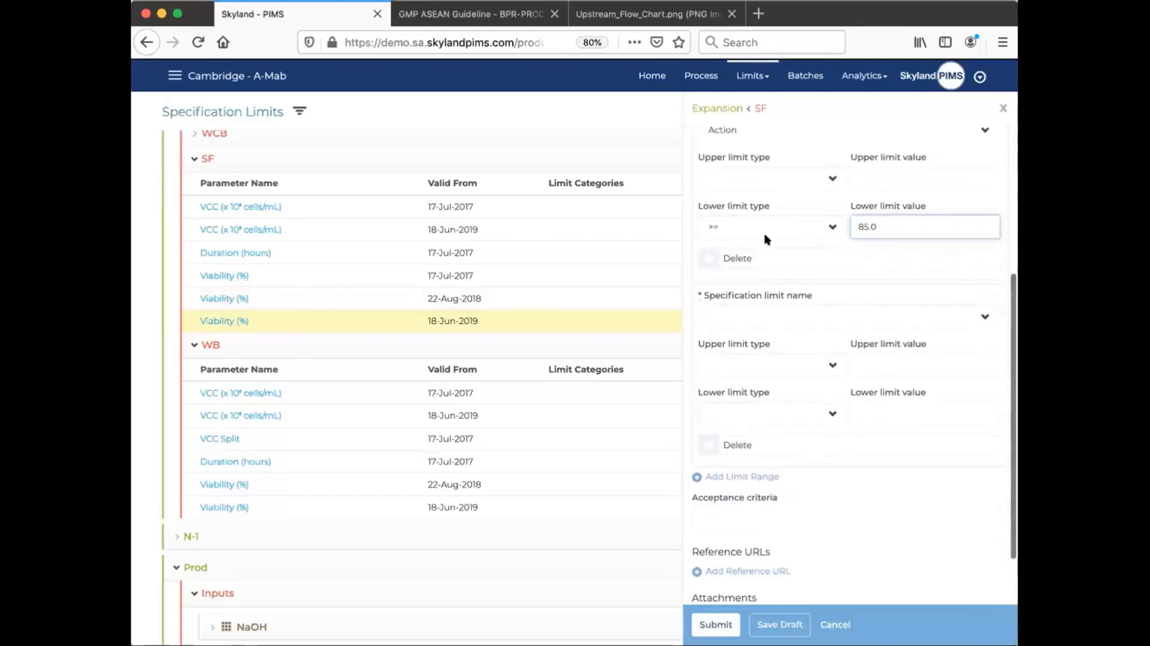
click(726, 617)
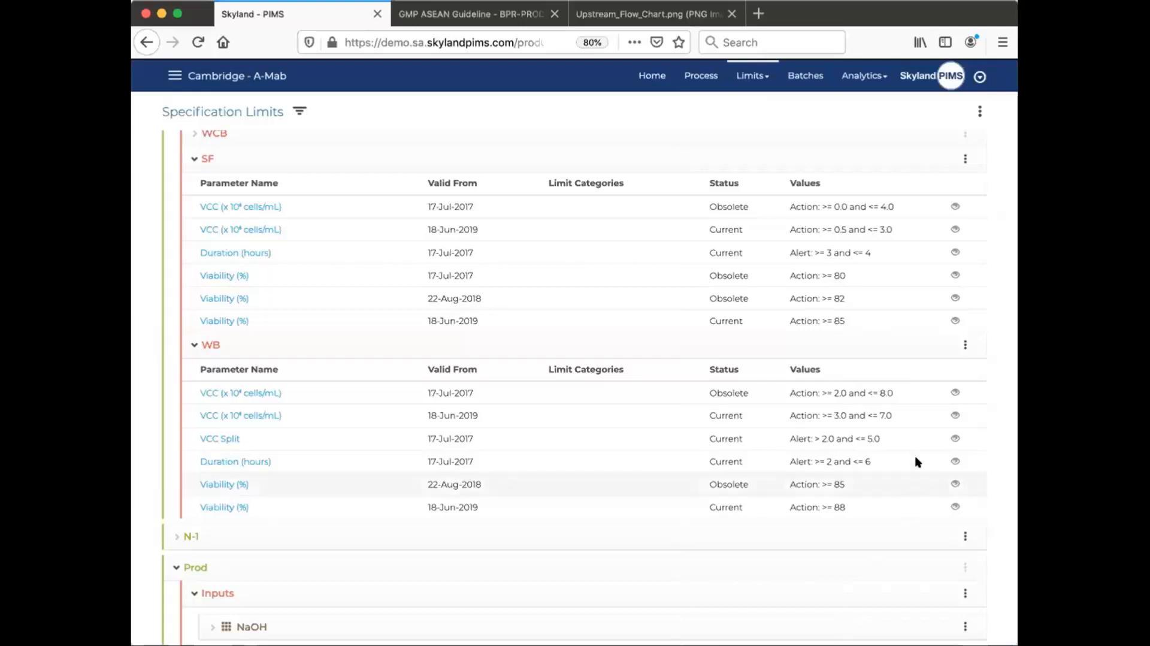
click(979, 79)
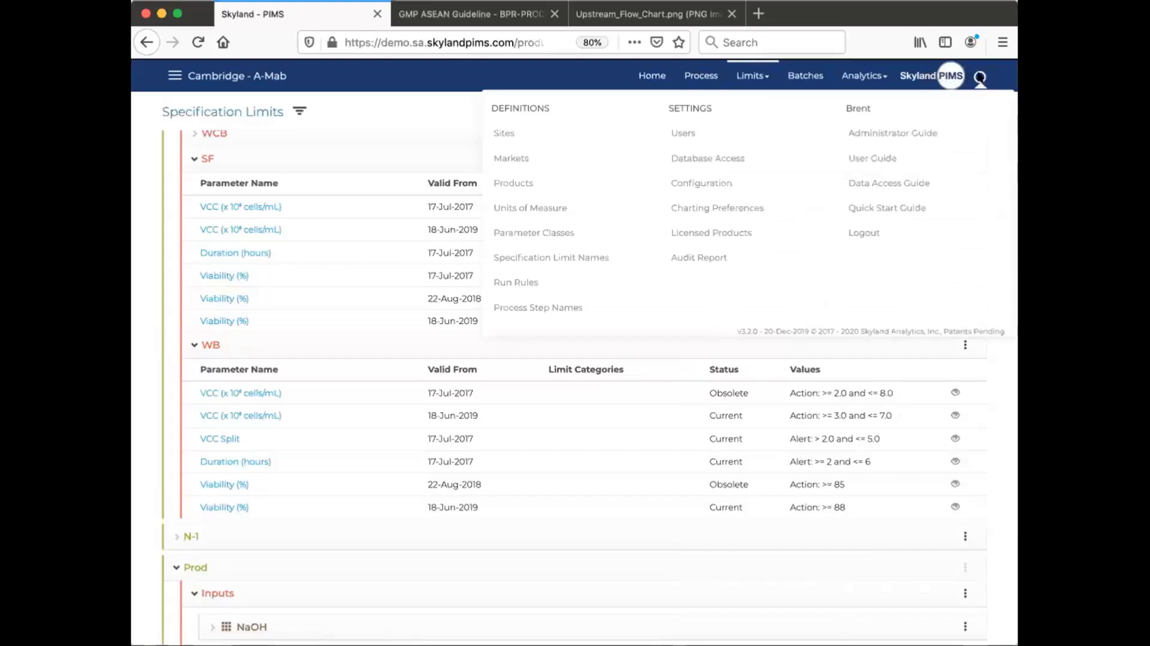
click(979, 78)
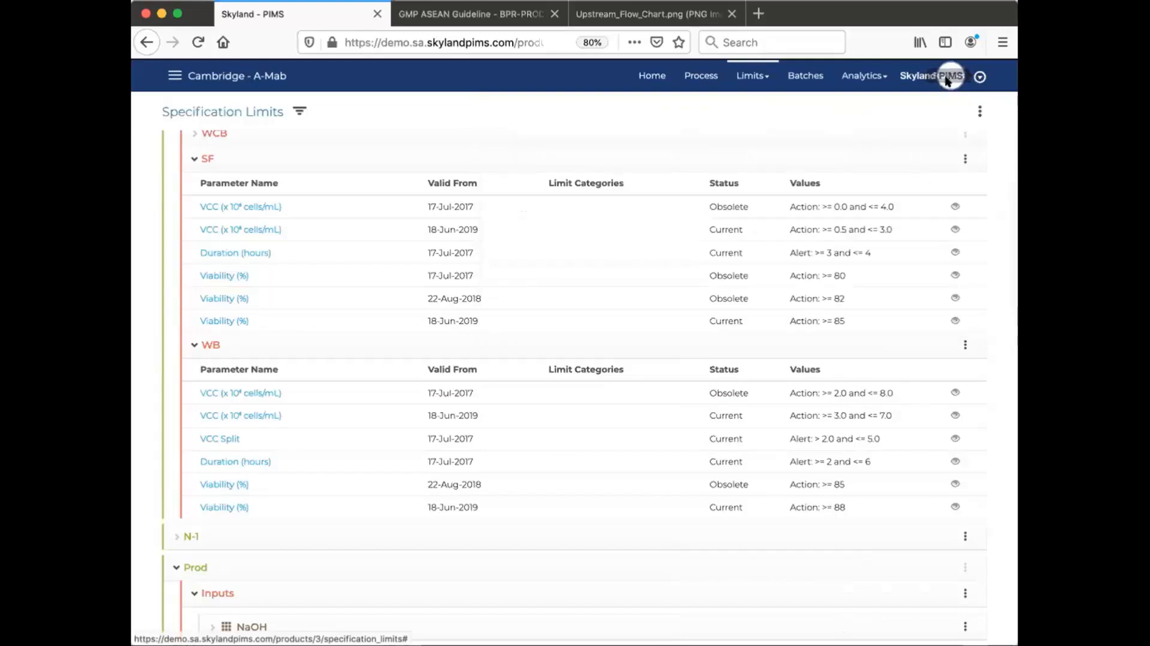
Open the Individuals control chart and plot the GF Time parameter under Prod Culture
click(875, 77)
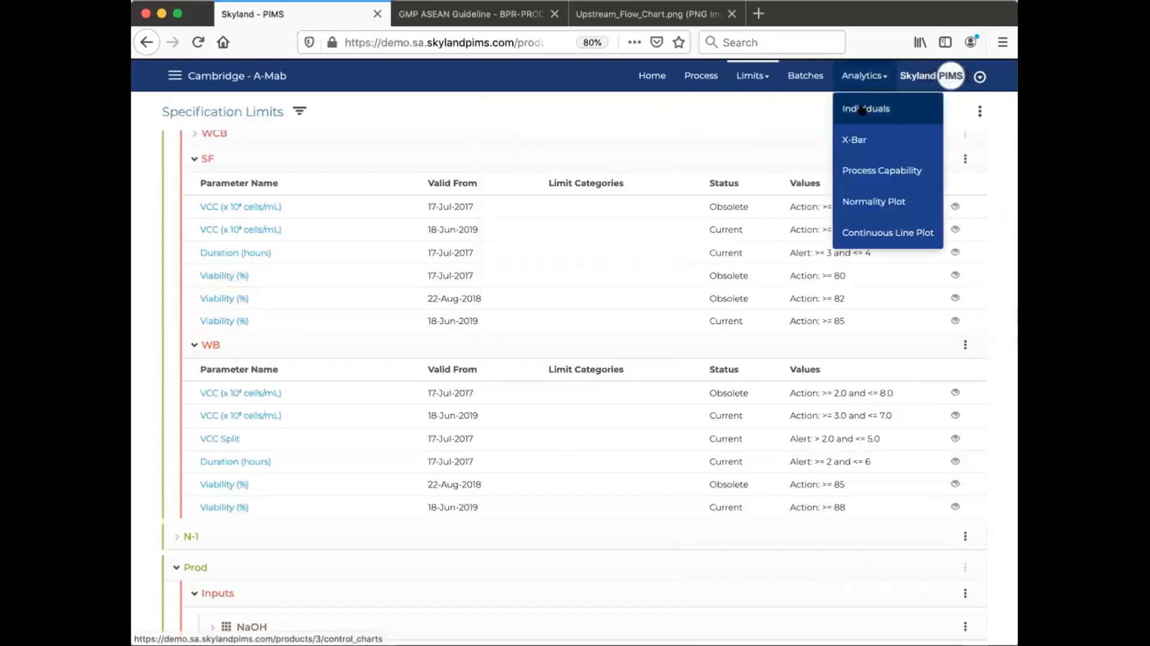
click(861, 102)
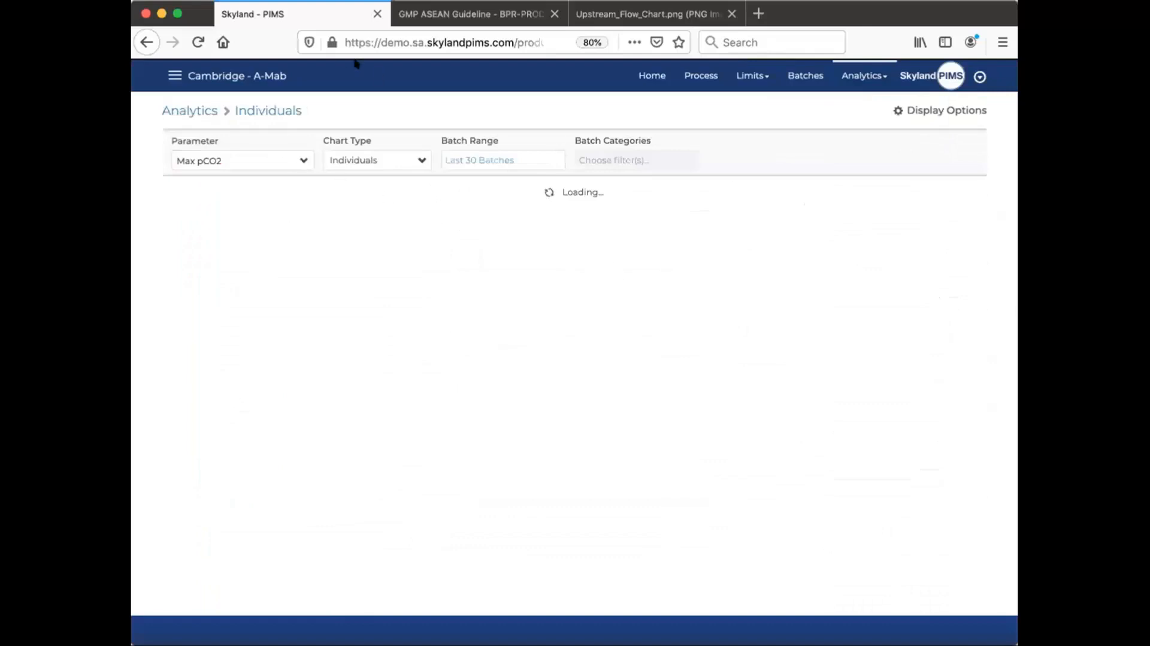
click(187, 46)
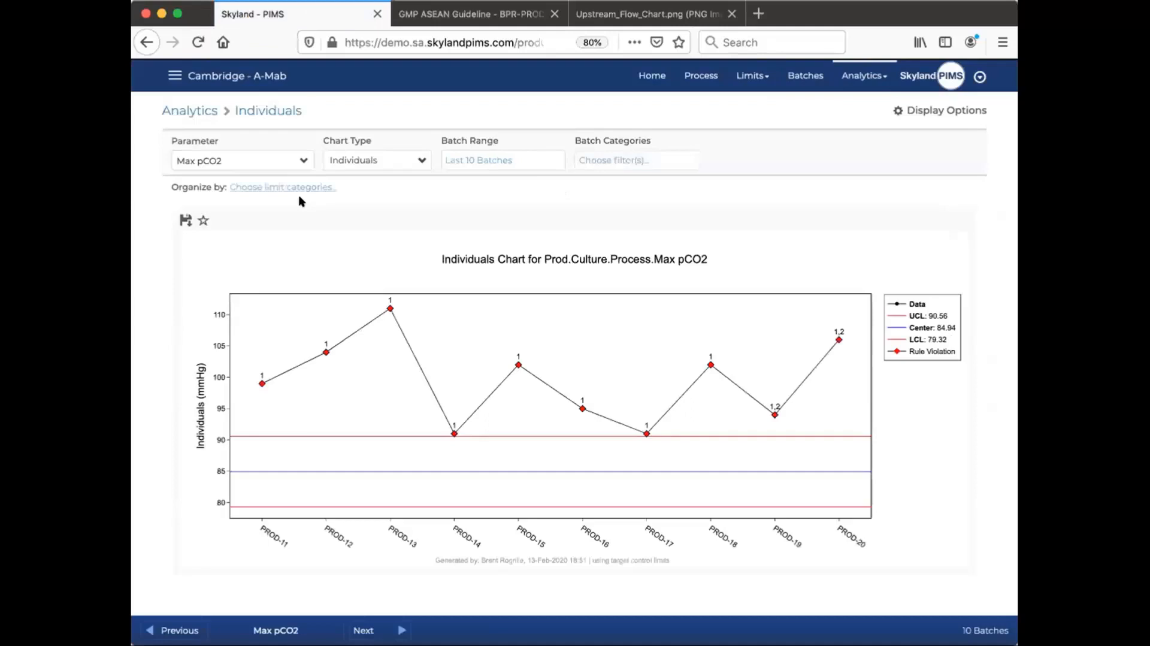
click(301, 161)
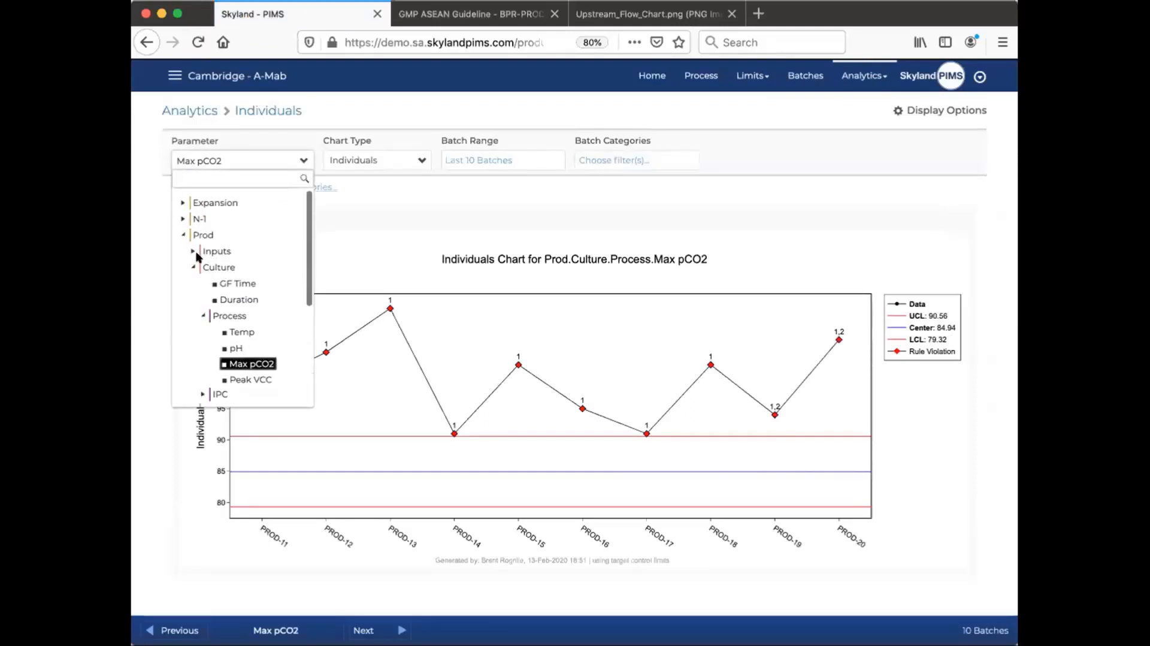
click(238, 284)
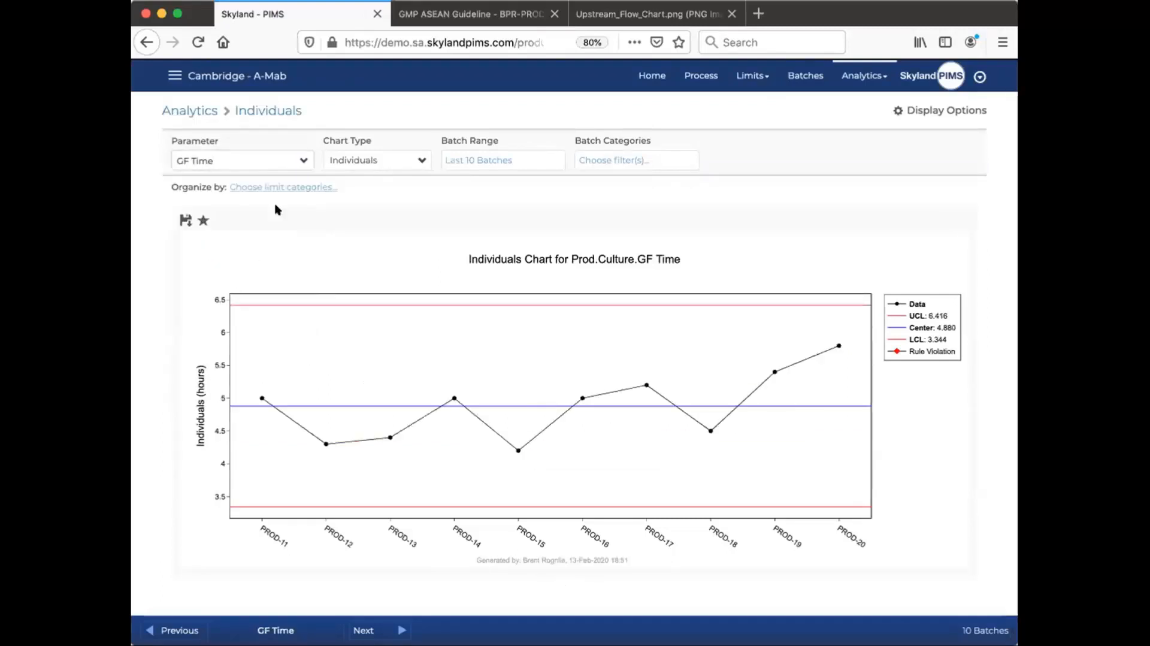
Advance the Individuals chart to the Duration parameter and set its batch range to the last 30 batches
click(360, 628)
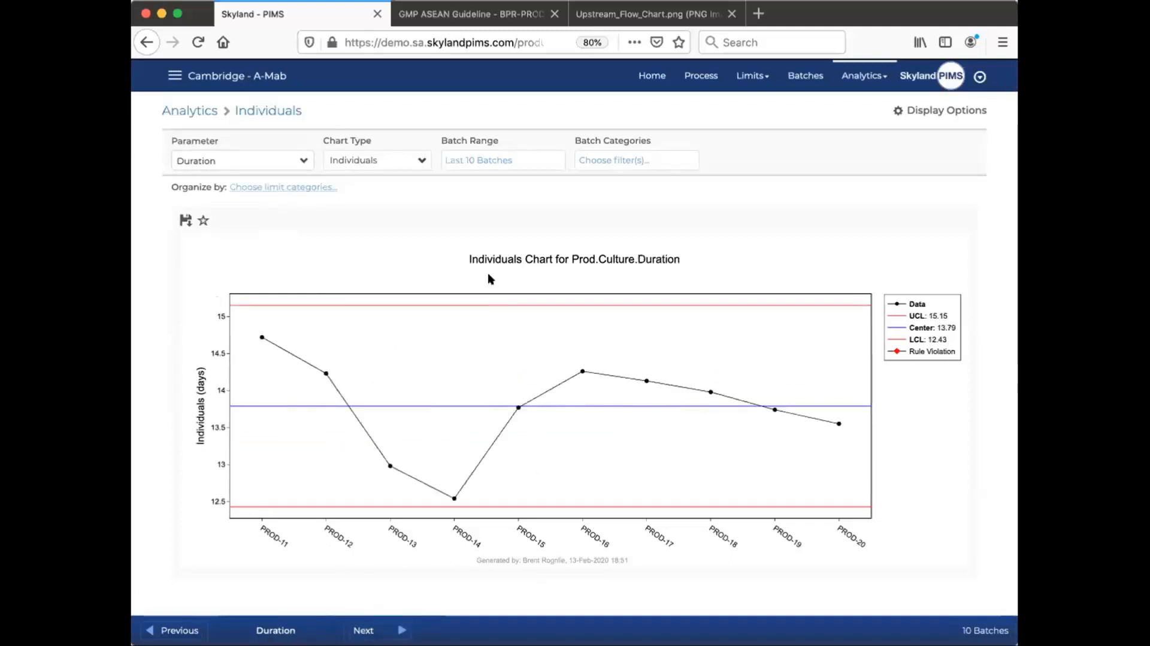
click(500, 147)
click(456, 162)
key(BackSpace)
key(BackSpace)
text(30)
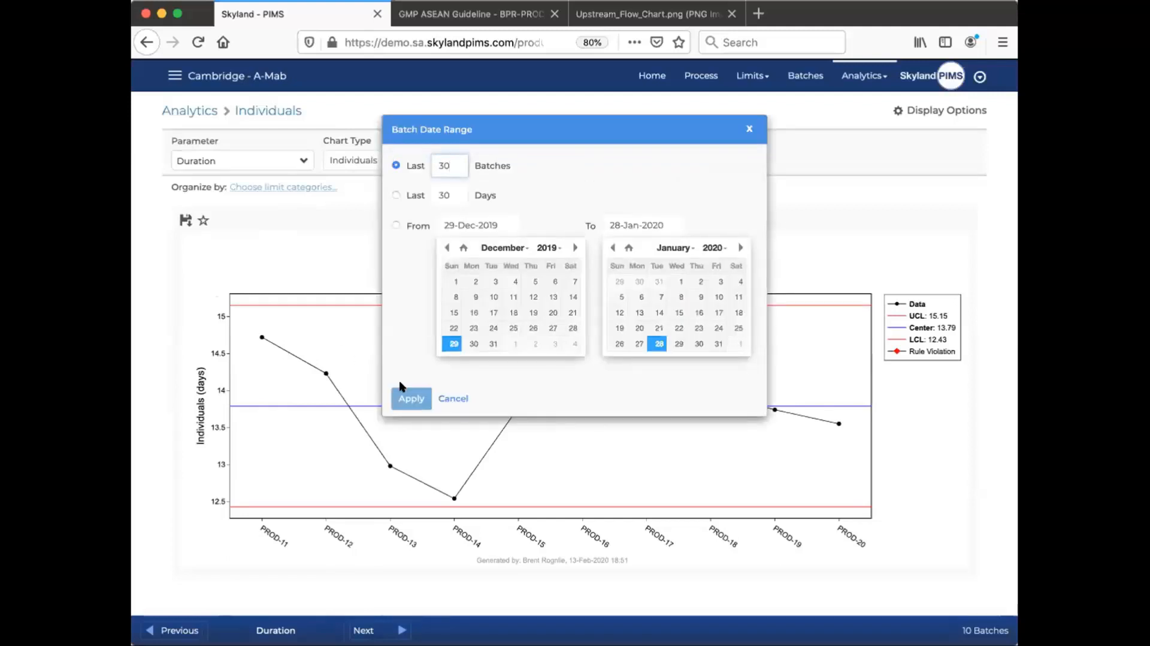
click(408, 398)
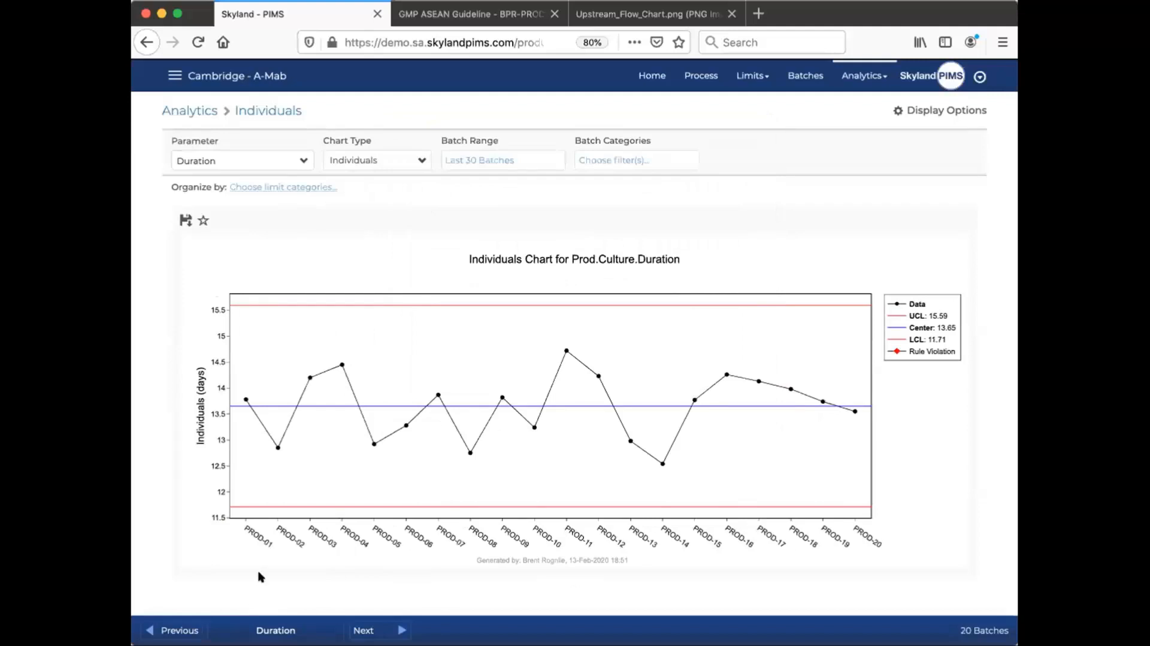
Advance the chart to the Temp parameter and view the target limits and batch metadata of the PROD-10 data point
click(360, 630)
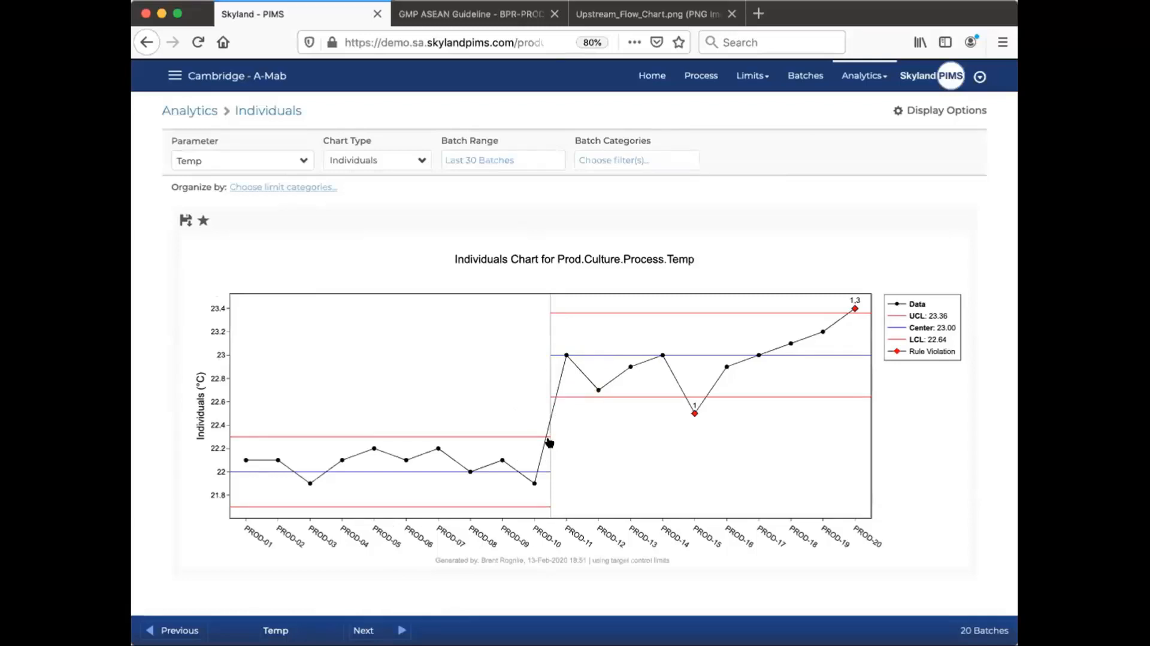
click(535, 482)
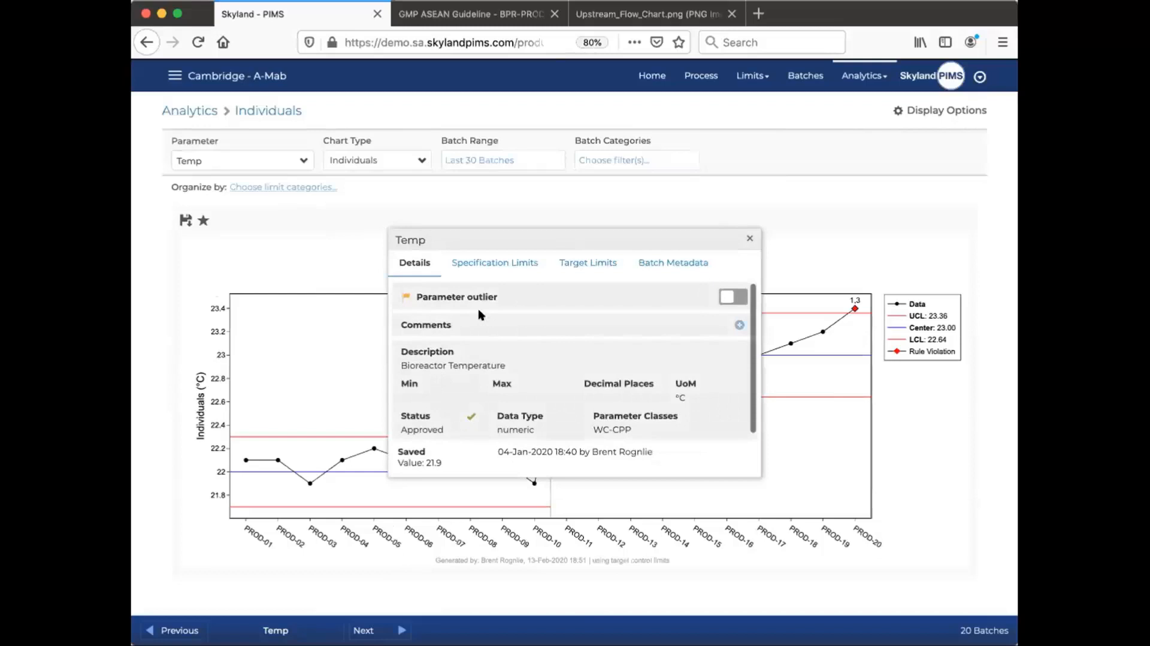
click(582, 262)
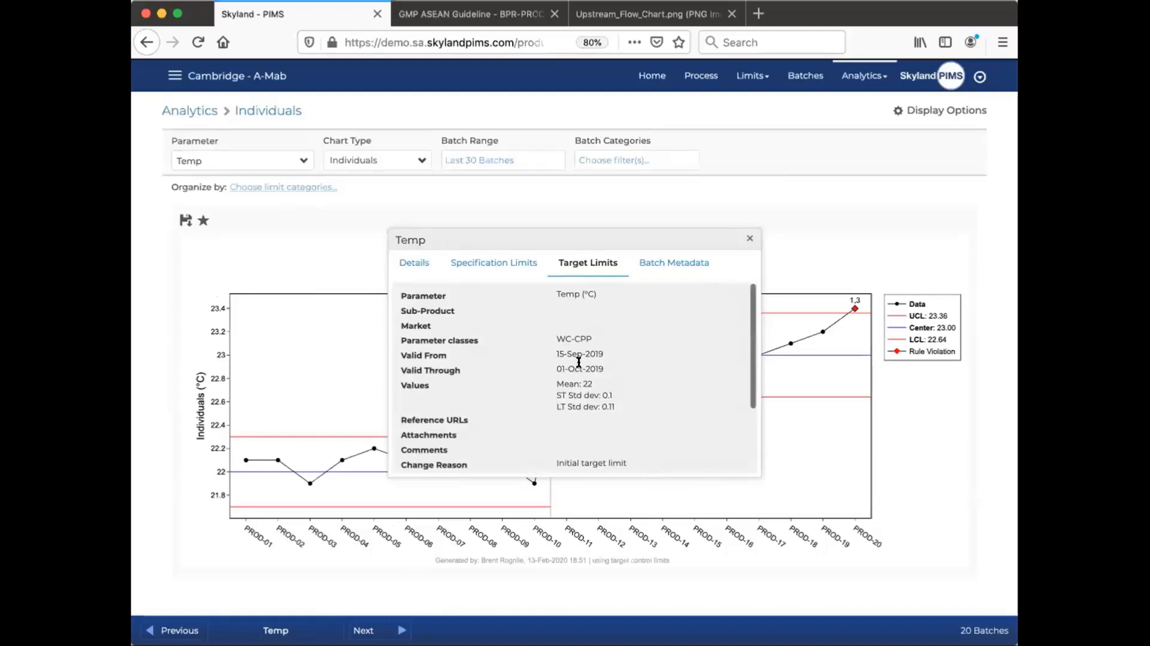
click(659, 265)
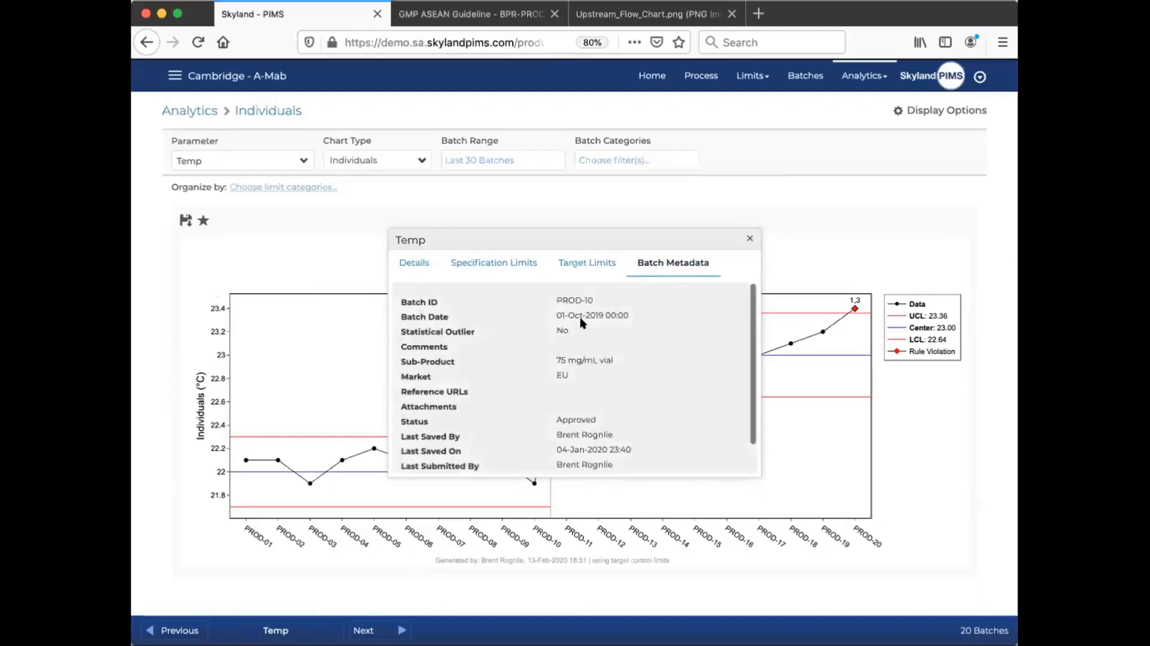
drag(686, 240, 450, 254)
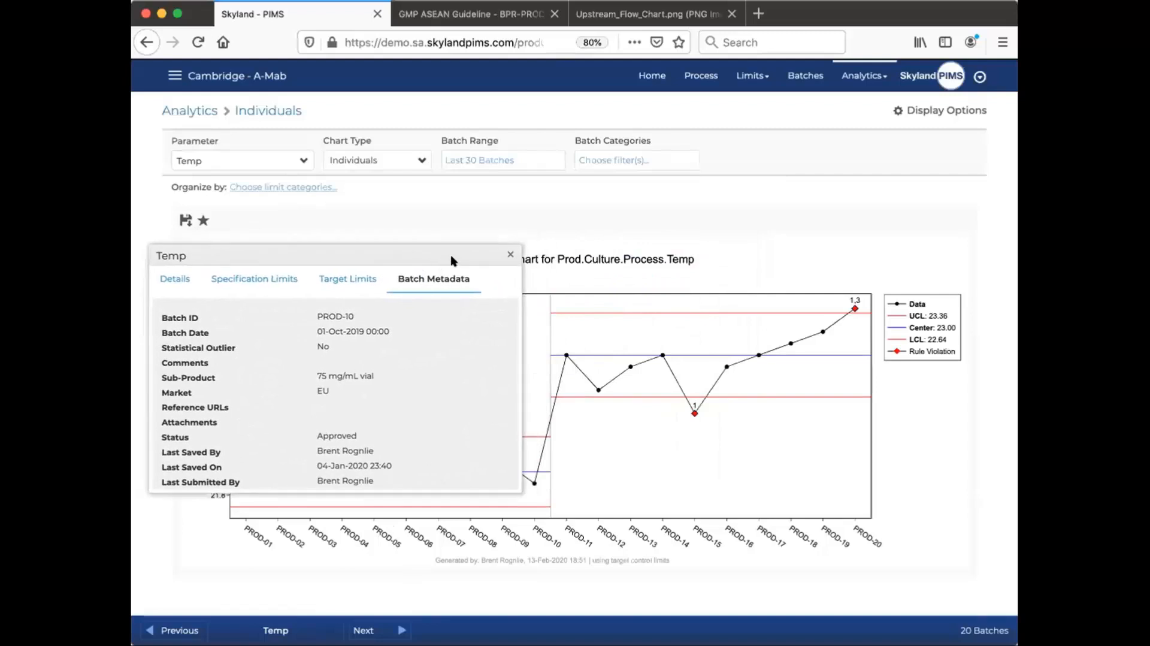
View the batch metadata and target limits of the PROD-11 Temp data point, and close its details
click(565, 355)
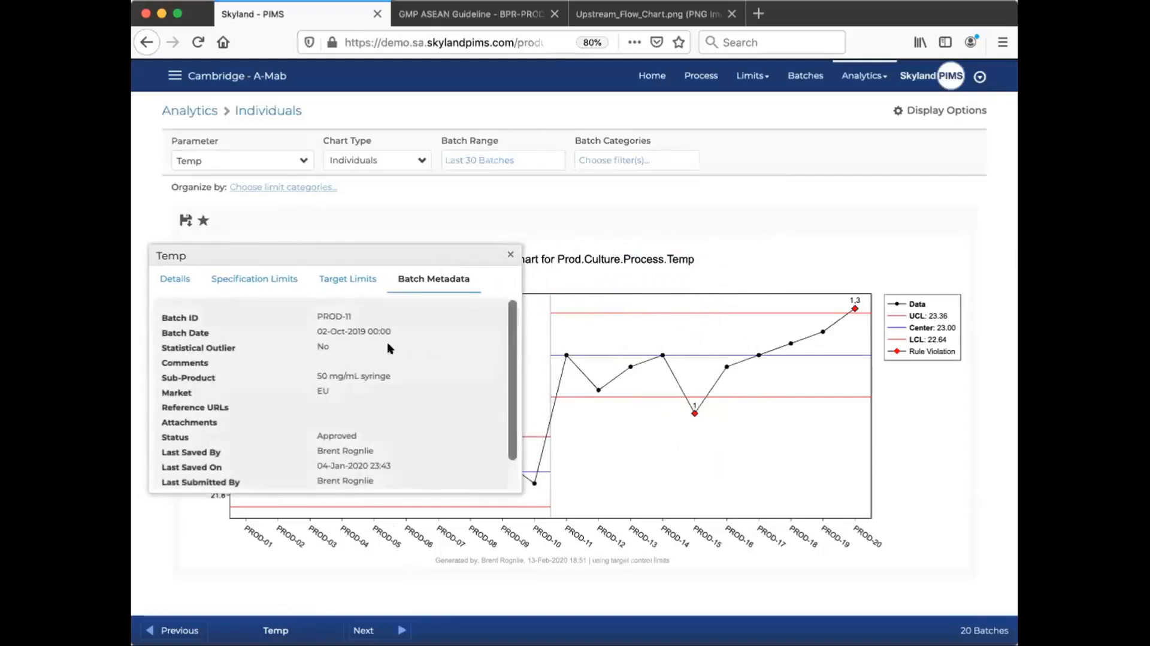
click(357, 278)
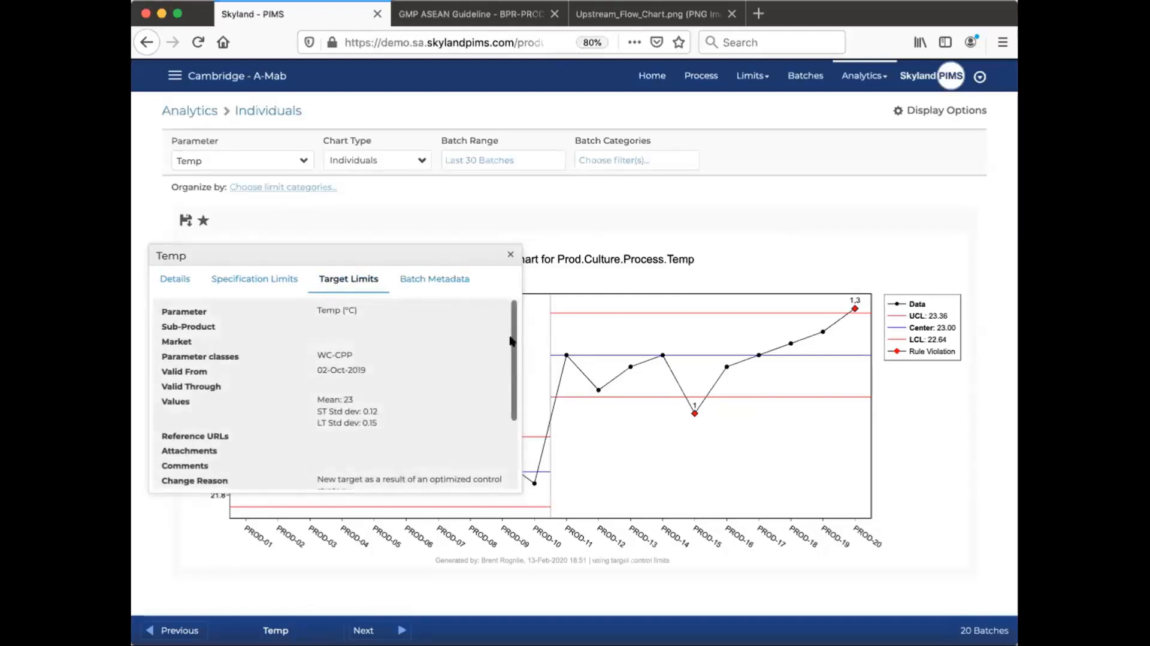
click(511, 254)
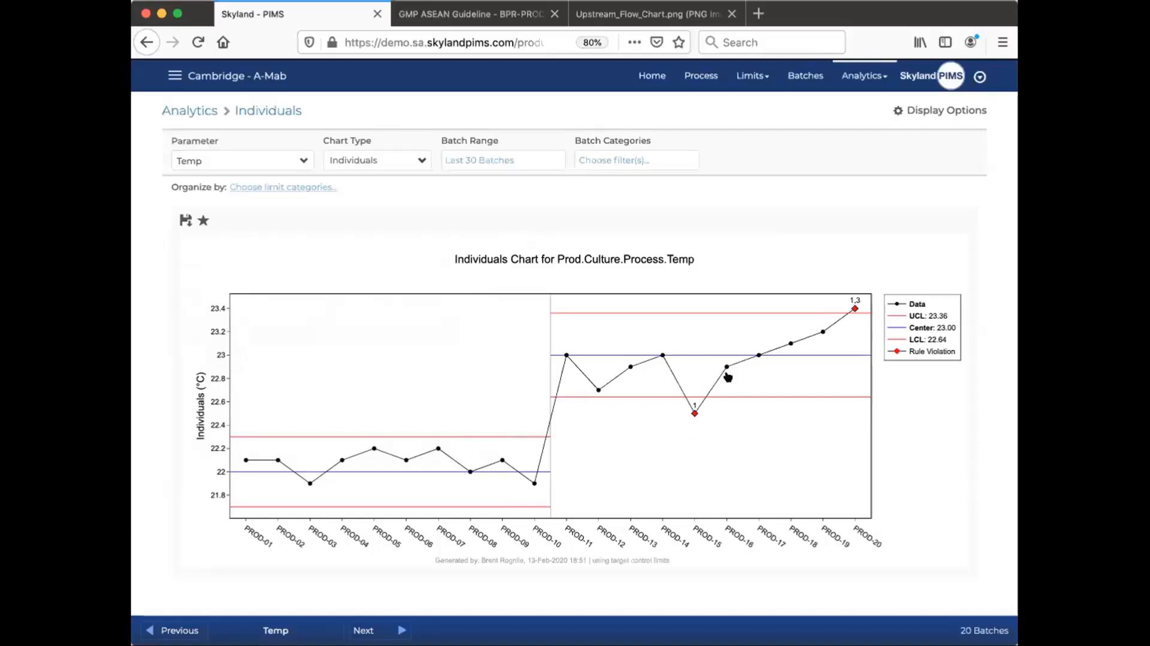
mouse_move(407, 458)
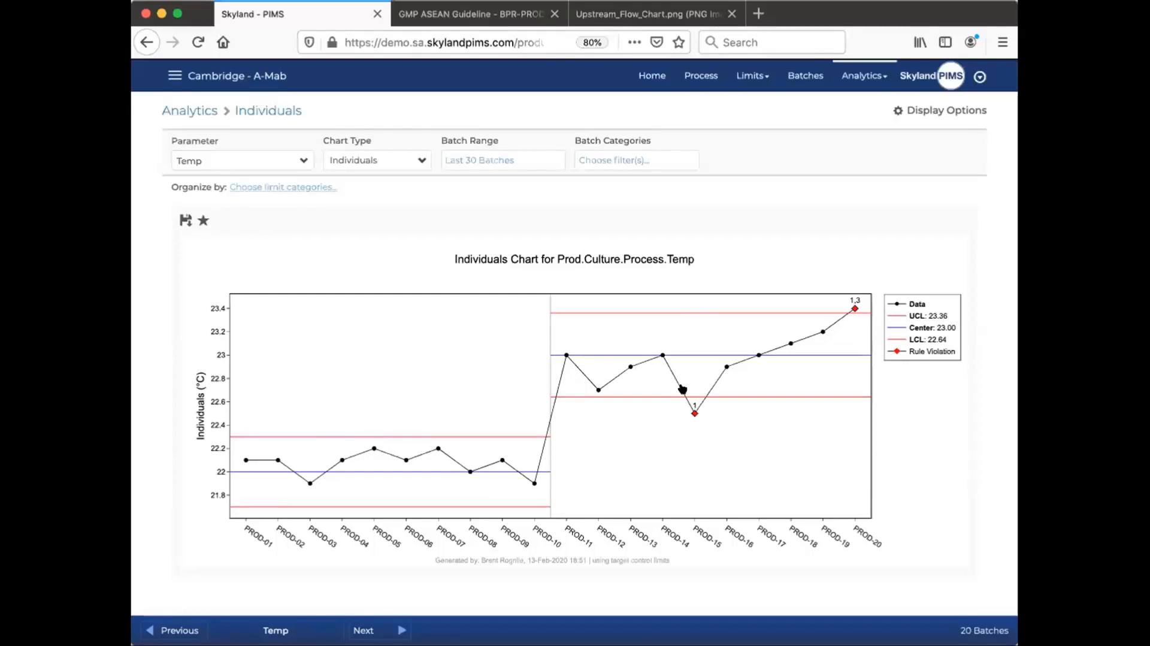
click(868, 77)
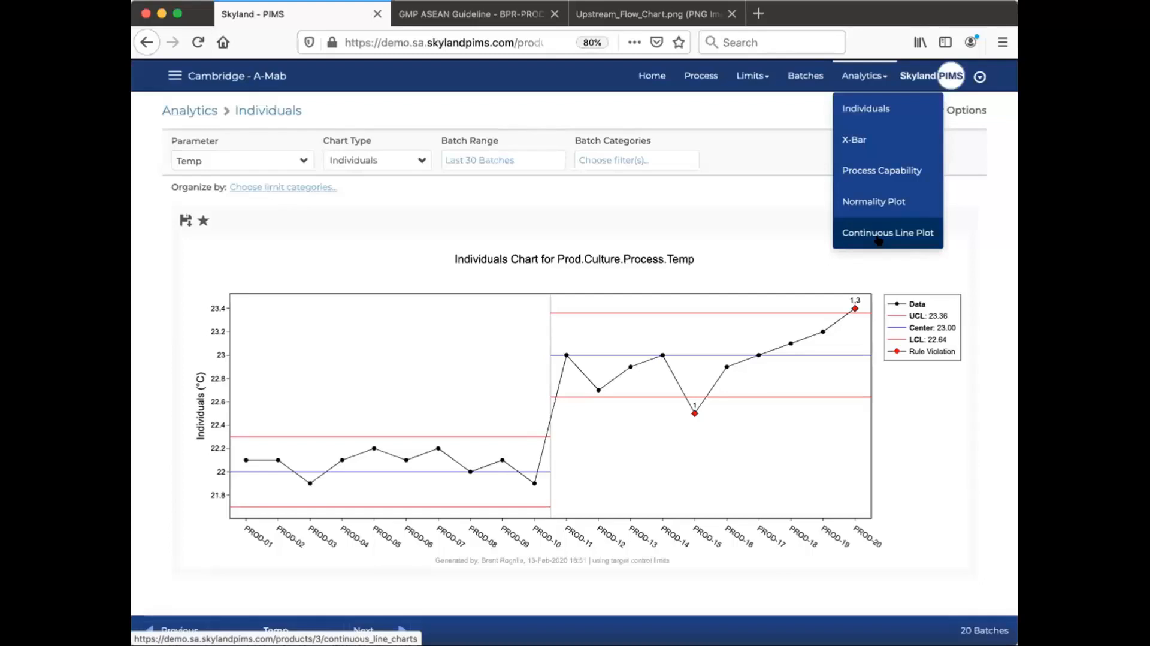
click(994, 243)
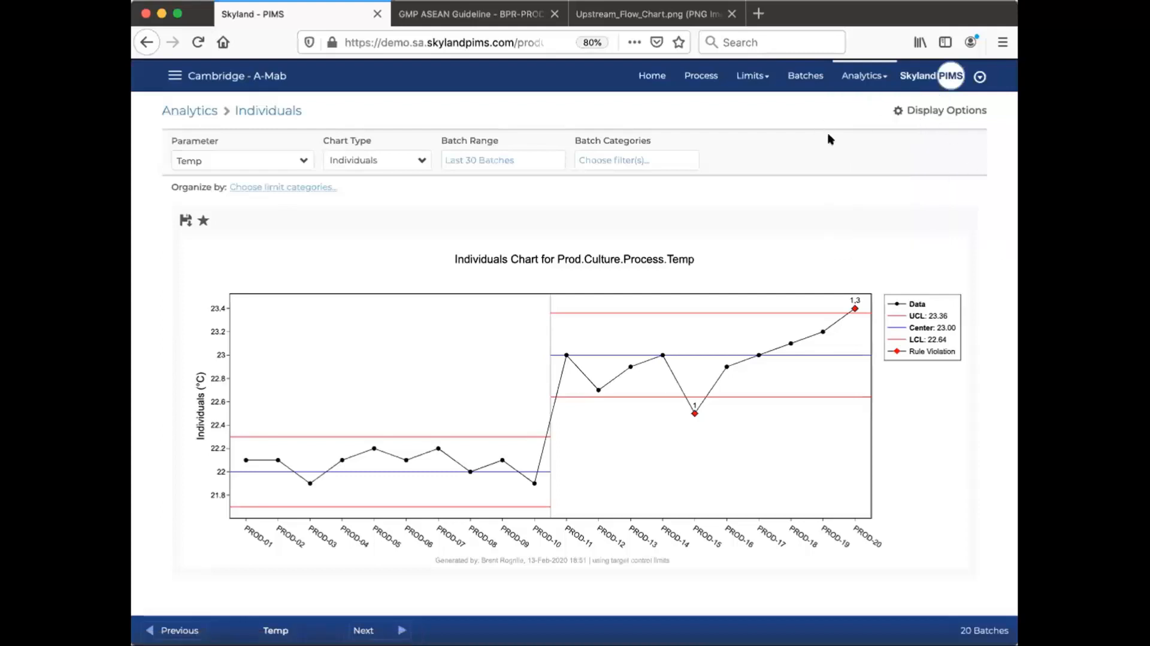
Go to Batch Management and open the batch data download for an XLS export
click(805, 75)
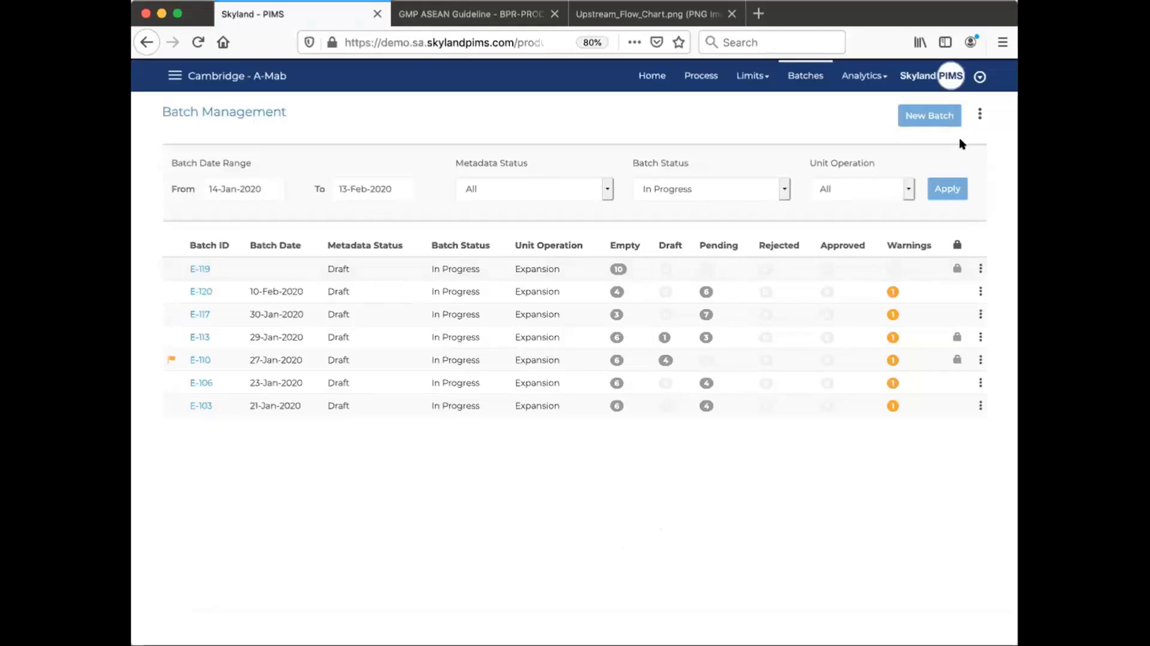
click(979, 114)
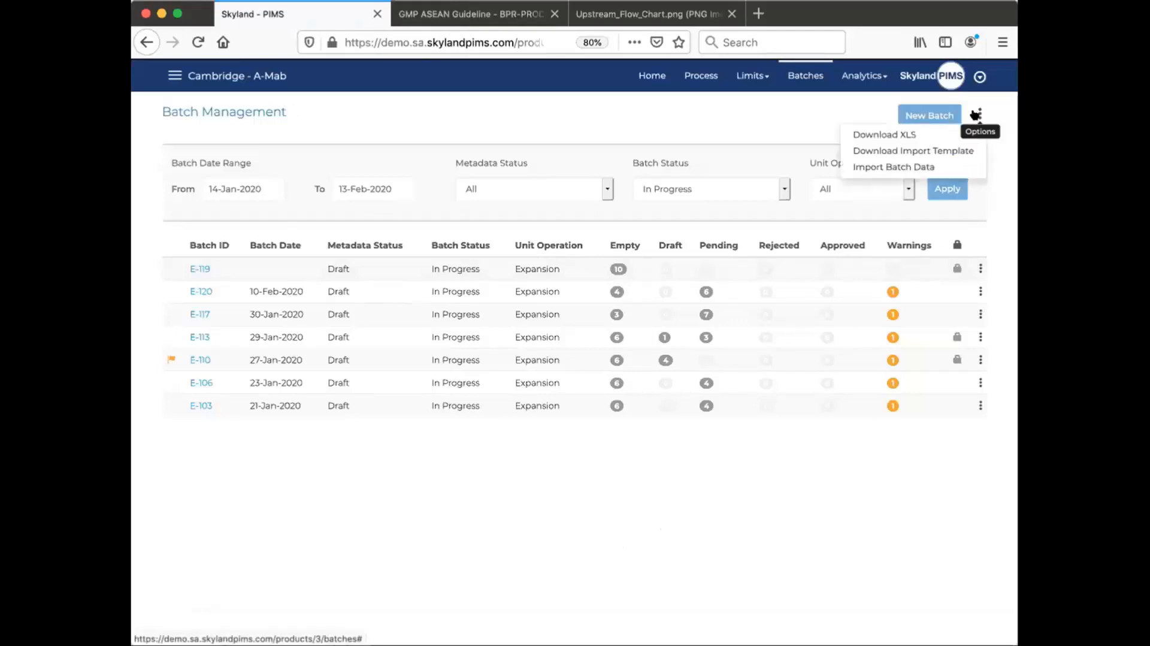
click(915, 135)
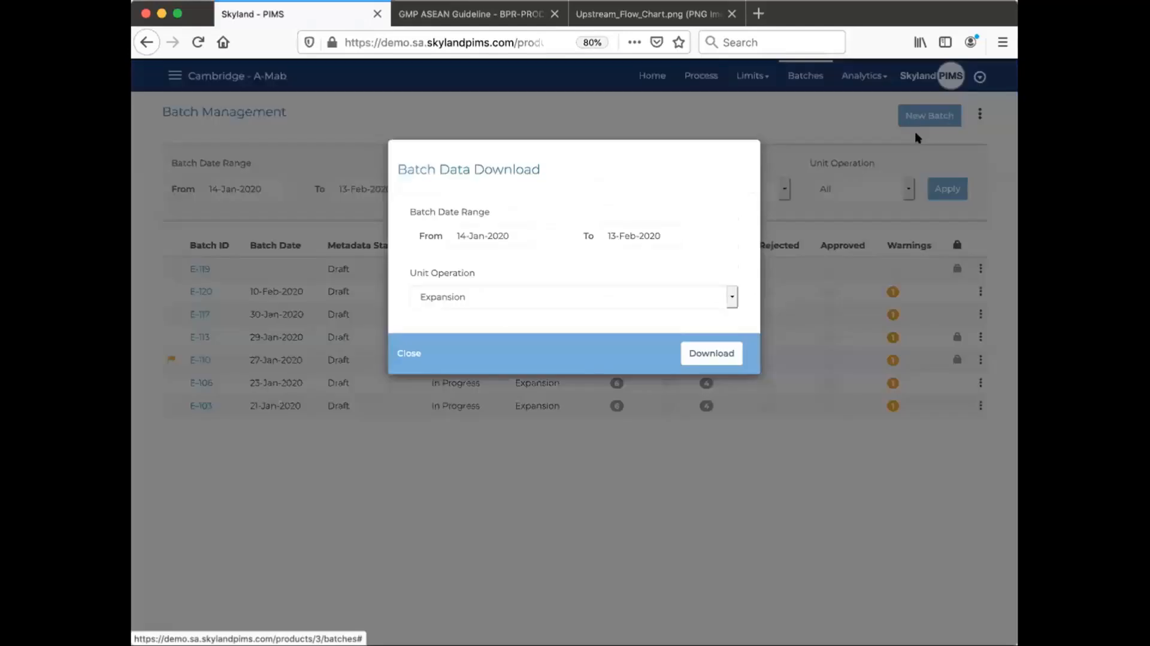
click(513, 234)
key(BackSpace)
text(8)
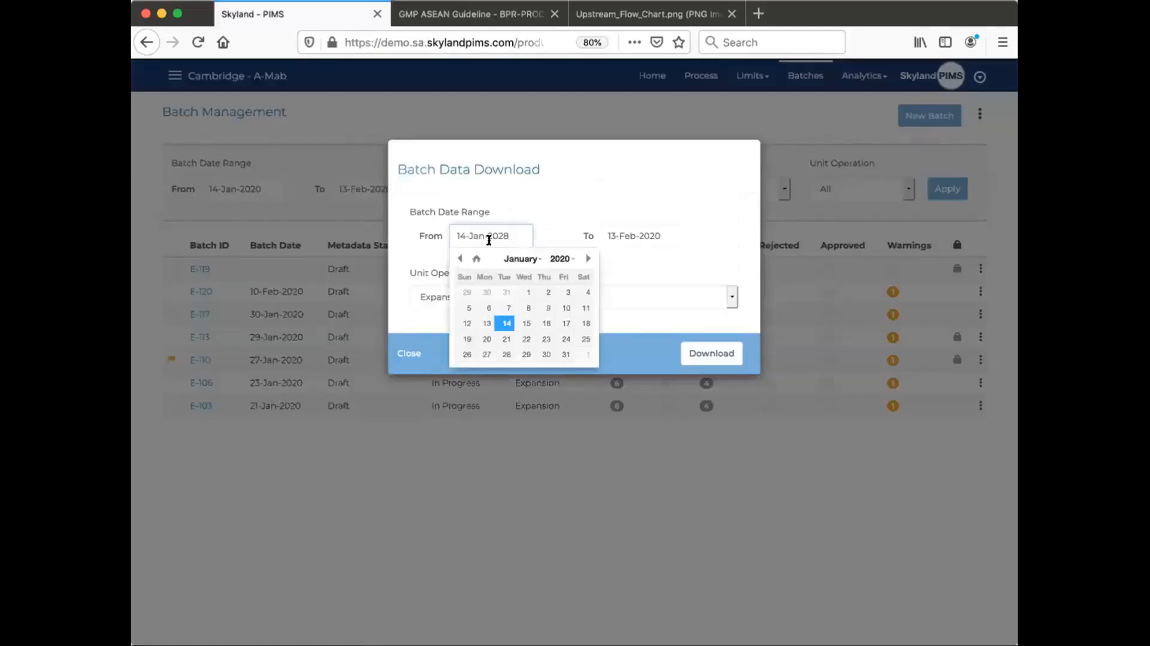
click(738, 326)
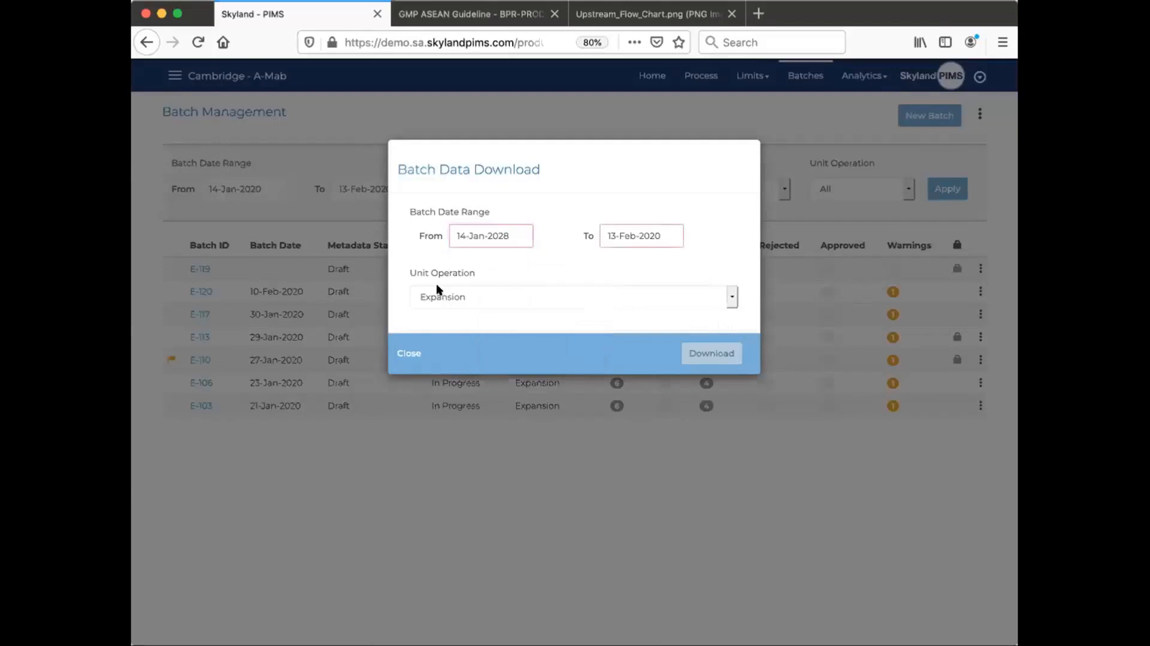
Set the batch data download's unit operation to Prod and its start date to 14-Jan-2018
click(462, 295)
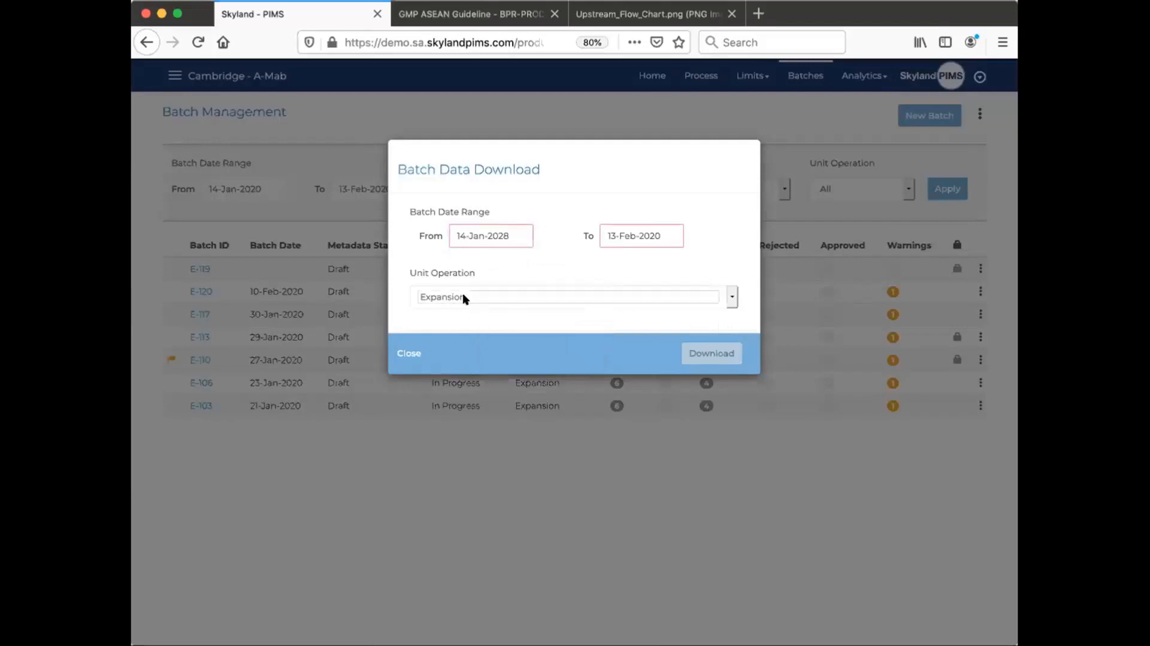
click(457, 305)
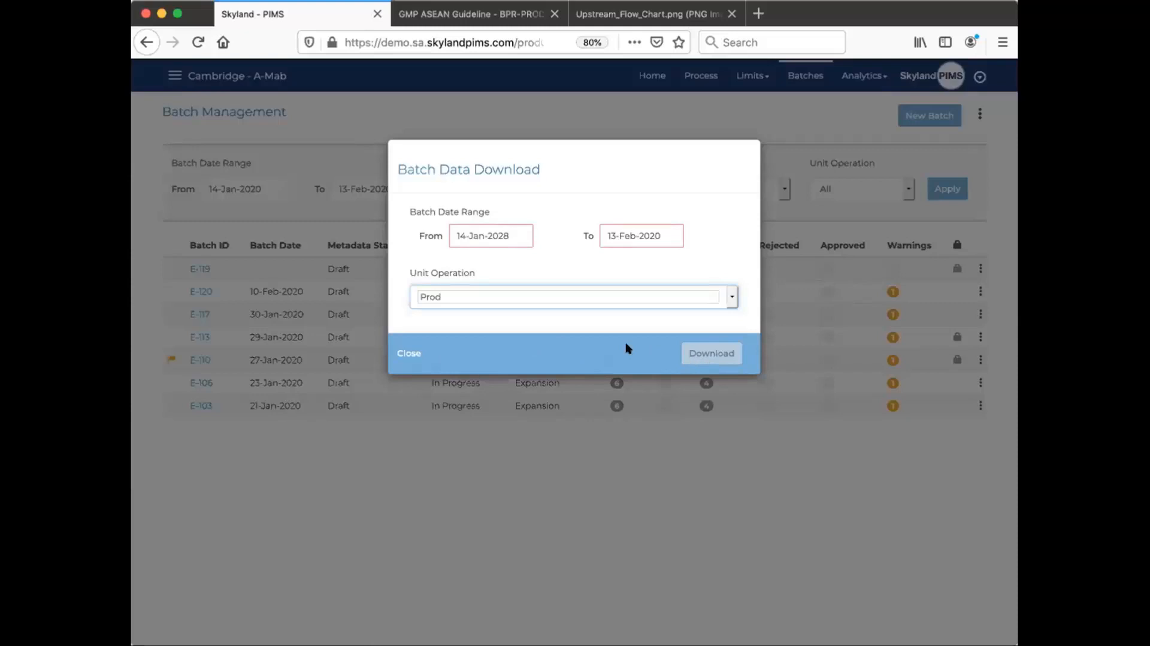
click(517, 233)
key(BackSpace)
key(BackSpace)
text(18)
click(644, 257)
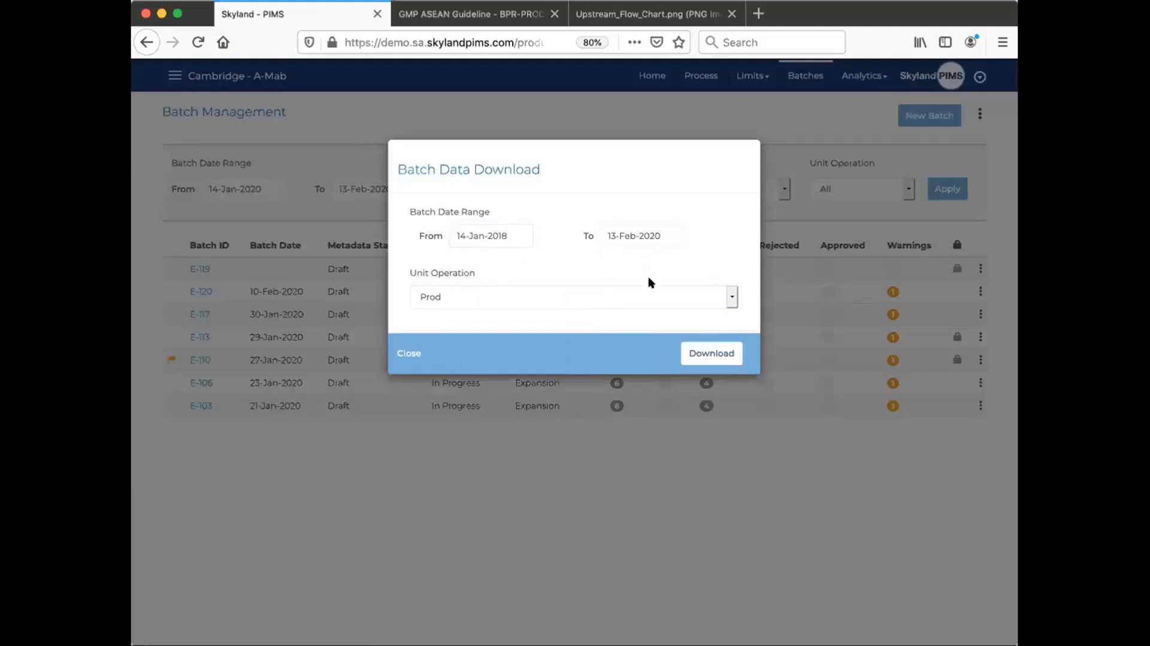
Download the Prod batch data, open the workbook in Microsoft Excel and enlarge its window
click(693, 354)
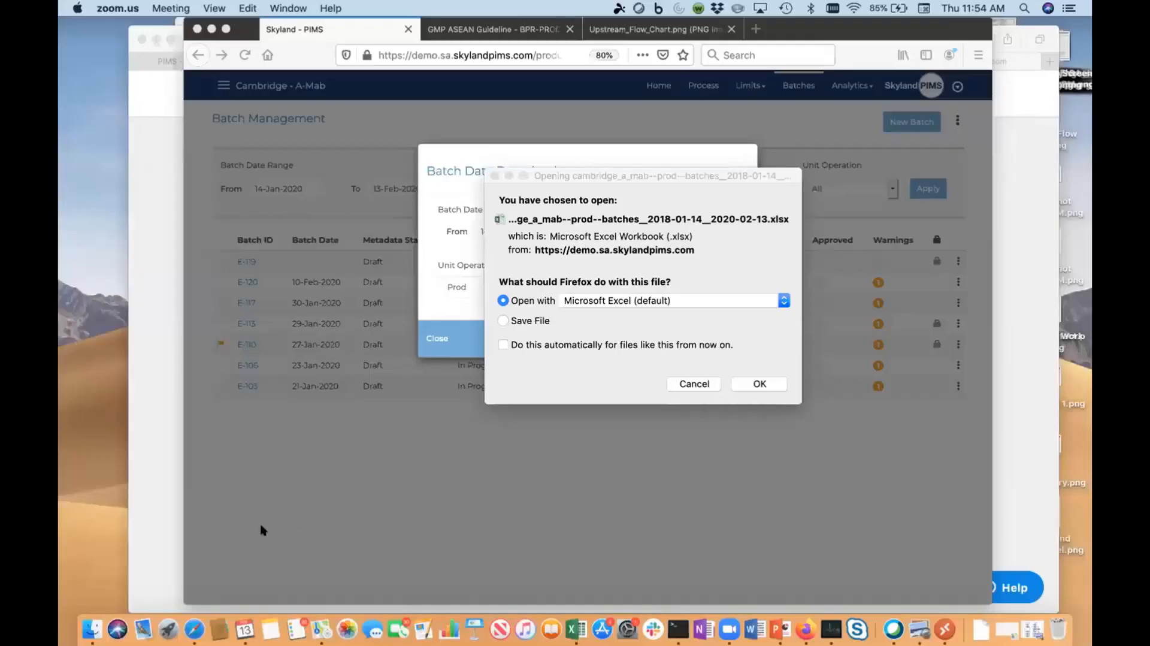
click(742, 381)
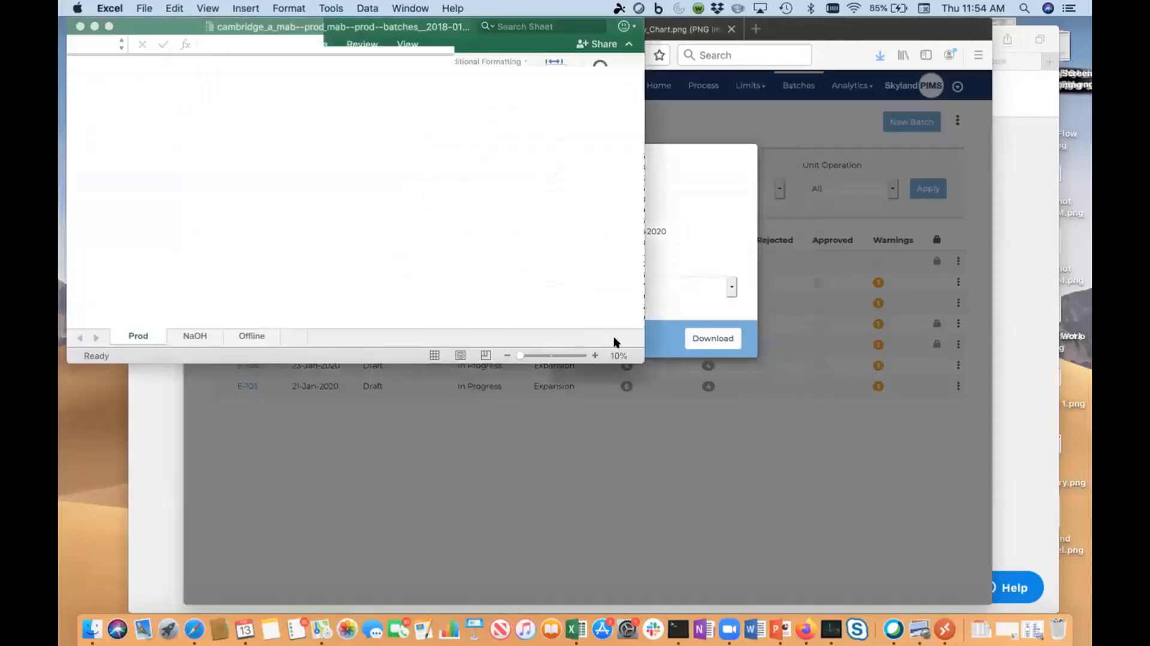
drag(639, 357, 892, 547)
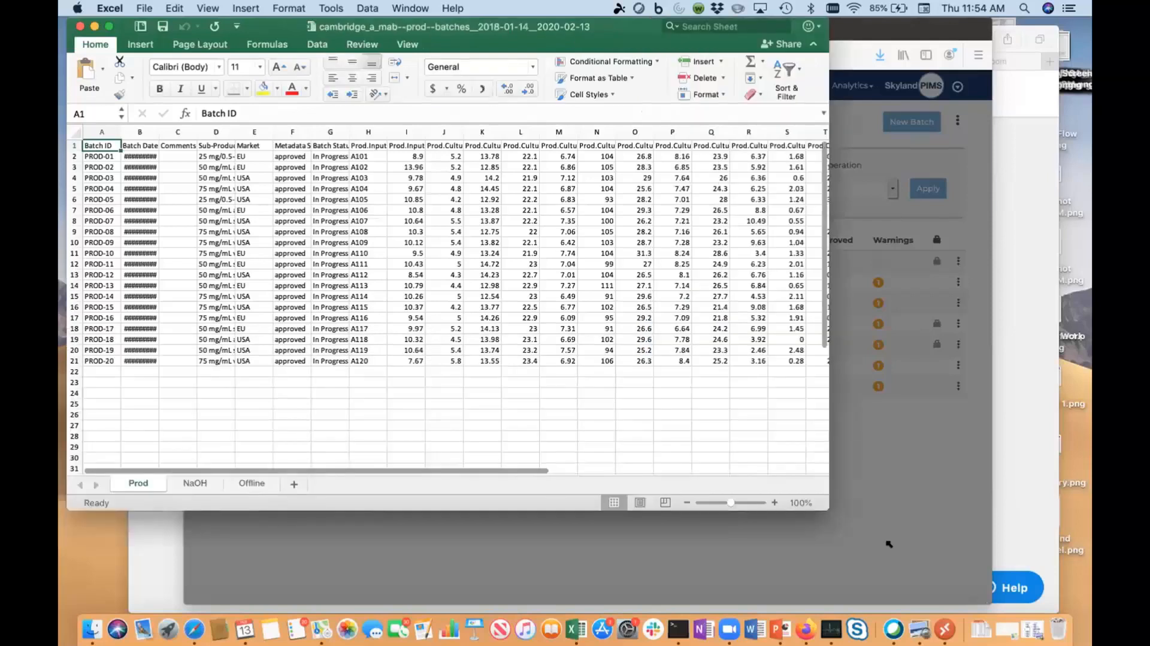
Widen the Batch Date column on the Prod sheet to fit its full date values
click(153, 145)
key(Right)
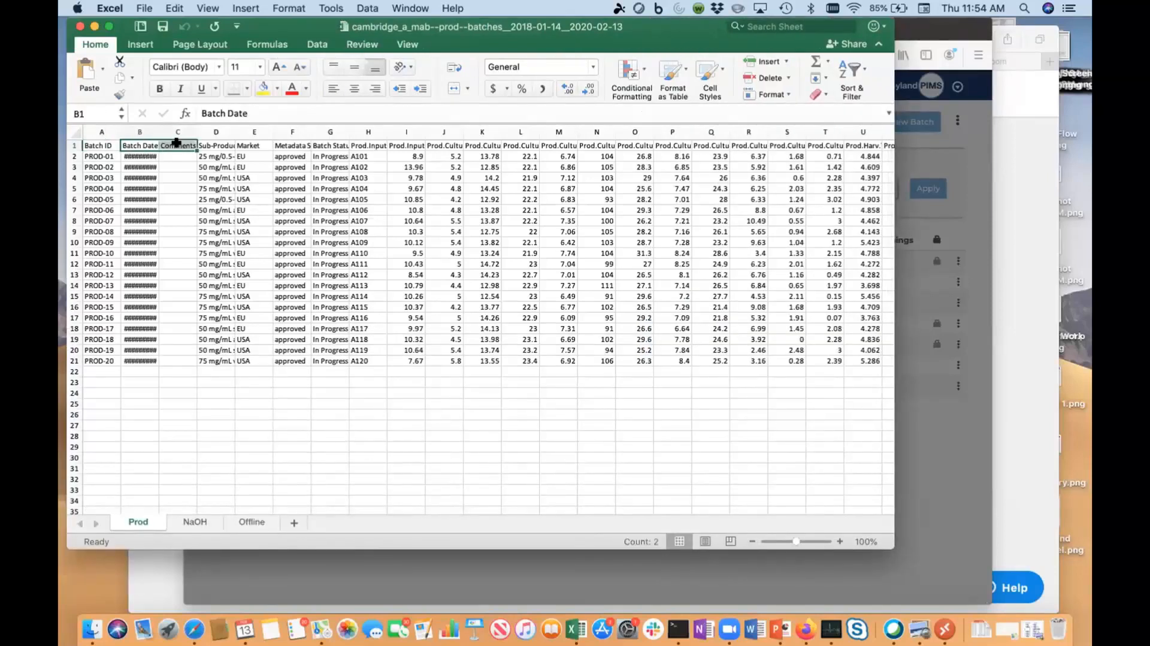
key(Down)
key(Down)
key(Down)
key(Down)
drag(158, 130, 175, 128)
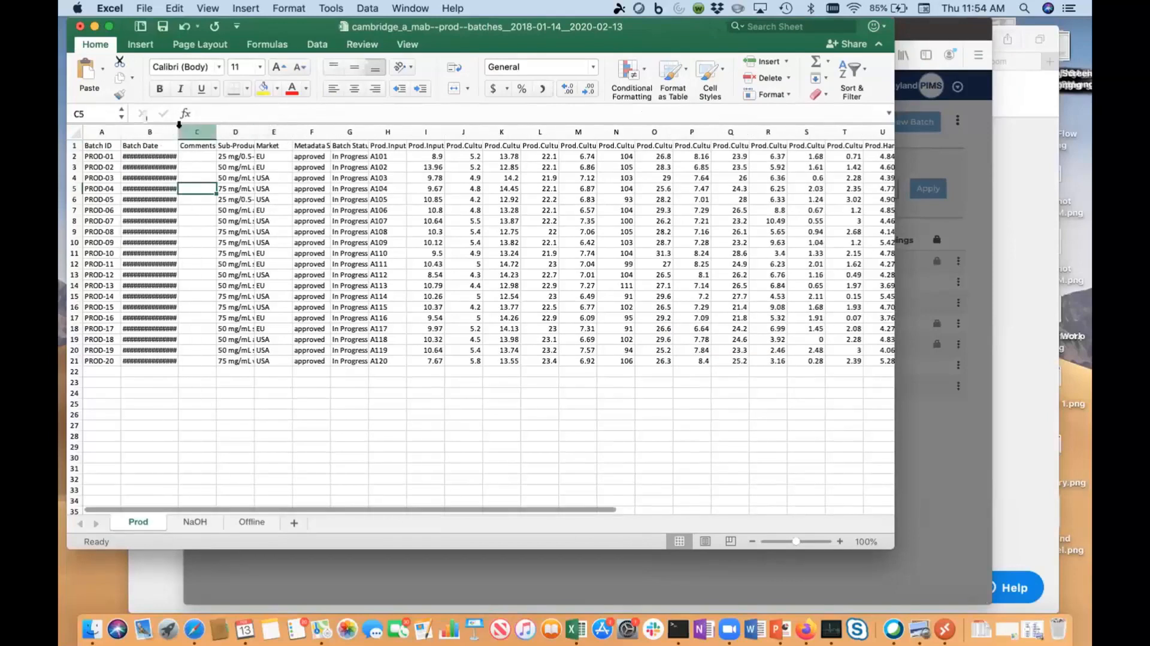
click(174, 126)
double_click(175, 126)
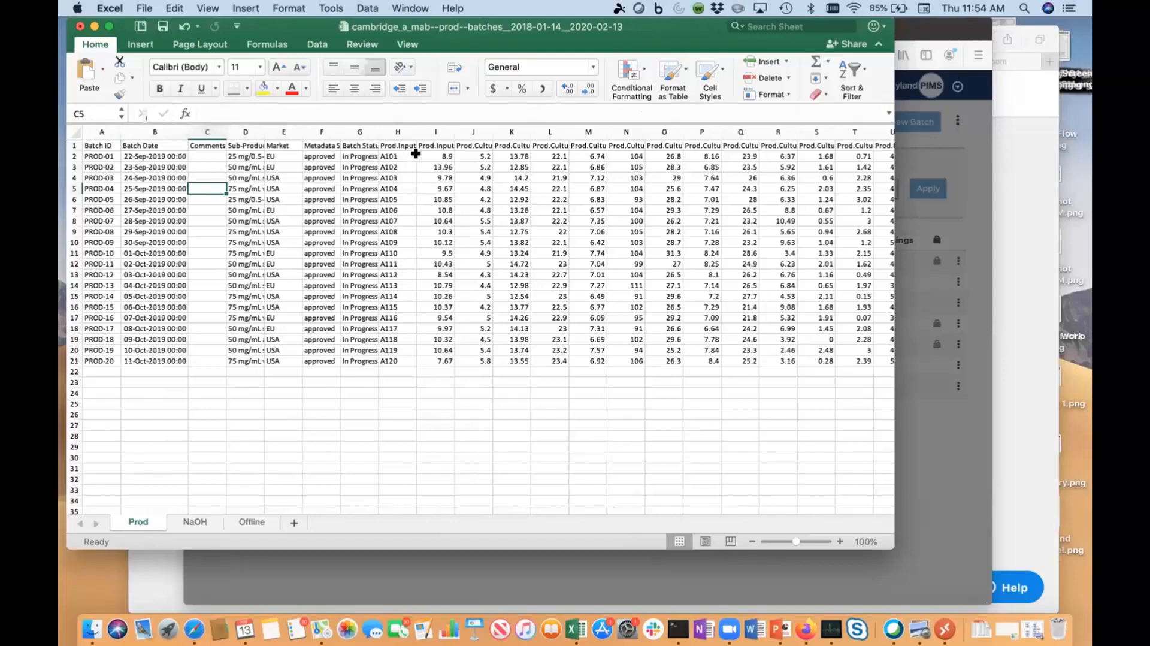
Examine the exported parameter columns on the Prod sheet, starting with the Prod.Inputs.Osmo header and its batch values
click(439, 145)
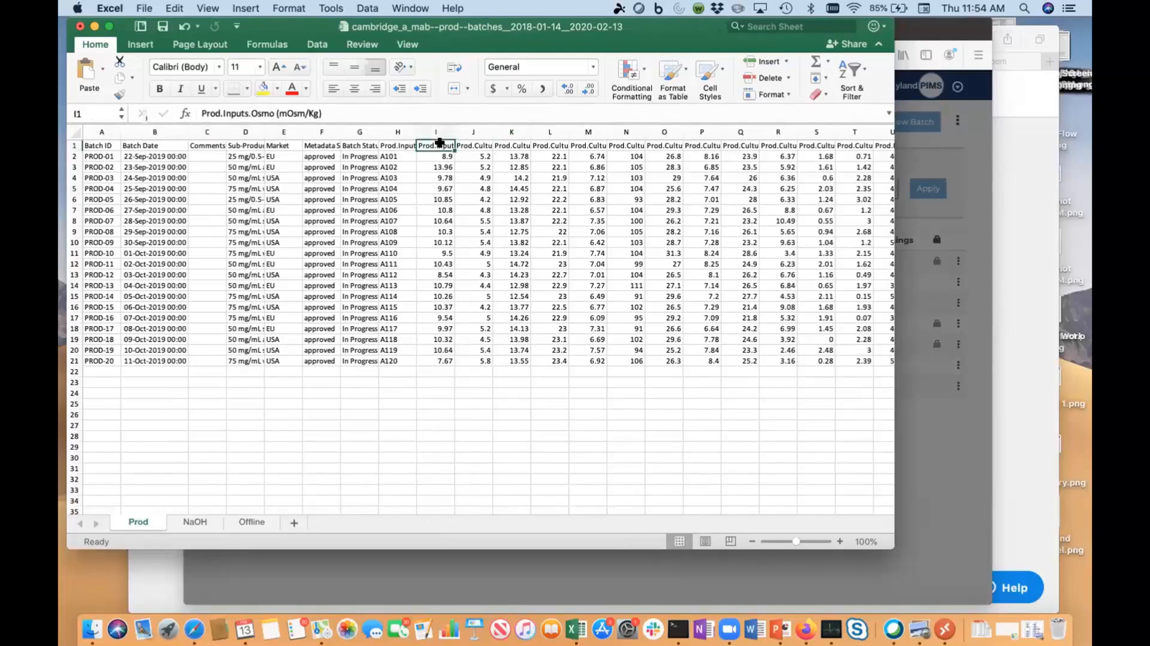
key(Right)
key(Left)
key(Down)
key(Down)
key(Right)
key(Left)
key(Down)
key(Down)
key(Down)
key(Right)
key(Right)
key(Left)
key(Down)
key(Down)
key(Down)
key(Down)
key(Down)
key(Left)
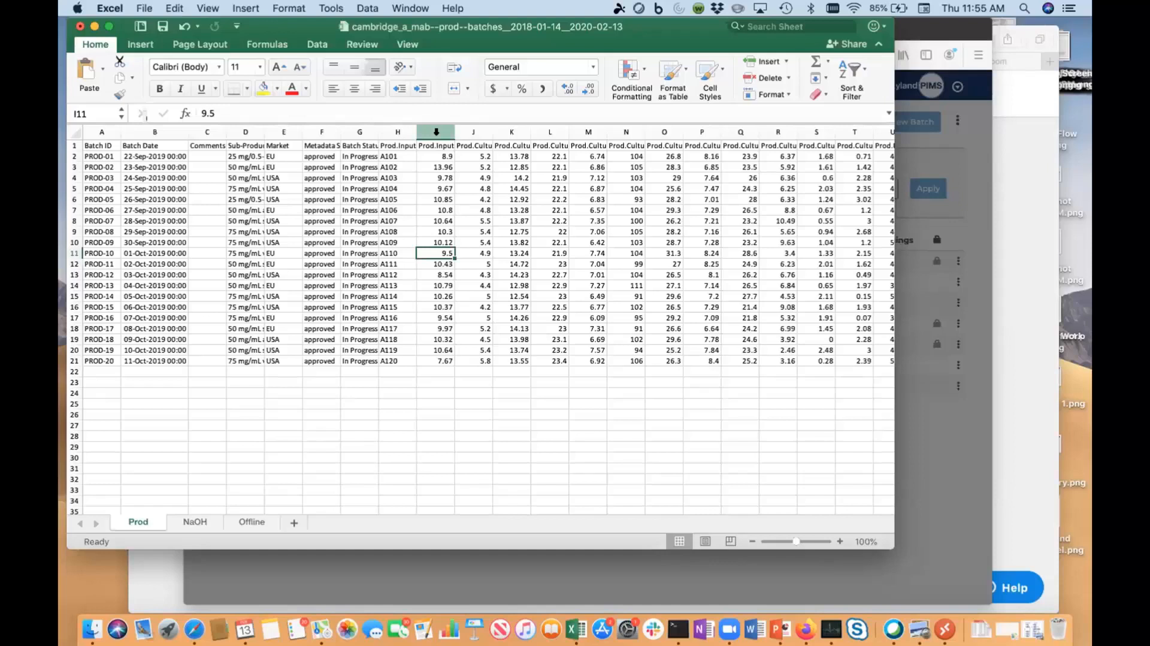
drag(436, 132, 512, 131)
click(486, 155)
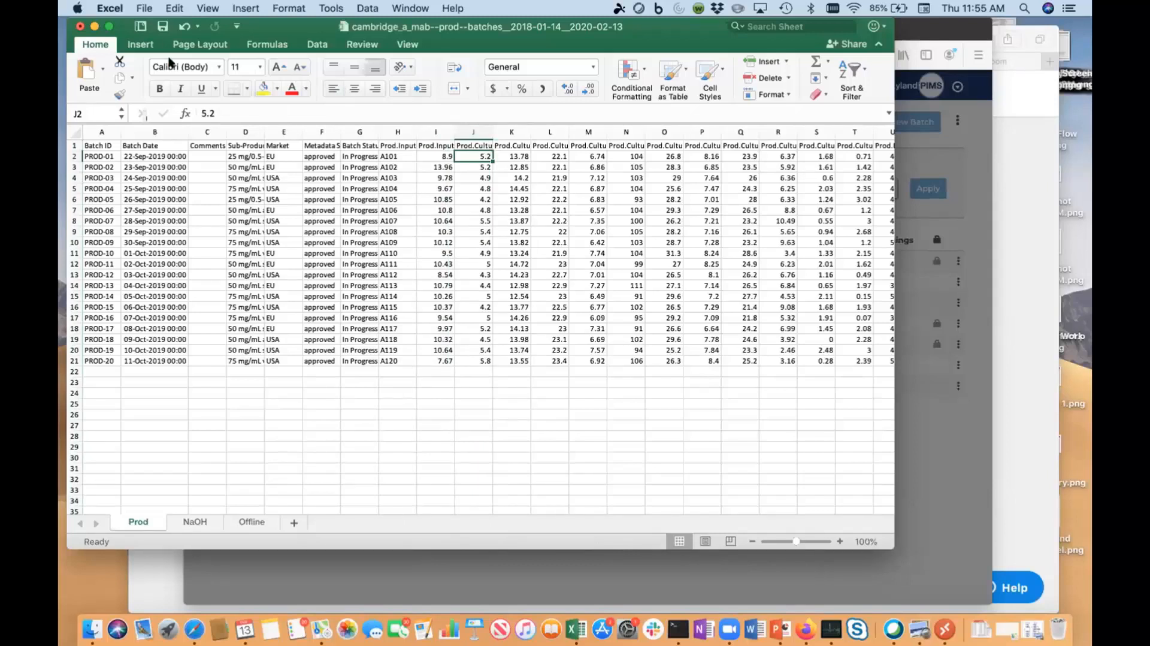
Close the exported workbook and dismiss the Batch Data Download dialog in Skyland PIMS
click(79, 26)
click(447, 130)
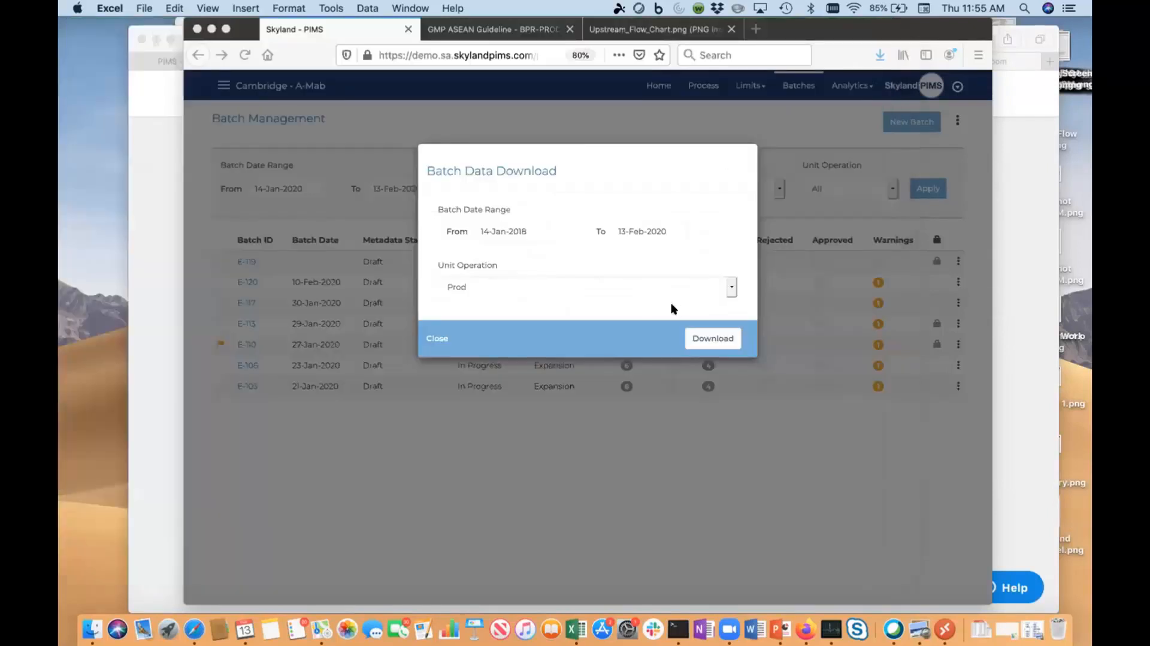
click(437, 338)
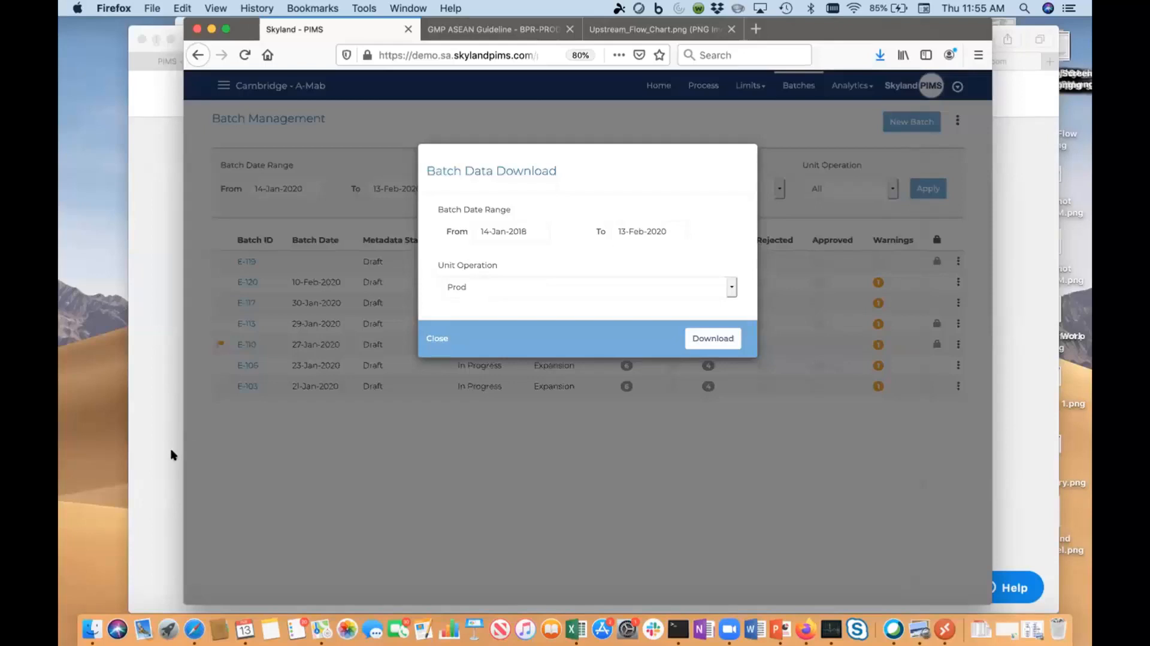
click(441, 339)
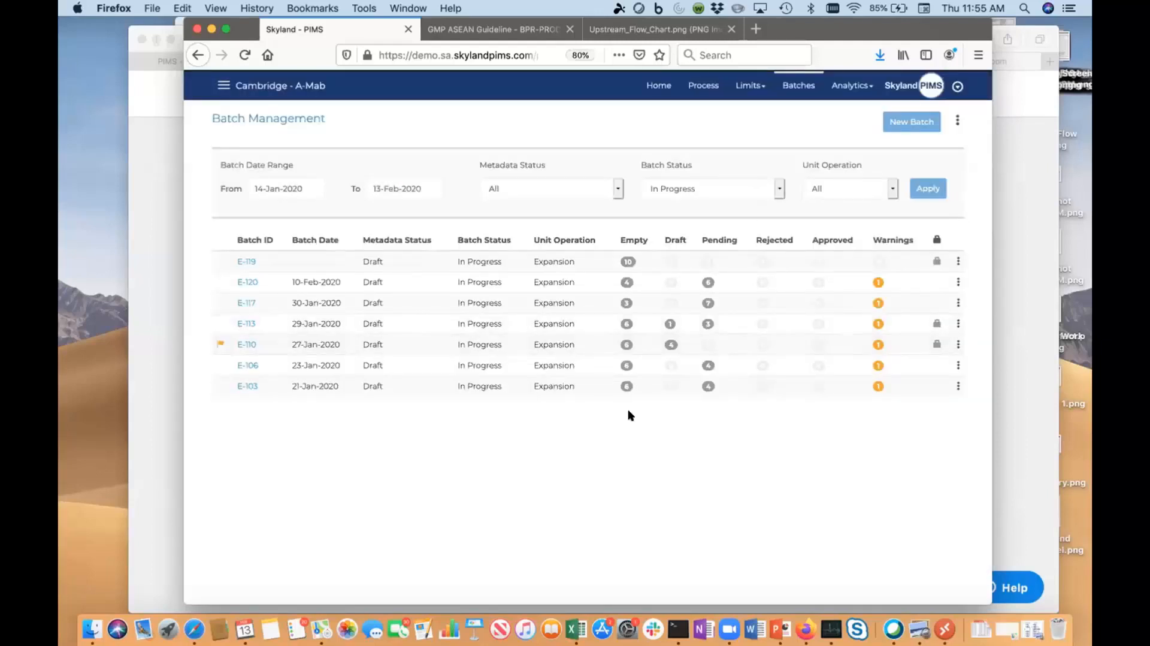
click(580, 620)
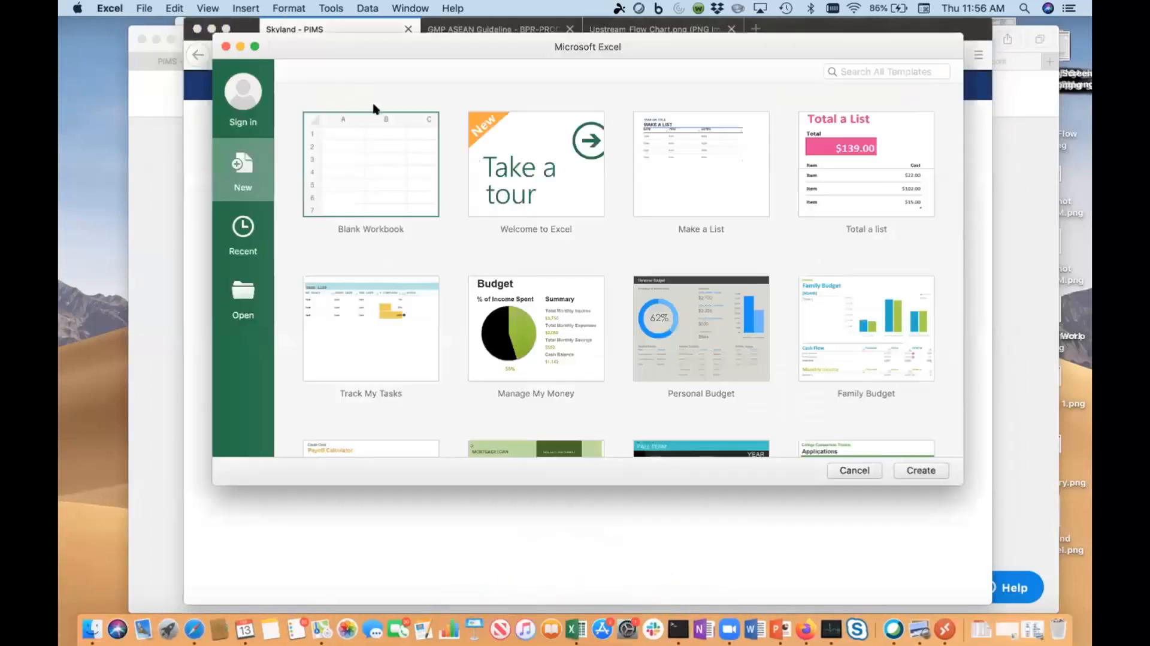
click(226, 46)
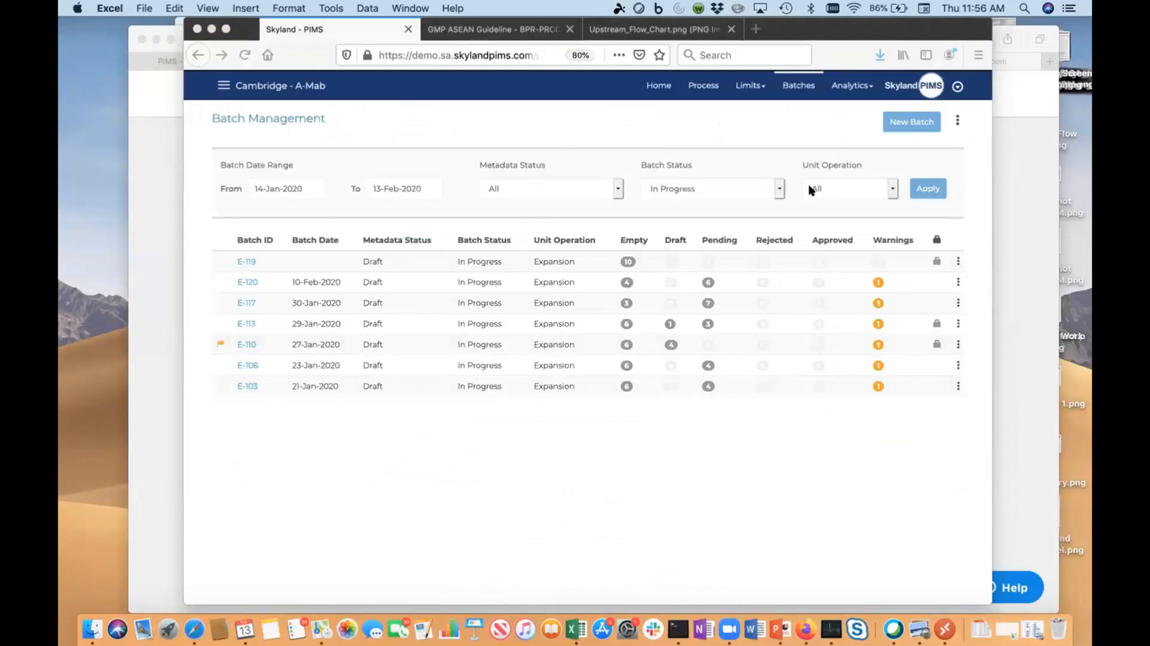
click(953, 122)
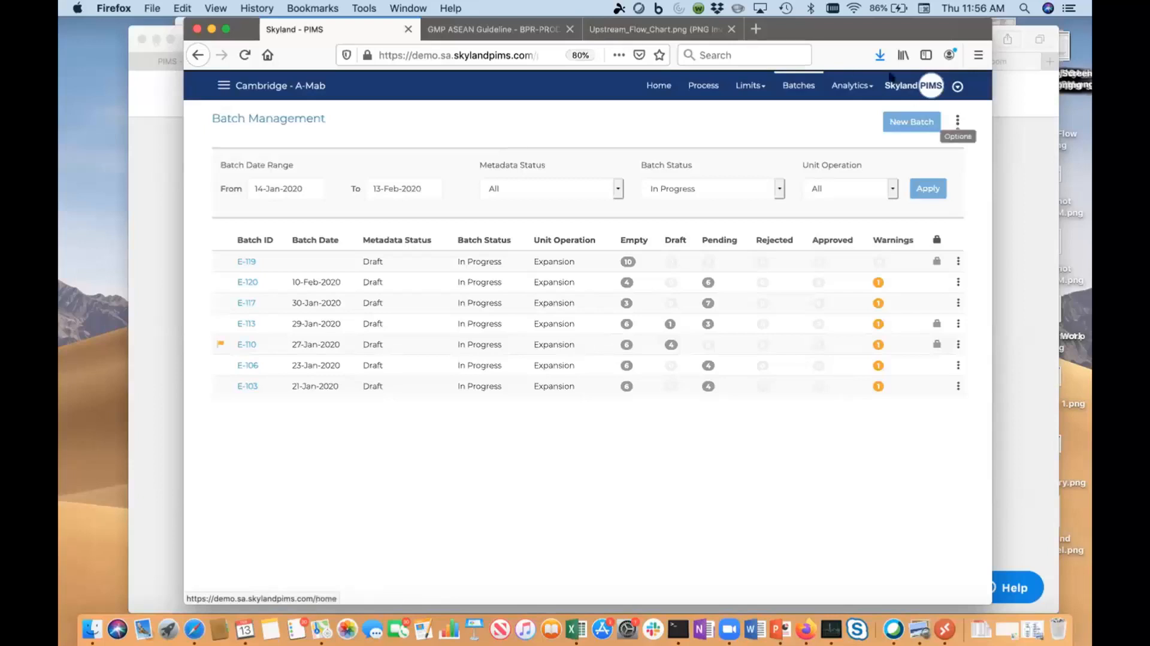
Open the Process Definition and show the available actions for the SF phase under Expansion
click(694, 90)
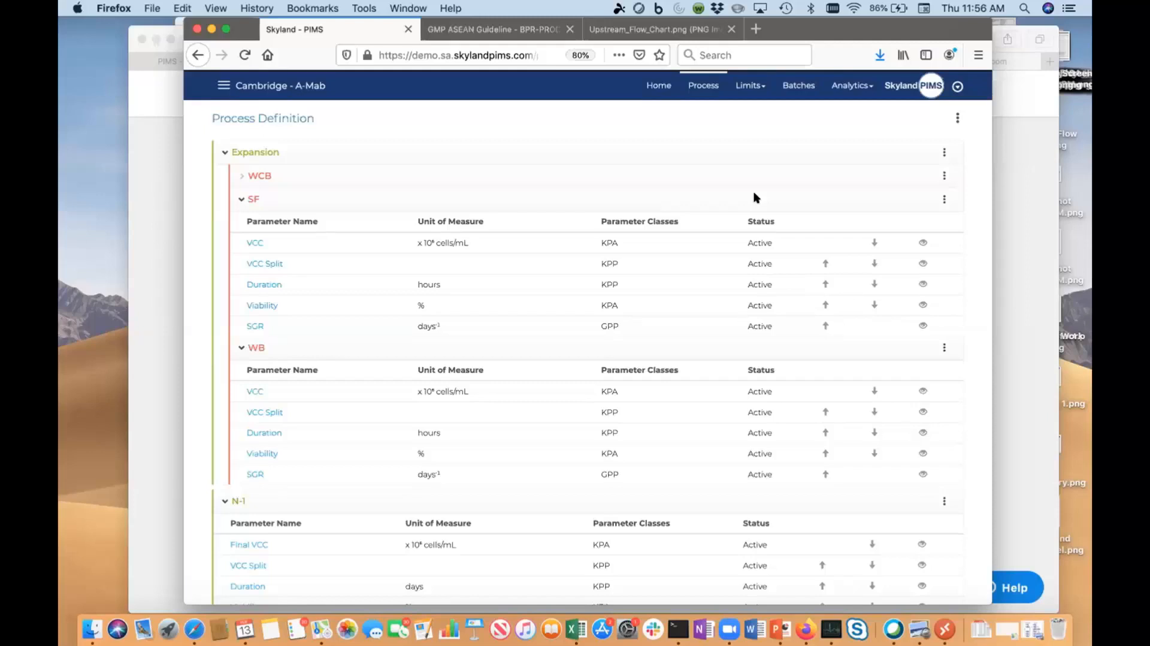
click(944, 198)
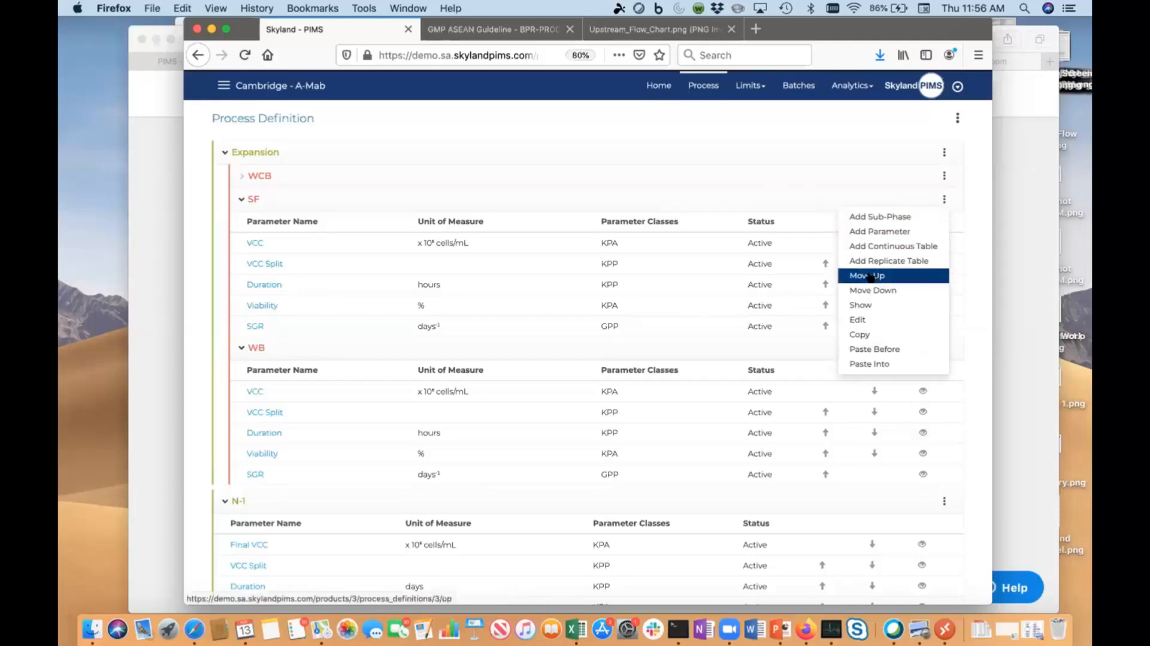